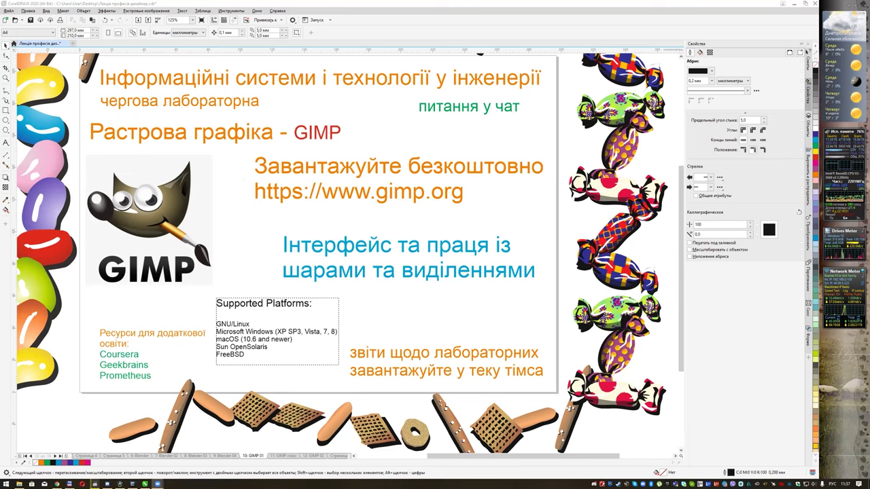
Step: Switch from the CorelDRAW lecture slide to Chrome showing the gimp.org home page
click(57, 485)
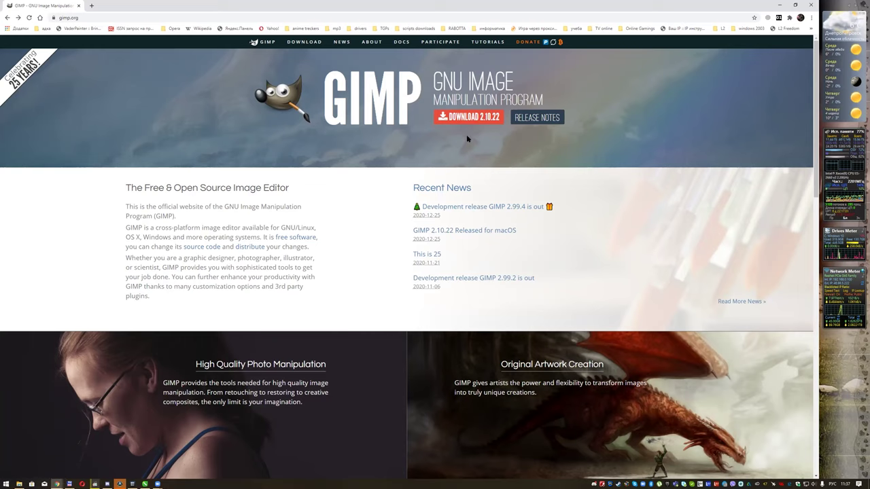
Step: Open the GIMP Downloads page, glance back at the CorelDRAW slide, then return to Chrome
click(466, 118)
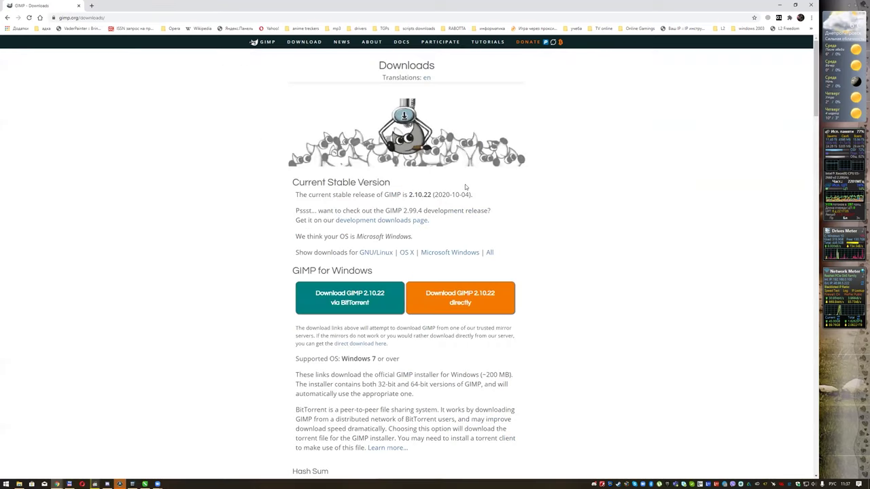
scroll(456, 191, down, 1)
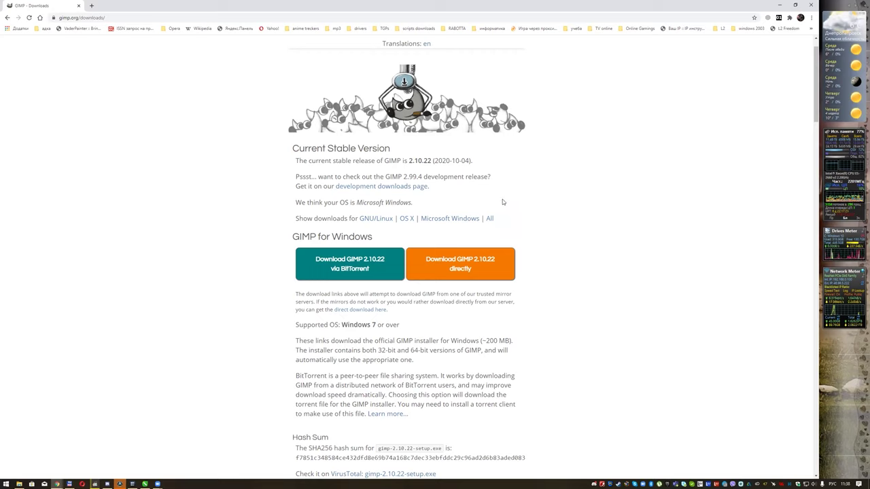
click(145, 484)
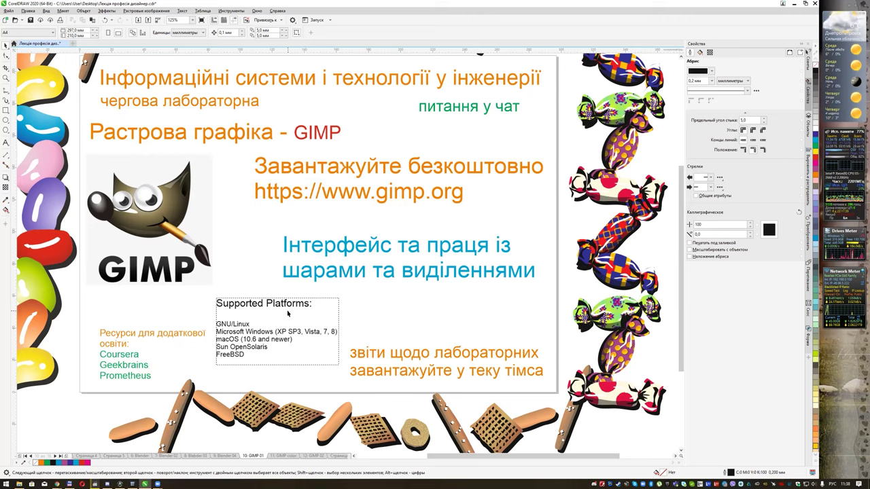
key(alt+Tab)
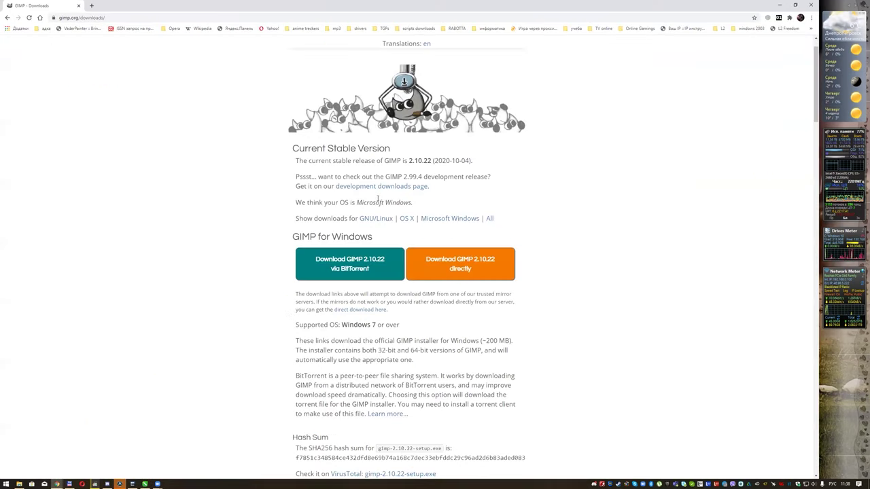
Step: Scroll the Downloads page to the GIMP User Manual language installers, 35–43 MB each
scroll(375, 201, down, 2)
scroll(374, 202, down, 2)
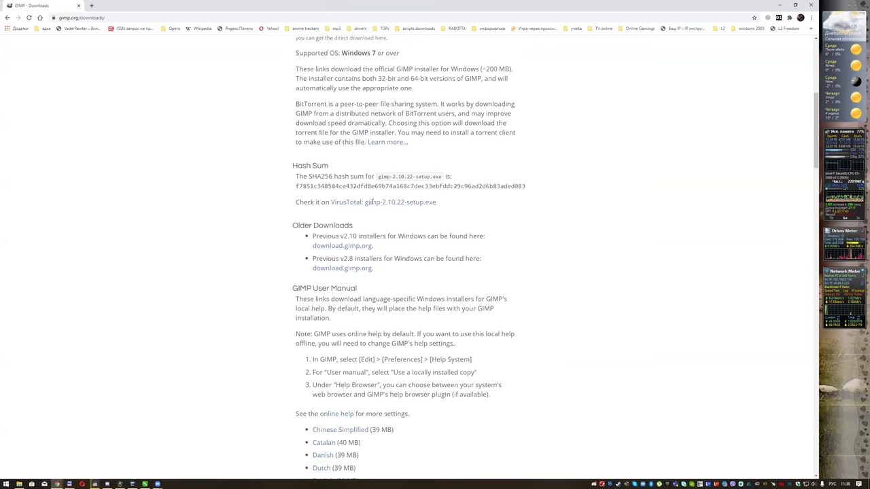
scroll(390, 221, up, 5)
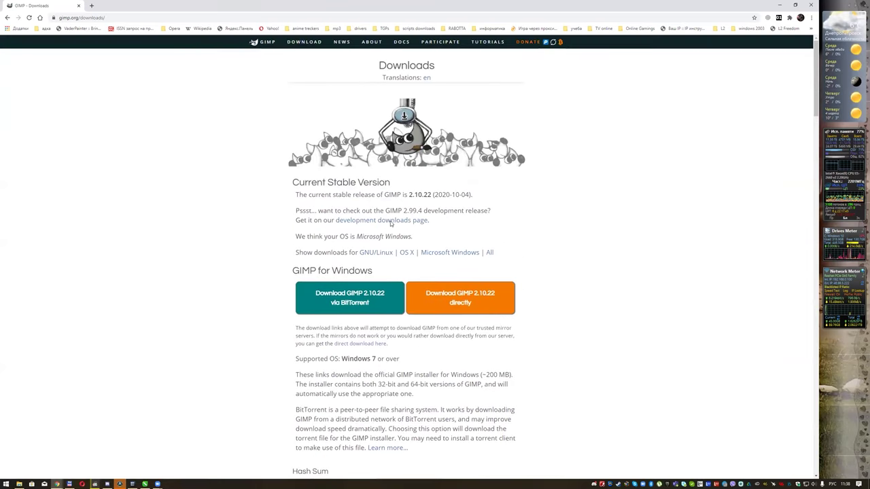
scroll(391, 211, down, 4)
scroll(391, 213, down, 2)
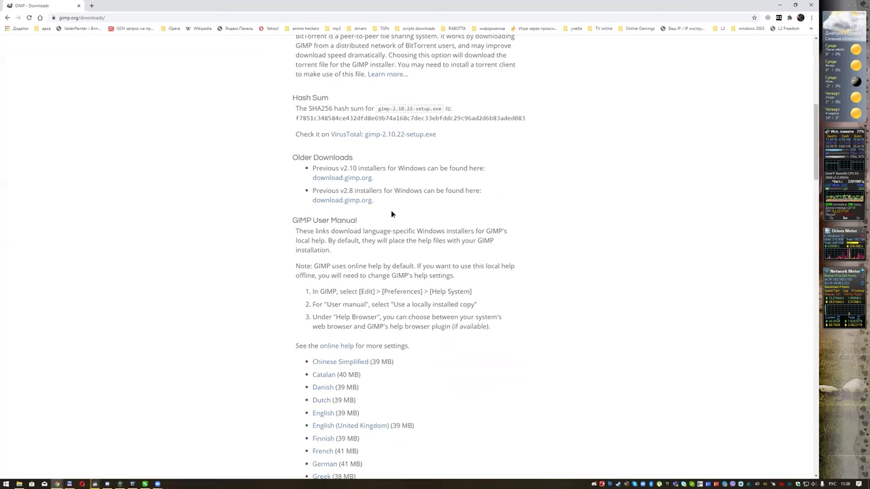
scroll(392, 214, down, 1)
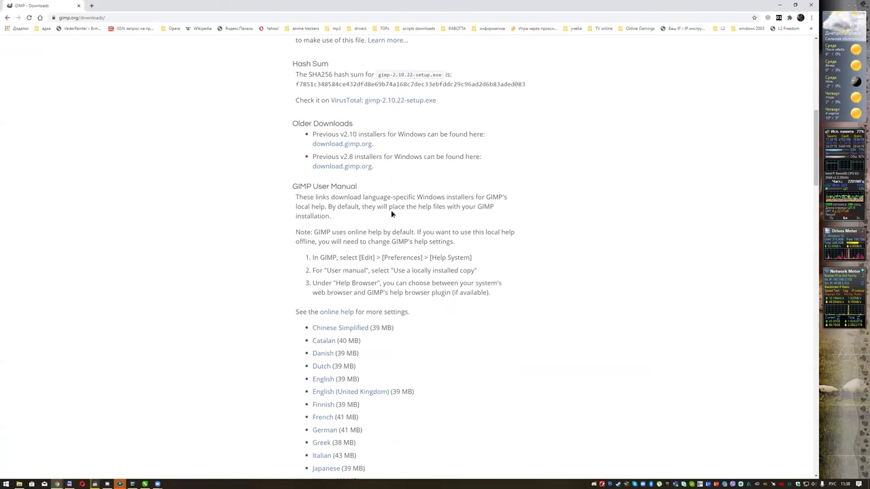
scroll(392, 214, down, 1)
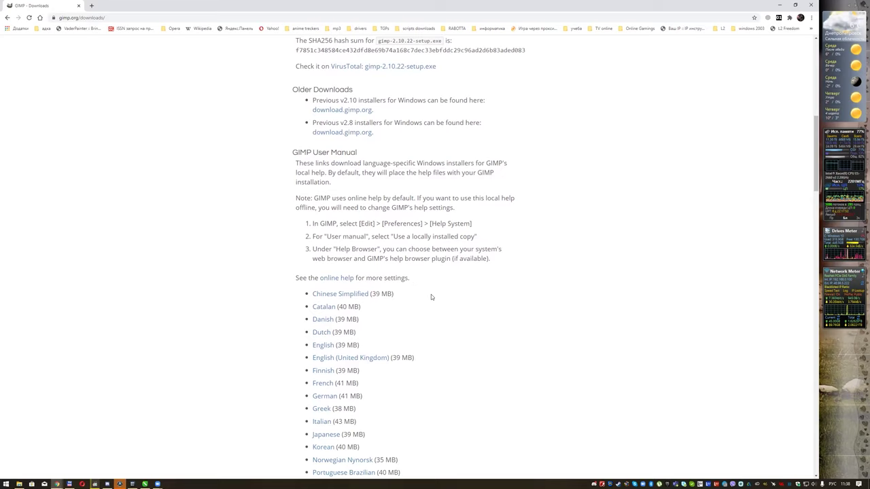
scroll(431, 297, down, 2)
scroll(431, 297, down, 2)
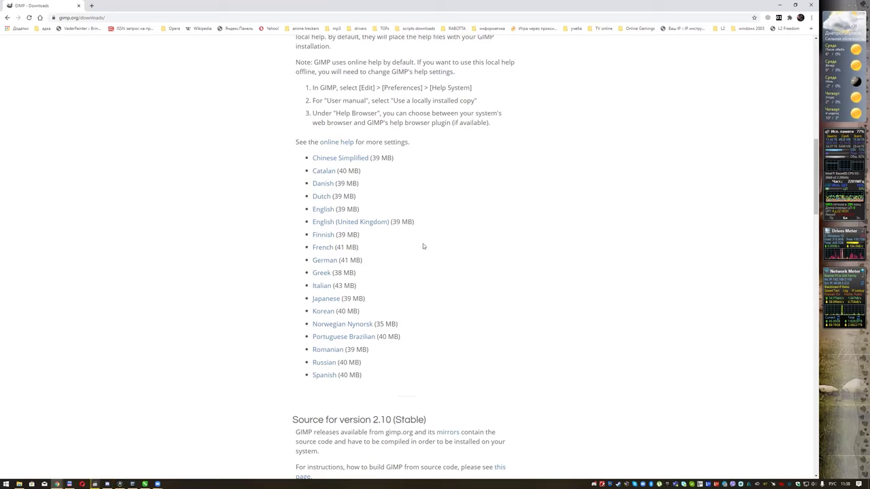
scroll(423, 247, down, 3)
scroll(423, 246, down, 3)
scroll(423, 246, down, 3)
scroll(423, 246, down, 4)
scroll(423, 246, down, 3)
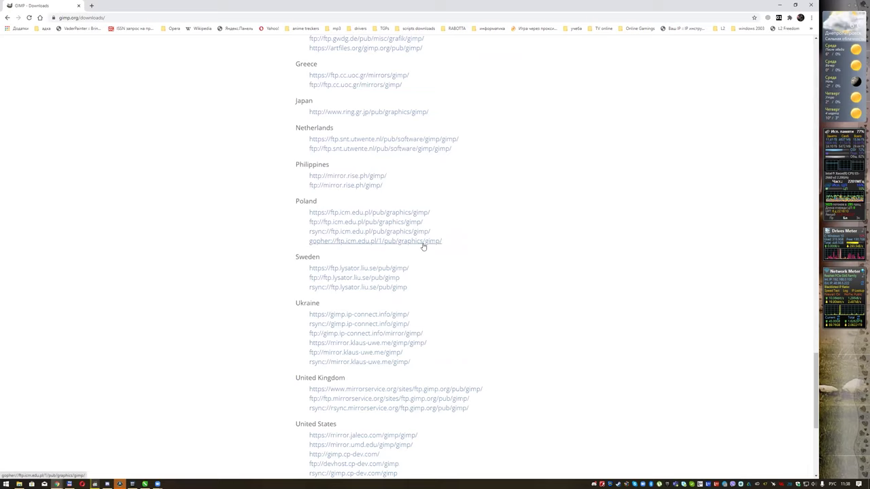
scroll(442, 248, up, 3)
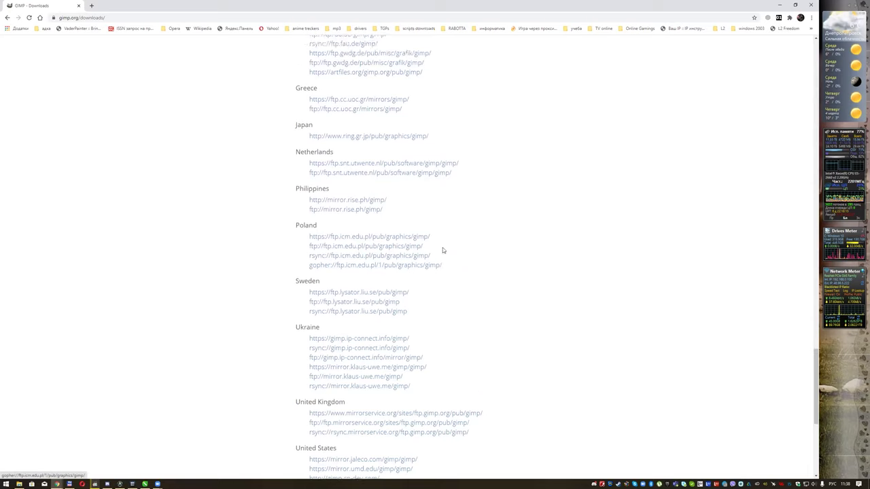
scroll(443, 247, up, 4)
scroll(443, 250, down, 1)
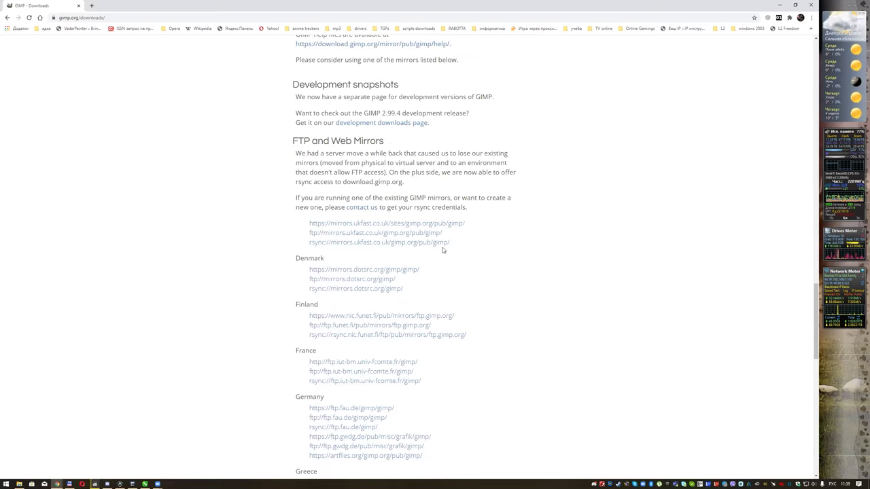
scroll(442, 251, down, 3)
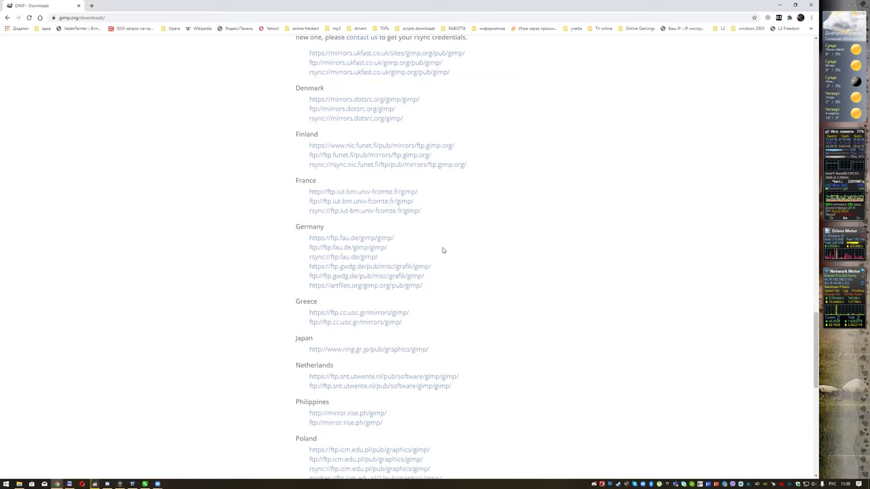
scroll(442, 250, down, 5)
scroll(442, 249, down, 2)
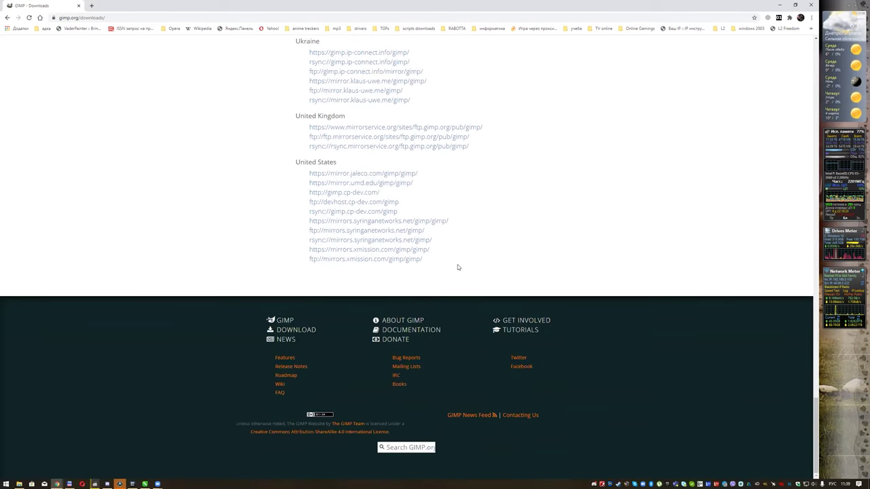
scroll(465, 275, up, 2)
scroll(473, 283, up, 2)
scroll(473, 283, down, 2)
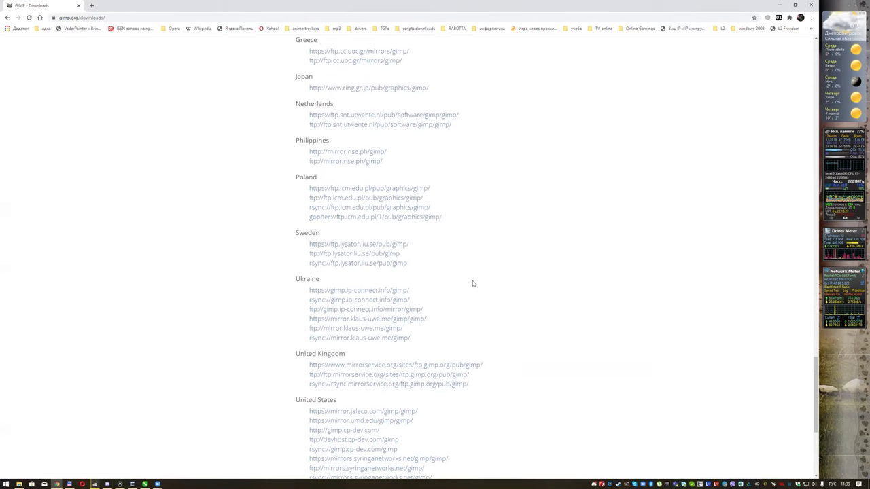
scroll(469, 269, down, 1)
scroll(464, 241, down, 1)
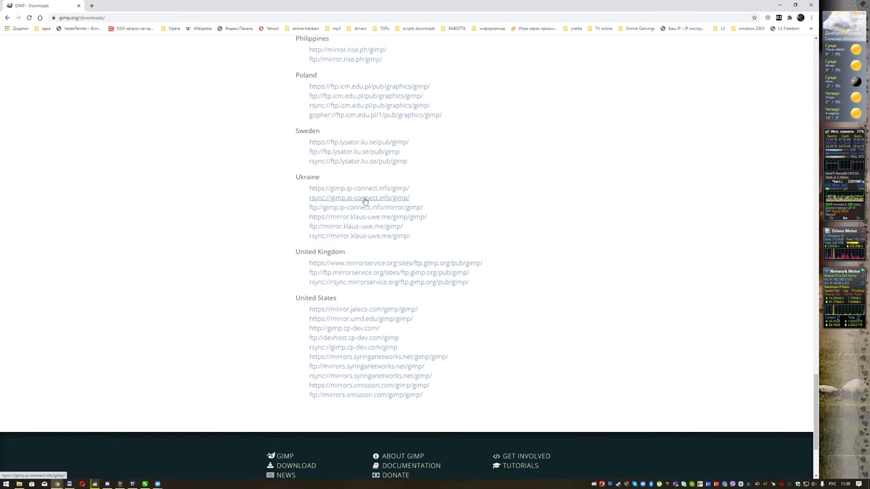
scroll(449, 299, up, 3)
scroll(459, 327, up, 5)
scroll(459, 327, up, 4)
scroll(459, 328, up, 4)
scroll(459, 328, up, 4)
scroll(458, 327, up, 4)
scroll(459, 328, up, 4)
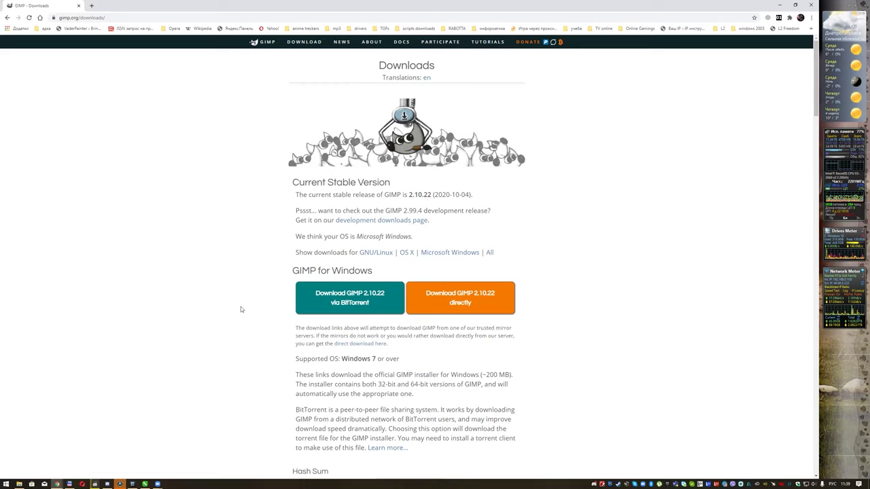
Step: Close Chrome, switch keyboard layout and search the Start menu for 'gim'
click(79, 6)
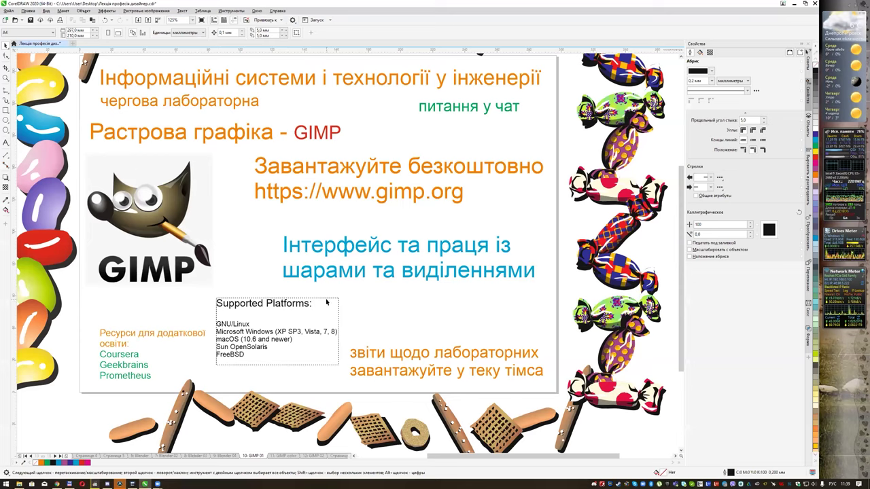
key(alt+shift)
key(super)
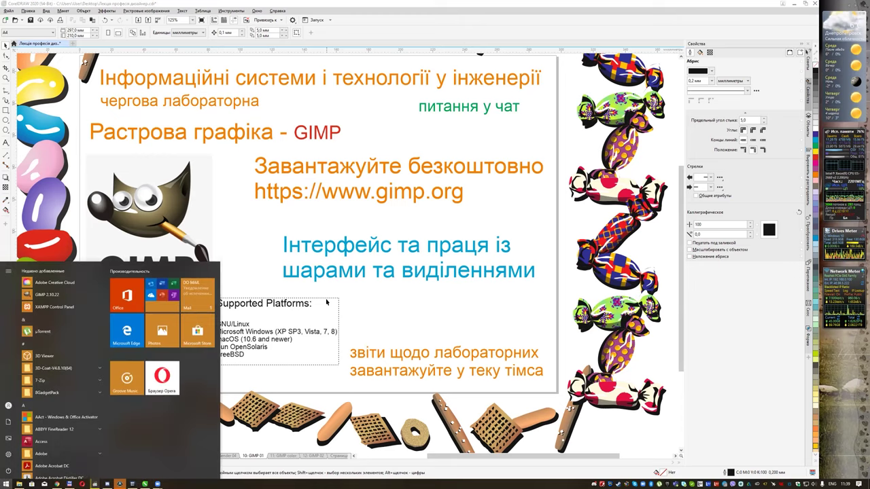
text(gi)
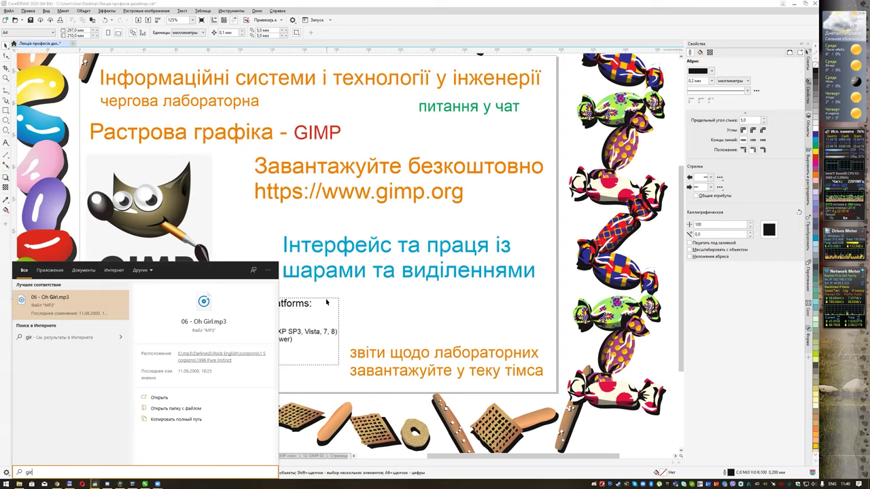
text(m)
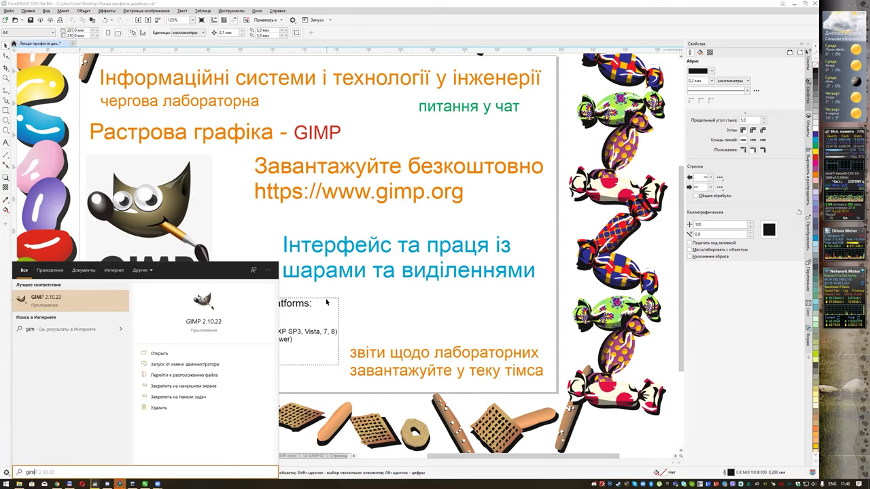
Step: Launch GIMP 2.10.22 from the Start search results and let it load
click(79, 302)
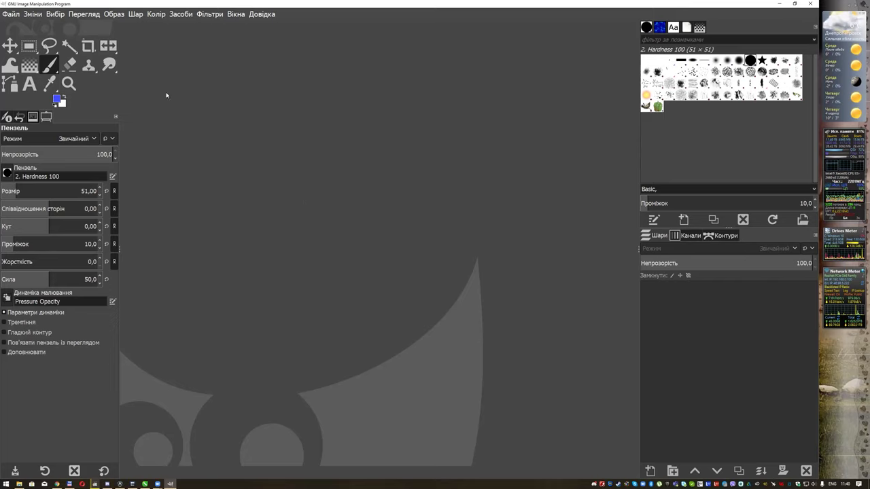
Step: Open Preferences at the Interface page, keeping the language українська [uk], and move the dialog aside
click(41, 13)
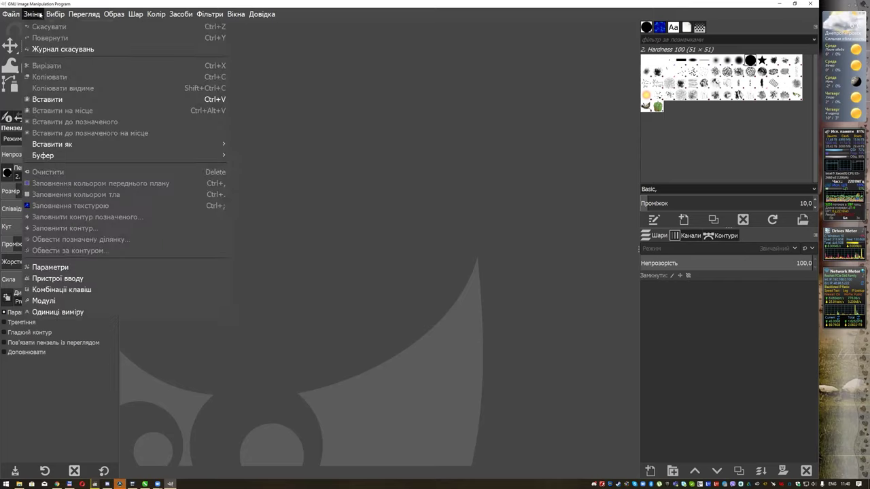
click(122, 269)
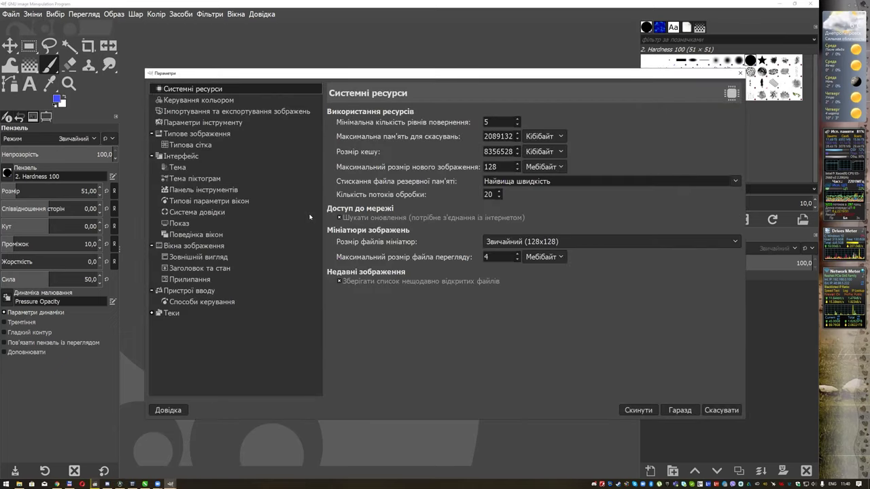
click(181, 156)
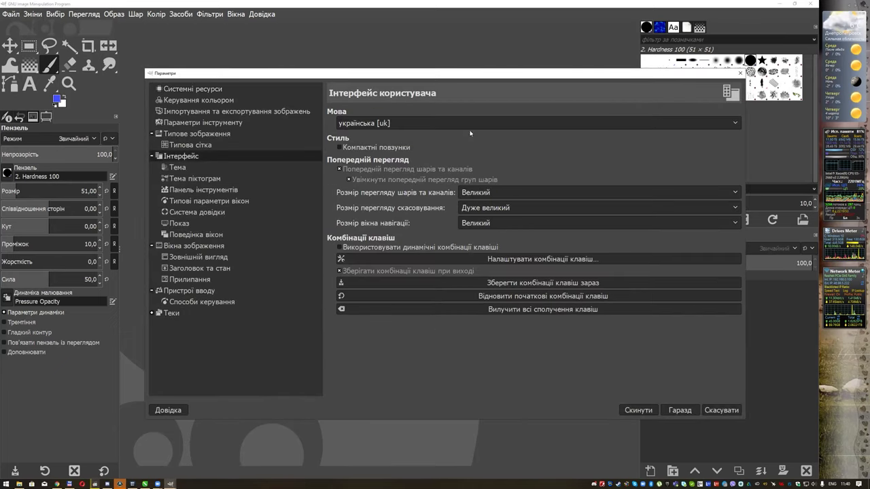
click(470, 125)
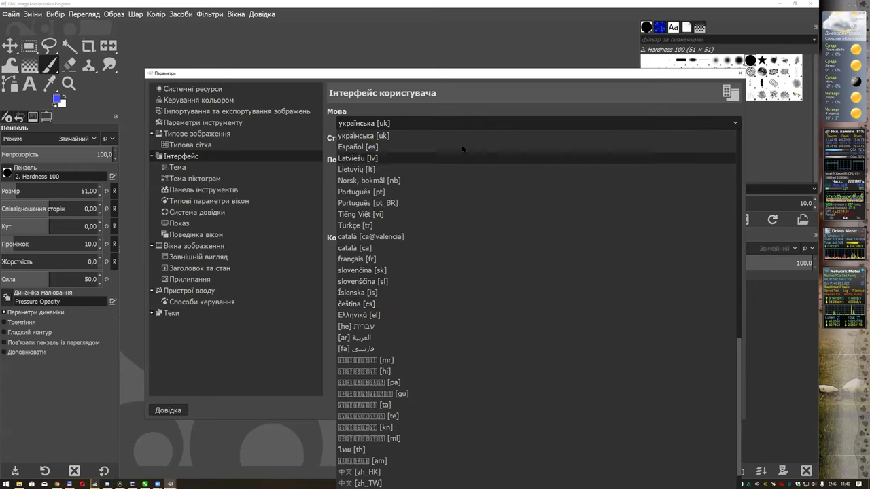
click(451, 76)
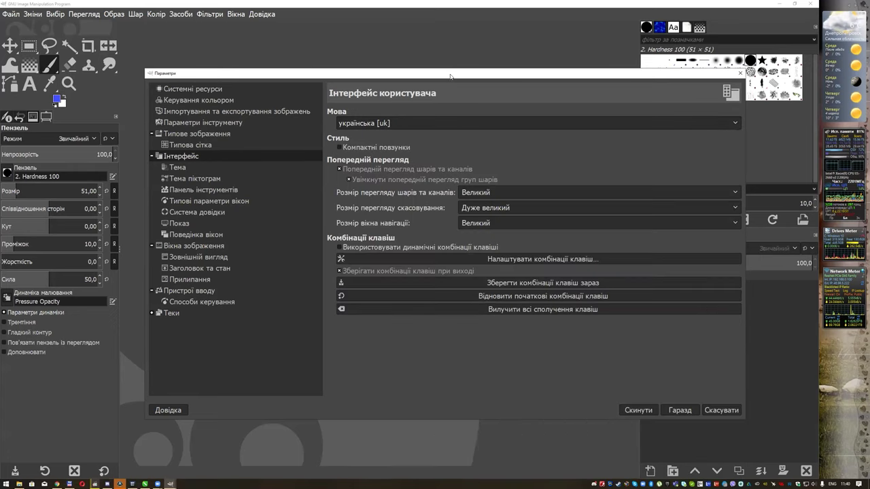
drag(449, 76, 407, 63)
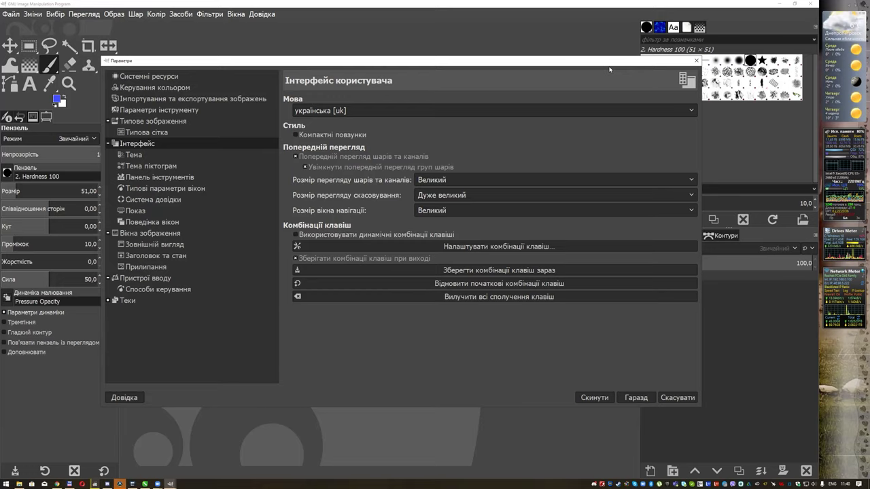
drag(609, 68, 614, 66)
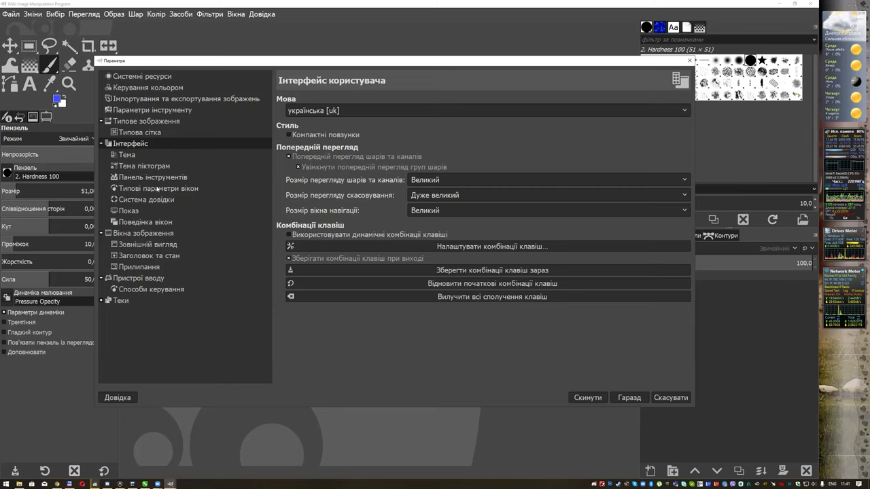
Step: Browse the Toolbox, Default Dialog and Help System preference pages
click(162, 179)
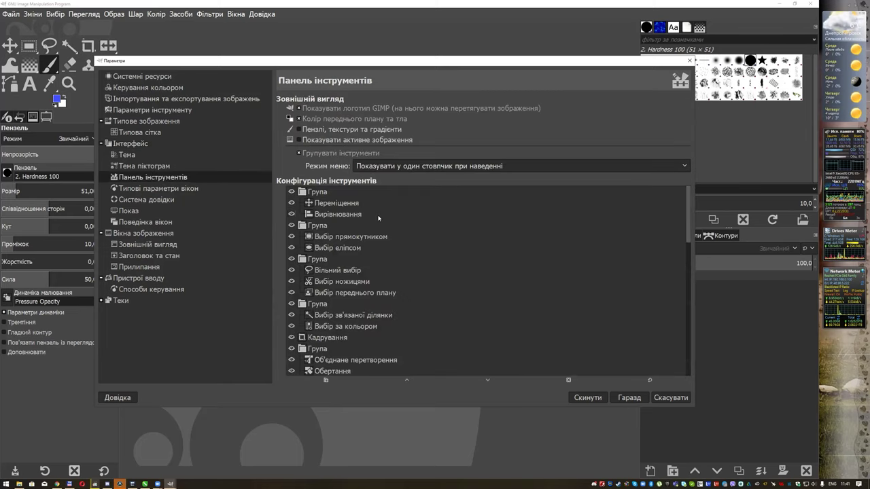
scroll(617, 309, down, 2)
scroll(617, 309, down, 3)
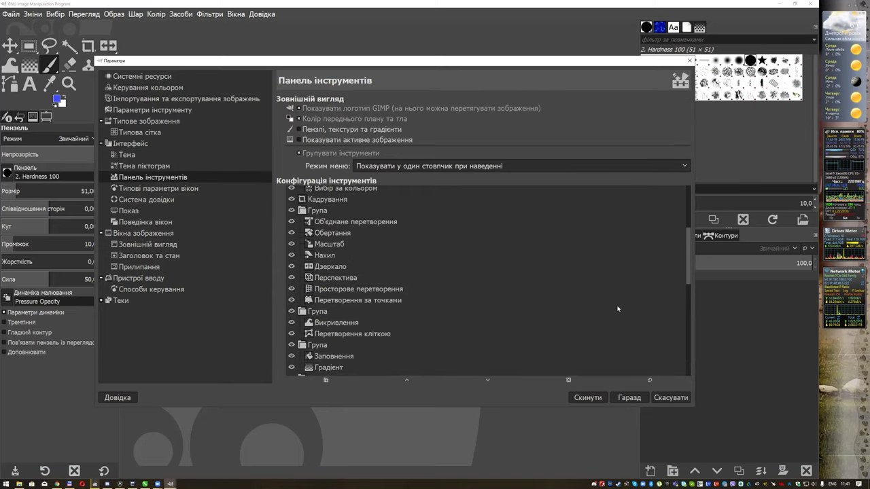
scroll(618, 309, down, 3)
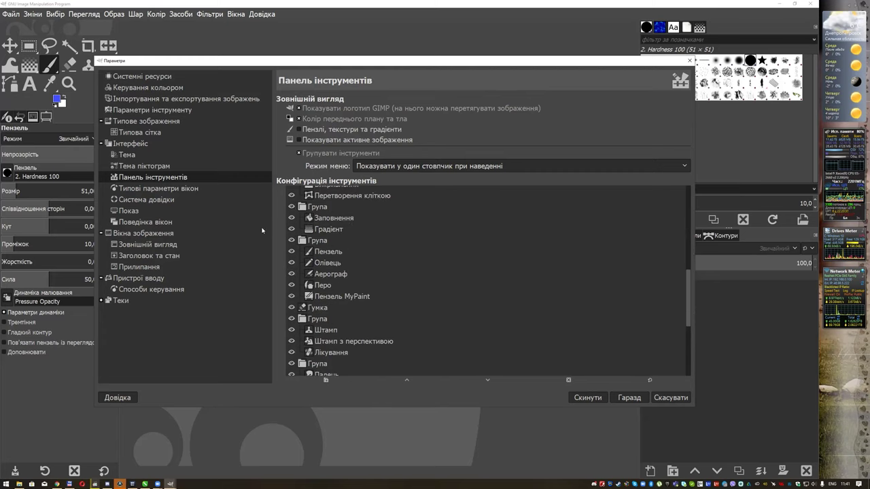
click(181, 190)
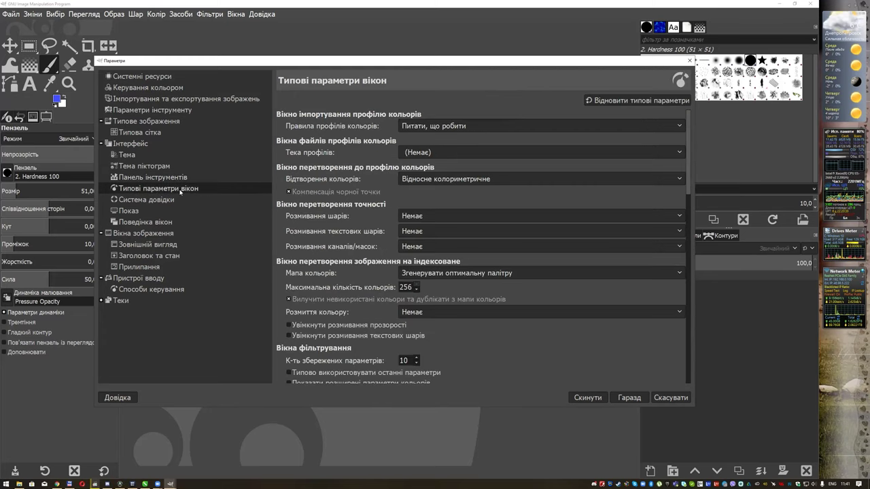
click(168, 199)
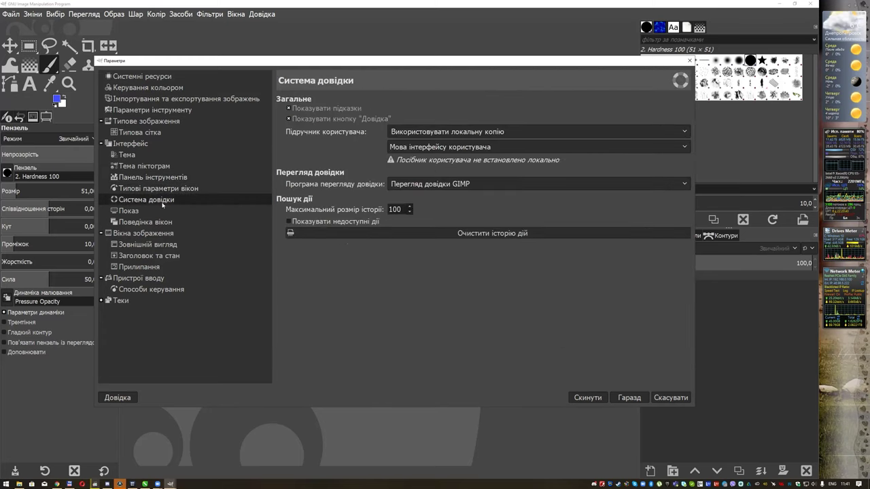
Step: Check the Interface and Window Management pages, then close Preferences
click(159, 155)
click(156, 145)
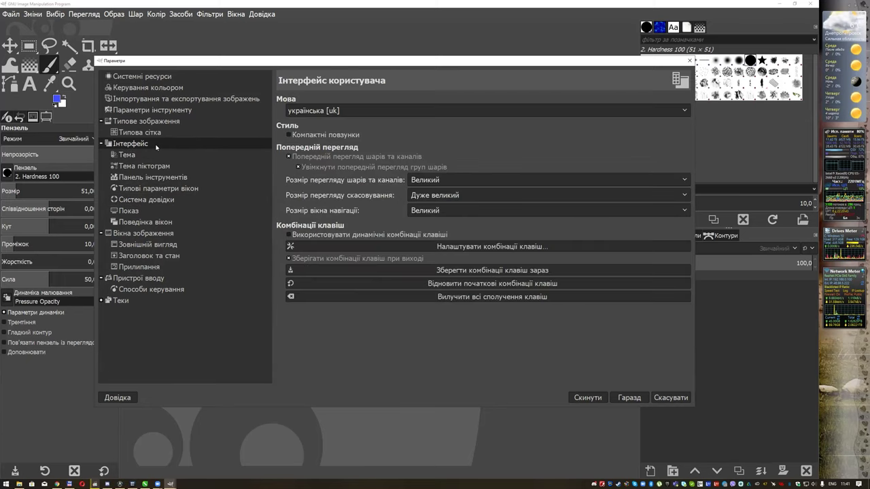
click(134, 222)
drag(179, 64, 192, 67)
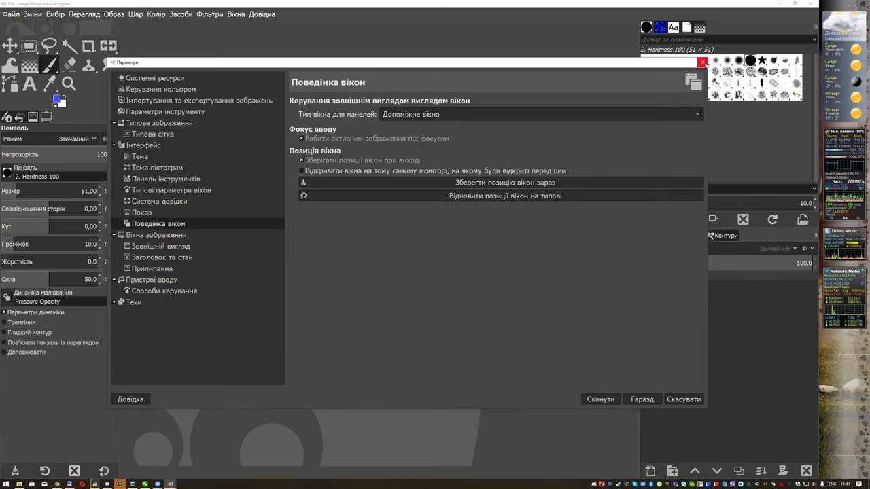
click(702, 63)
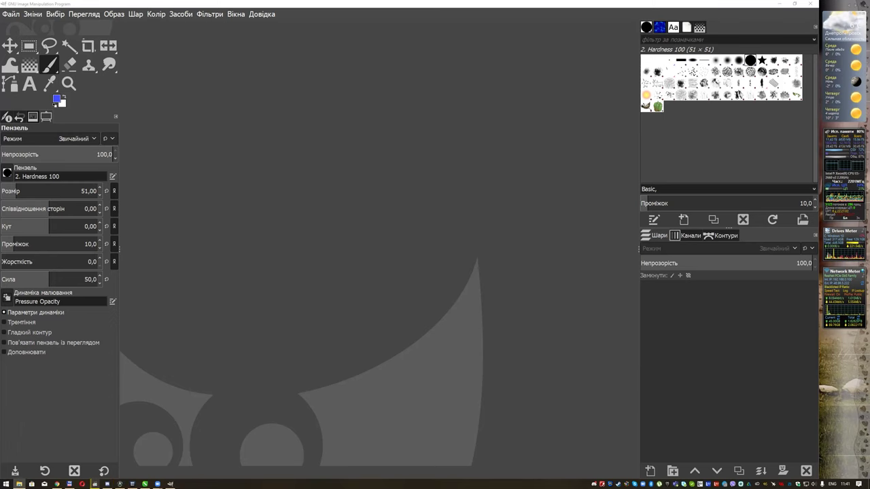
Step: Import _DSC0124.JPG from File Explorer and move the Adobe RGB profile prompt aside
click(119, 484)
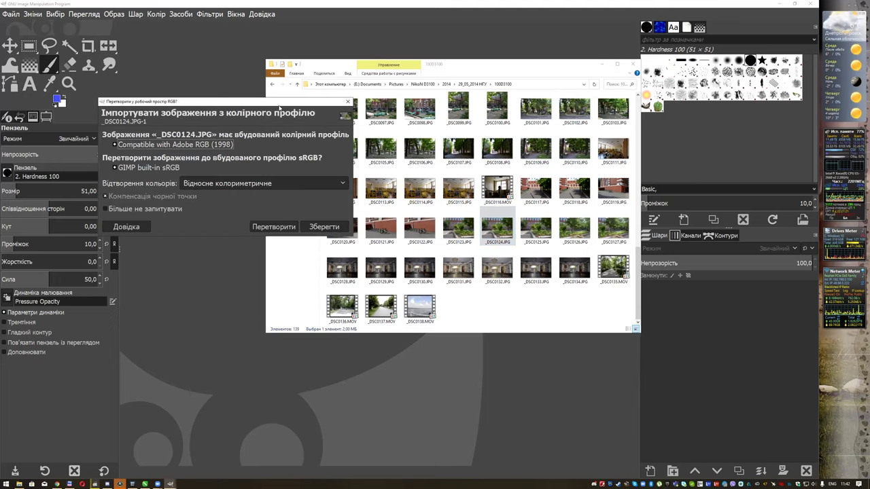
drag(286, 103, 378, 95)
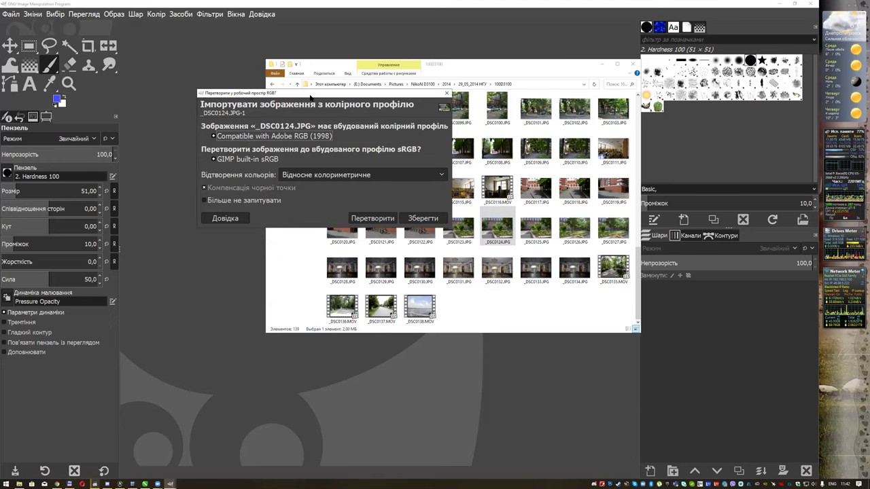
Step: Open the photo keeping its Adobe RGB (1998) profile and select the Move tool
click(424, 215)
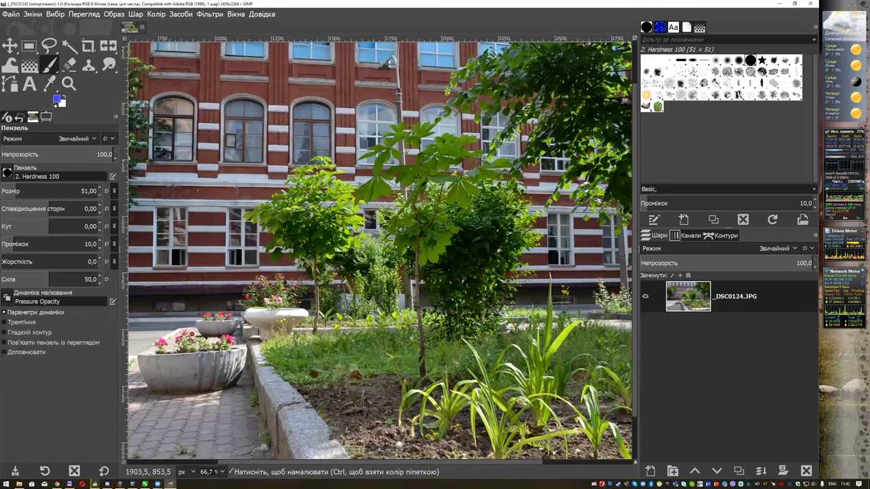
scroll(444, 192, up, 3)
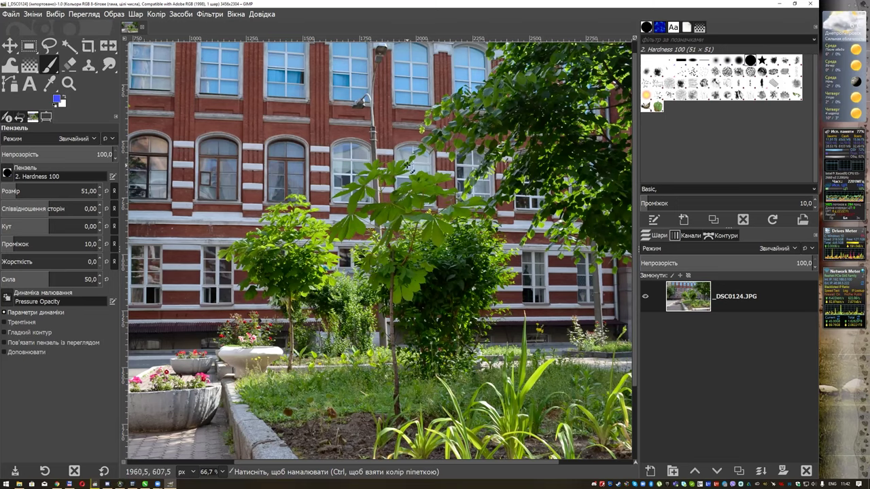
click(9, 46)
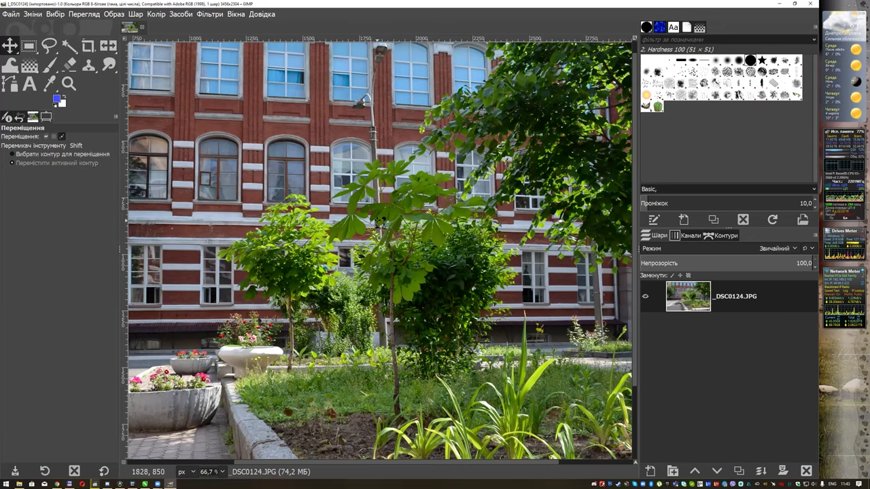
Step: Zoom from 100% up to 25600% and pan across the leaves' individual pixels
key(1)
scroll(376, 192, up, 4)
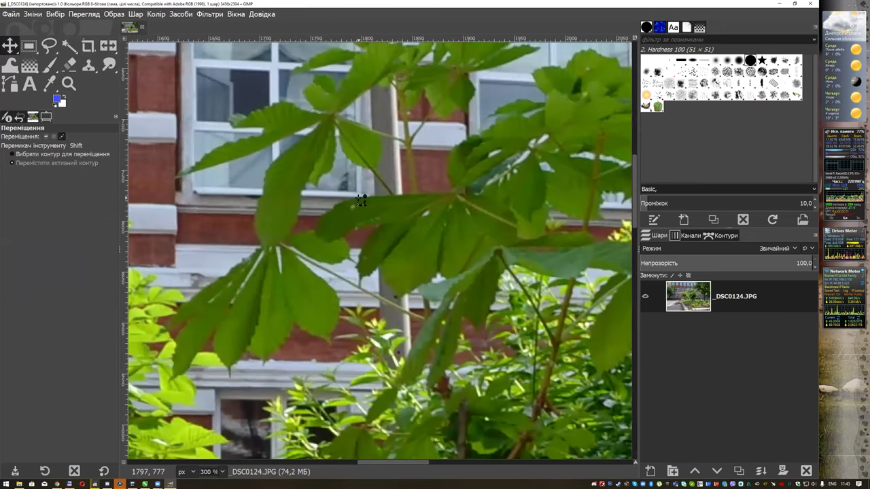
scroll(363, 200, up, 1)
scroll(362, 199, up, 2)
scroll(364, 200, up, 2)
scroll(365, 200, up, 2)
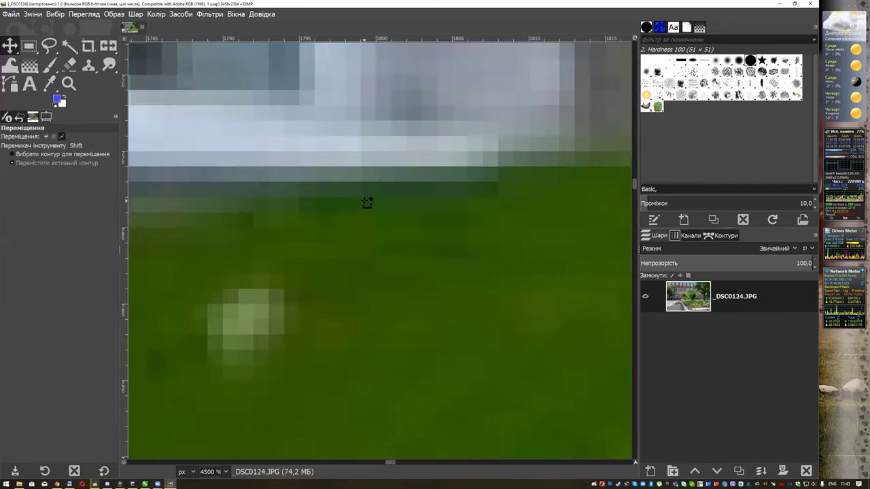
scroll(367, 202, up, 3)
scroll(367, 203, up, 1)
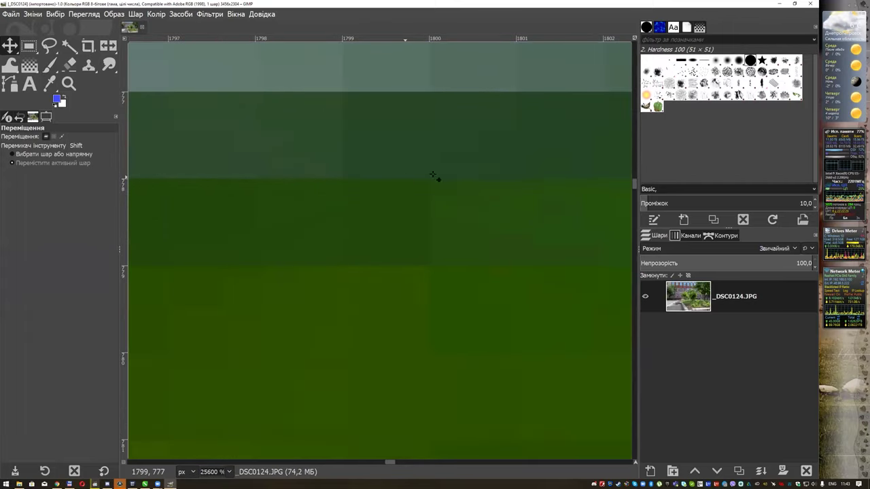
drag(565, 177, 281, 162)
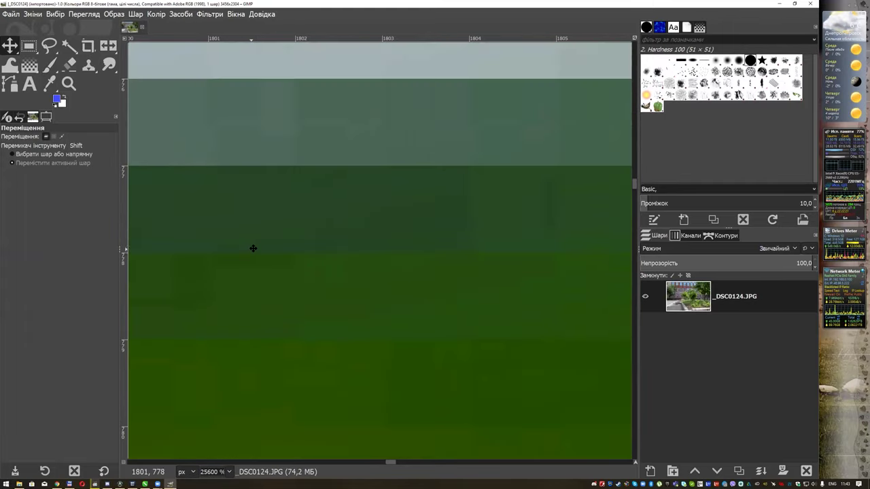
scroll(281, 161, down, 1)
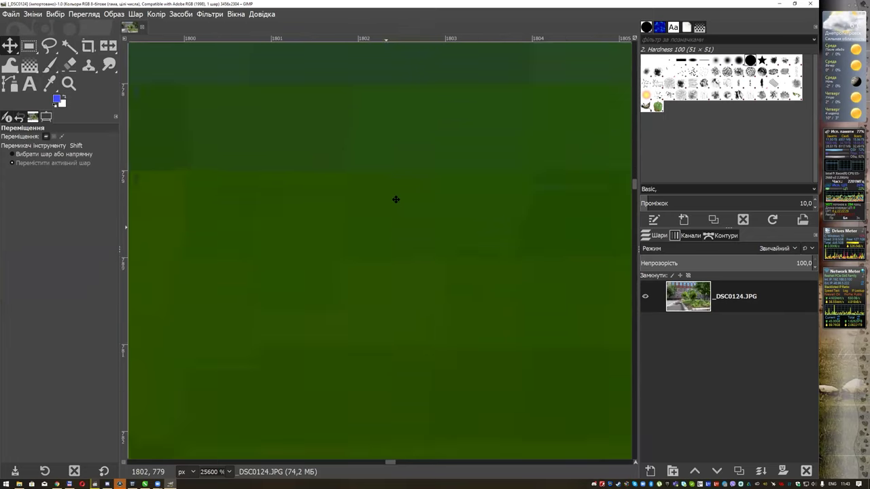
drag(350, 244, 423, 177)
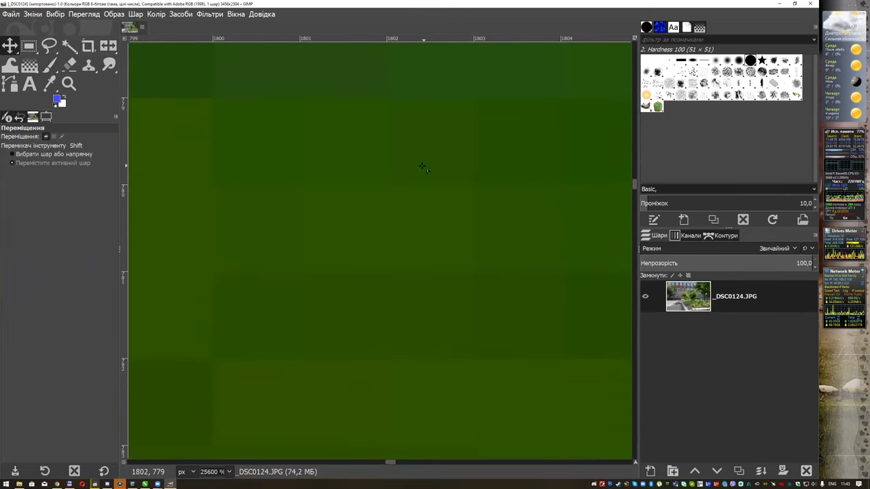
drag(338, 322, 419, 181)
drag(359, 282, 398, 215)
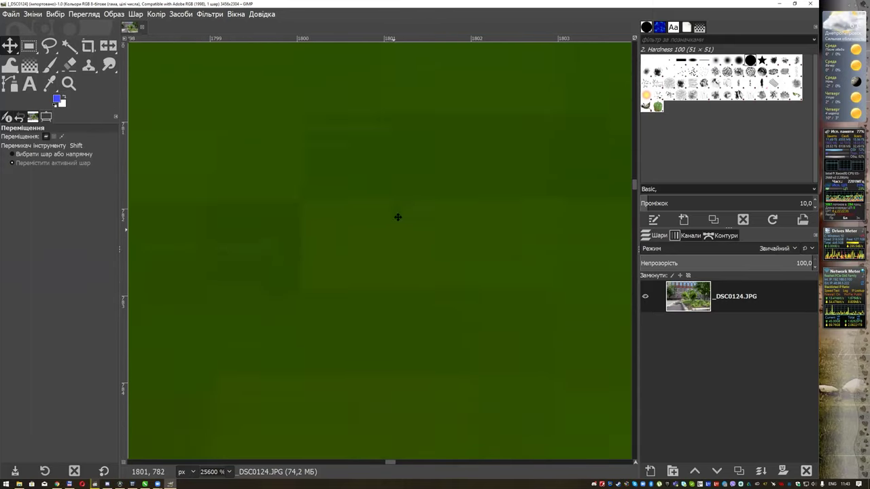
drag(360, 277, 403, 173)
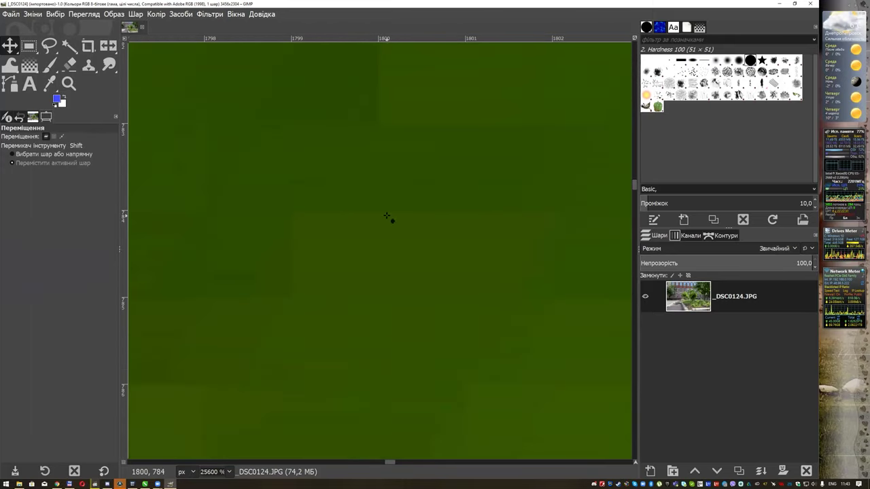
Step: Zoom back out to 50% to view the whole photo
ctrl+scroll(389, 218, down, 2)
ctrl+scroll(388, 219, down, 2)
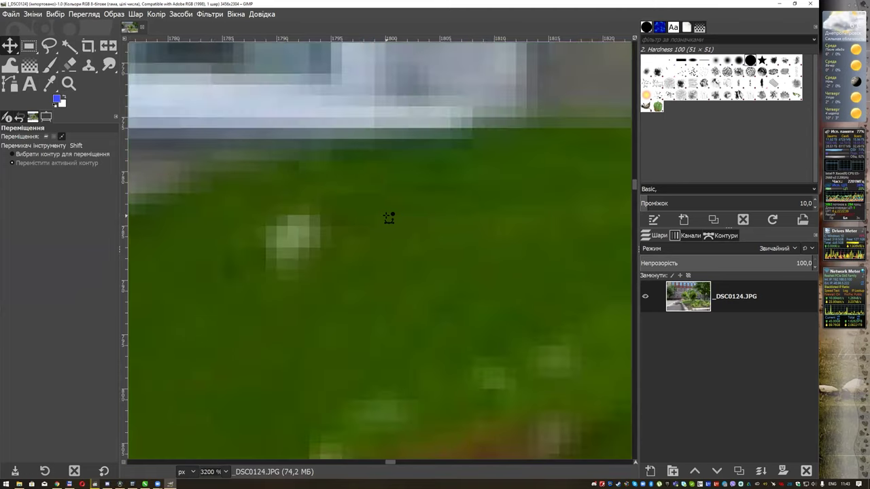
ctrl+scroll(389, 218, down, 2)
ctrl+scroll(388, 218, down, 2)
ctrl+scroll(388, 218, down, 1)
ctrl+scroll(389, 218, down, 1)
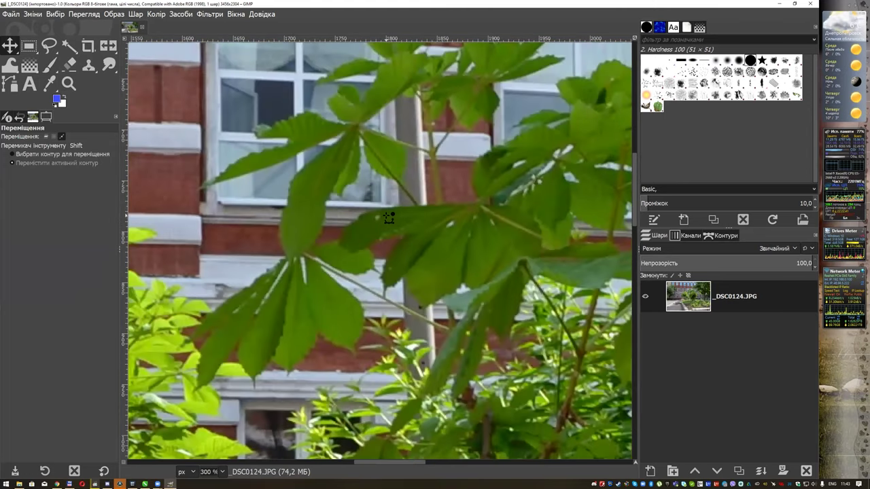
ctrl+scroll(388, 218, down, 1)
ctrl+scroll(389, 219, down, 1)
ctrl+scroll(388, 219, down, 1)
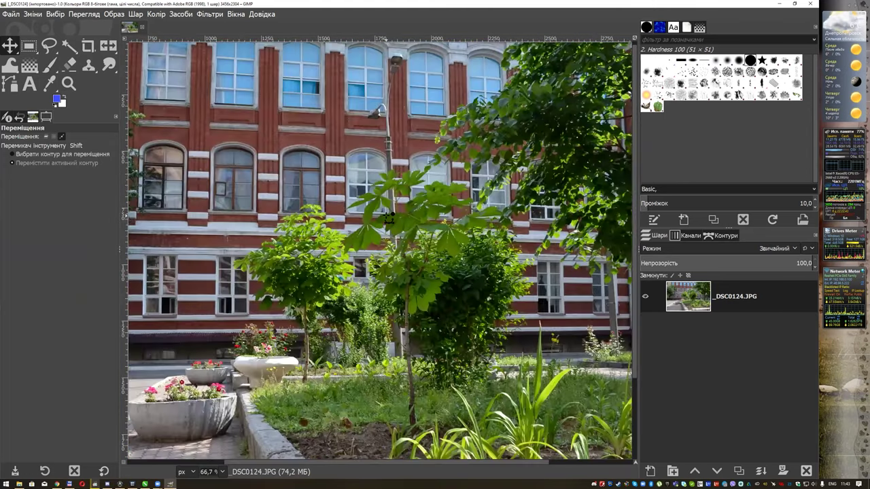
ctrl+scroll(388, 218, down, 1)
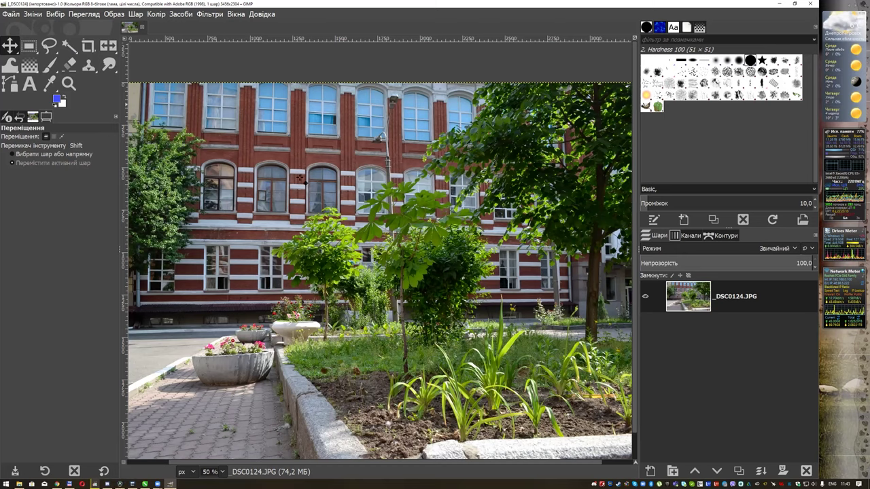
Step: Paint three blue rectangle outlines on the facade and tree with the Paintbrush
key(p)
mouse_move(296, 140)
mouse_down()
mouse_move(355, 175)
mouse_move(297, 137)
mouse_up()
mouse_move(374, 137)
mouse_down()
mouse_move(442, 177)
mouse_move(375, 133)
mouse_up()
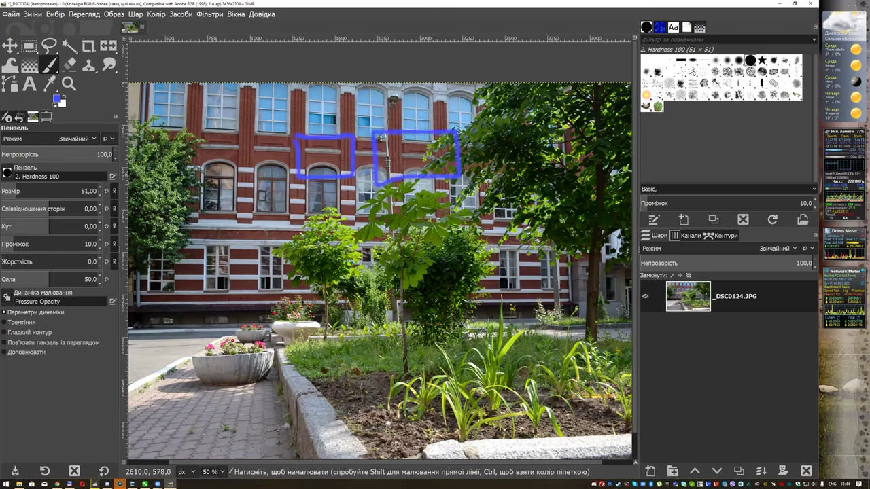
drag(480, 134, 478, 131)
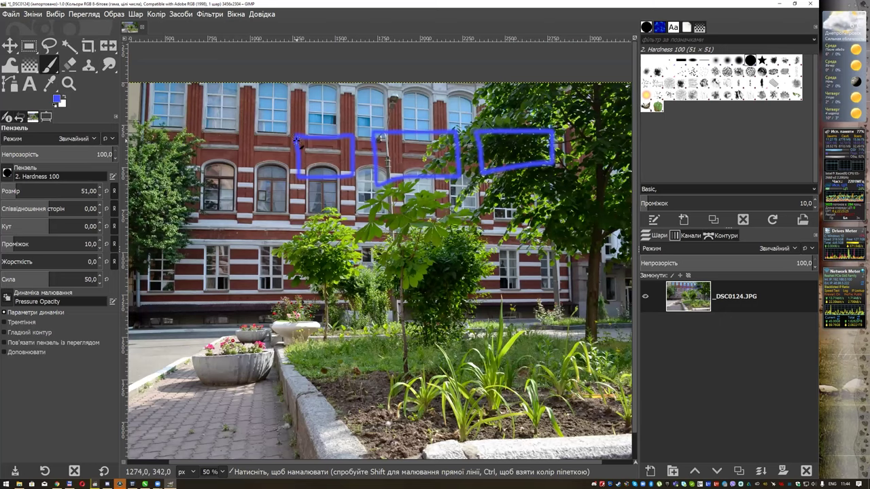
Step: Change the foreground paint colour from blue to red
click(58, 99)
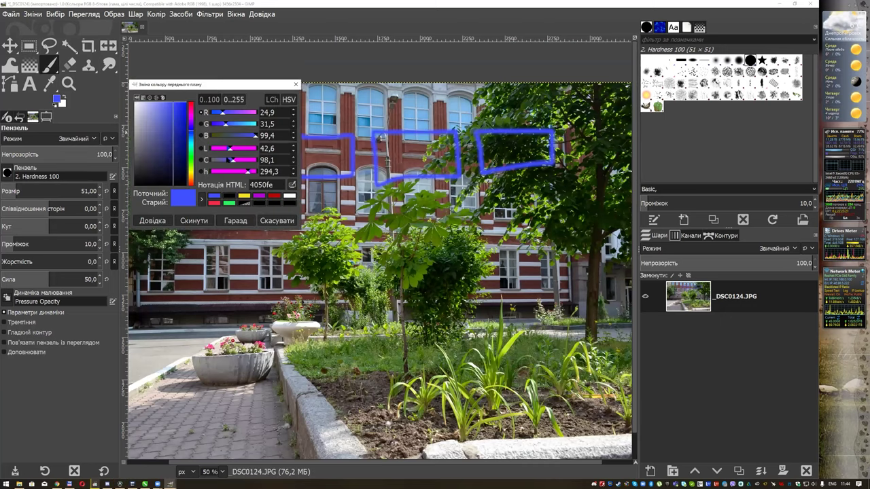
drag(196, 117, 196, 104)
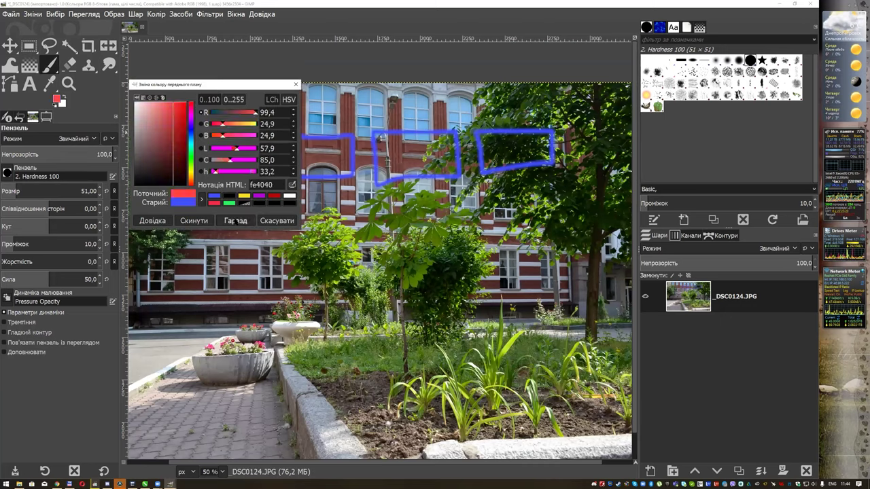
click(235, 221)
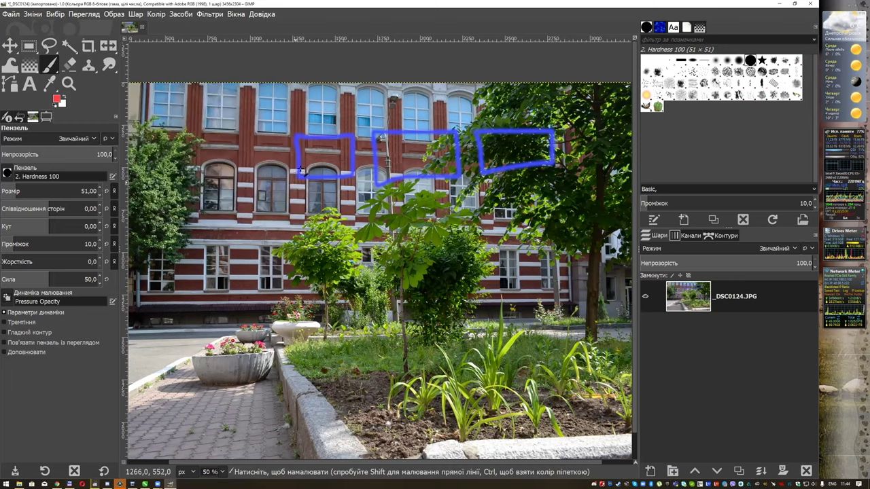
Step: Paint red marks: a tick, a vertical arrow, an X, a right-pointing arrow and a V-and-loop
drag(323, 149, 341, 144)
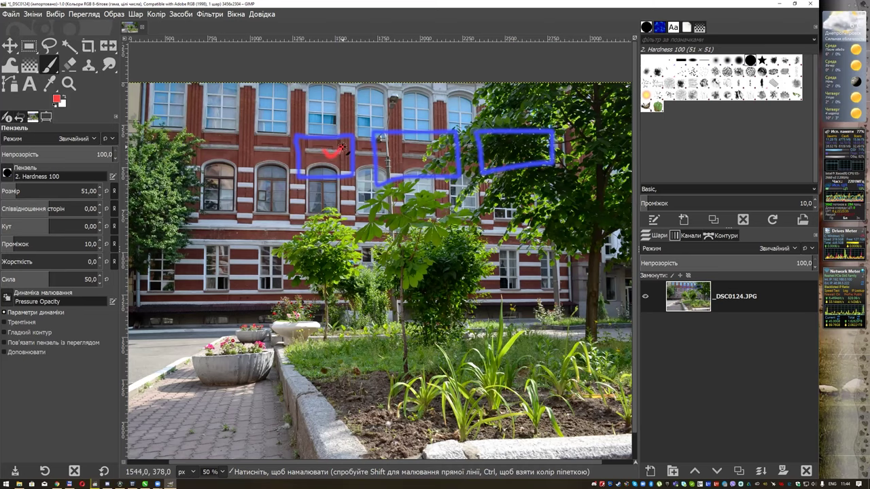
drag(253, 158, 250, 264)
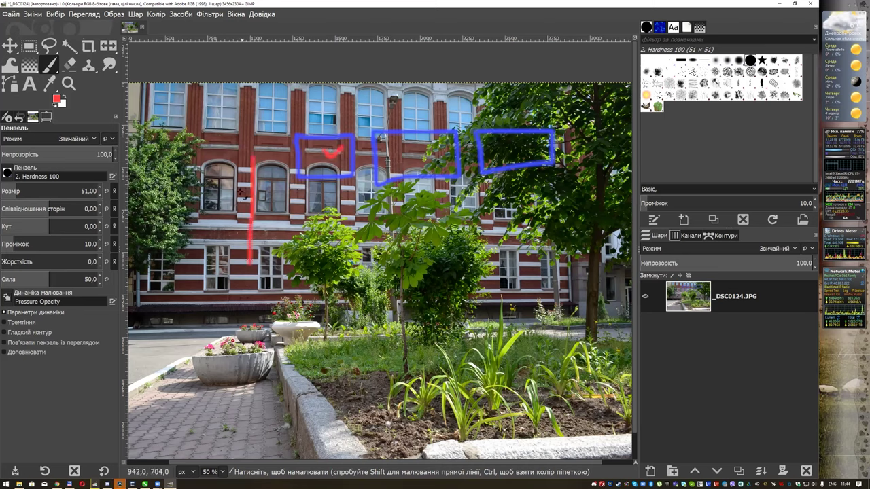
mouse_move(251, 156)
mouse_down()
mouse_move(267, 194)
mouse_move(252, 155)
mouse_up()
drag(260, 117, 238, 147)
drag(236, 117, 265, 145)
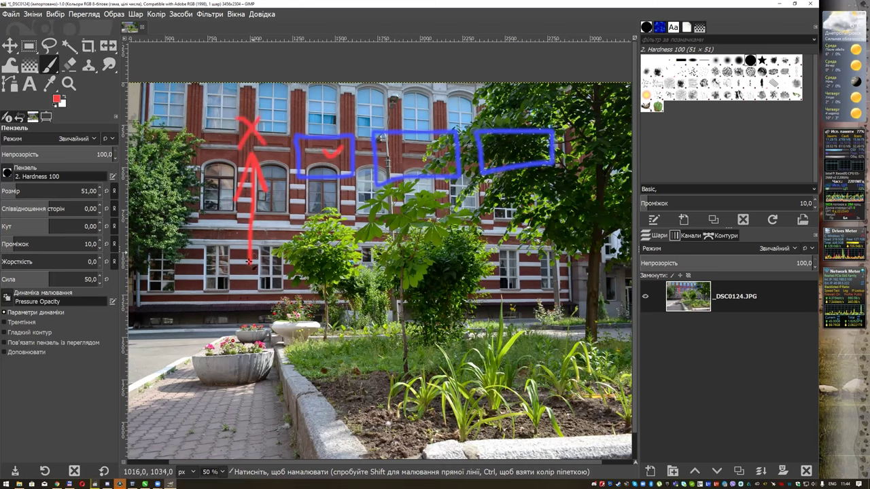
mouse_move(249, 257)
mouse_down()
mouse_move(351, 258)
mouse_move(337, 275)
mouse_move(350, 257)
mouse_up()
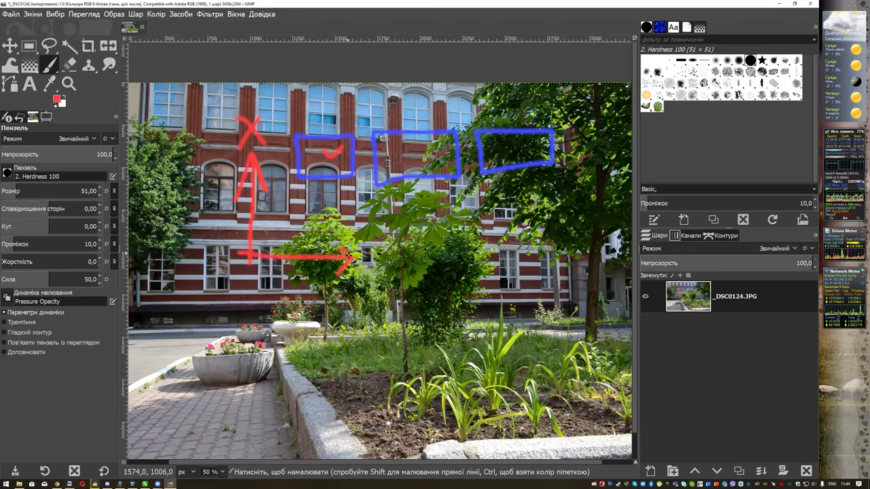
mouse_move(353, 206)
mouse_down()
mouse_move(376, 214)
mouse_move(380, 265)
mouse_move(367, 231)
mouse_up()
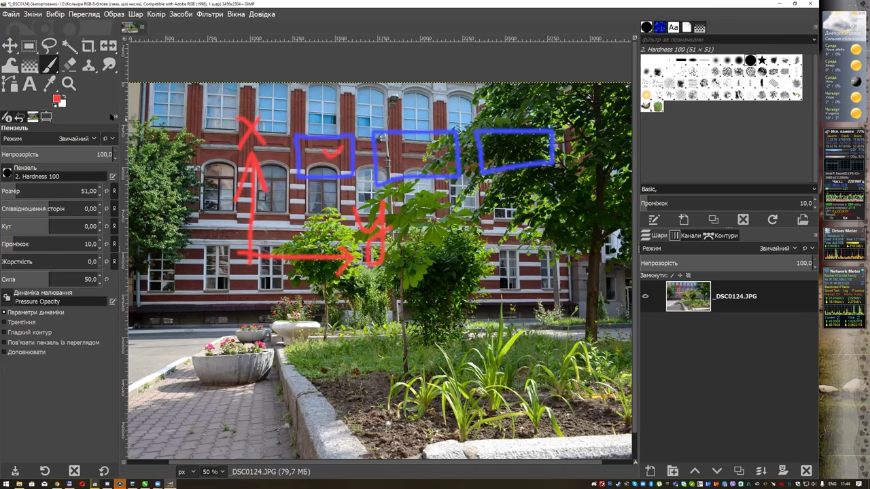
Step: Set the foreground colour to green and hand-paint 'RGB' on the lower photo
click(59, 100)
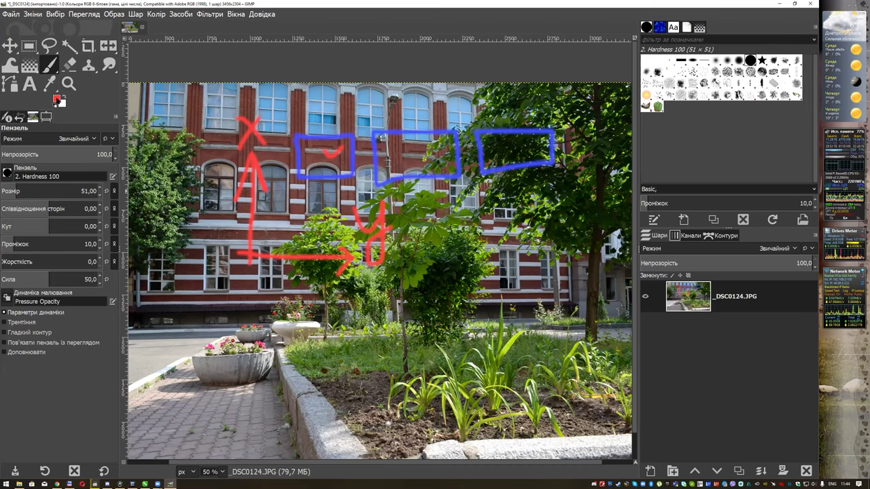
click(243, 202)
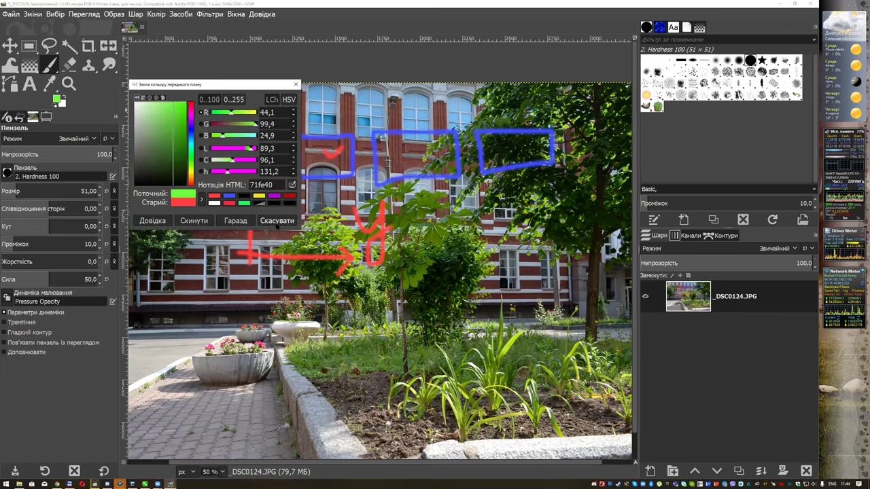
click(236, 220)
drag(182, 285, 185, 361)
mouse_move(182, 289)
mouse_down()
mouse_move(183, 316)
mouse_move(216, 352)
mouse_up()
drag(246, 293, 263, 353)
mouse_move(284, 294)
mouse_down()
mouse_move(272, 295)
mouse_move(306, 333)
mouse_move(302, 321)
mouse_move(302, 359)
mouse_up()
Step: Paint 'CMYK' in green below it, then bring the CorelDRAW lecture slides forward
mouse_move(294, 393)
mouse_down()
mouse_move(336, 439)
mouse_move(328, 386)
mouse_move(344, 404)
mouse_move(363, 395)
mouse_move(374, 419)
mouse_up()
drag(378, 385, 396, 402)
mouse_move(408, 367)
mouse_down()
mouse_move(394, 401)
mouse_move(398, 425)
mouse_move(429, 422)
mouse_up()
mouse_move(450, 371)
mouse_down()
mouse_move(425, 398)
mouse_move(456, 428)
mouse_up()
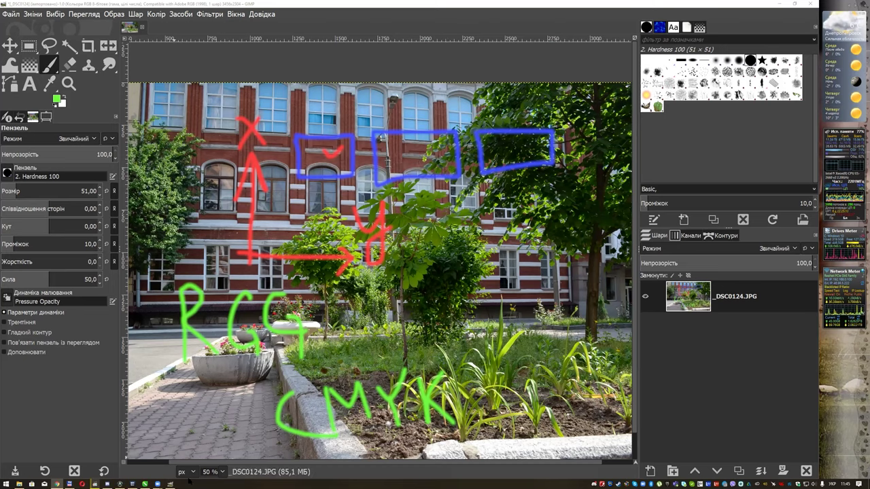
click(144, 484)
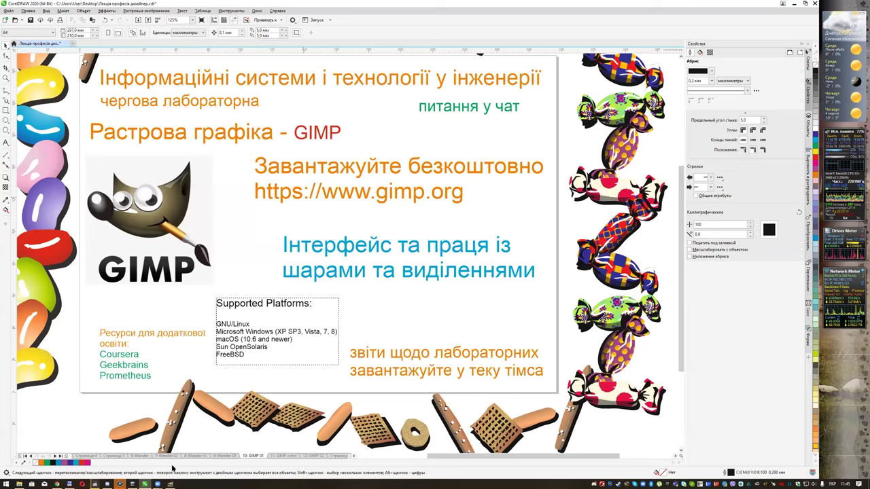
Step: Go to the '11: GIMP color' slide comparing the RGB and CMYK colour models
click(282, 456)
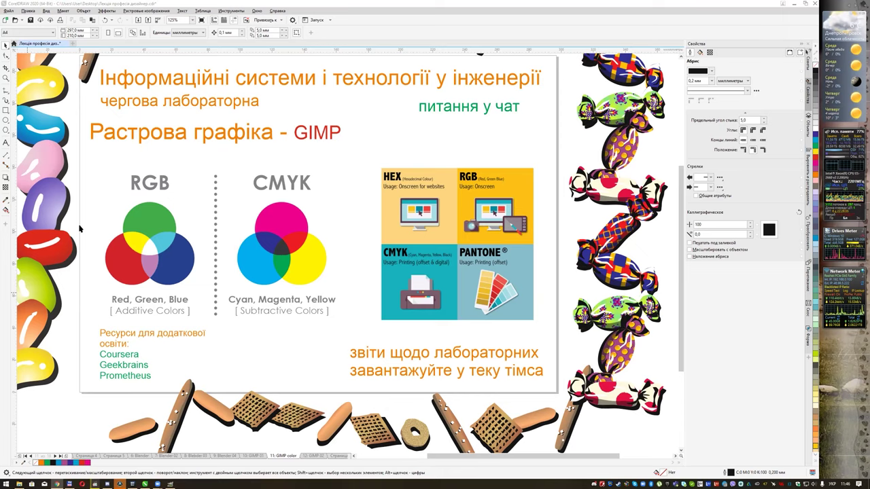
key(h)
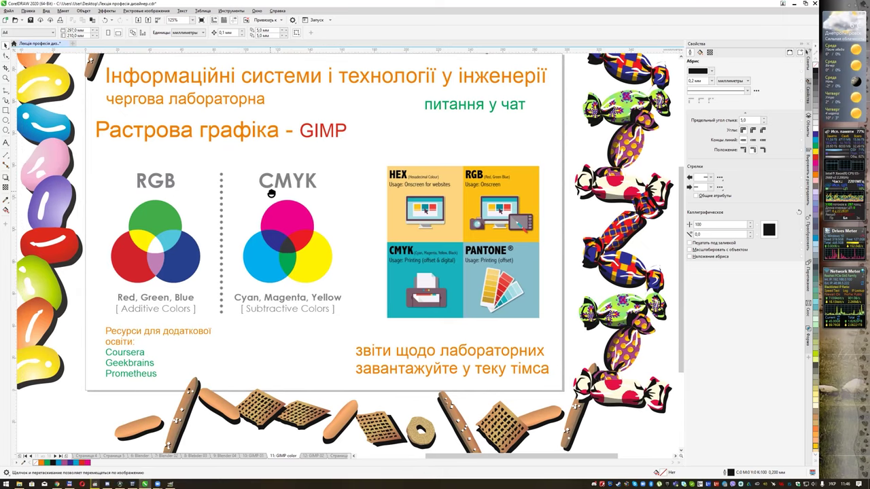
drag(266, 196, 258, 202)
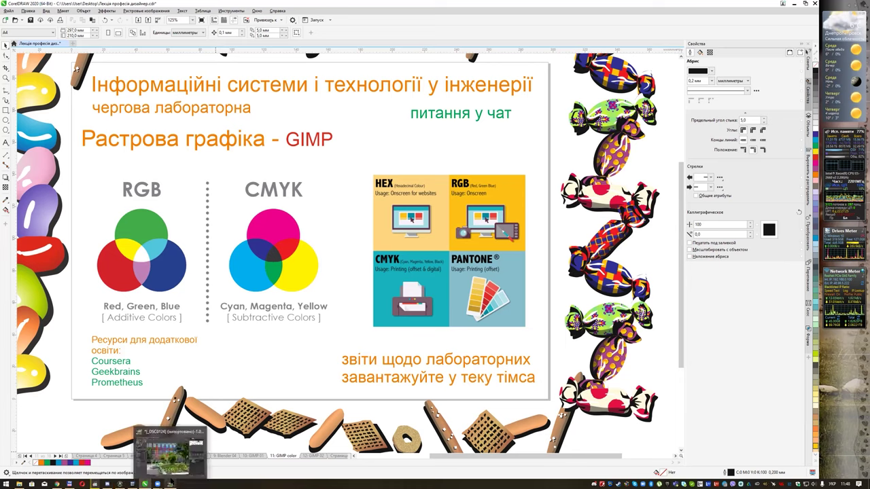
Step: Back in GIMP, revert the photo to its original state via Undo History and select the Move tool
click(171, 483)
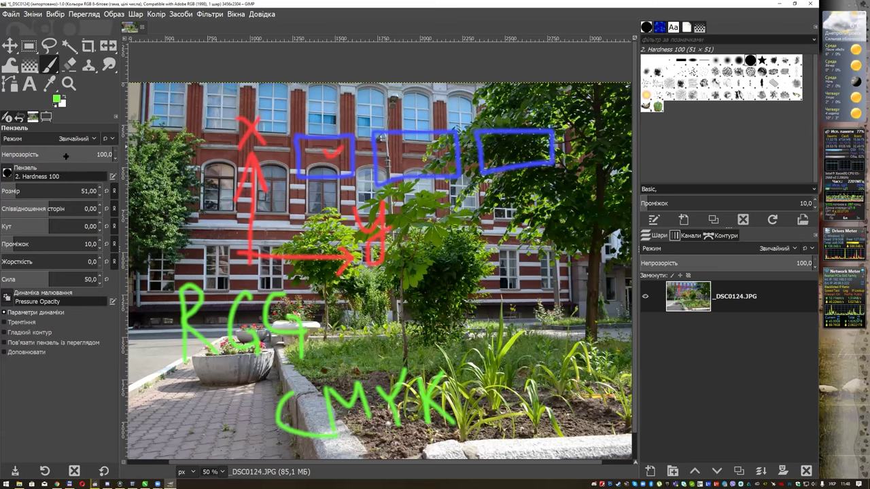
click(19, 117)
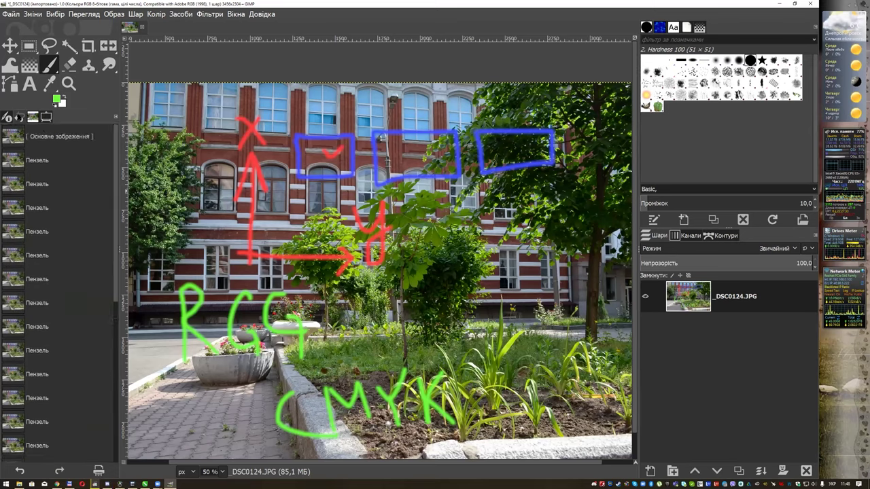
click(40, 138)
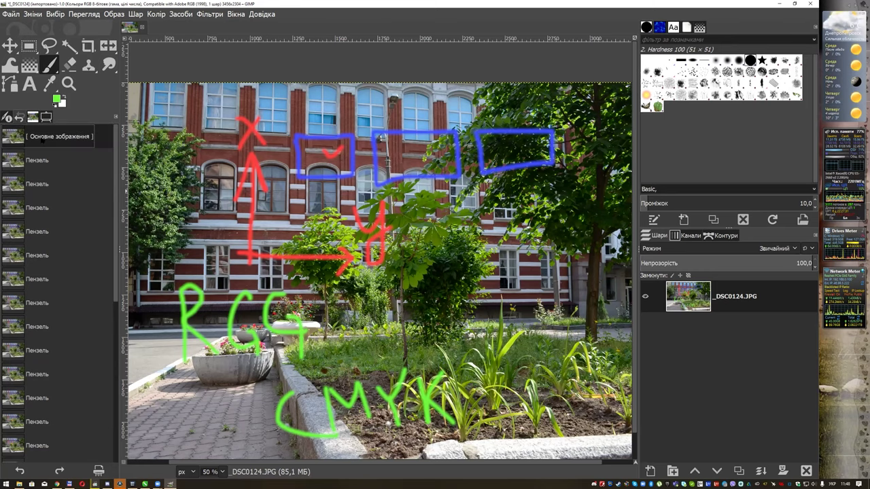
click(6, 117)
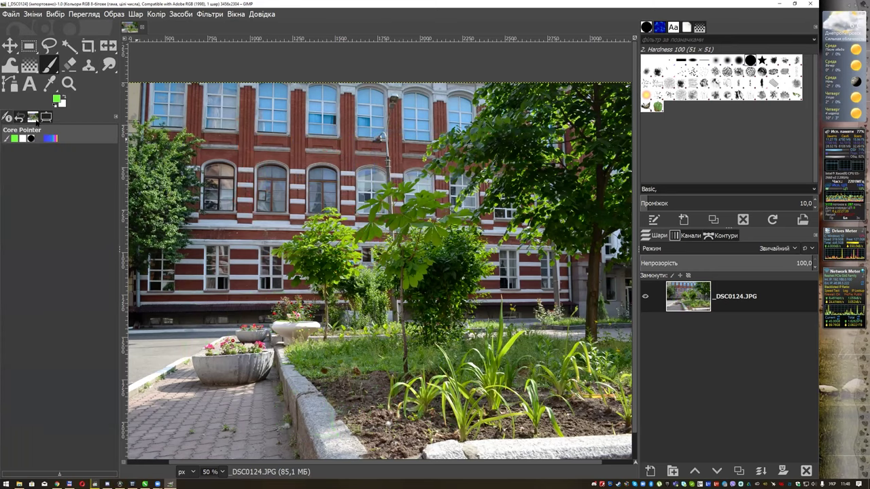
click(47, 118)
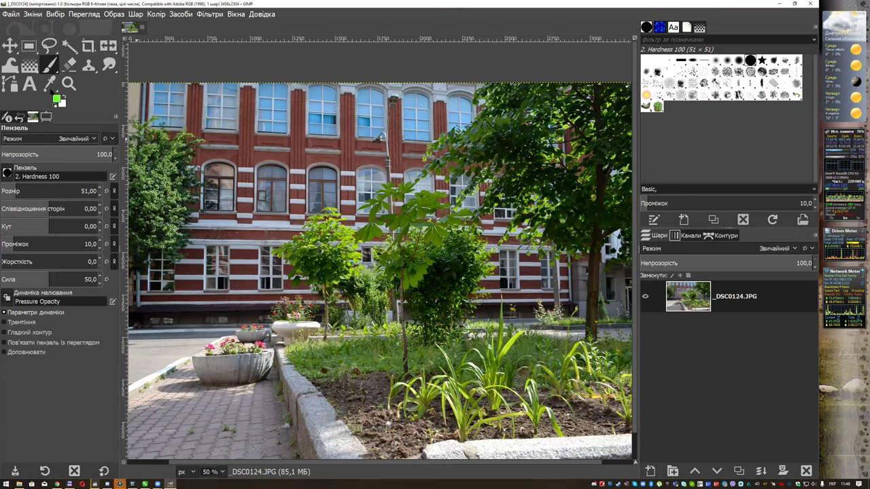
click(9, 45)
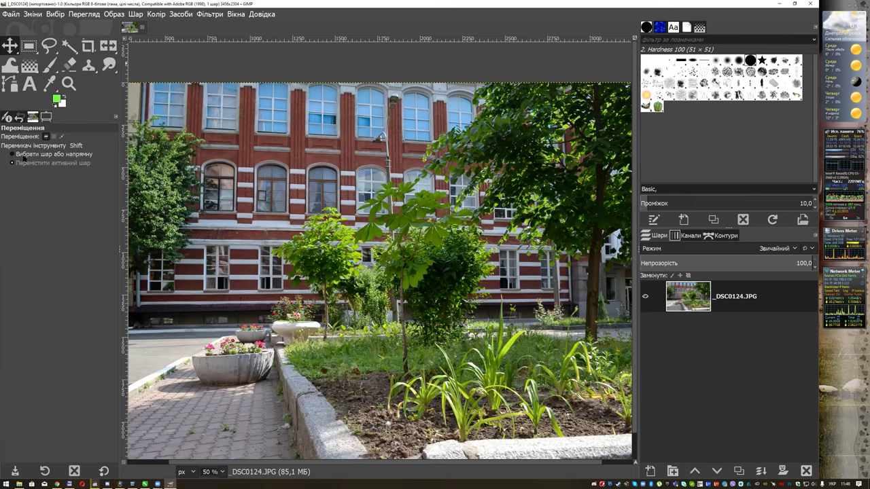
Step: Cycle through the selection, crop and other toolbox tools, ending on the Move tool
click(32, 47)
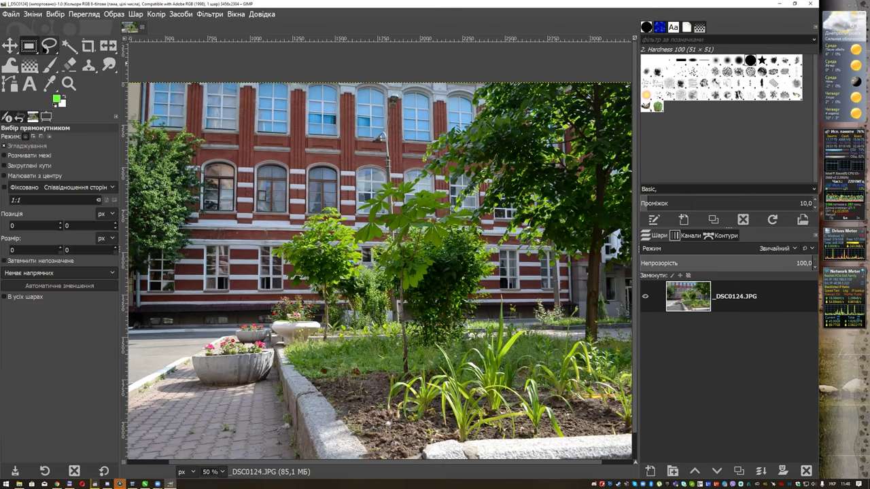
click(48, 46)
click(68, 46)
click(88, 45)
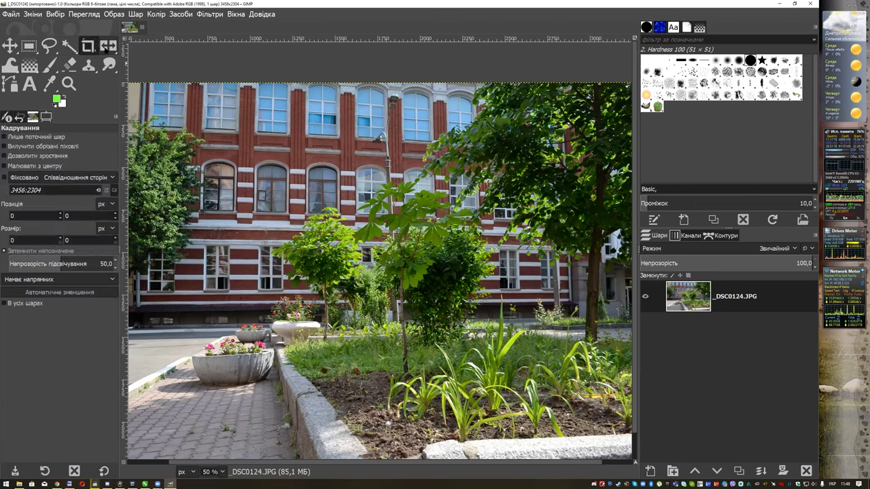
click(108, 45)
click(28, 45)
click(10, 46)
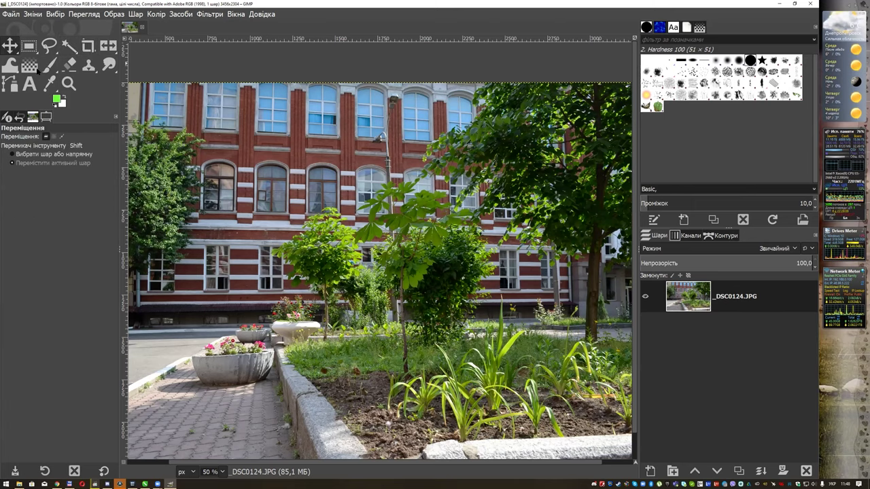
Step: Browse the View, Tools and Windows menus, then open the canvas right-click menu showing Image
click(84, 13)
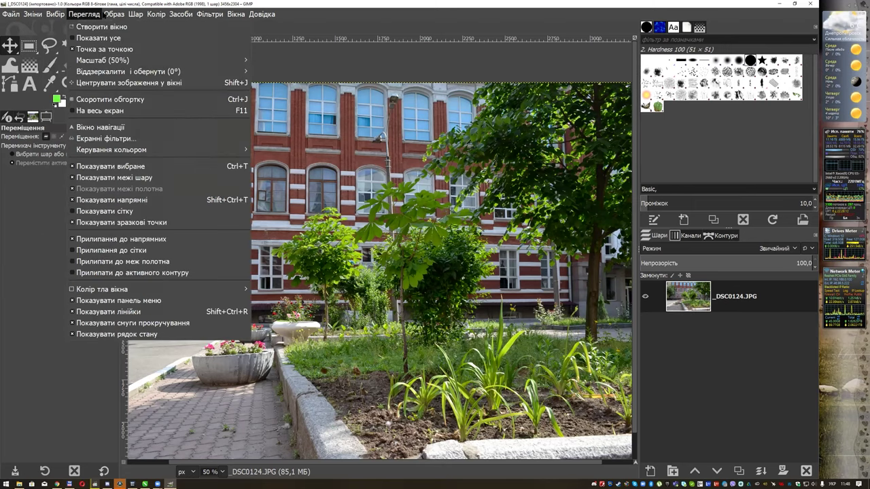
click(83, 13)
click(192, 15)
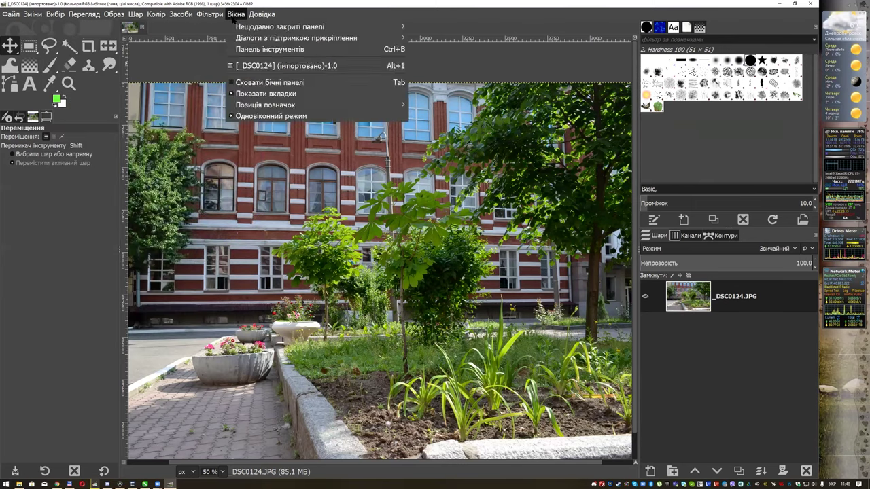
click(310, 12)
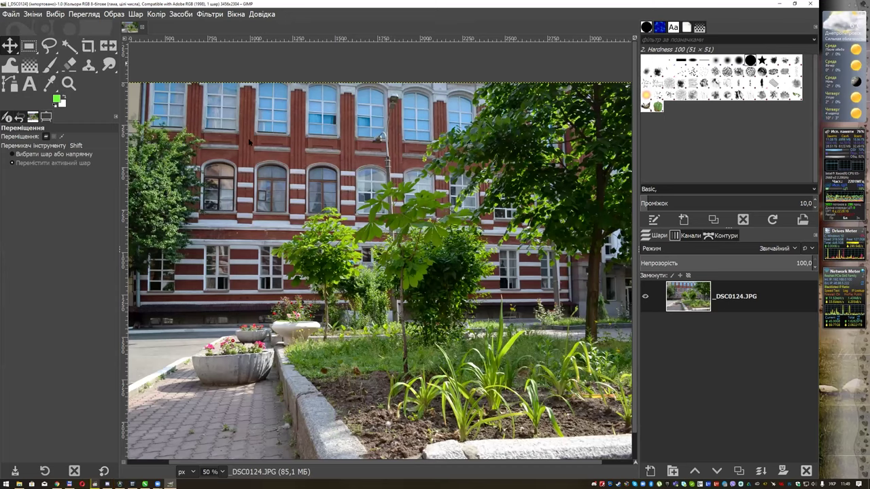
right_click(250, 142)
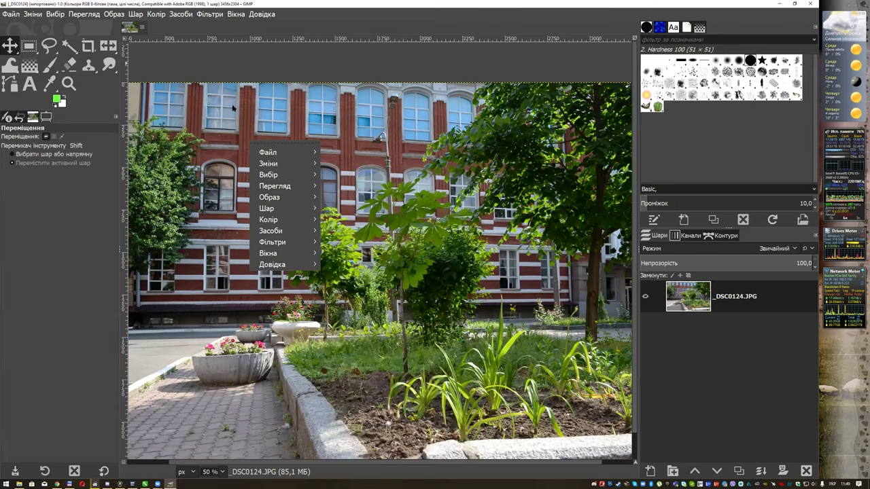
Step: Dismiss the right-click menu without choosing any command
click(299, 128)
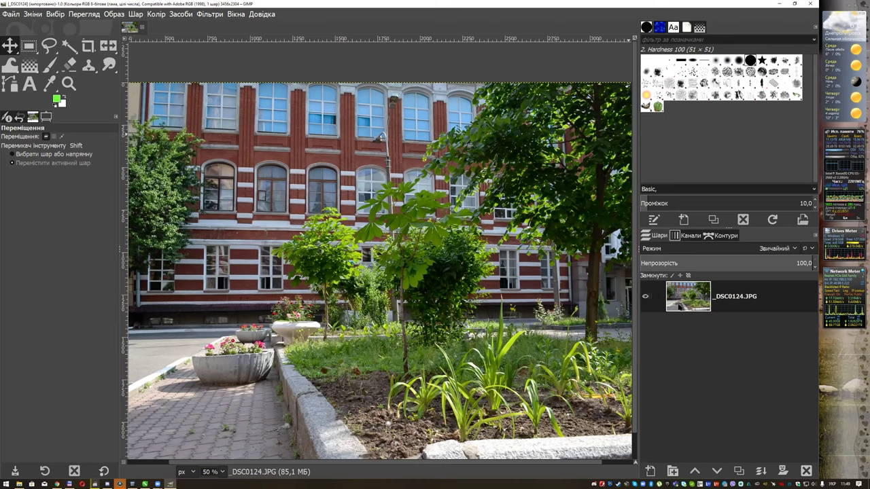
Step: Pan around the whole photo, then zoom to 100% on the building's windows and trees
scroll(407, 205, left, 1)
scroll(406, 206, right, 2)
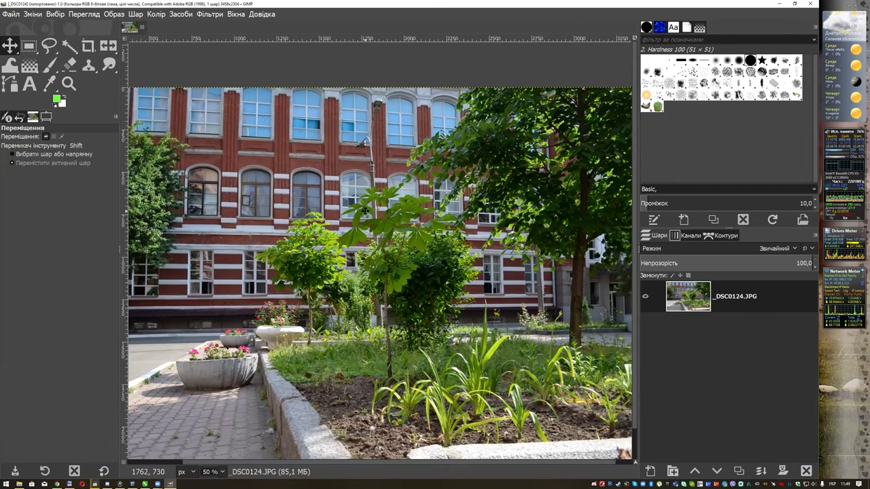
scroll(493, 272, down, 3)
scroll(431, 205, up, 3)
scroll(430, 205, left, 1)
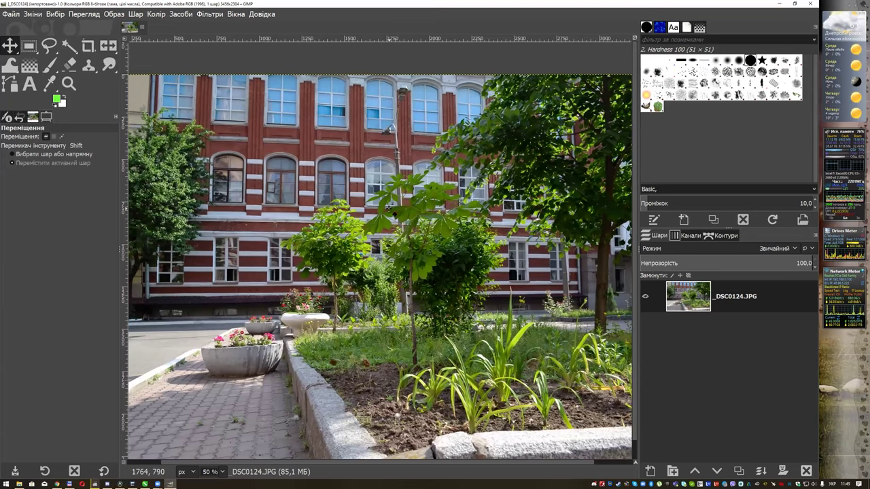
scroll(319, 195, right, 3)
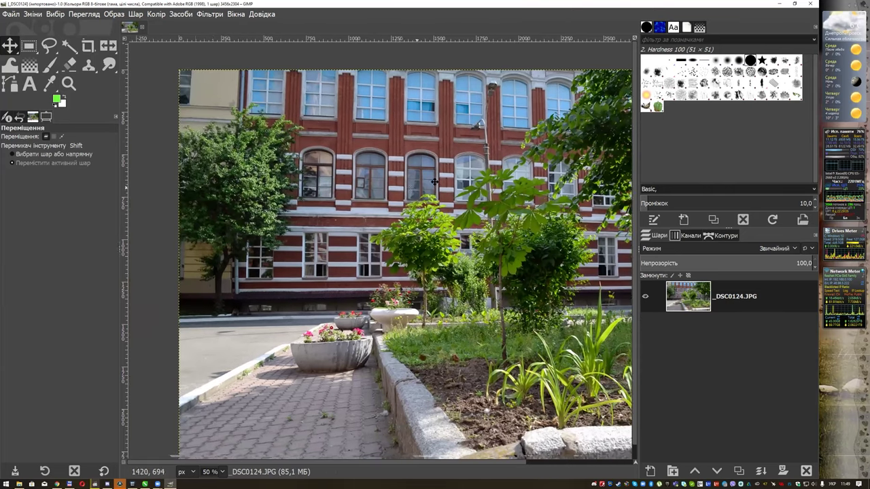
scroll(408, 187, right, 2)
scroll(503, 206, right, 2)
scroll(462, 206, right, 2)
scroll(415, 208, left, 2)
scroll(371, 211, up, 1)
scroll(371, 211, left, 2)
scroll(353, 197, left, 2)
scroll(333, 183, down, 2)
scroll(319, 190, up, 3)
scroll(330, 204, down, 3)
scroll(336, 218, up, 2)
scroll(340, 224, right, 2)
scroll(340, 229, down, 3)
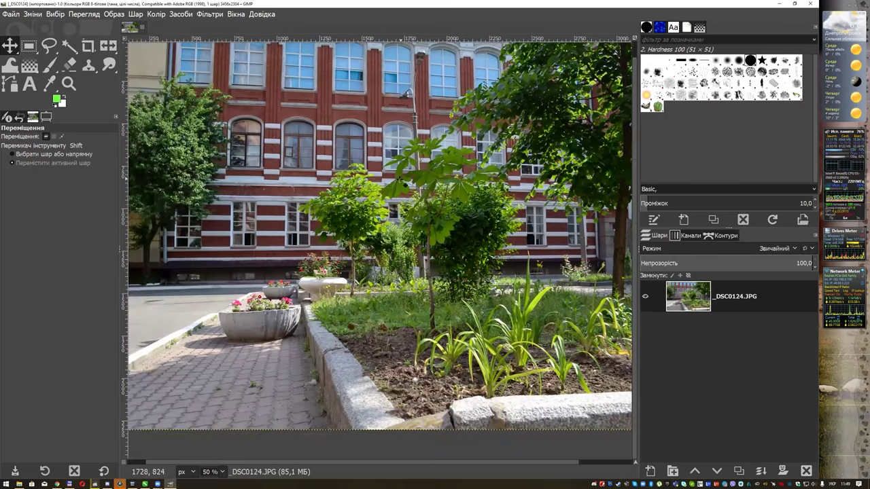
scroll(334, 224, right, 2)
scroll(328, 220, up, 1)
scroll(323, 216, up, 1)
drag(322, 214, 450, 215)
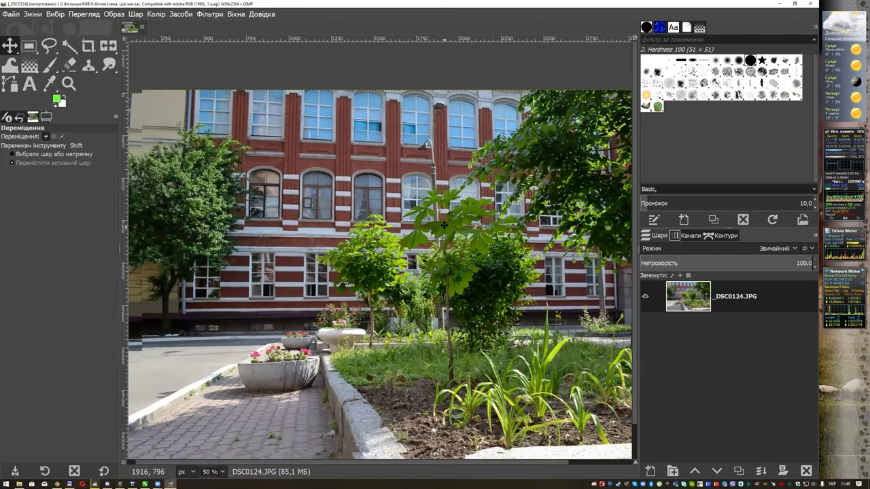
scroll(414, 197, right, 1)
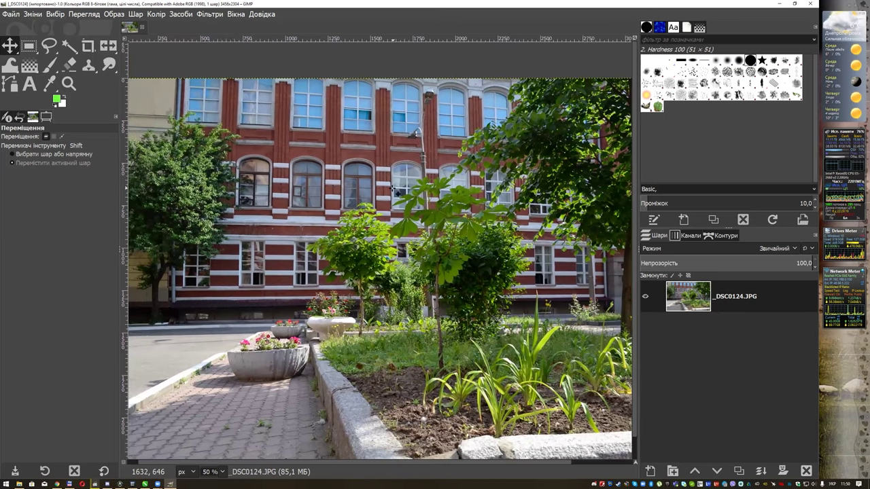
scroll(392, 197, up, 1)
scroll(393, 226, up, 1)
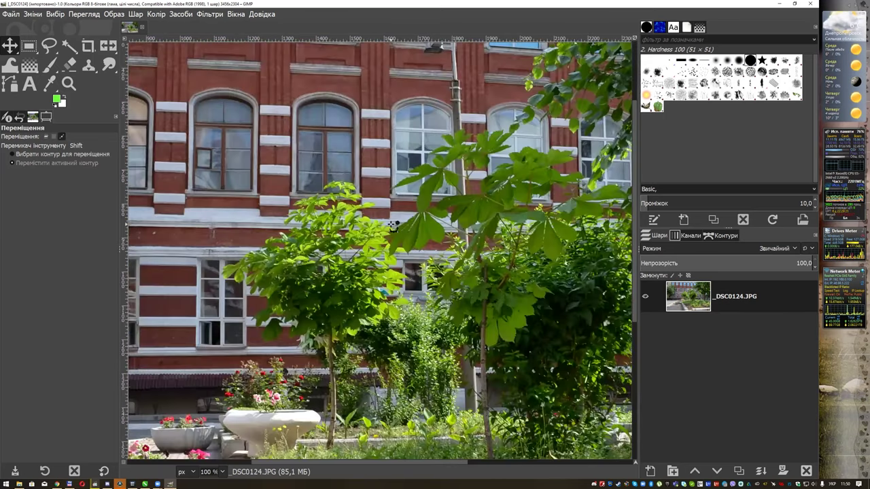
scroll(394, 226, up, 1)
scroll(394, 226, down, 1)
scroll(393, 227, down, 1)
scroll(394, 227, down, 1)
scroll(394, 227, down, 2)
scroll(394, 227, up, 1)
scroll(394, 226, up, 1)
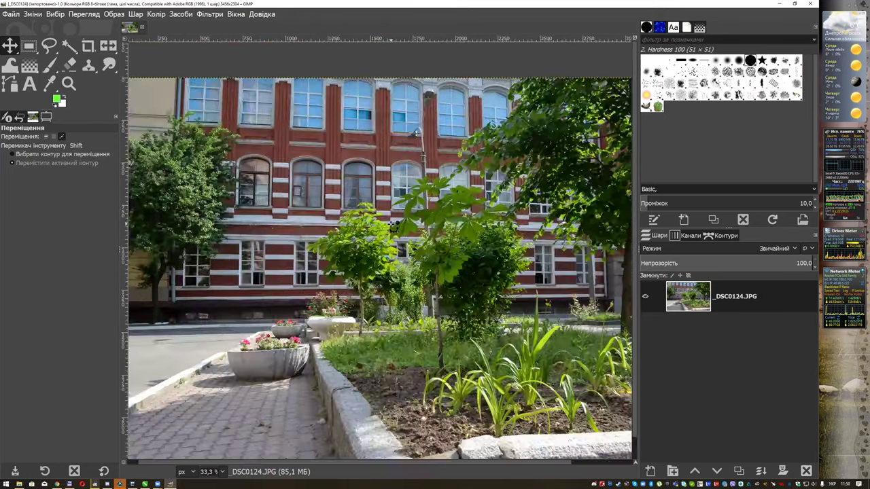
scroll(393, 226, up, 2)
scroll(394, 227, up, 1)
scroll(393, 226, up, 1)
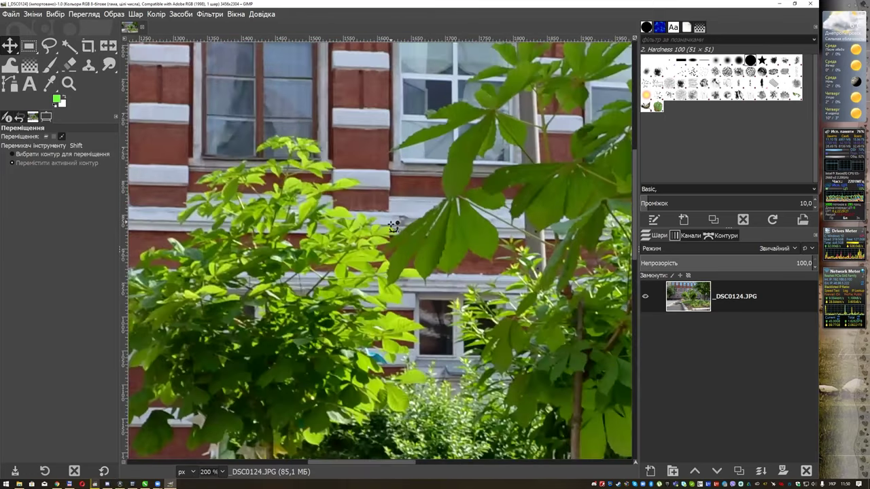
scroll(394, 226, up, 1)
scroll(394, 227, up, 1)
scroll(394, 226, up, 1)
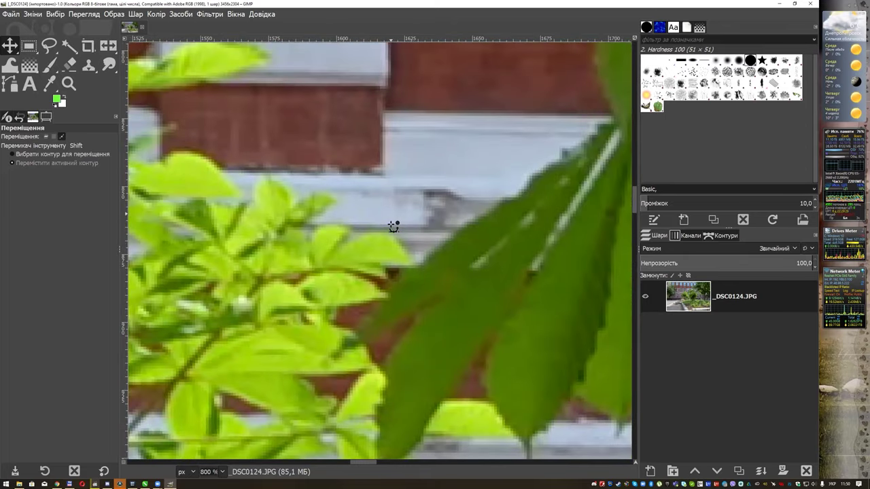
scroll(393, 226, down, 3)
scroll(393, 226, down, 2)
scroll(394, 226, down, 1)
scroll(394, 227, down, 1)
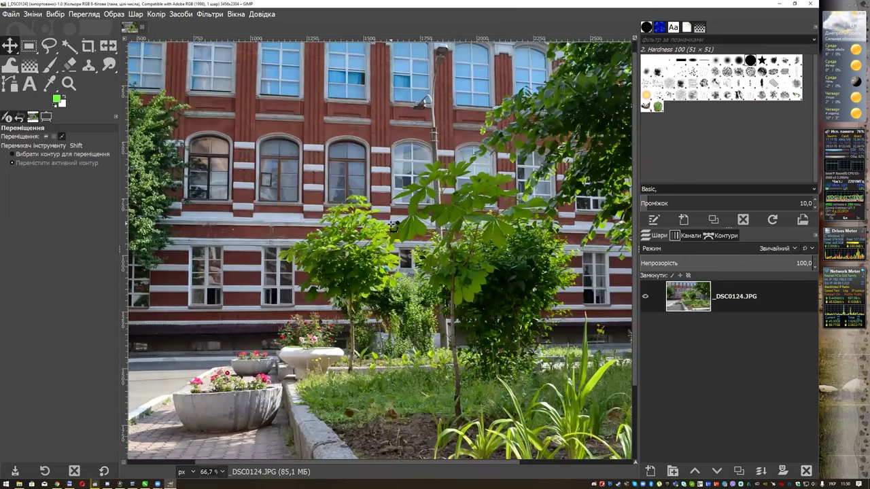
scroll(393, 227, down, 1)
scroll(393, 226, down, 1)
scroll(393, 226, up, 1)
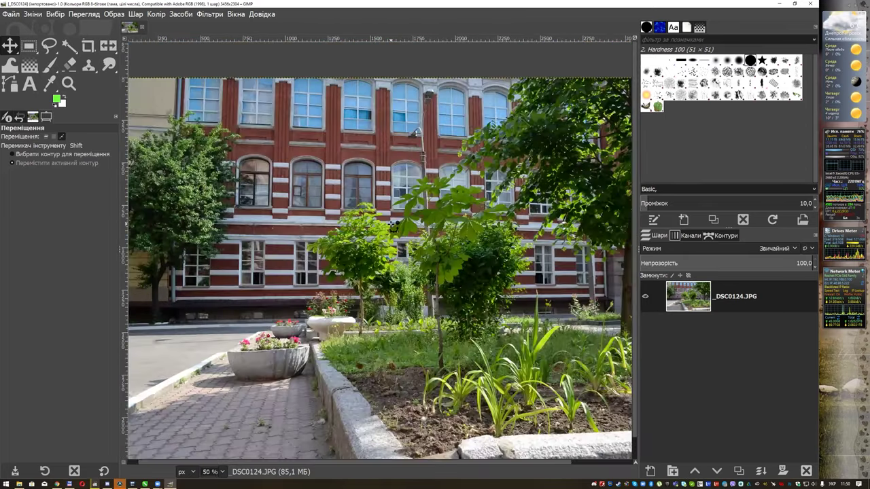
scroll(394, 227, up, 1)
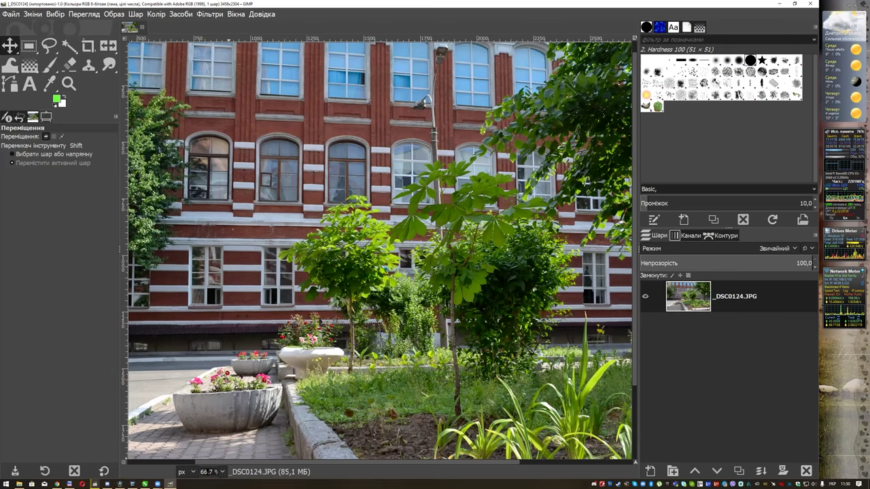
scroll(328, 355, up, 1)
scroll(329, 352, up, 1)
scroll(292, 401, up, 1)
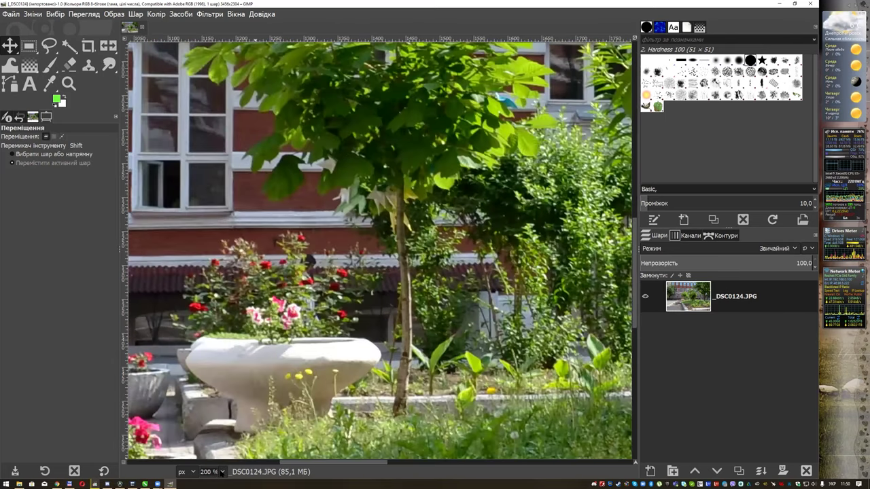
click(223, 472)
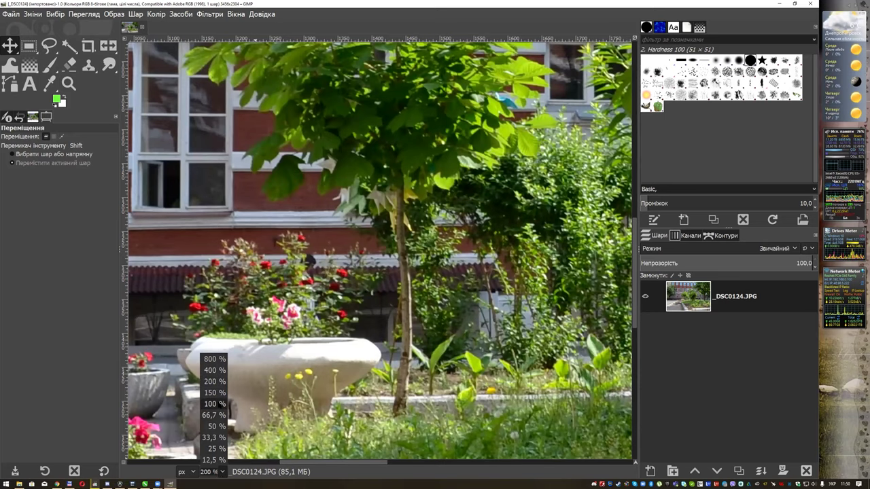
click(218, 404)
scroll(415, 238, down, 1)
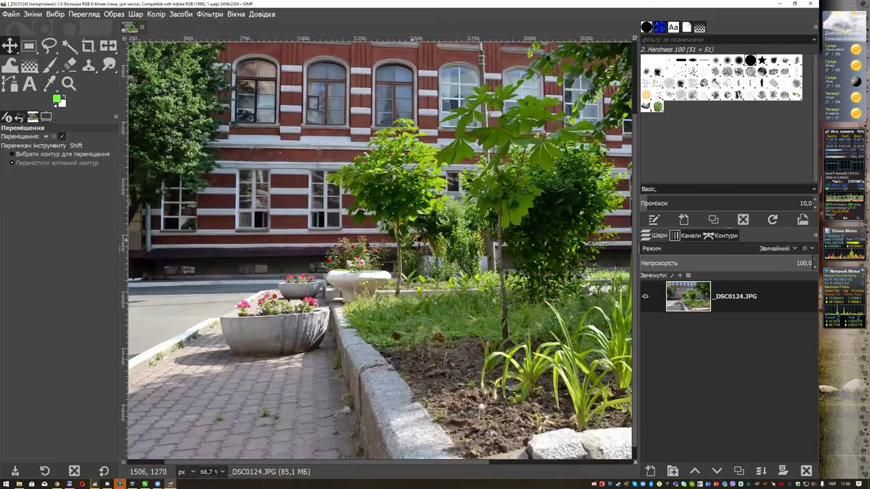
scroll(469, 238, up, 1)
scroll(469, 238, down, 1)
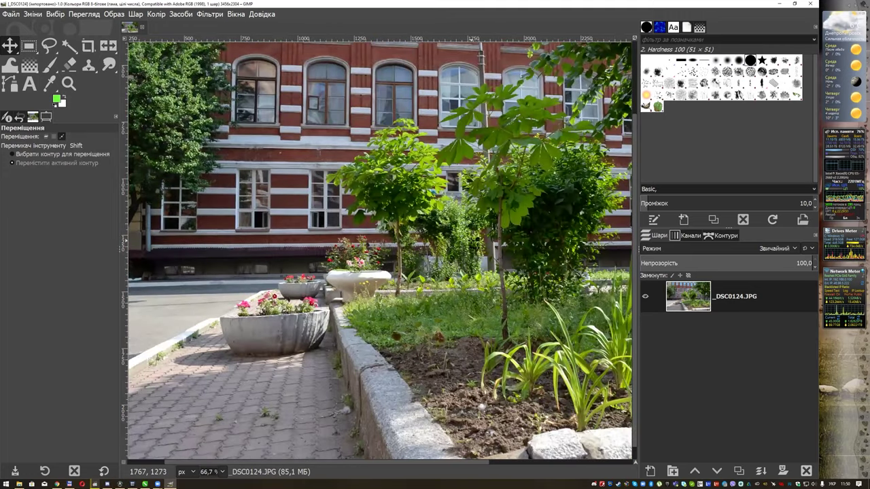
scroll(469, 238, down, 1)
scroll(503, 214, down, 1)
scroll(503, 214, up, 2)
drag(508, 202, 426, 252)
drag(463, 201, 442, 243)
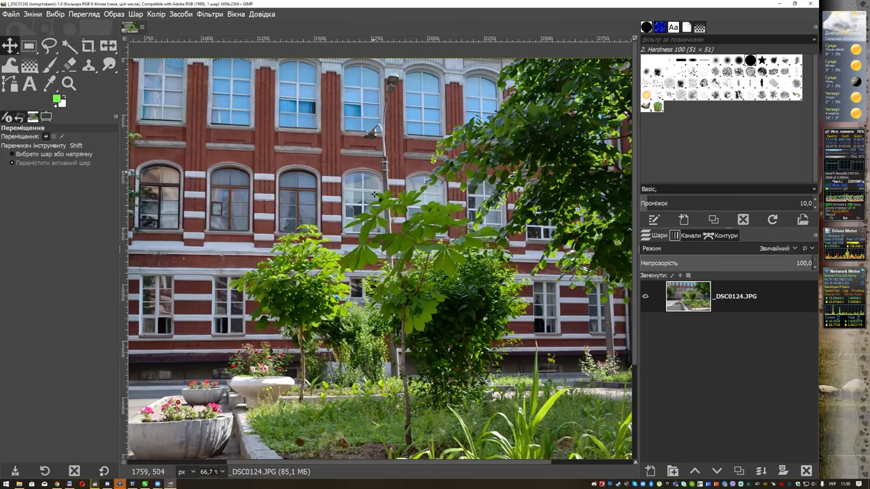
mouse_move(371, 214)
mouse_down()
mouse_move(374, 199)
mouse_move(400, 212)
mouse_move(360, 197)
mouse_up()
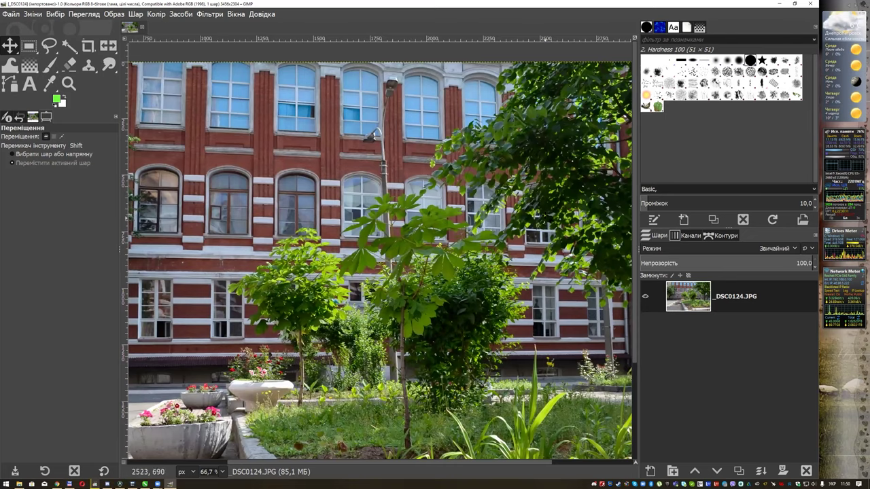
drag(418, 182, 411, 222)
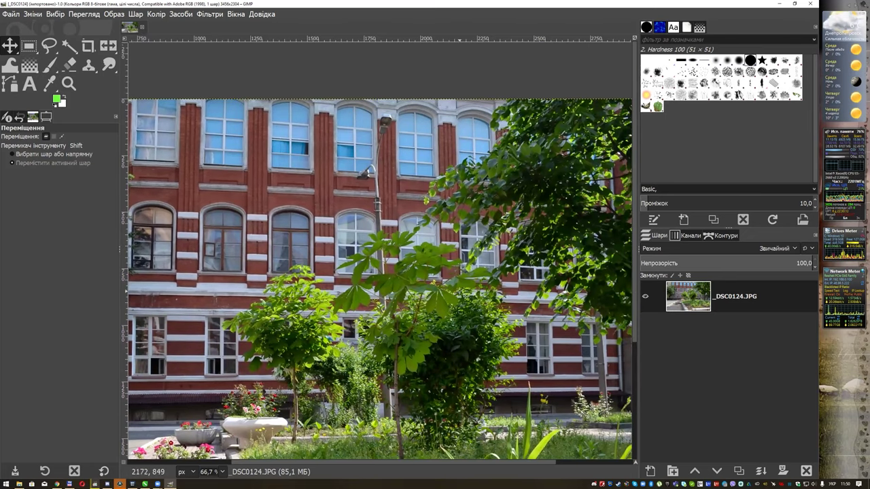
drag(465, 291, 420, 261)
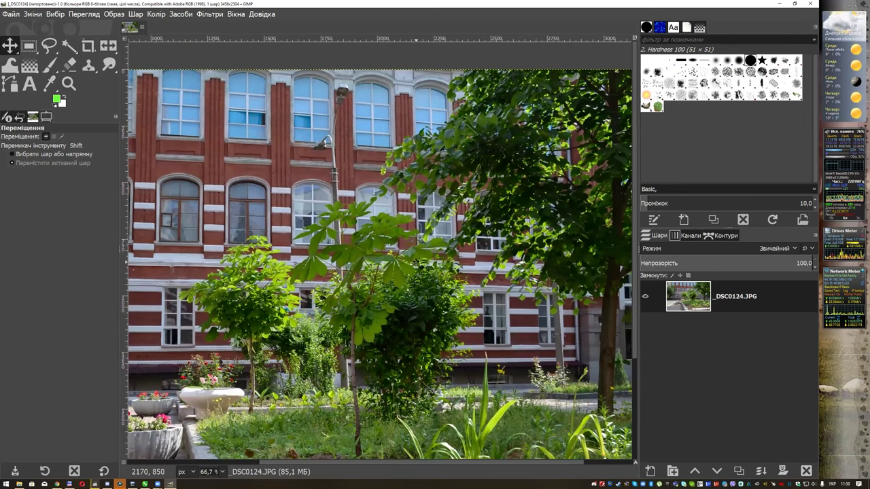
drag(415, 230, 425, 209)
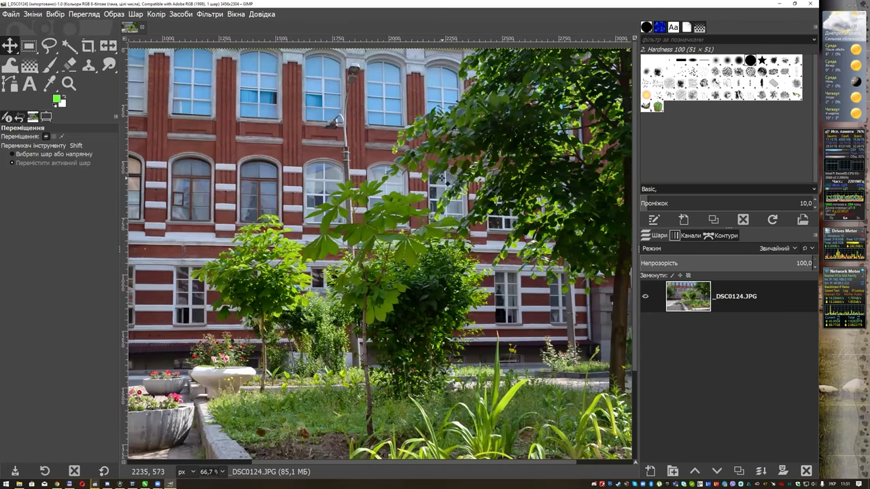
scroll(442, 178, down, 3)
scroll(492, 144, down, 1)
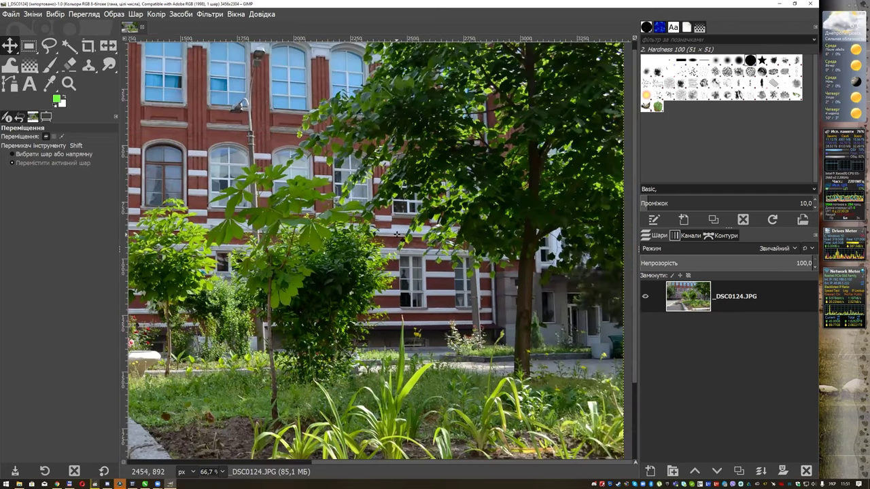
scroll(397, 233, up, 1)
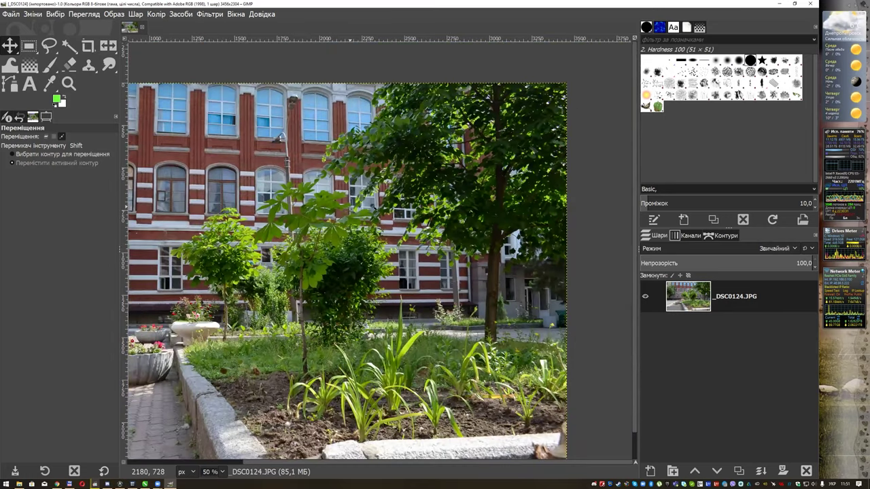
scroll(380, 211, up, 2)
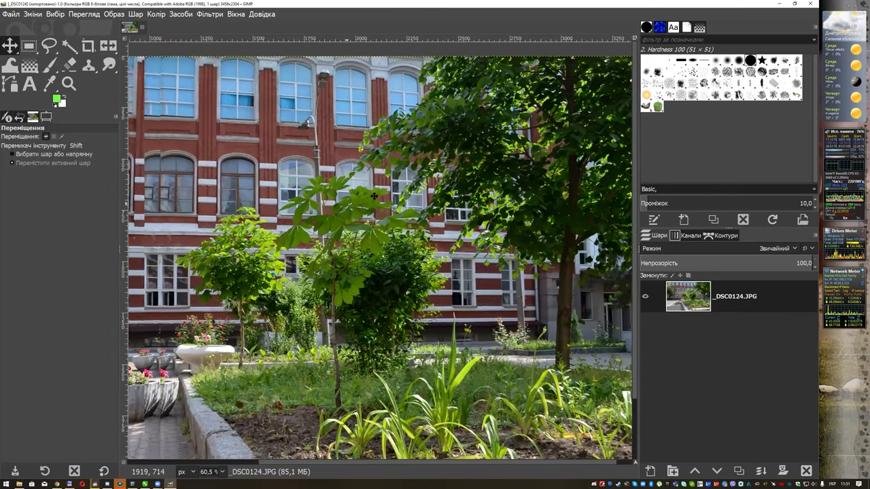
scroll(340, 245, left, 5)
scroll(380, 278, down, 1)
scroll(397, 273, down, 1)
scroll(397, 272, left, 2)
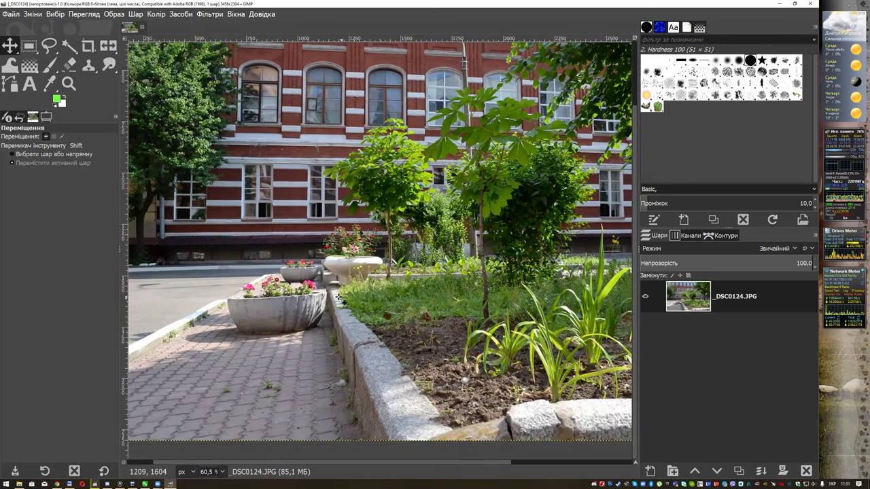
scroll(340, 299, down, 1)
scroll(353, 258, left, 2)
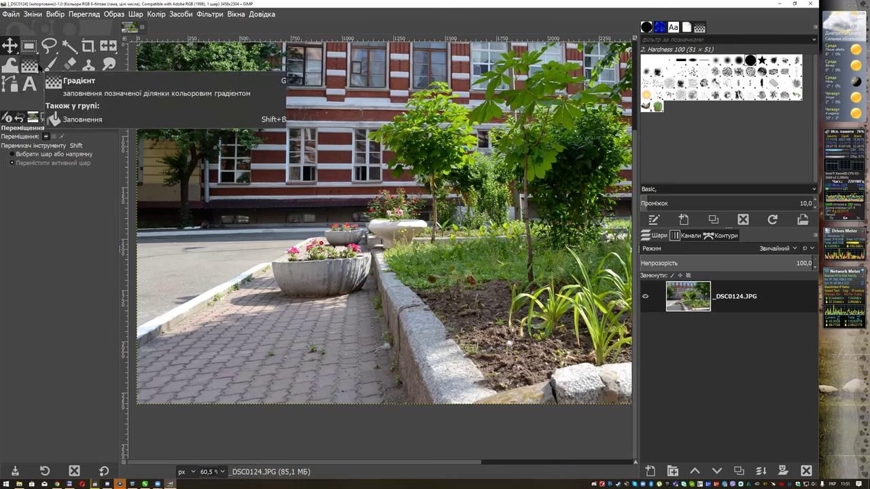
Step: Open the toolbox's rectangle and ellipse selection tool group
click(34, 49)
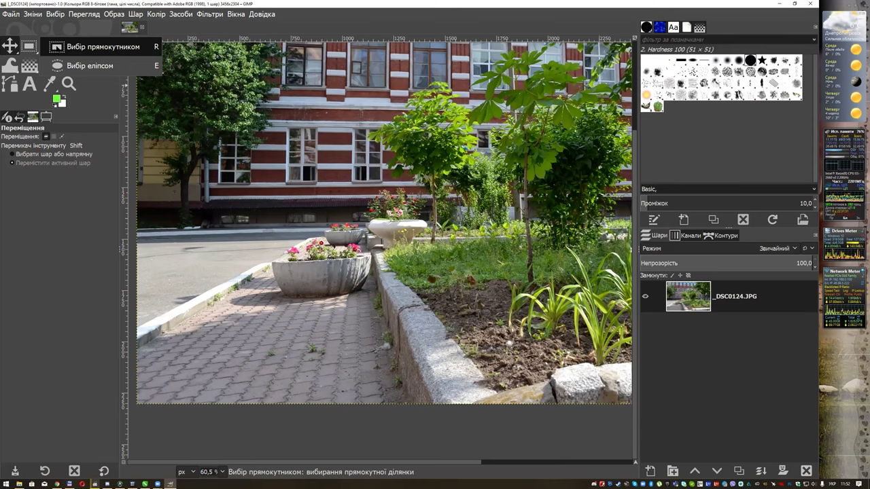
Step: Choose Rectangle Select and drag several trial rectangles over the facade, then deselect
click(80, 48)
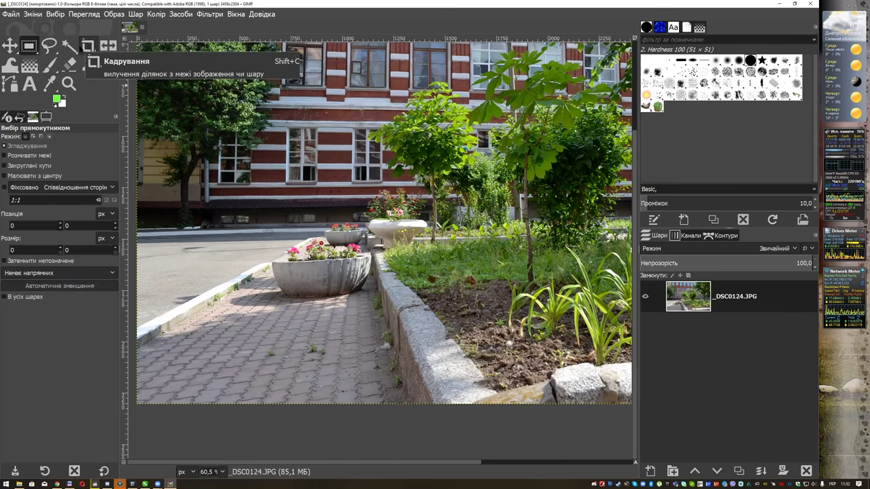
drag(321, 110, 462, 237)
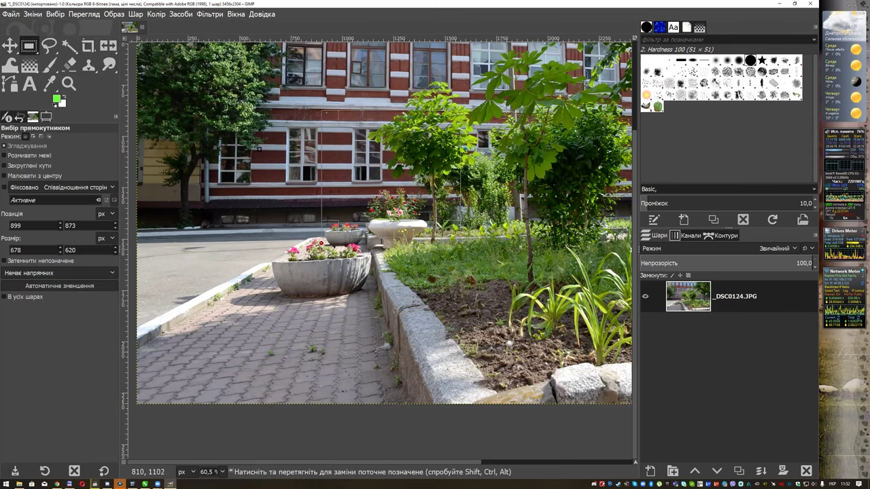
drag(218, 119, 306, 278)
drag(541, 102, 302, 232)
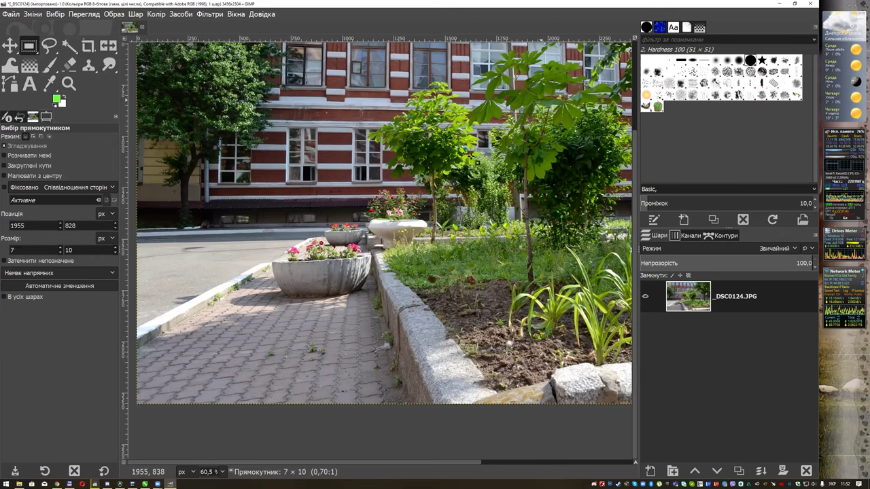
drag(241, 151, 443, 323)
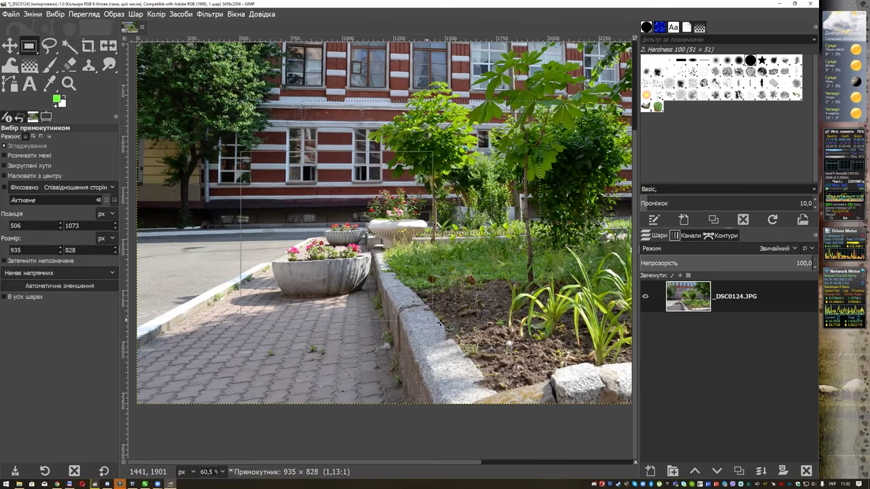
drag(511, 149, 261, 261)
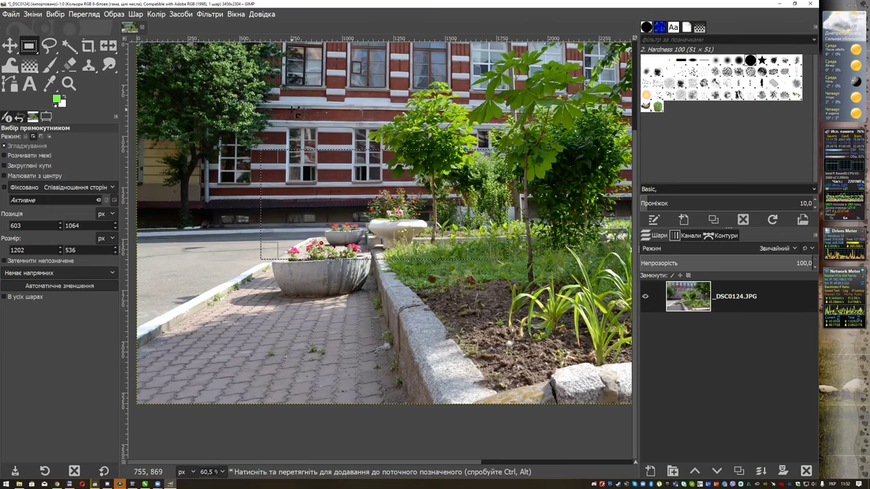
click(294, 110)
Step: Try more rectangles near the planters, deselecting between attempts, including a small one above a planter
mouse_move(295, 122)
mouse_down()
mouse_move(474, 203)
mouse_move(450, 285)
mouse_up()
click(276, 183)
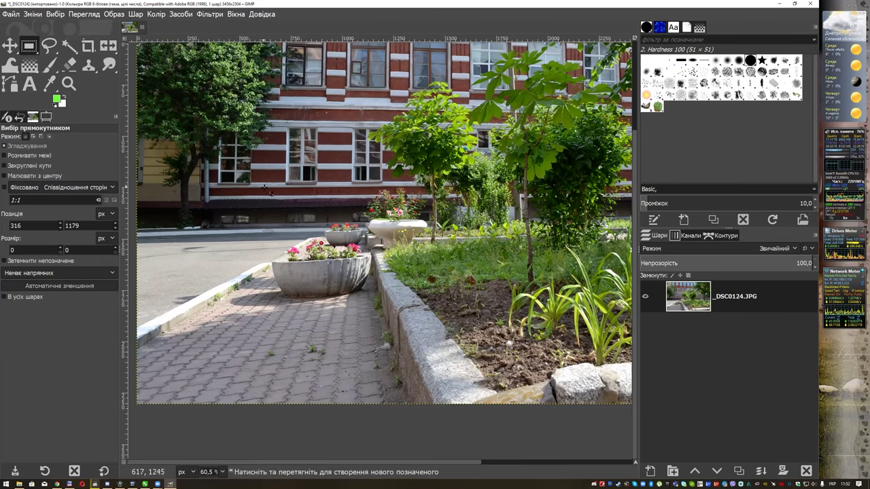
mouse_move(276, 182)
mouse_down()
mouse_move(315, 220)
mouse_move(385, 257)
mouse_up()
click(366, 140)
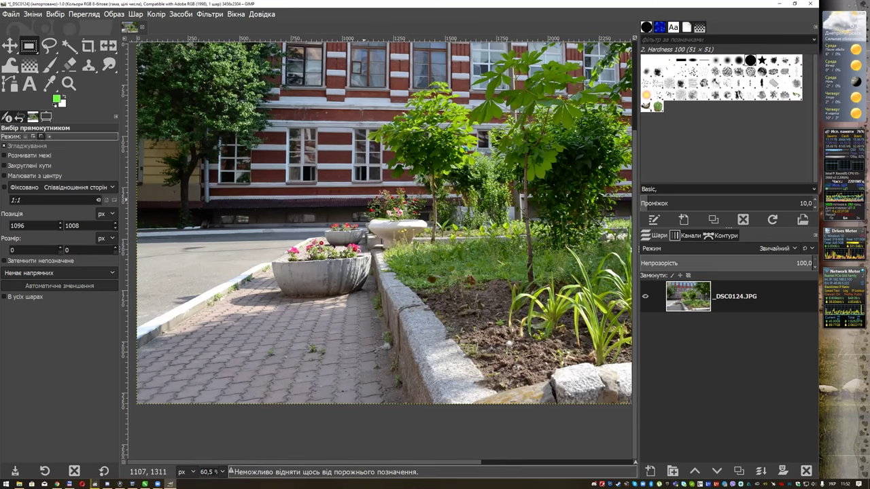
mouse_move(276, 164)
mouse_down()
mouse_move(331, 219)
mouse_move(470, 212)
mouse_up()
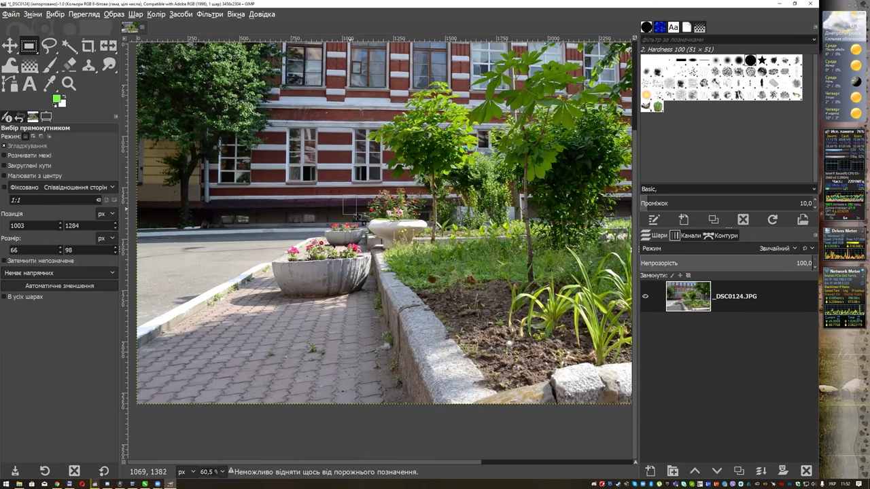
drag(319, 155, 350, 195)
click(270, 129)
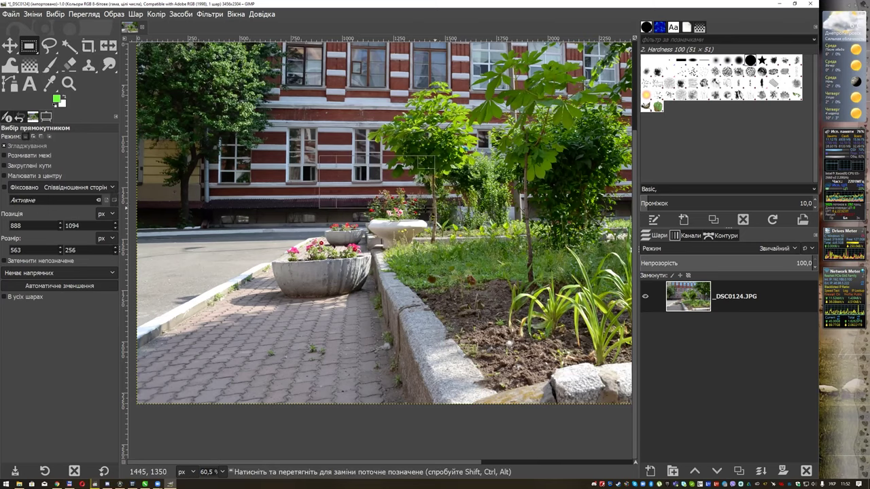
Step: Draw and resize fixed 1:1 square selections on the facade, from 801×801 up to 1000×1000
drag(289, 134, 305, 204)
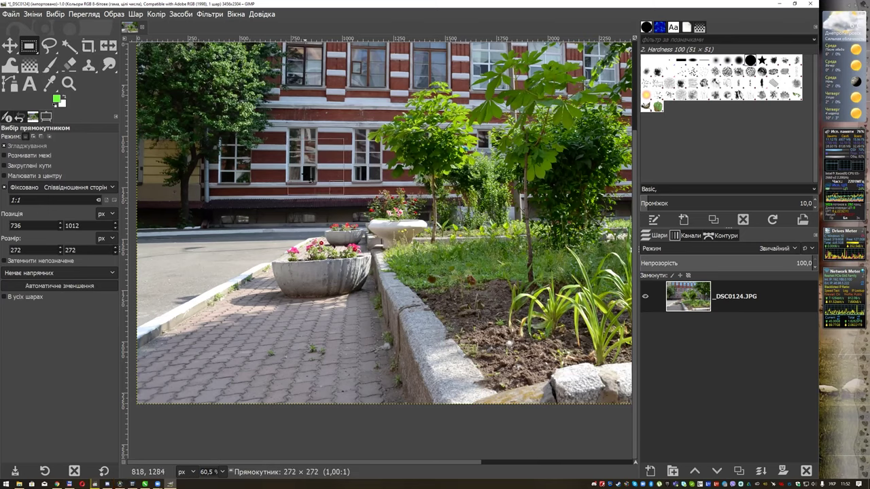
drag(307, 210, 400, 304)
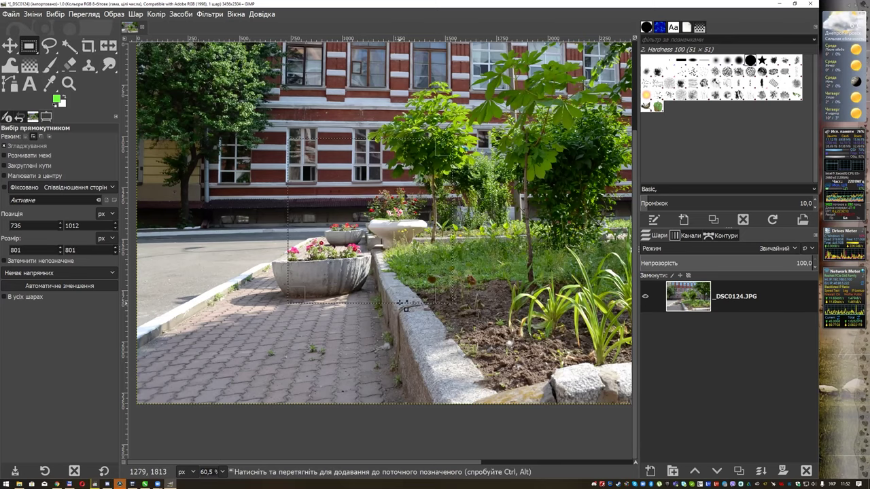
click(285, 74)
drag(289, 125, 465, 236)
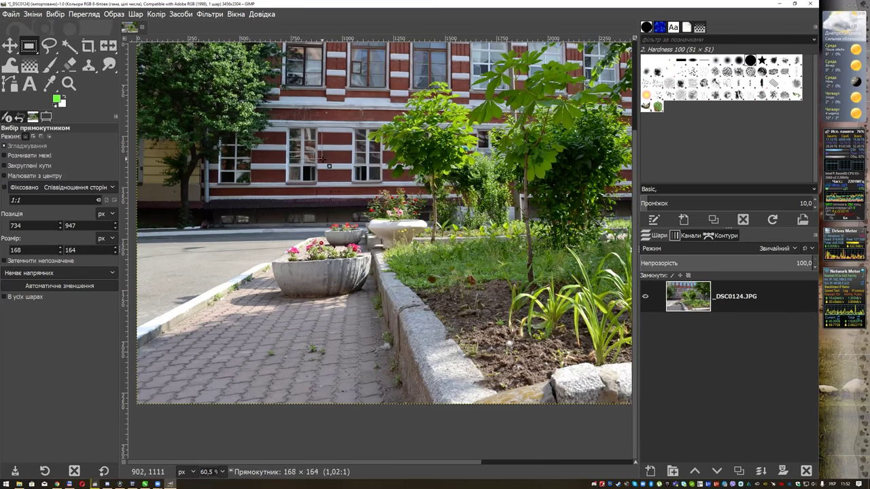
mouse_move(465, 348)
mouse_down()
mouse_move(494, 335)
mouse_move(493, 324)
mouse_up()
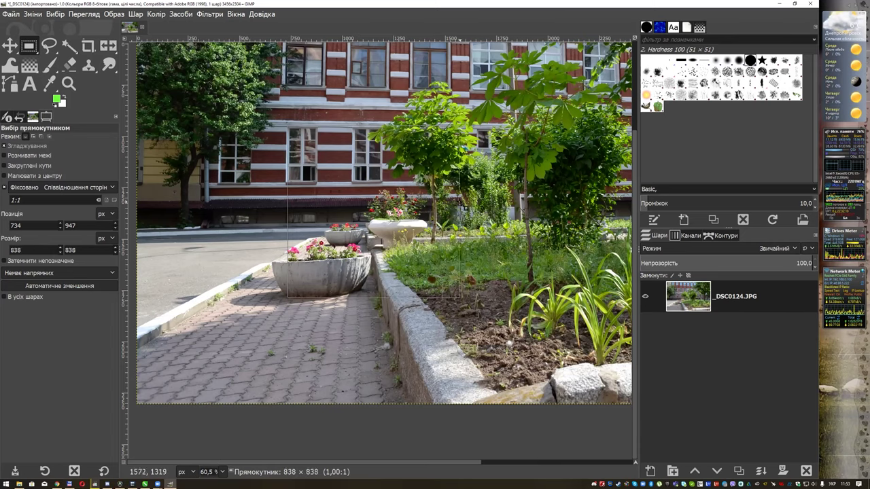
drag(488, 212, 473, 189)
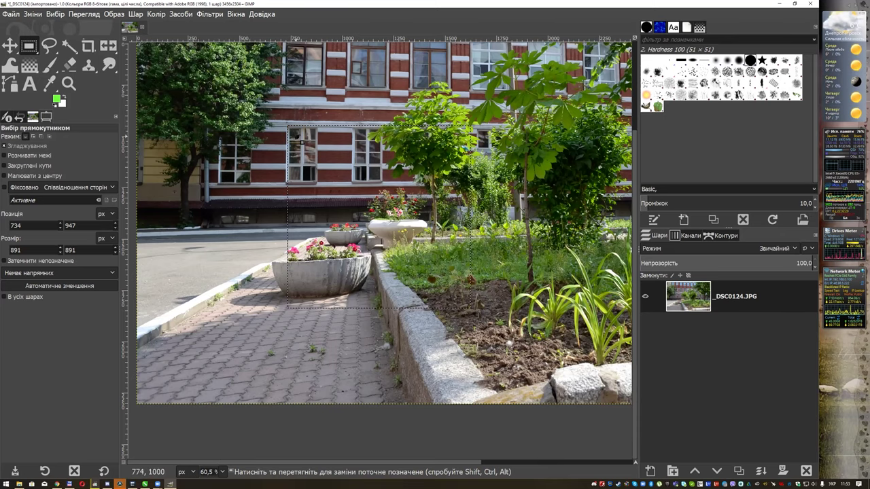
Step: Reshape the rectangle freely by its handles into wider and thinner shapes, then deselect
mouse_move(302, 132)
mouse_down()
mouse_move(233, 185)
mouse_move(184, 172)
mouse_up()
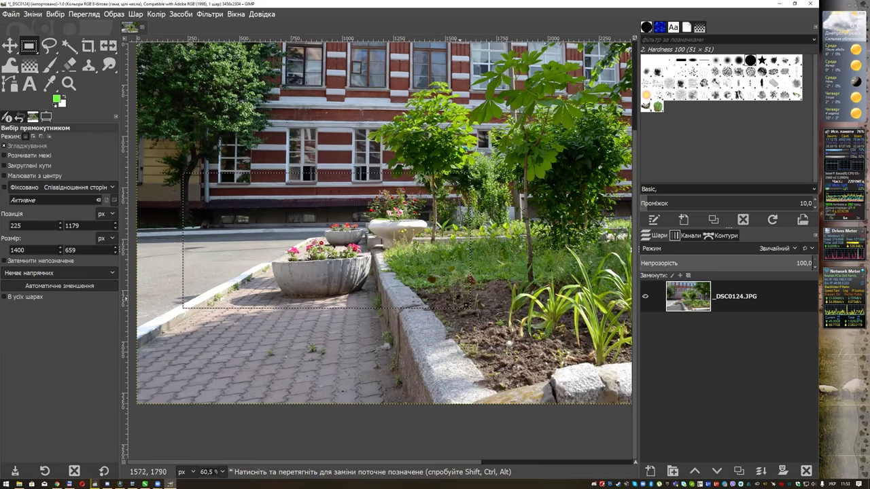
mouse_move(469, 304)
mouse_down()
mouse_move(495, 176)
mouse_move(507, 311)
mouse_up()
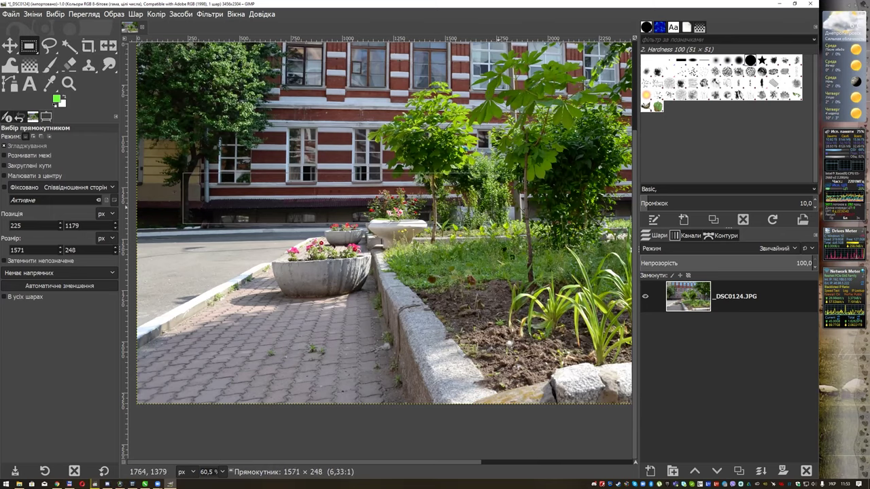
drag(510, 175, 550, 123)
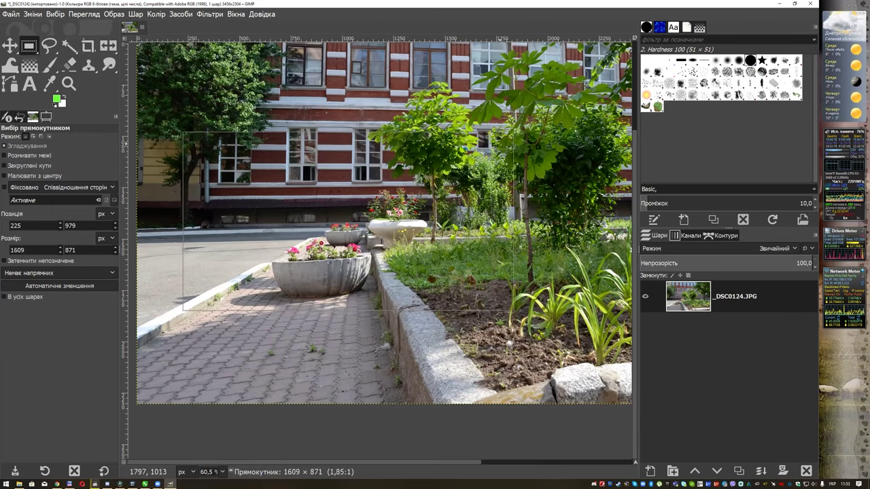
drag(552, 123, 555, 143)
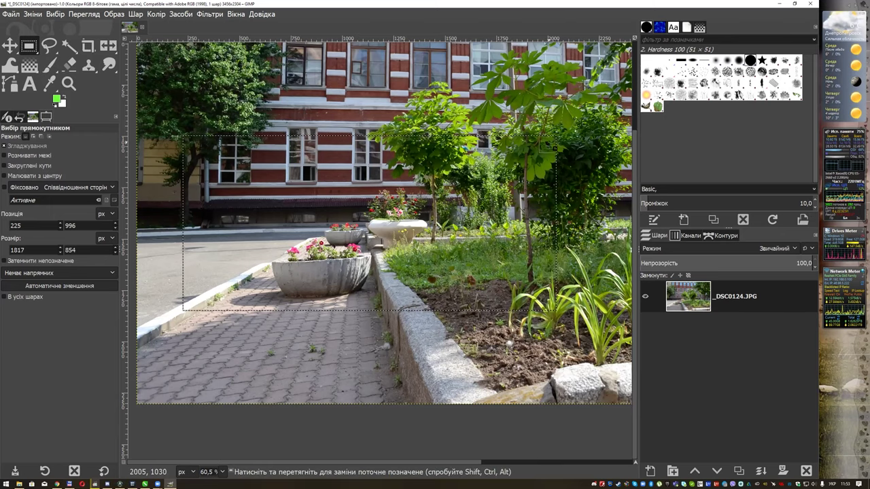
click(386, 80)
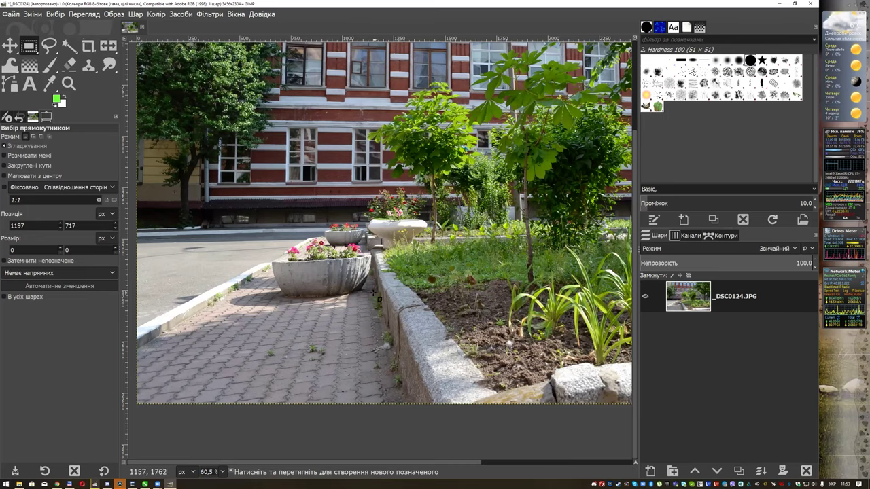
Step: Zoom to 200% on the building's lower-floor windows
scroll(209, 234, up, 3)
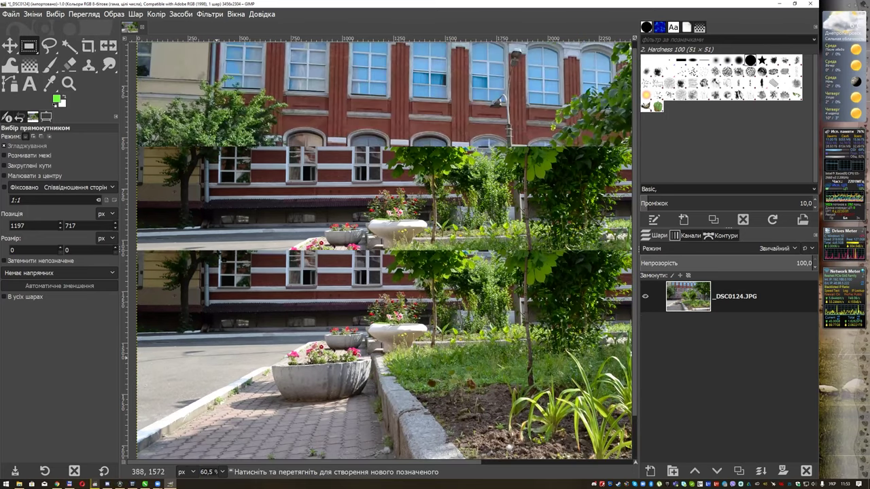
scroll(360, 221, left, 2)
scroll(359, 221, right, 2)
scroll(367, 238, right, 1)
scroll(375, 252, up, 1)
scroll(375, 252, up, 2)
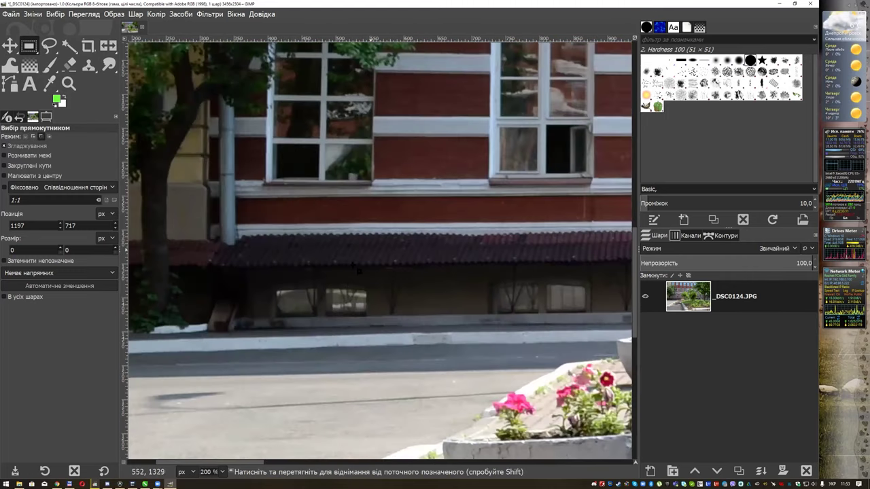
scroll(323, 213, up, 1)
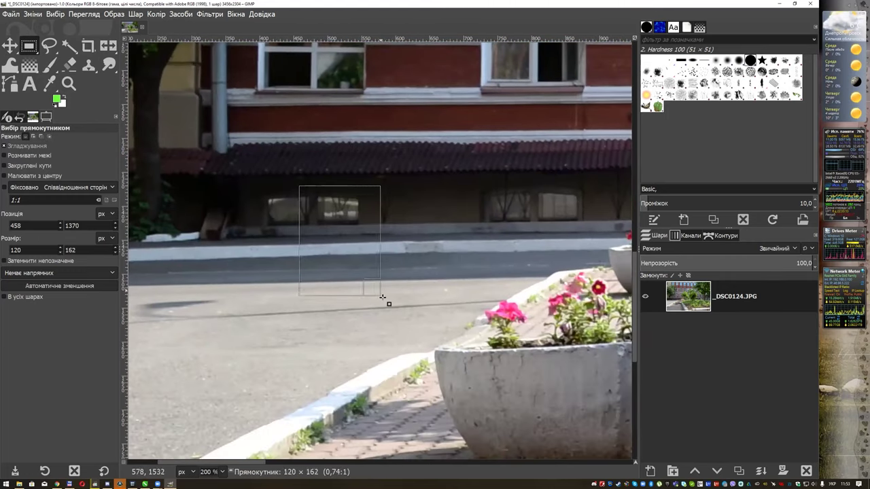
Step: Drag trial rectangles over roof, windows and road, ending with a 134×122 px selection on the road
drag(299, 186, 388, 302)
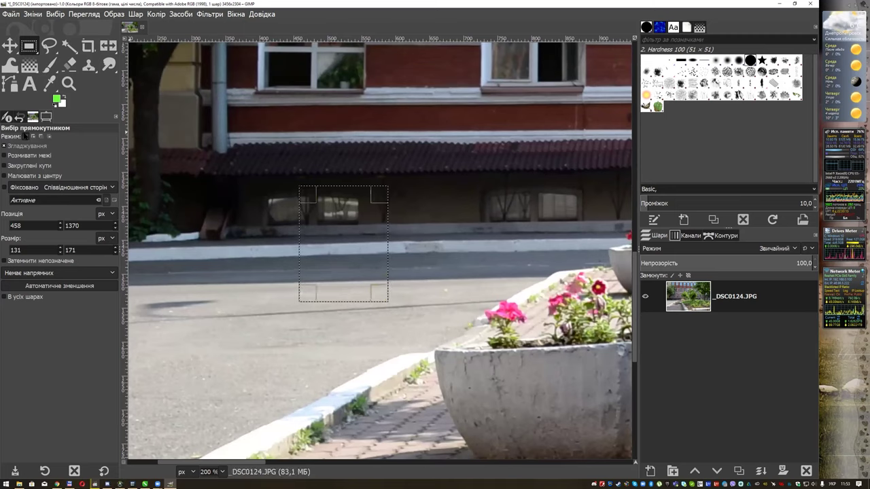
drag(385, 110, 446, 161)
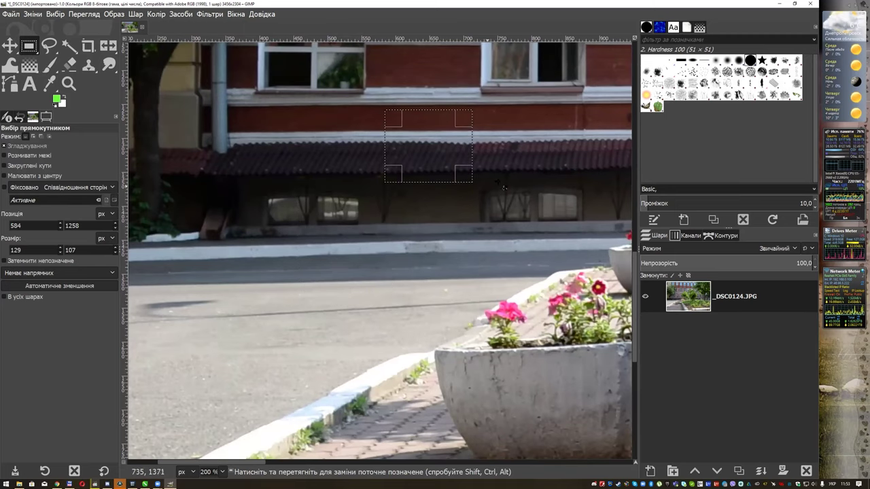
drag(528, 121, 579, 209)
mouse_move(322, 111)
mouse_down()
mouse_move(378, 217)
mouse_move(425, 263)
mouse_up()
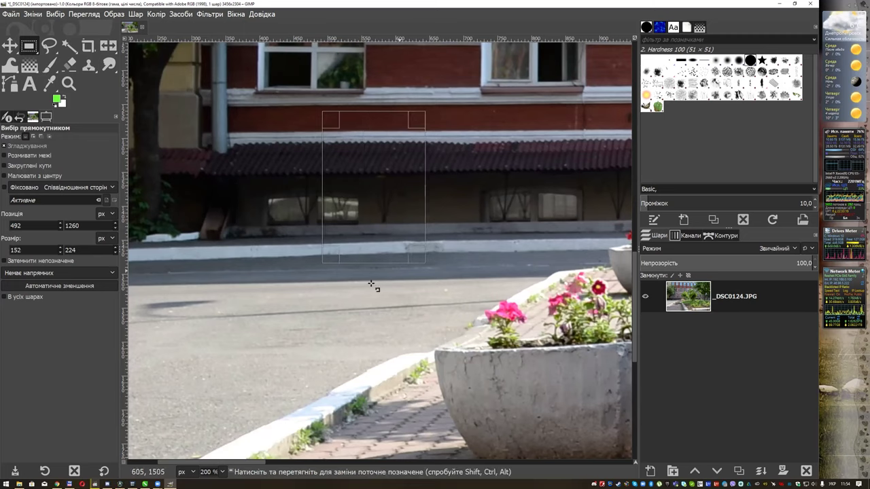
drag(278, 180, 333, 266)
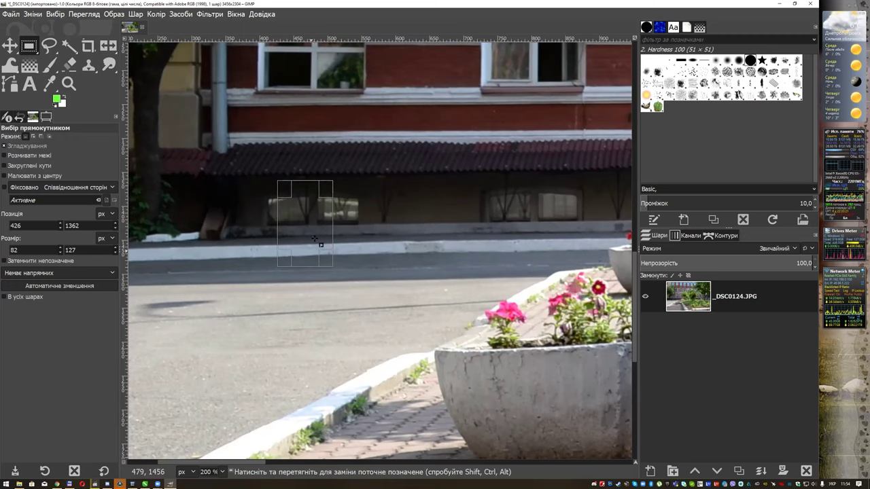
drag(282, 232, 373, 314)
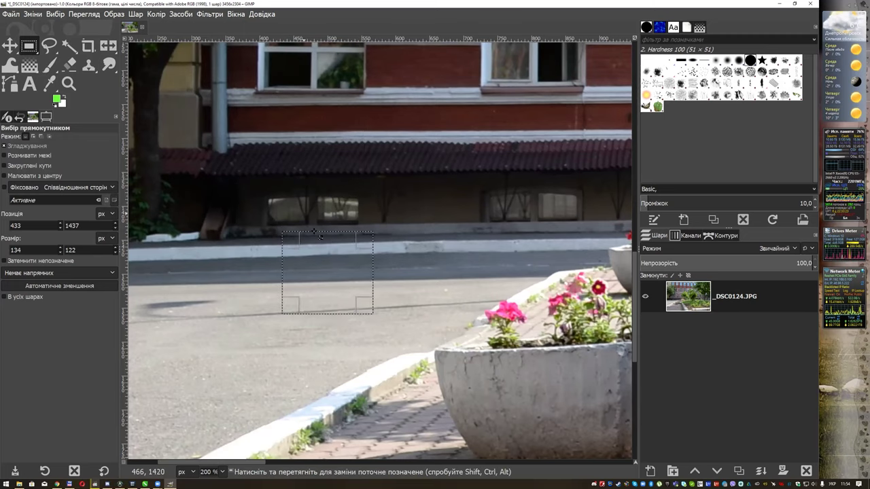
Step: In Add mode, build a blocky figure from four rectangles over the facade and road
click(32, 137)
drag(252, 184, 303, 248)
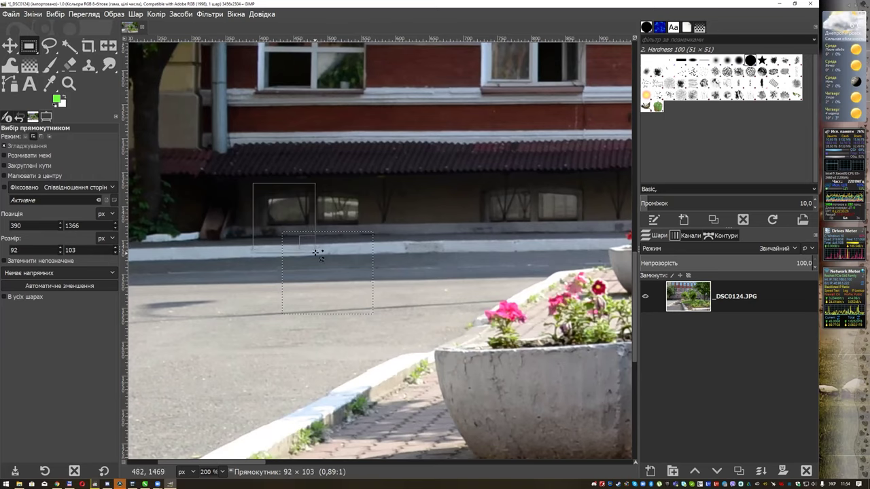
drag(358, 179, 392, 243)
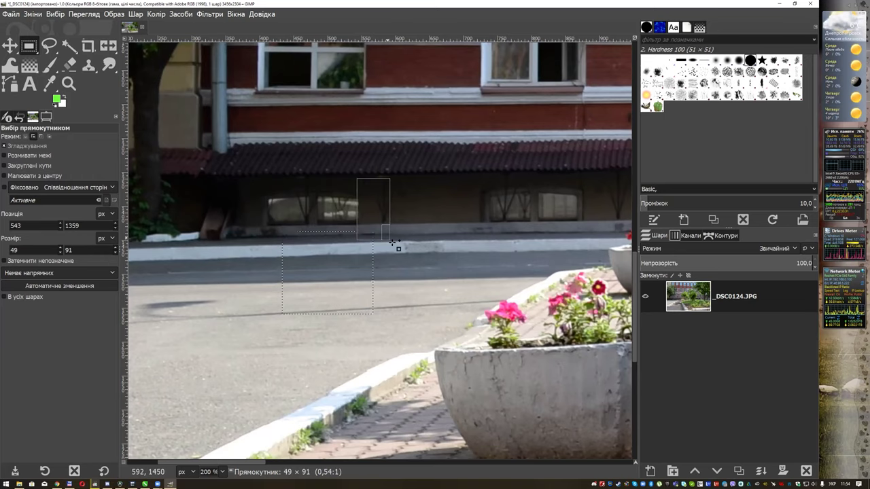
drag(334, 364, 318, 287)
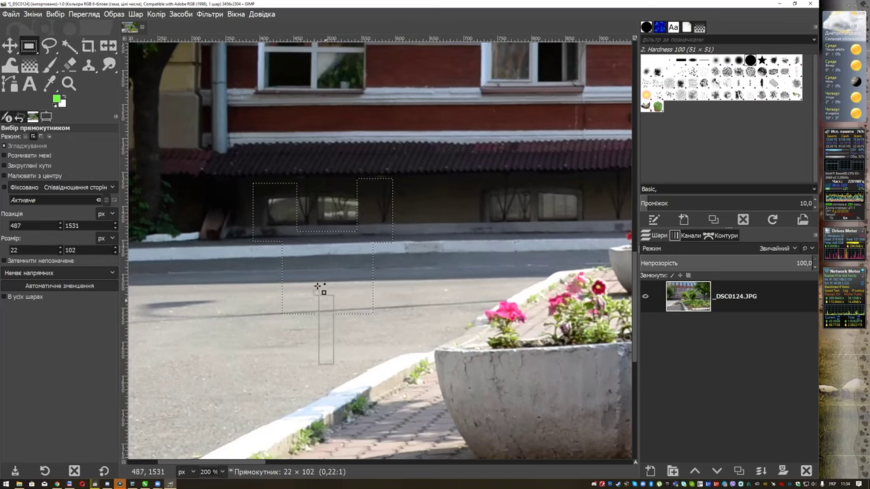
drag(278, 409, 402, 338)
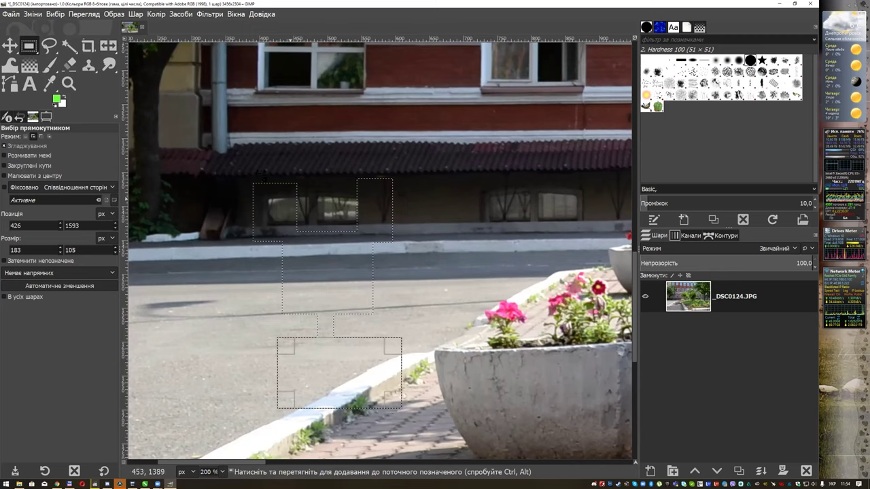
Step: In Subtract mode, cut top-corner notches, eye holes and a mouth slot from the figure
click(42, 136)
drag(244, 172, 265, 194)
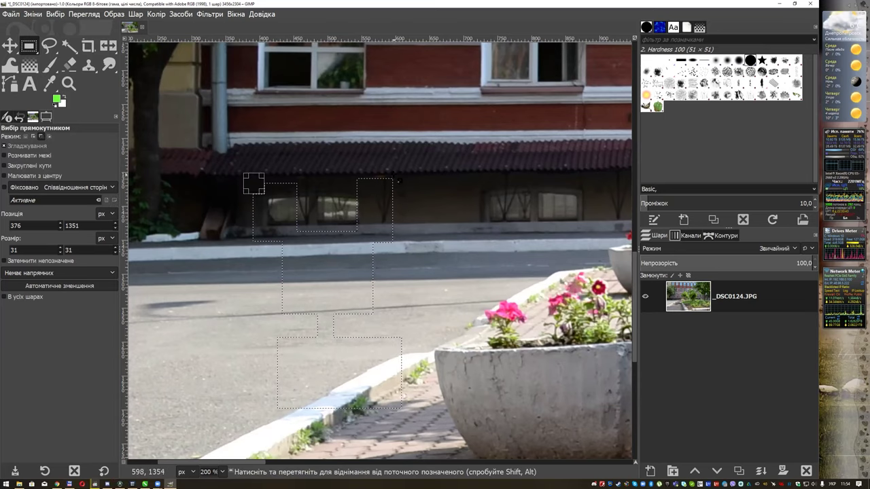
drag(383, 169, 403, 193)
mouse_move(298, 248)
mouse_down()
mouse_move(327, 270)
mouse_move(362, 274)
mouse_up()
drag(299, 283, 362, 298)
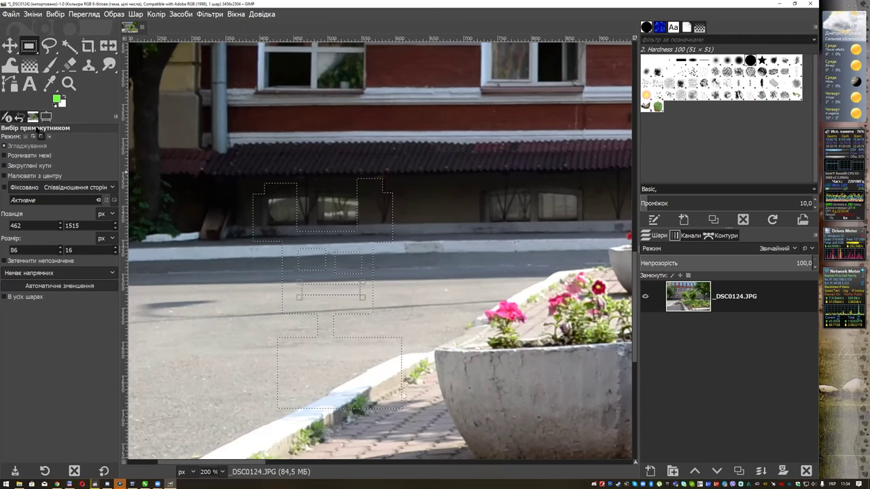
Step: Add a second, Y-shaped block of two rectangles to the right of the figure
click(32, 137)
drag(514, 152, 558, 226)
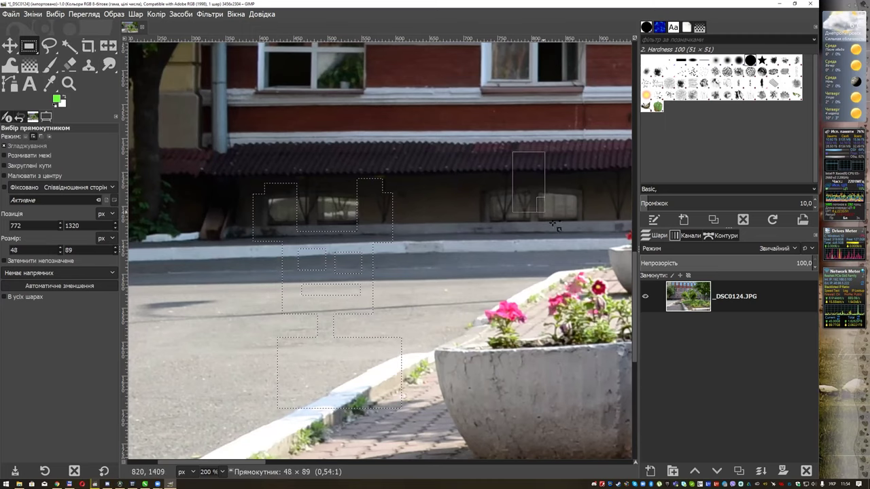
drag(540, 119, 578, 170)
key(Return)
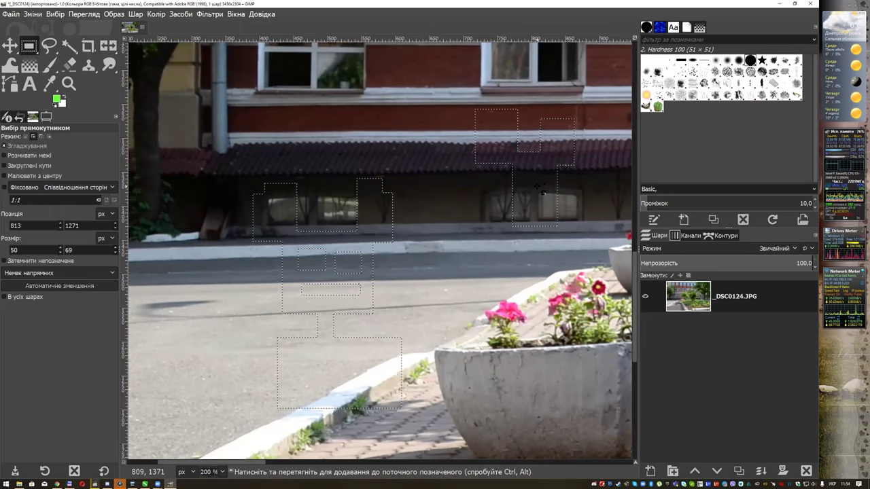
click(49, 138)
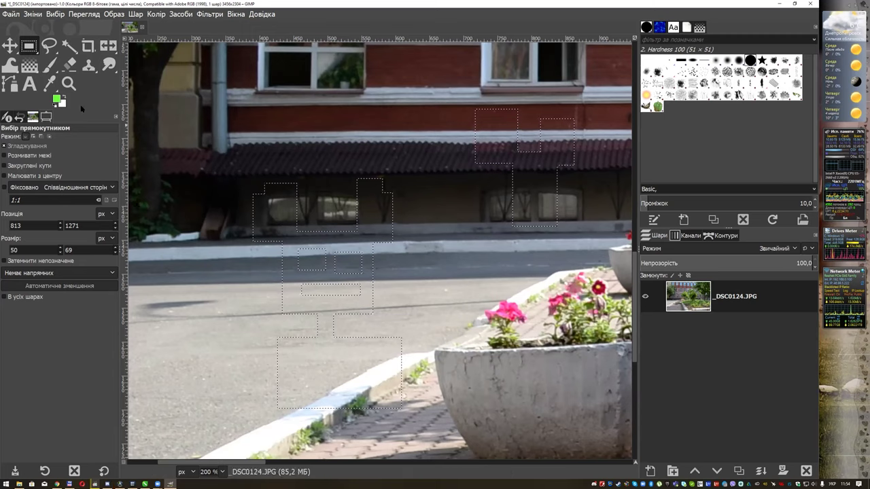
Step: Paint the selection bright green with a size-118 Paintbrush, then undo the paint
click(49, 65)
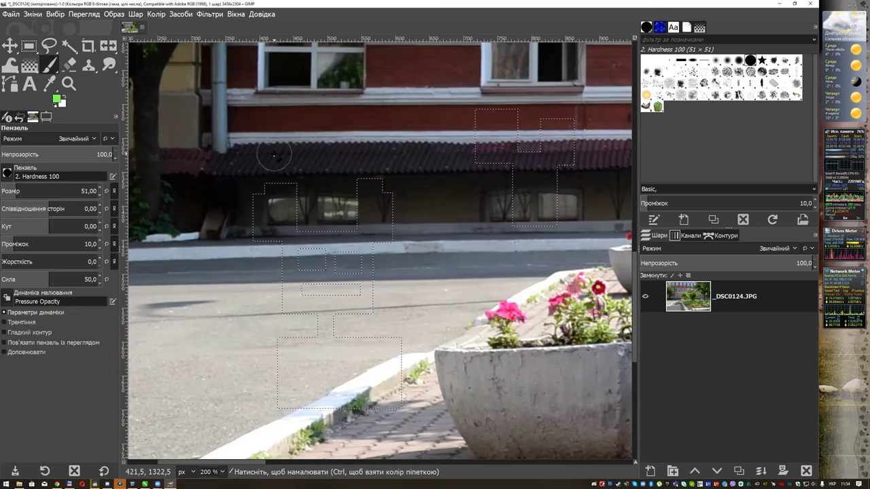
click(22, 191)
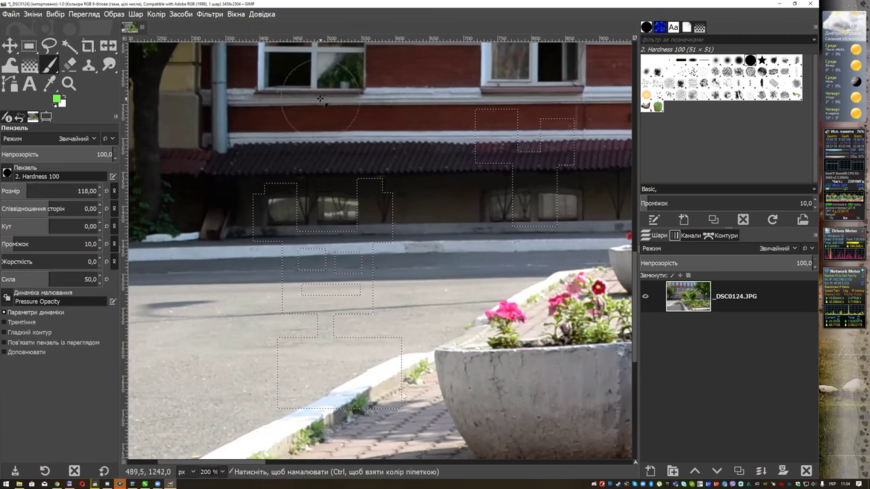
mouse_move(278, 197)
mouse_down()
mouse_move(371, 291)
mouse_move(516, 279)
mouse_move(379, 117)
mouse_up()
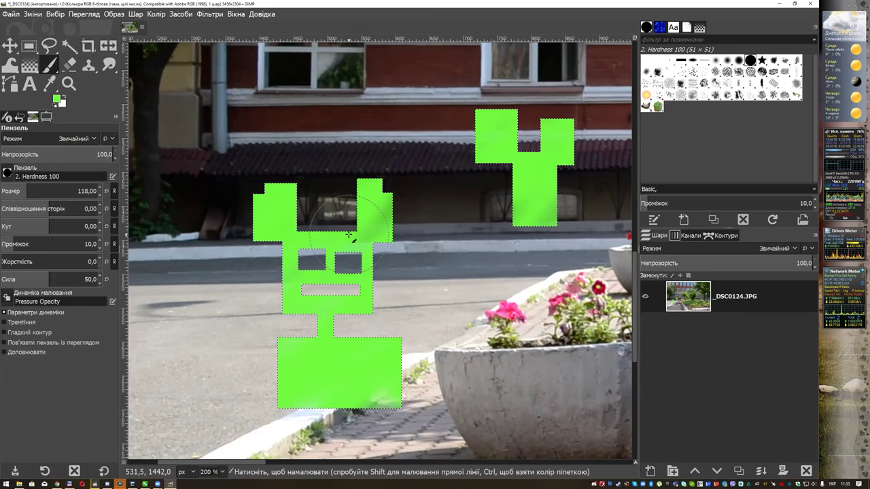
key(ctrl+z)
key(ctrl+z)
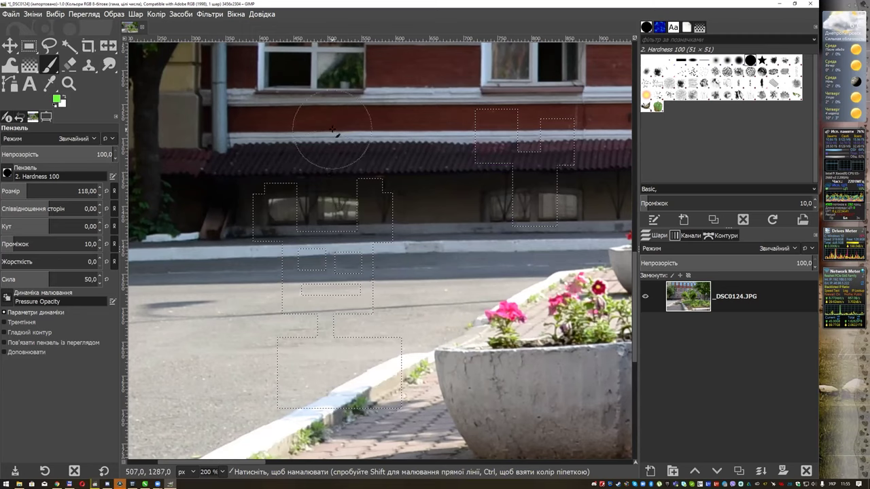
Step: Clear the selection with Select None and return to Rectangle Select
right_click(335, 132)
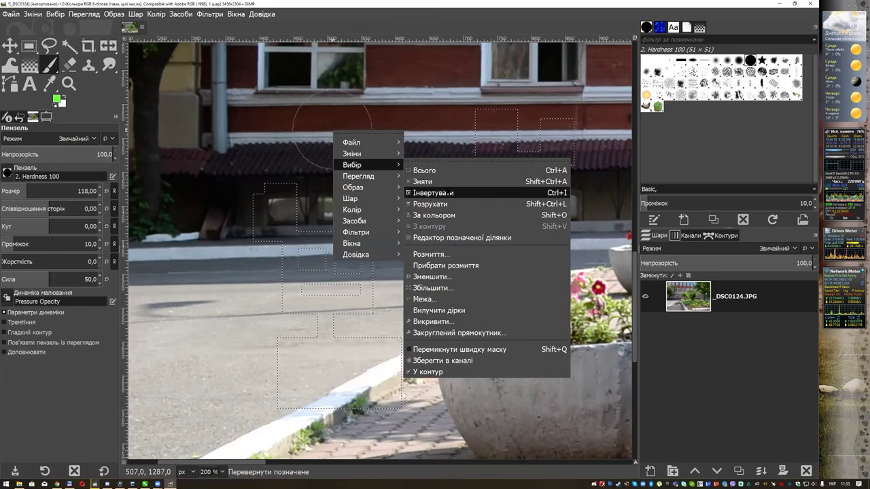
click(452, 181)
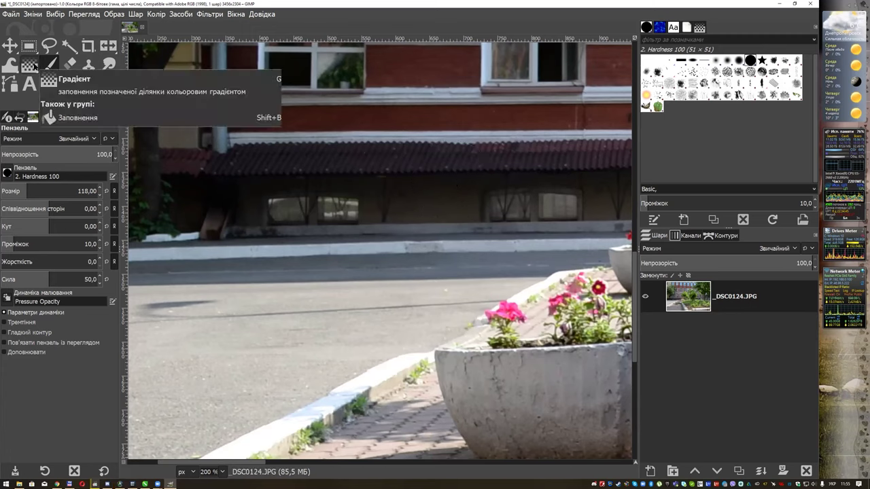
right_click(28, 46)
click(80, 47)
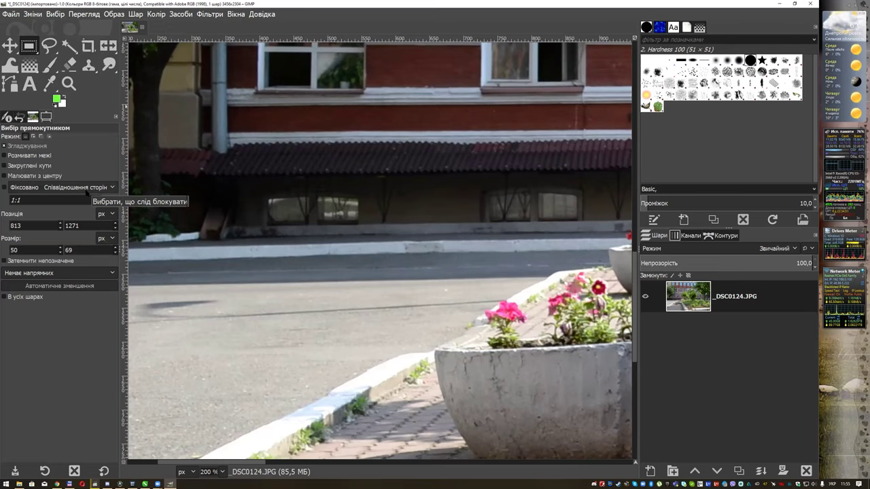
Step: Cut the front flower pot with a rectangle selection, paste it and move it onto the facade
scroll(338, 168, down, 1)
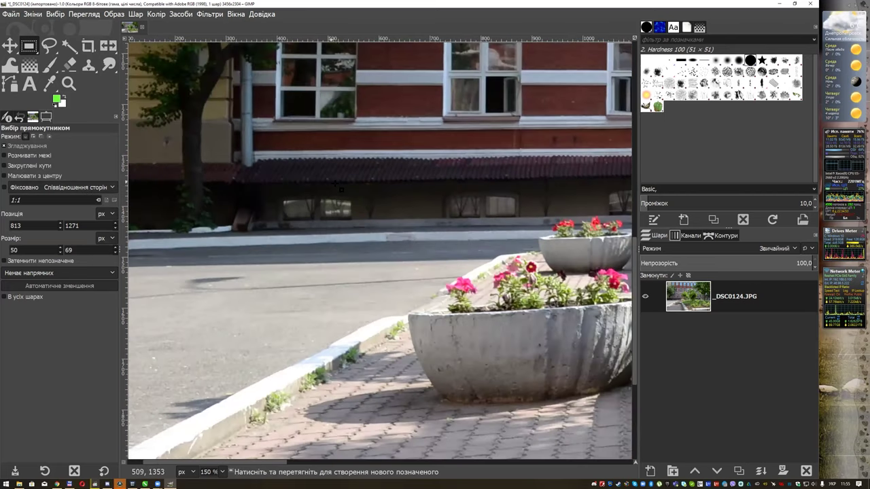
scroll(474, 196, right, 3)
scroll(342, 170, right, 3)
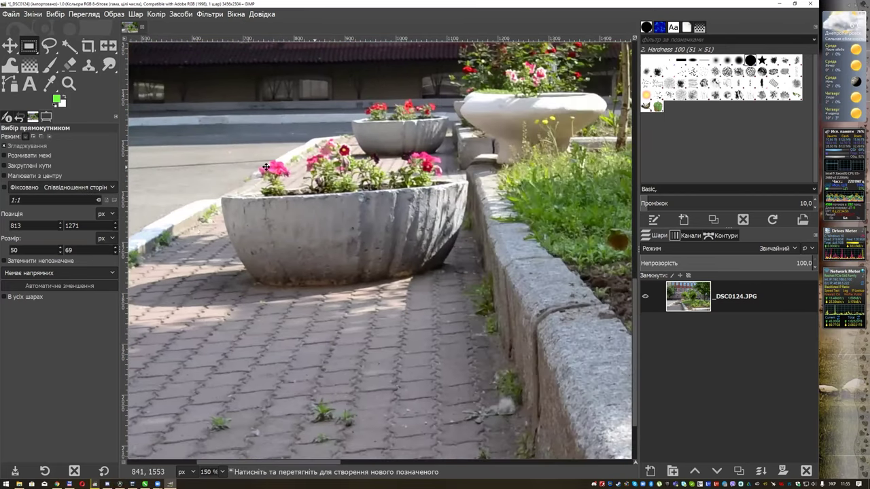
drag(173, 147, 471, 318)
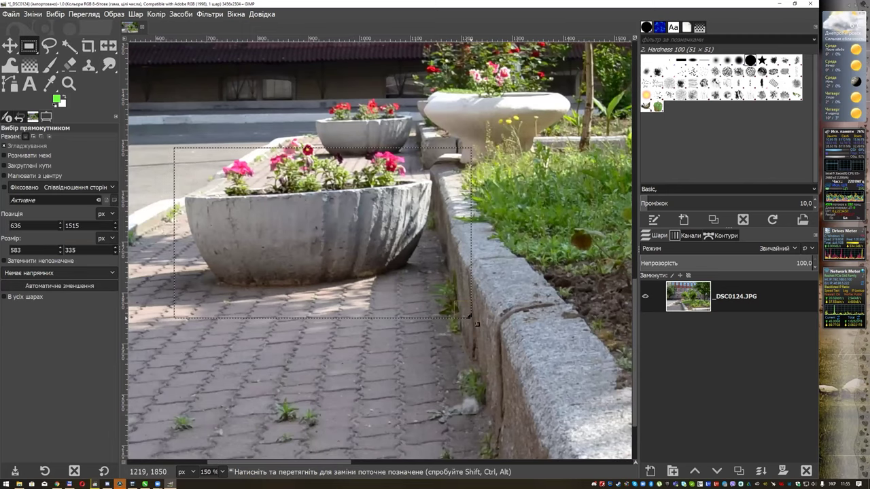
key(ctrl+x)
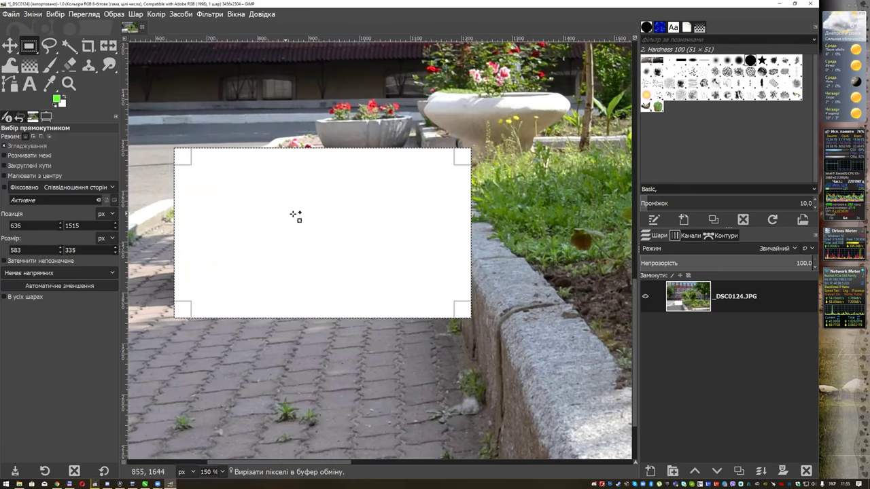
ctrl+scroll(333, 213, down, 3)
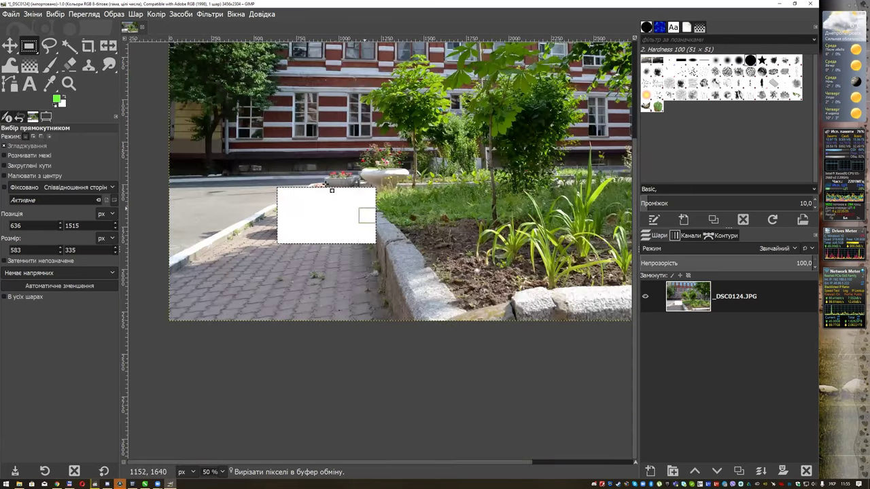
key(ctrl+v)
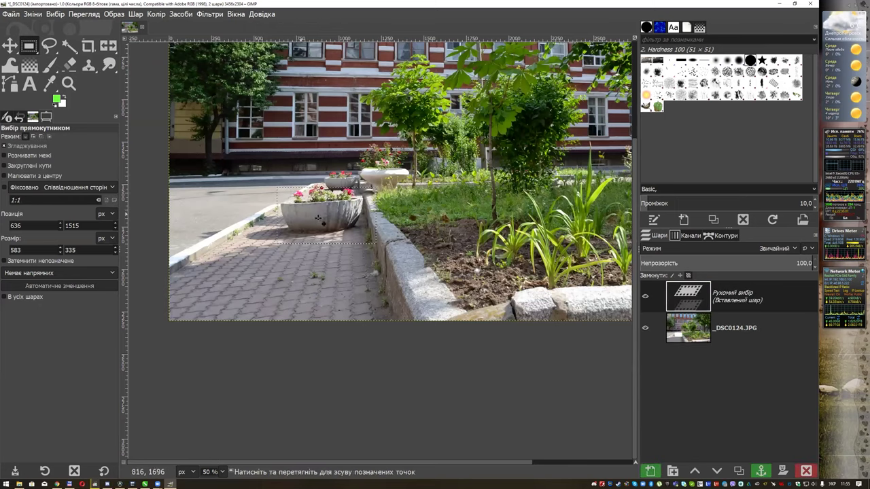
key(m)
mouse_move(316, 213)
mouse_down()
mouse_move(333, 107)
mouse_move(325, 102)
mouse_up()
Step: Move the pasted pot back, delete it and undo the cut to restore the photo
scroll(325, 102, up, 1)
scroll(356, 117, up, 1)
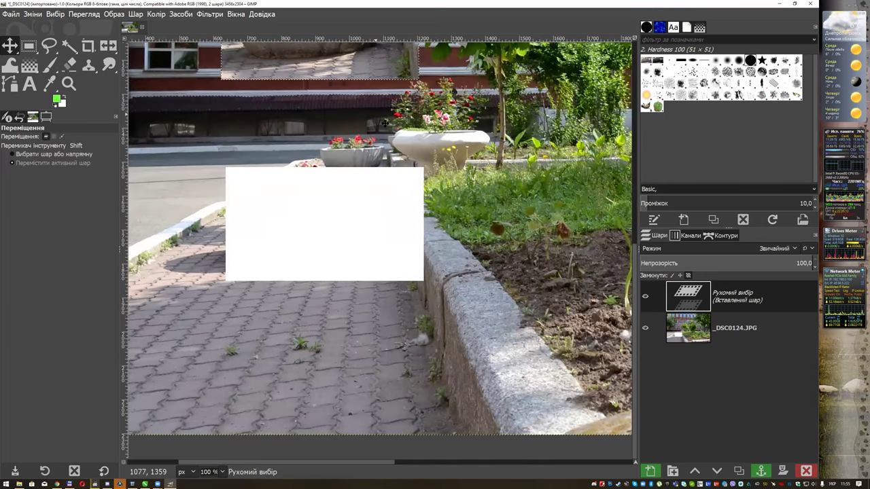
scroll(367, 102, up, 4)
scroll(374, 88, left, 2)
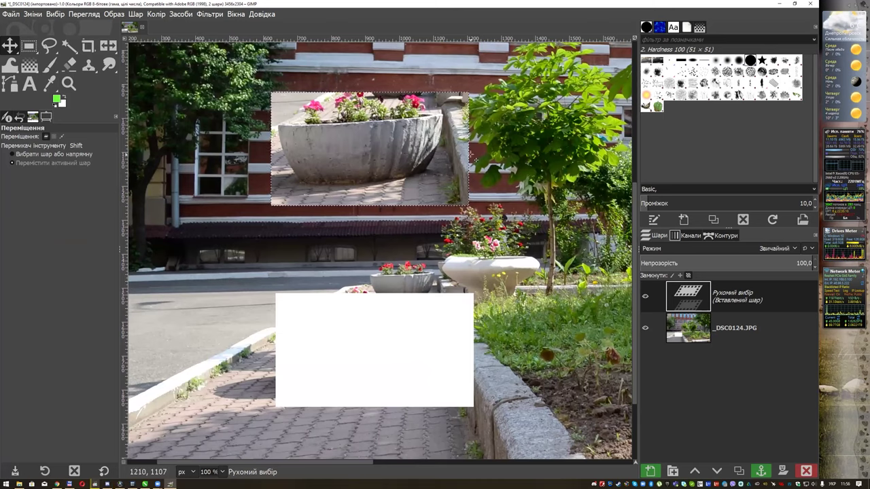
drag(474, 160, 477, 361)
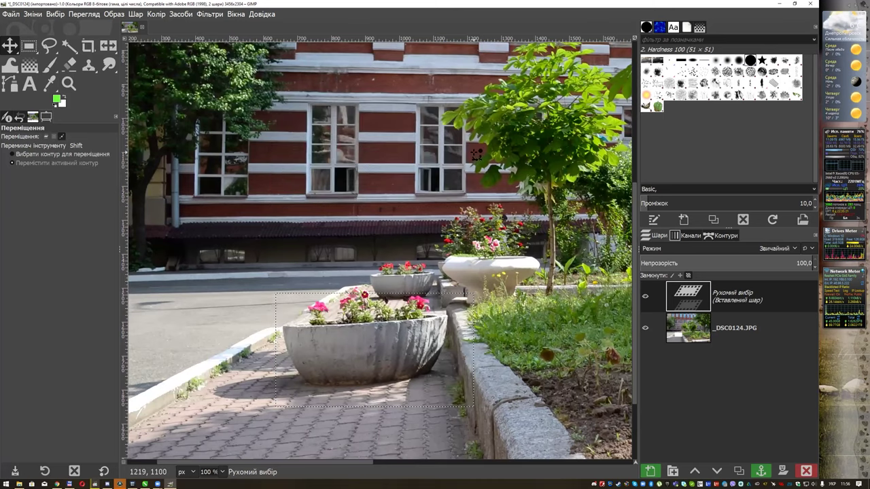
key(Delete)
key(ctrl+z)
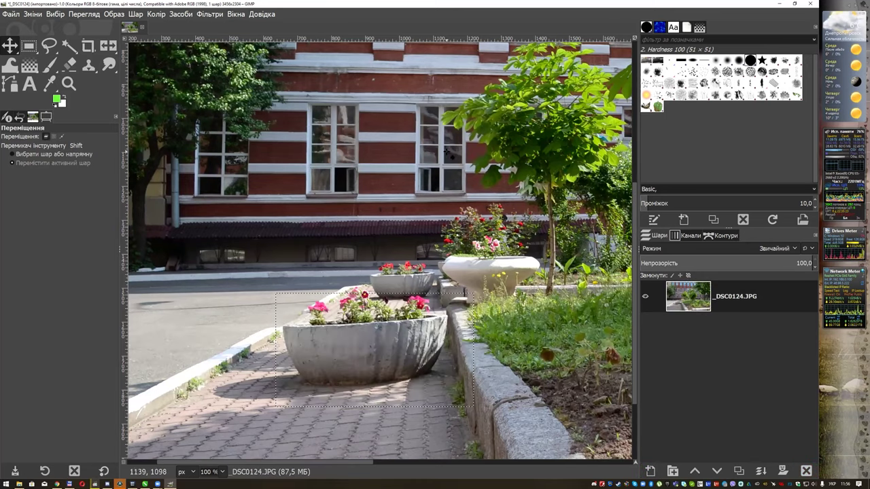
click(30, 47)
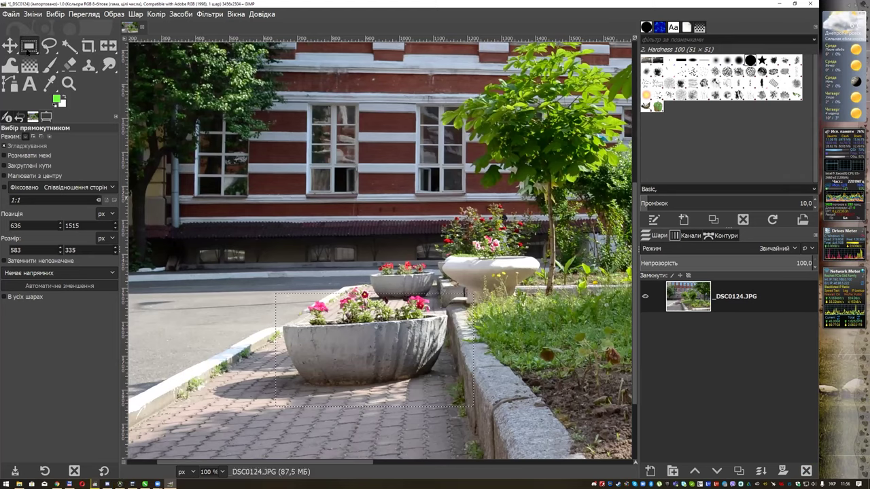
Step: Cut, paste and move a feather-edged pot selection onto the building, then undo it
click(363, 267)
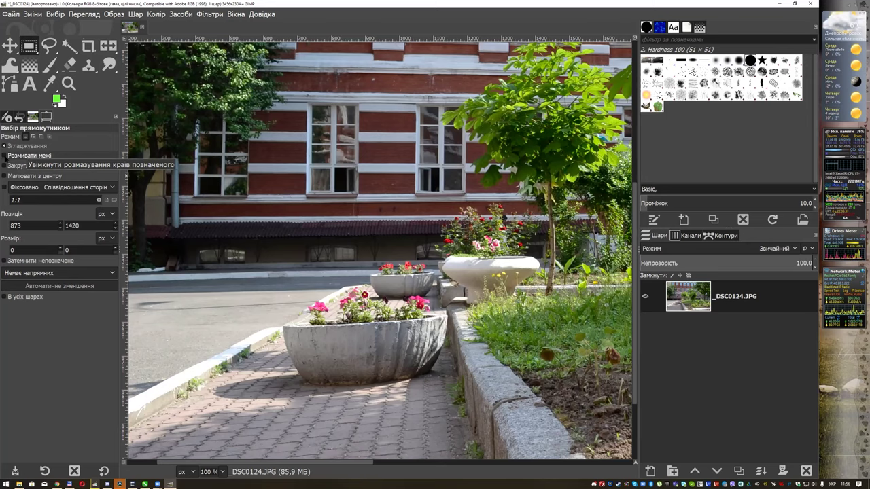
click(4, 156)
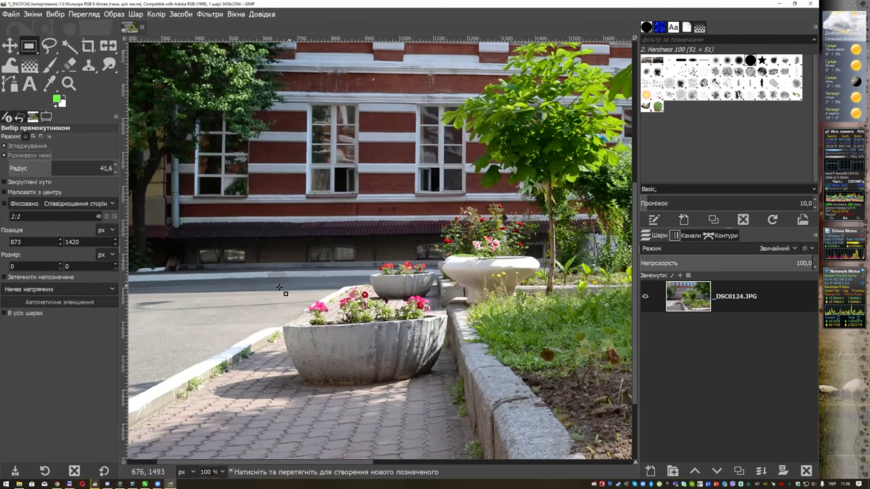
drag(276, 294, 456, 407)
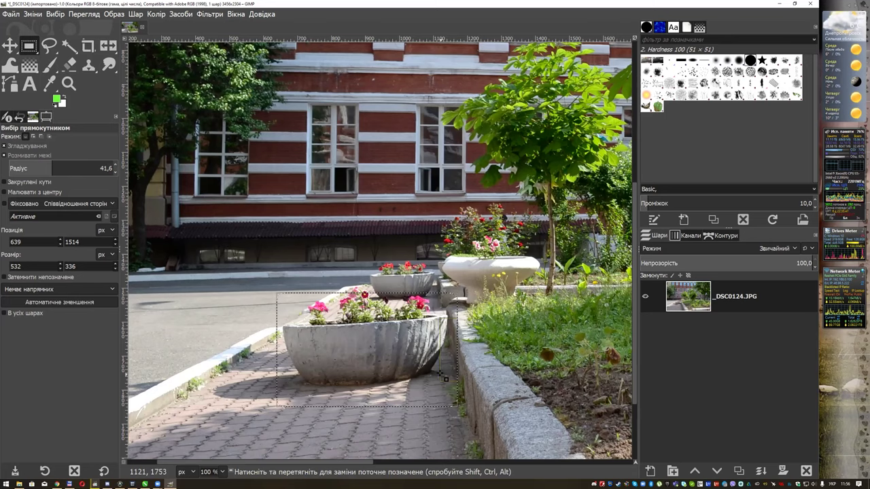
key(ctrl+x)
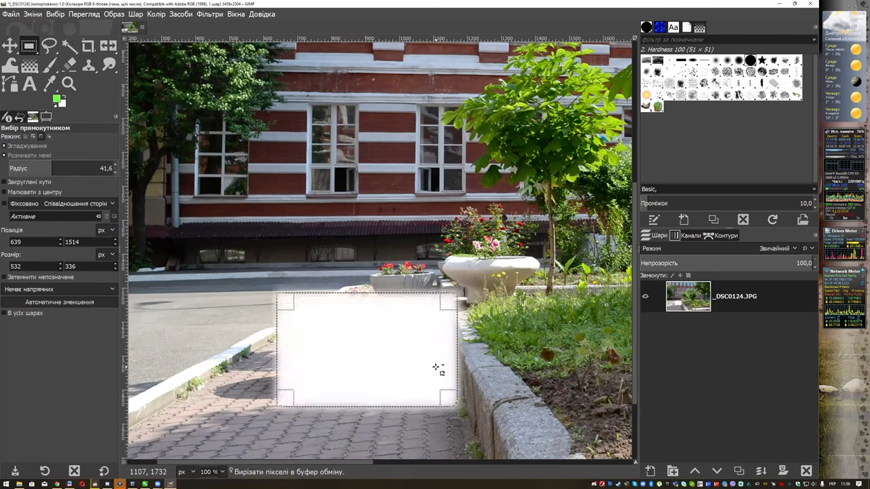
key(ctrl+v)
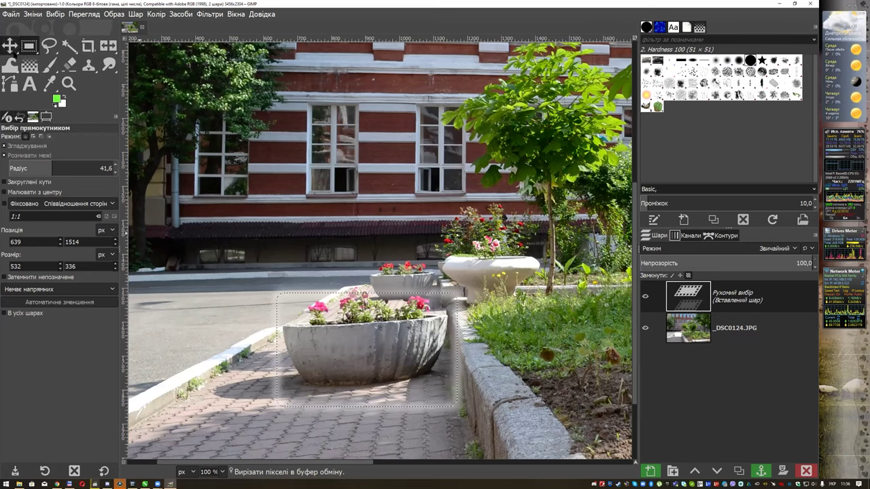
click(10, 45)
drag(300, 317, 343, 168)
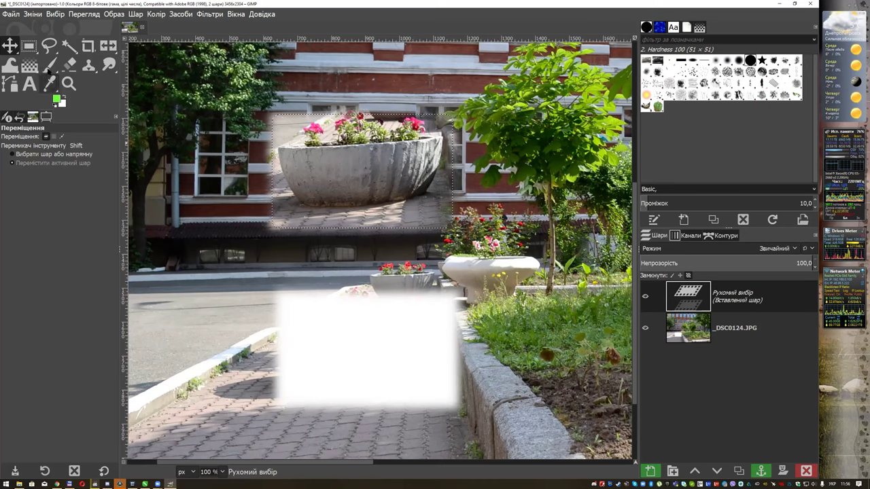
click(29, 45)
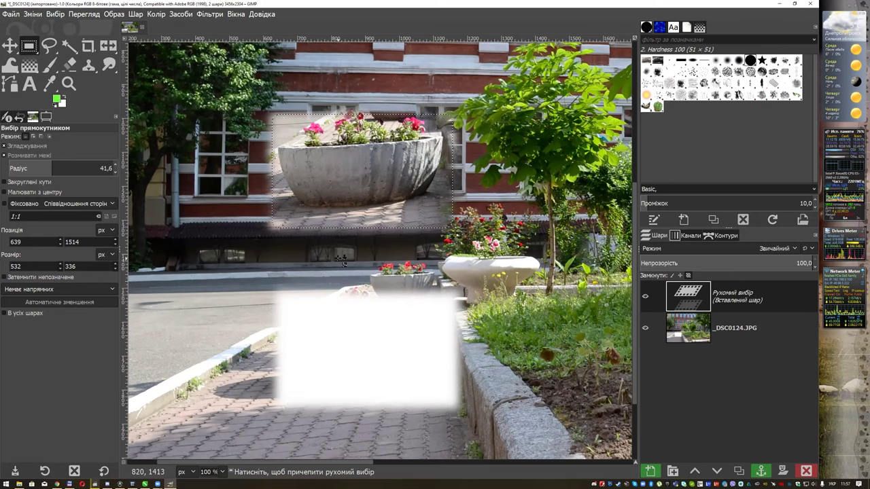
key(ctrl+z)
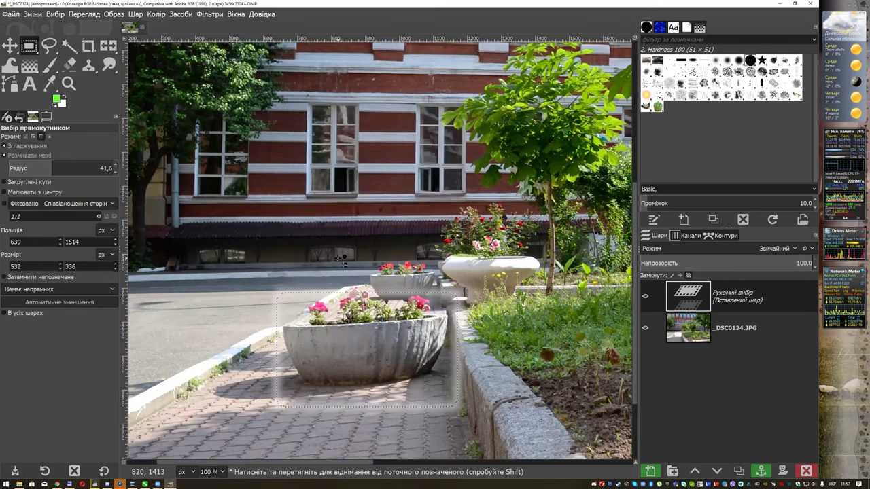
key(ctrl+z)
key(ctrl+z)
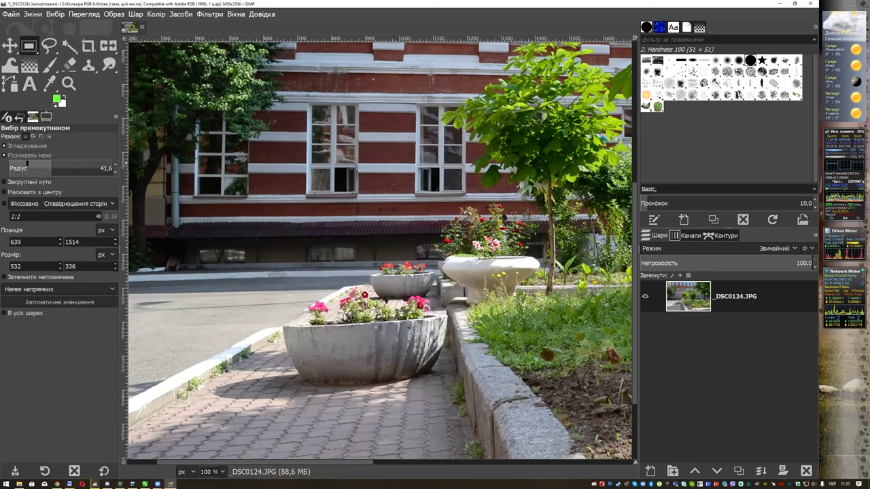
Step: Repeat the pot test with a rounded-corner (radius 182.1) selection instead of feathering, then undo
click(14, 155)
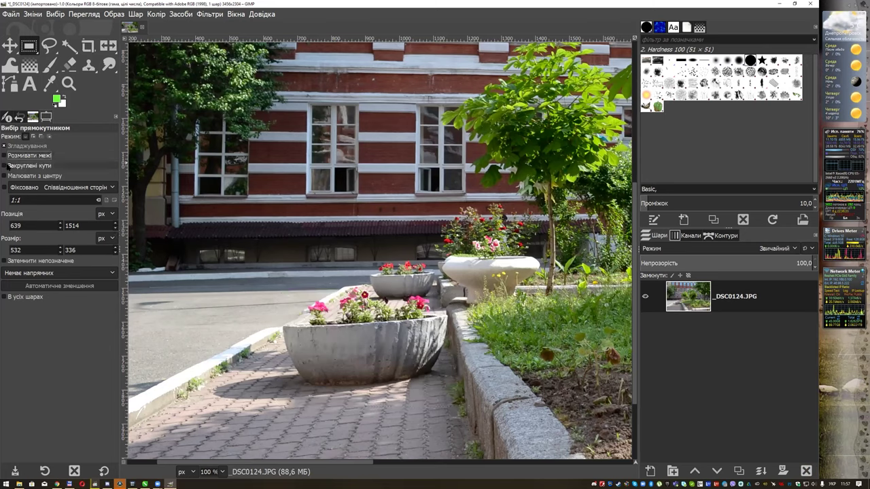
click(7, 166)
drag(270, 279, 482, 408)
key(ctrl+x)
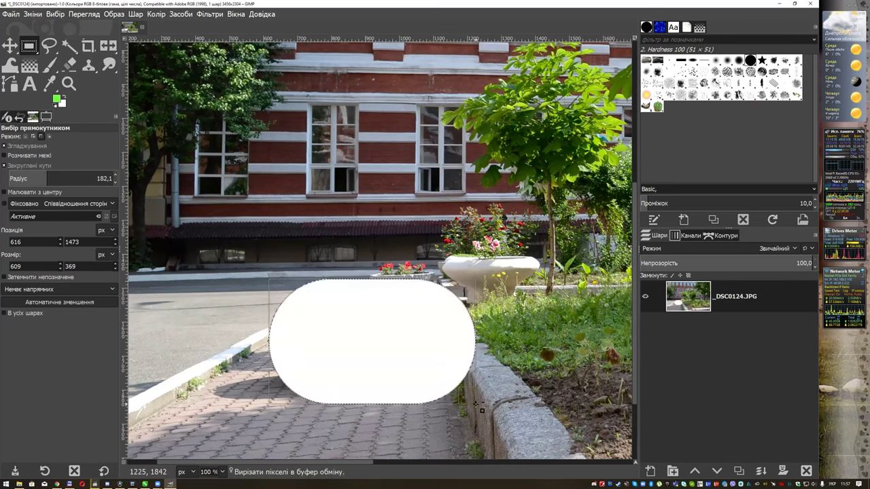
key(ctrl+v)
key(m)
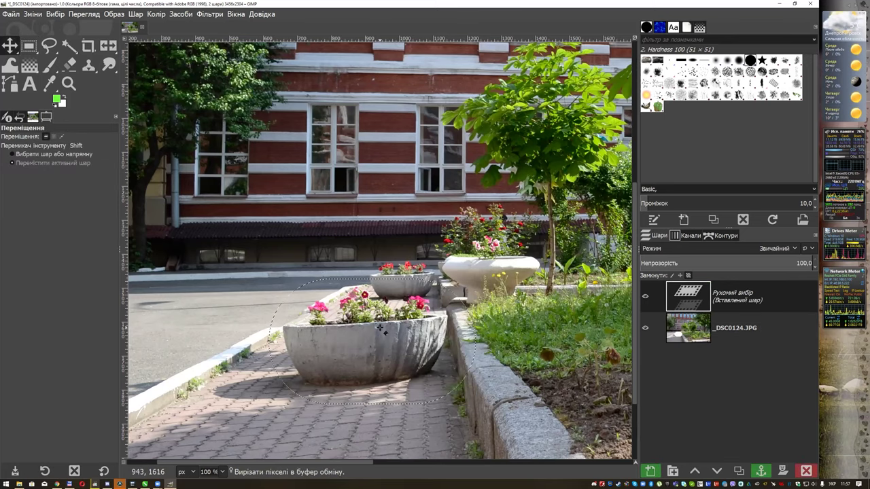
mouse_move(386, 290)
mouse_down()
mouse_move(367, 168)
mouse_move(381, 189)
mouse_up()
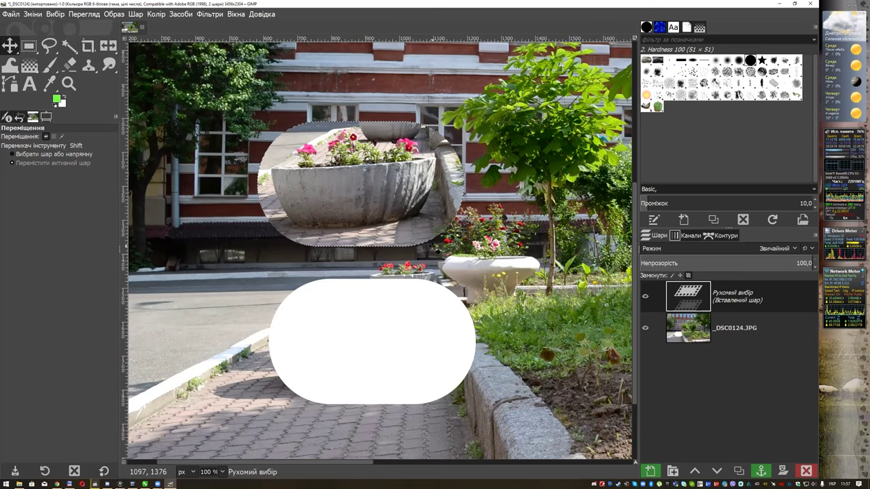
key(ctrl+z)
key(ctrl+z)
key(ctrl+z)
click(44, 137)
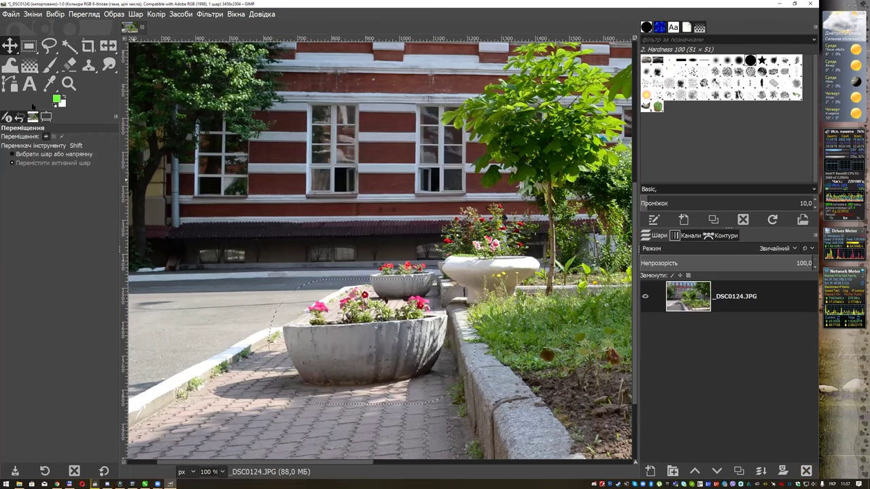
click(29, 46)
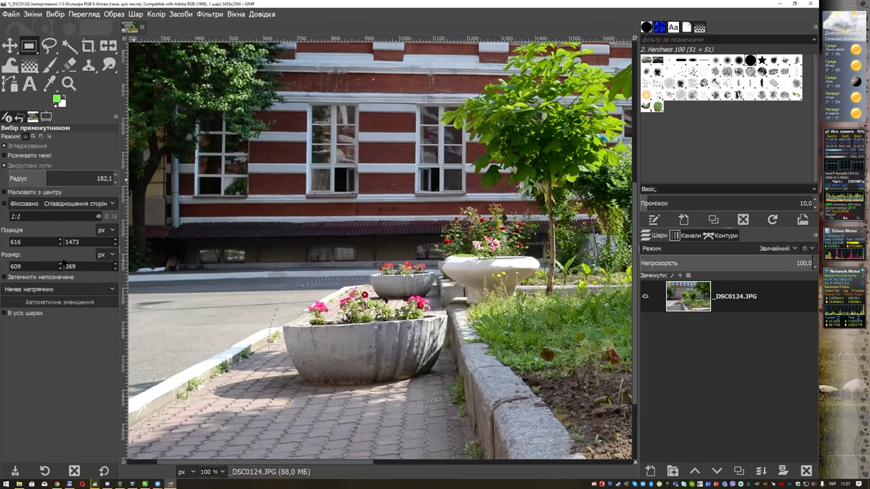
Step: Switch to Ellipse Select and draw a large tall ellipse over the flower pot
right_click(29, 46)
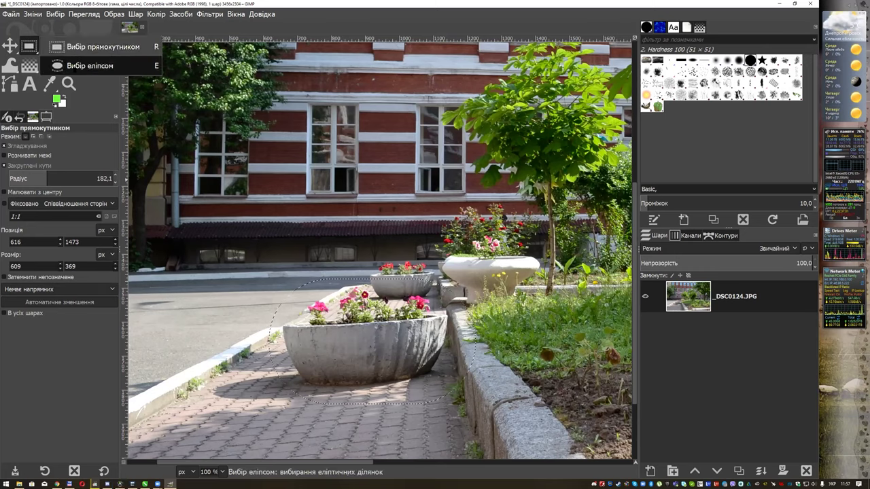
click(68, 65)
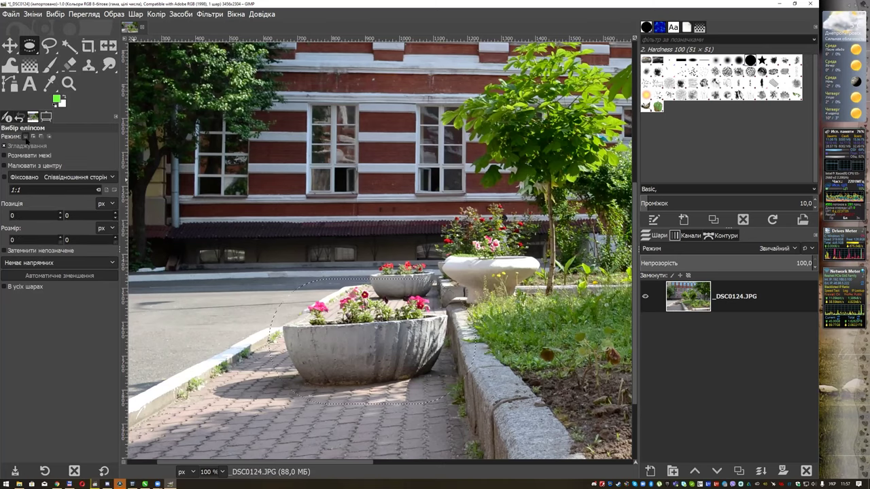
drag(332, 204, 408, 326)
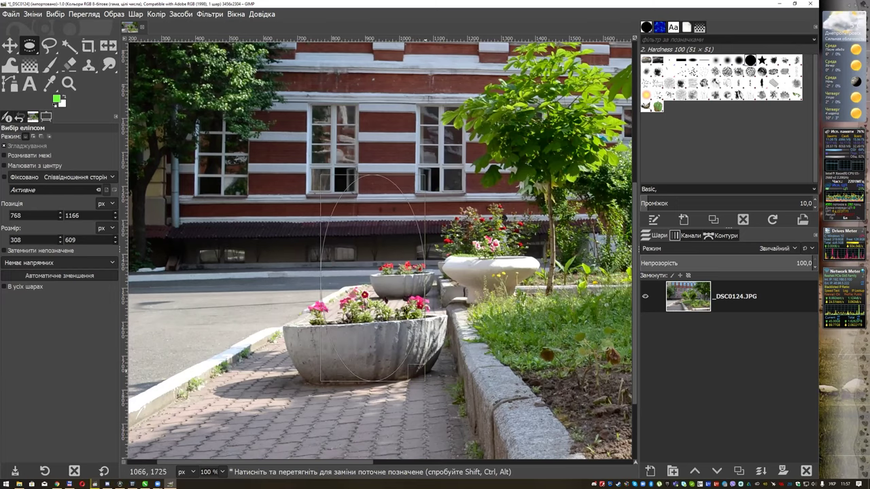
mouse_move(297, 141)
mouse_down()
mouse_move(433, 382)
mouse_move(448, 389)
mouse_up()
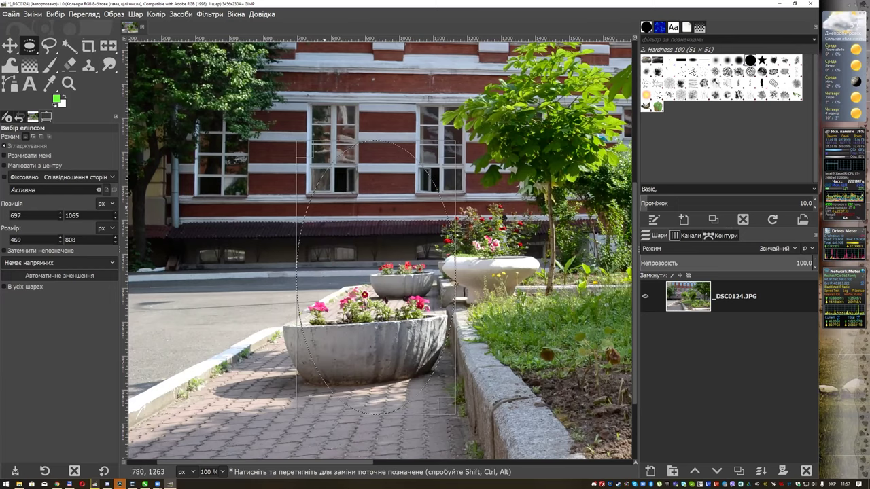
Step: Add one ellipse, subtract two, intersect with a tall one, ending with a small 180×160 px ellipse
click(32, 137)
drag(408, 105, 448, 201)
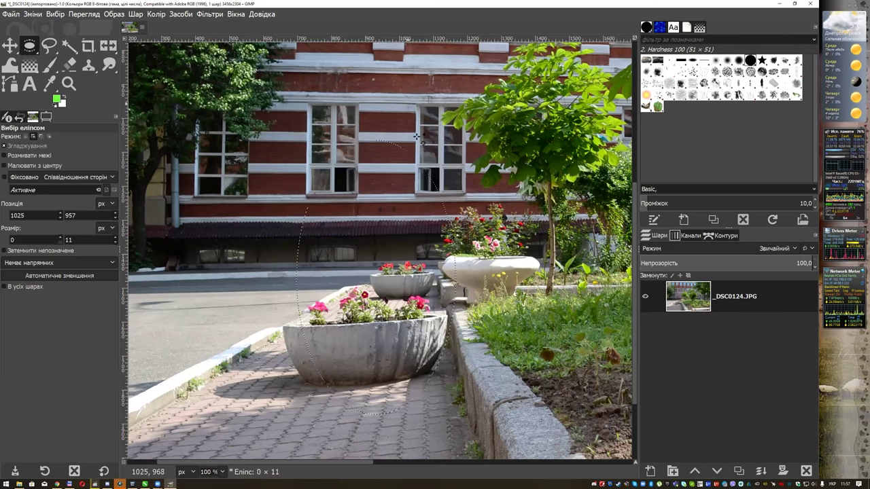
click(41, 136)
drag(300, 234, 351, 261)
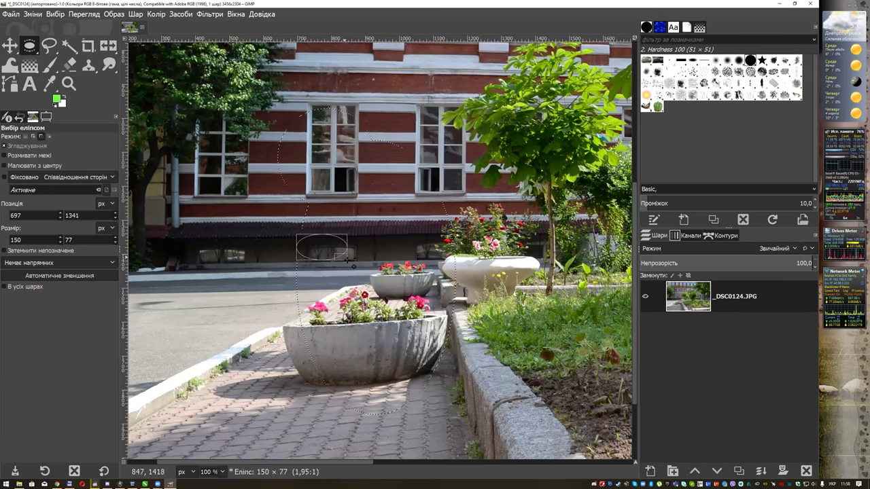
drag(412, 233, 479, 256)
click(48, 137)
mouse_move(244, 76)
mouse_down()
mouse_move(391, 435)
mouse_move(406, 447)
mouse_up()
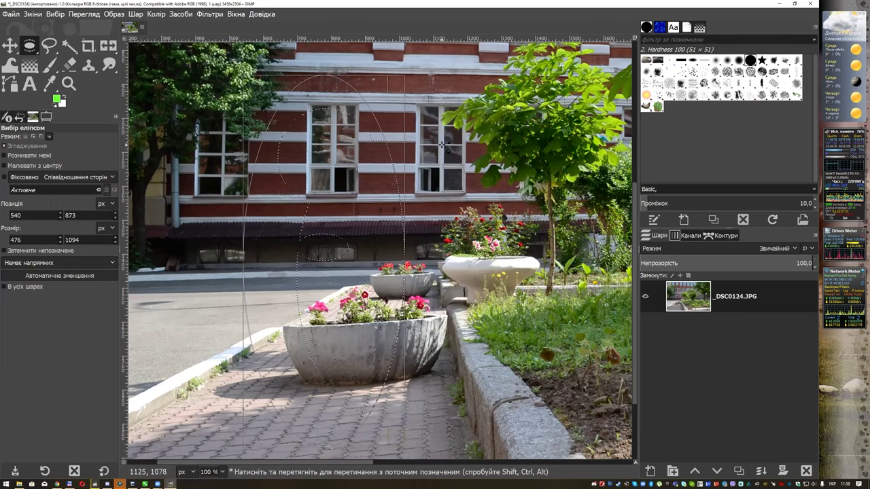
drag(444, 144, 504, 199)
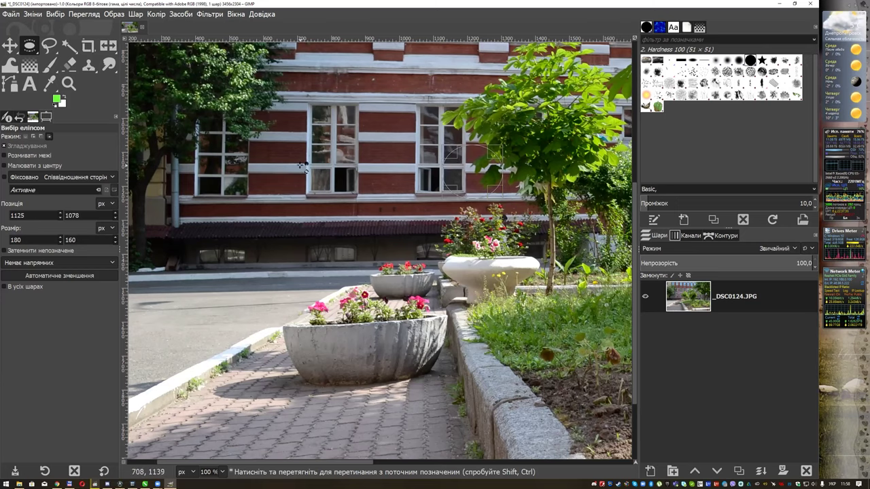
Step: Check the canvas Select menu, then set Ellipse Select back to Replace mode
right_click(366, 100)
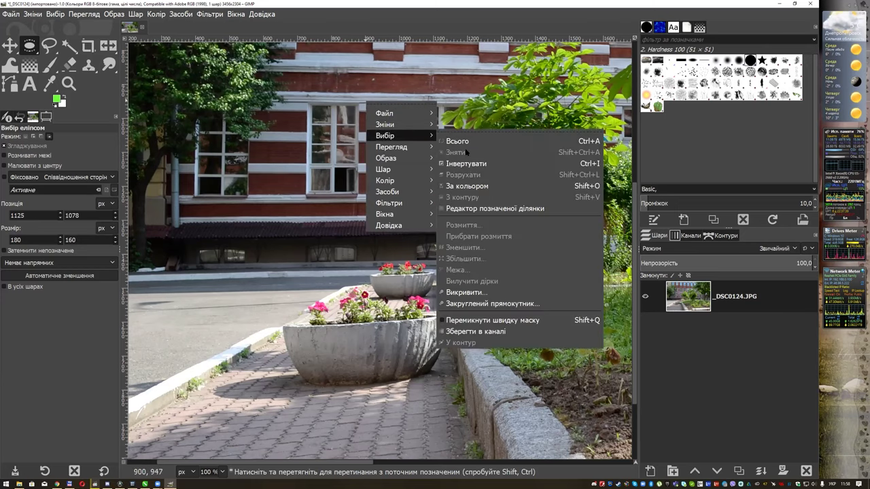
click(350, 146)
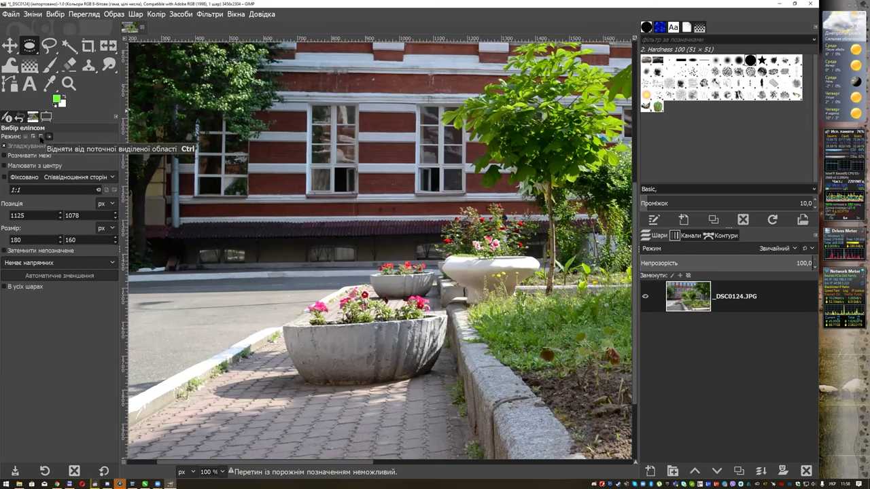
click(26, 137)
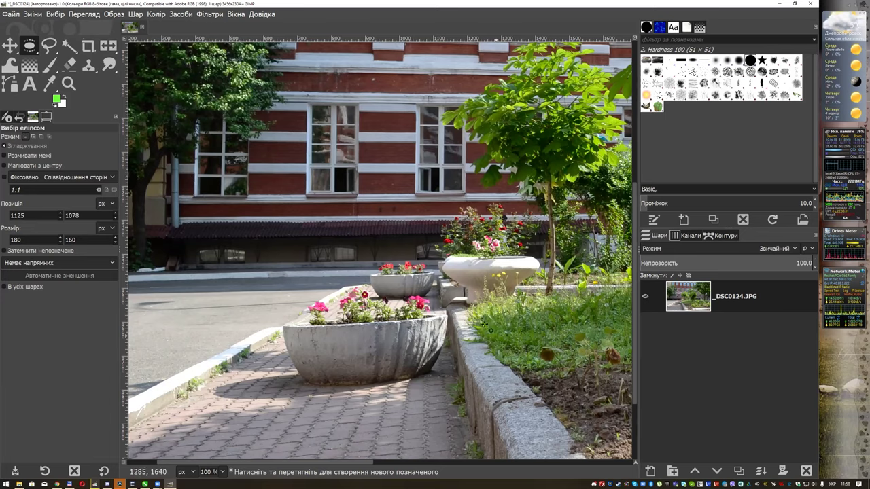
Step: Draw a tall ellipse selection over the tree, then return to Rectangle Select
scroll(379, 250, right, 5)
scroll(380, 250, up, 2)
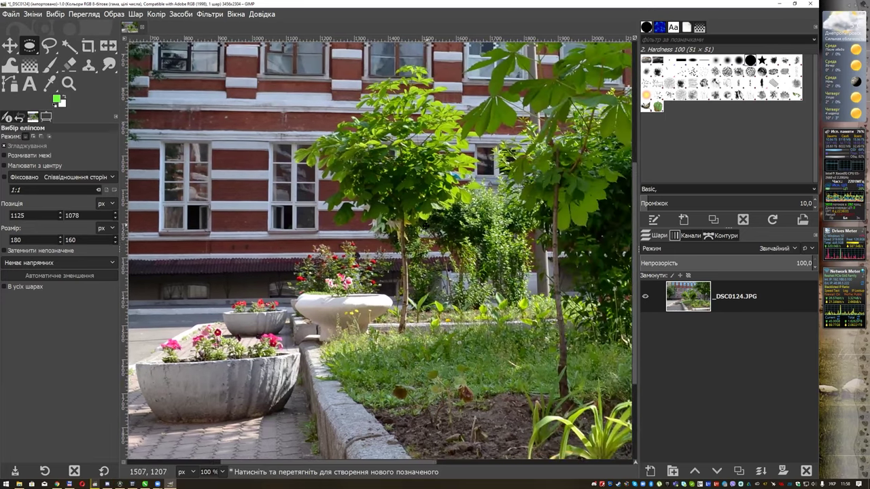
scroll(380, 250, right, 1)
scroll(379, 250, up, 1)
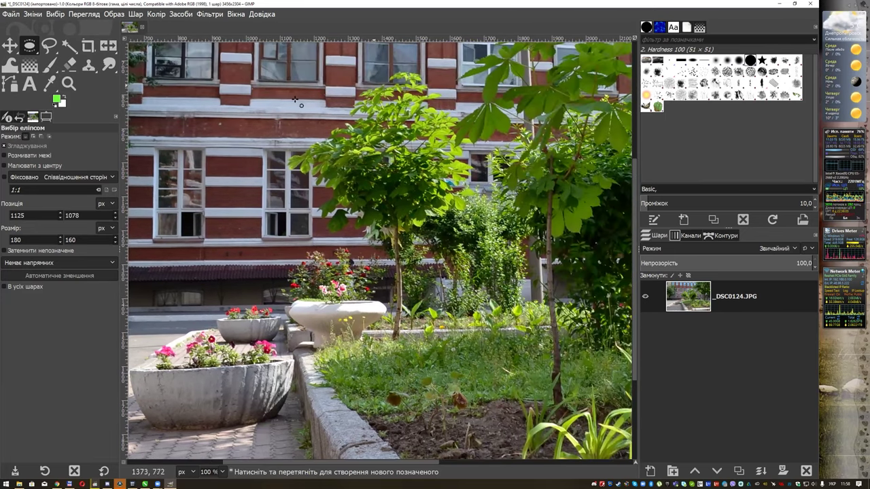
drag(390, 141, 438, 382)
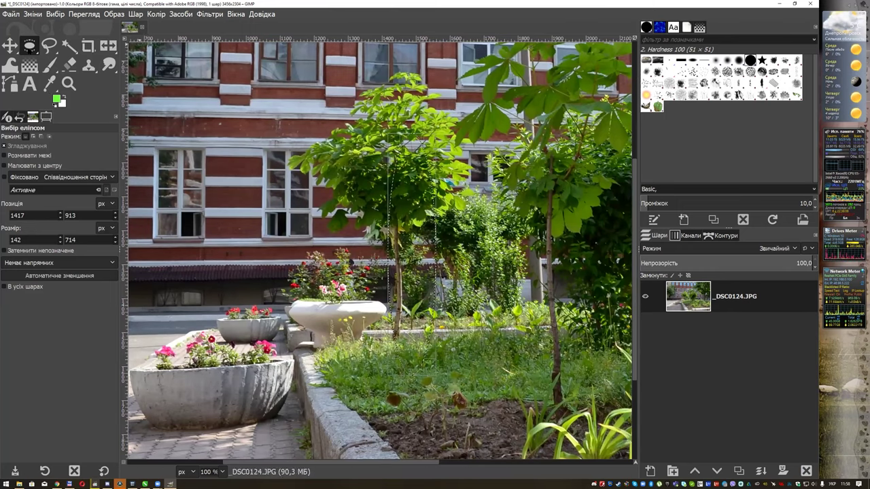
click(68, 45)
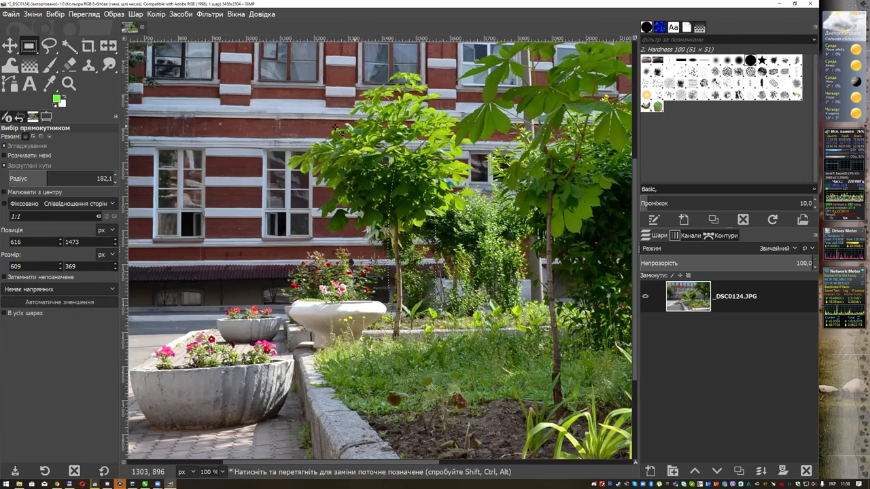
click(49, 47)
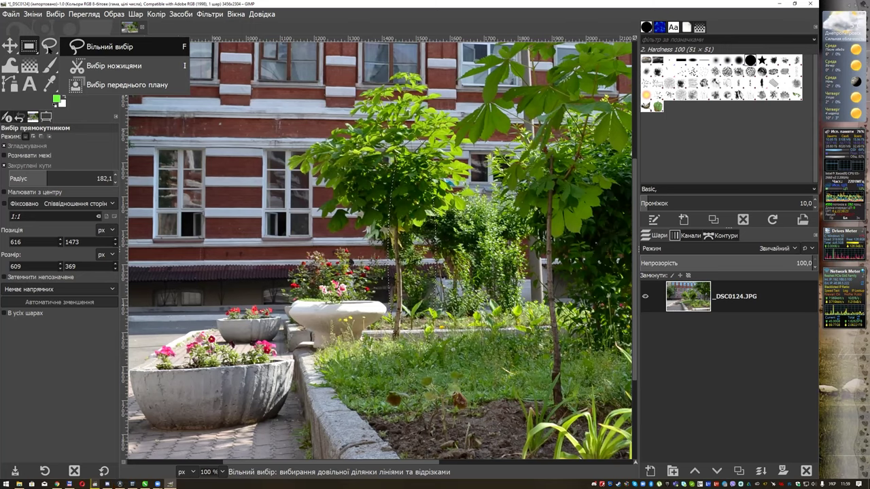
Step: Trace a free-hand selection around the tree with Free Select
click(86, 47)
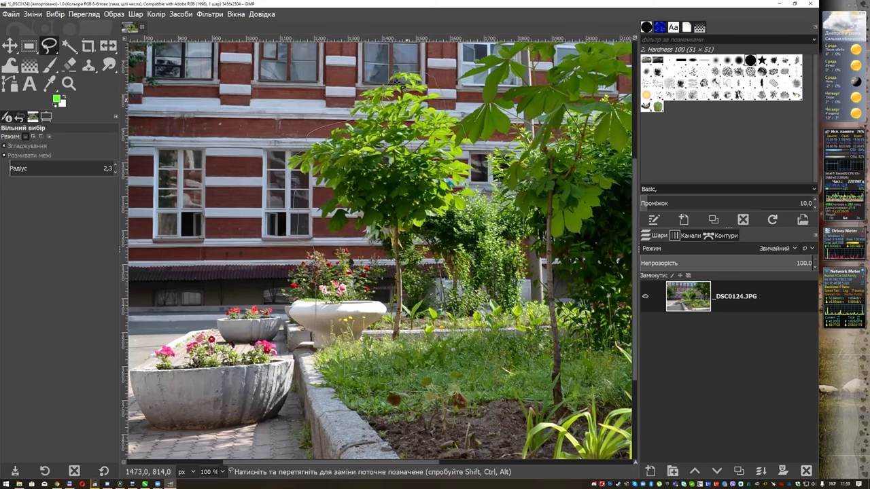
click(406, 70)
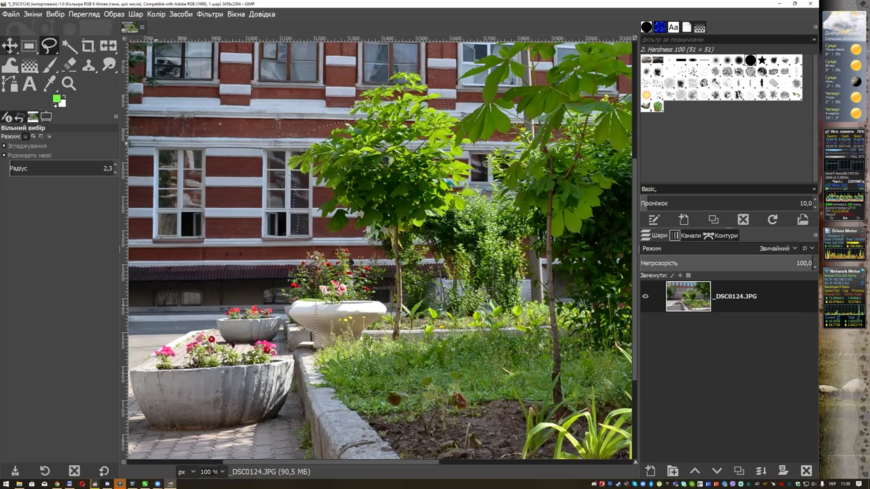
click(9, 45)
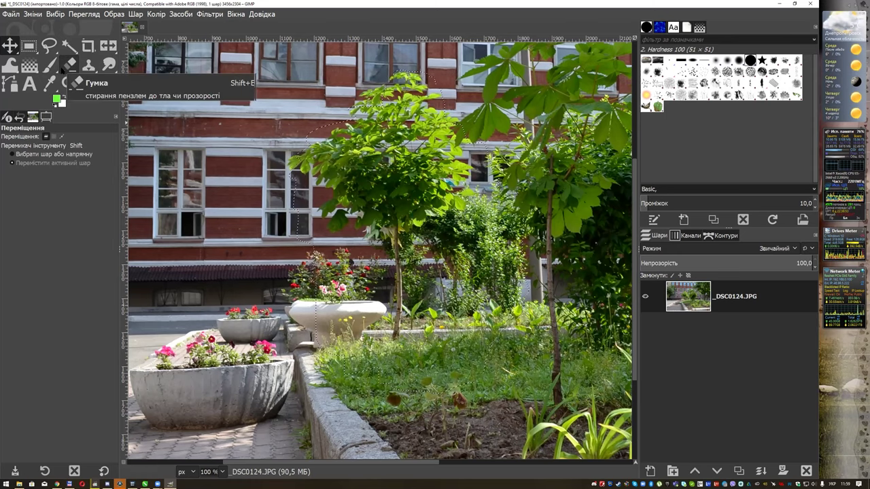
click(61, 136)
Step: Test-cut the tree area, undo the cut, and clear the selection with Select None
key(ctrl+x)
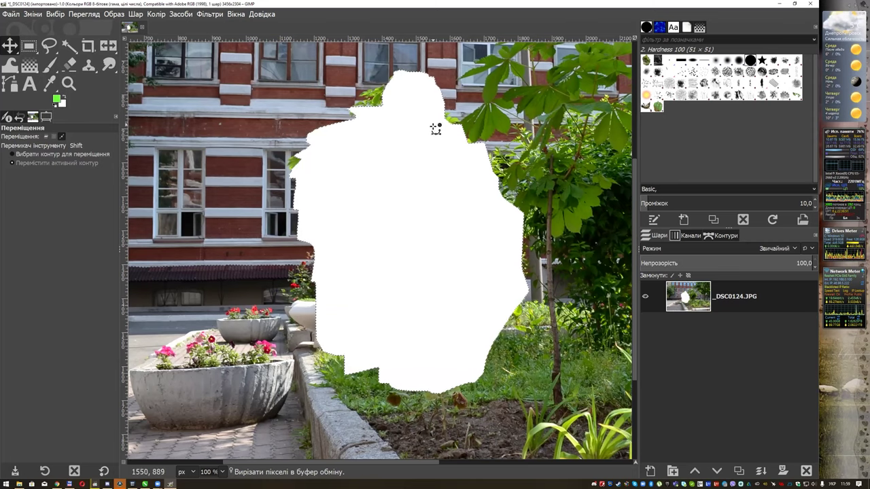
key(ctrl+z)
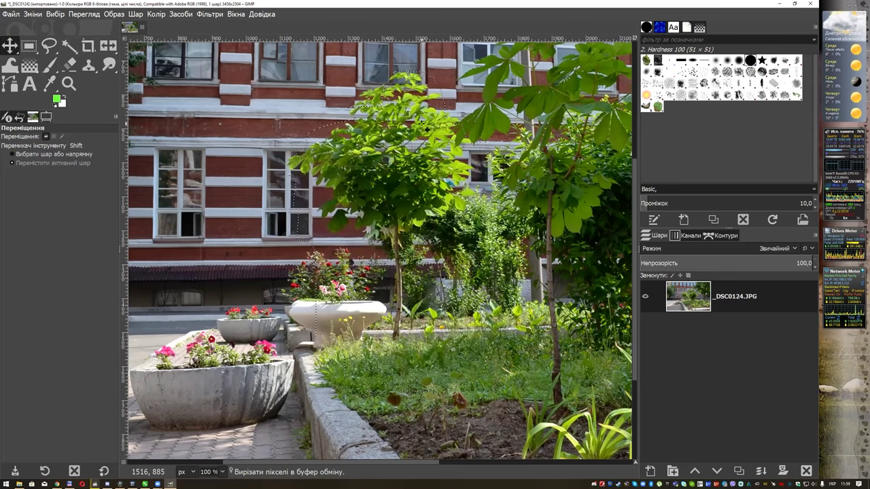
right_click(297, 104)
mouse_move(331, 136)
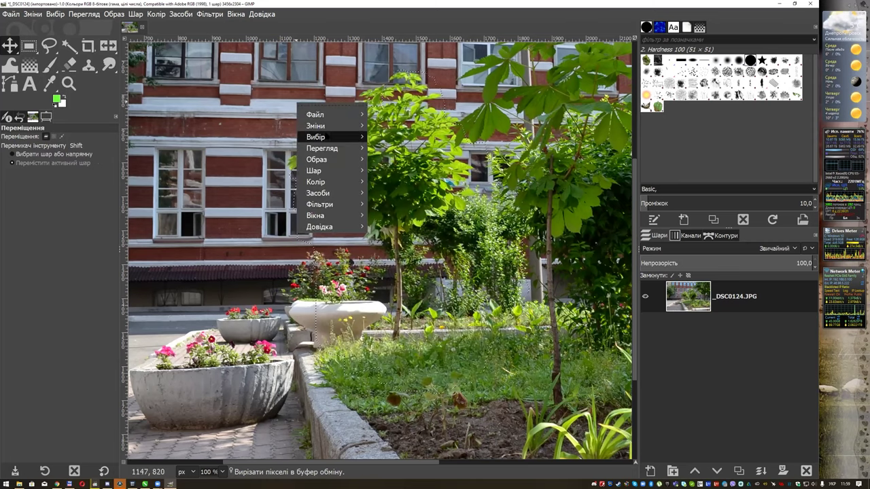
click(406, 155)
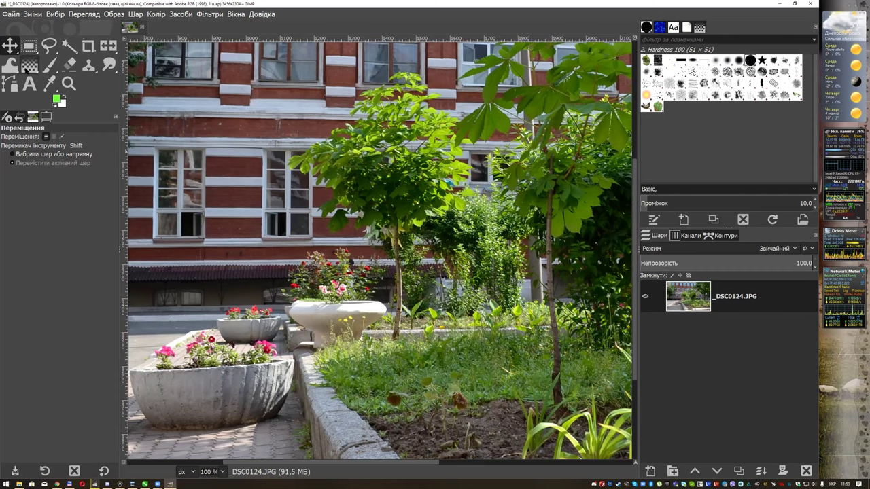
click(49, 46)
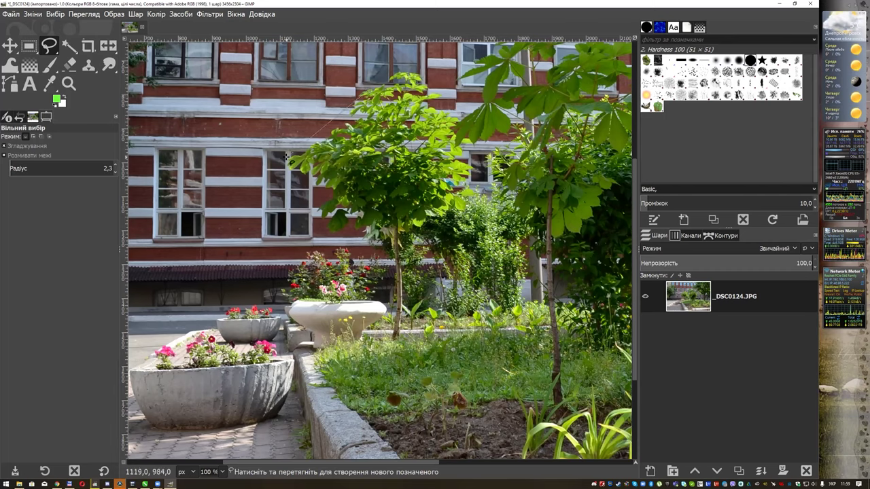
Step: Outline a straight-edged polygon around the tree area, test-cut it, and undo the cut
drag(291, 196, 287, 319)
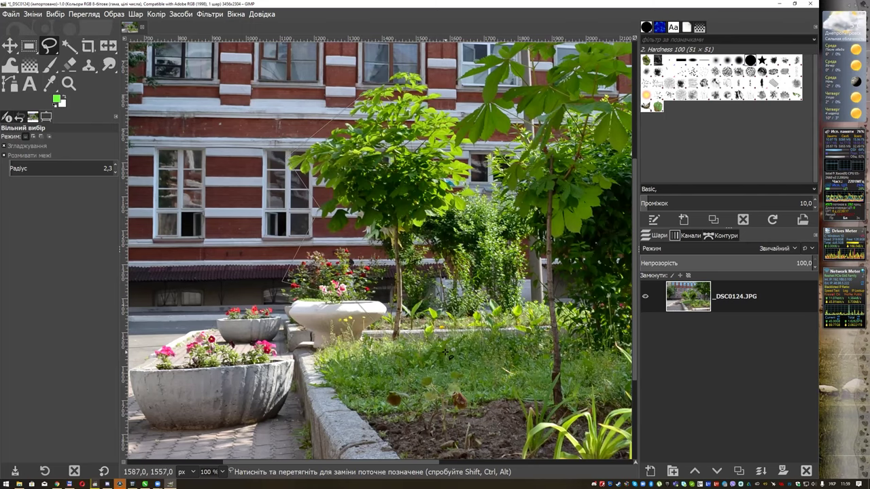
click(461, 113)
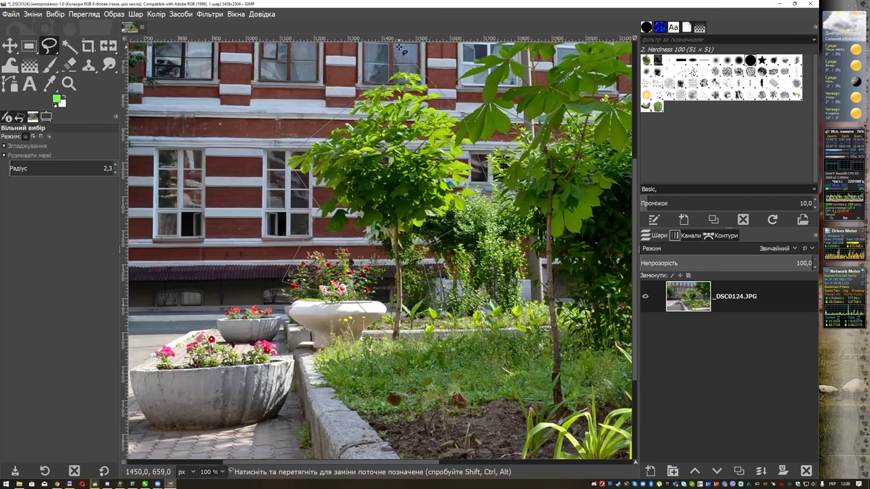
click(315, 63)
key(ctrl+x)
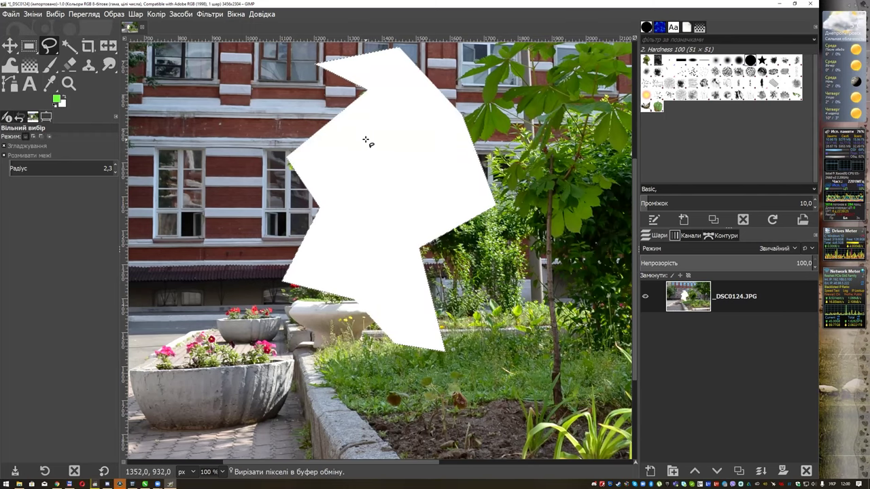
key(ctrl+z)
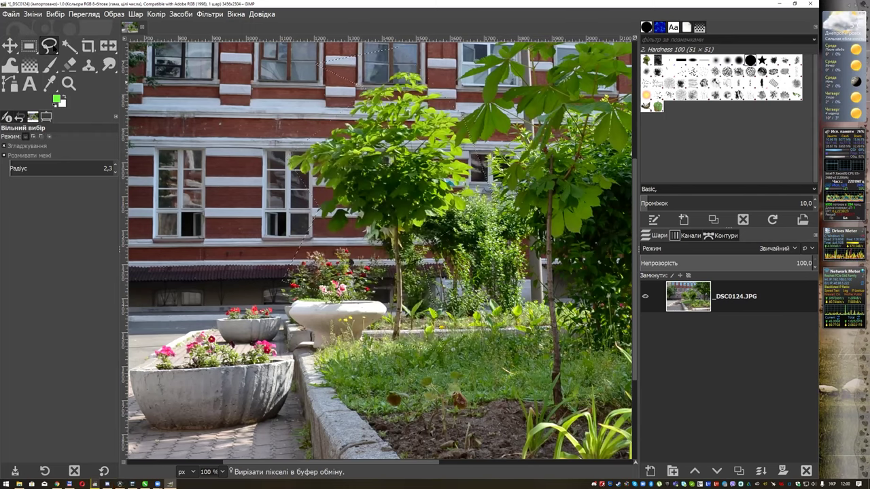
click(48, 45)
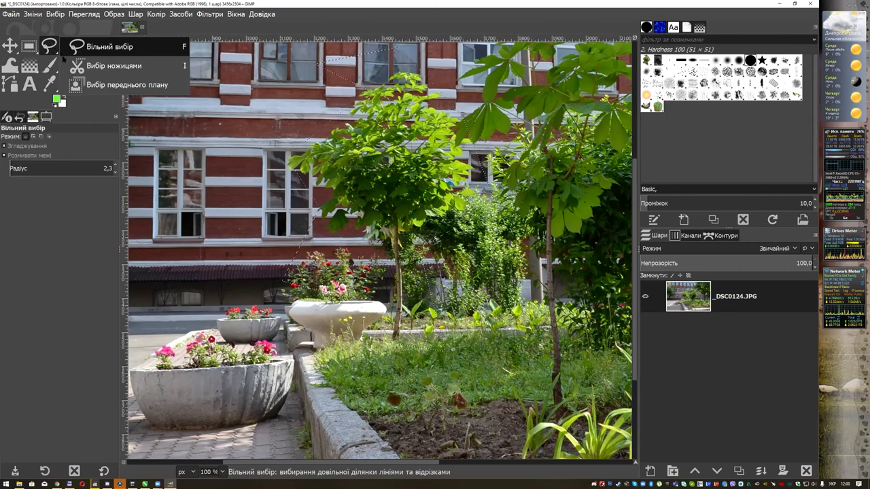
Step: Activate the Scissors Select tool and clear the leftover polygon selection with Select > None
click(112, 65)
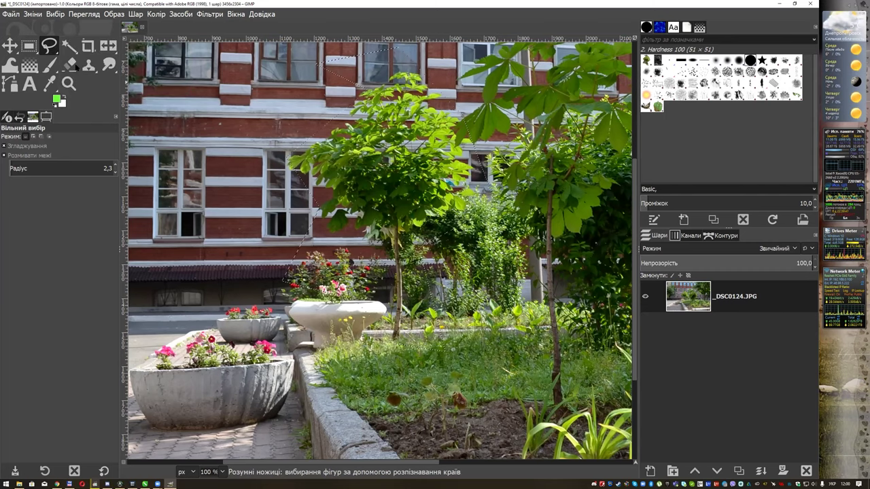
right_click(50, 45)
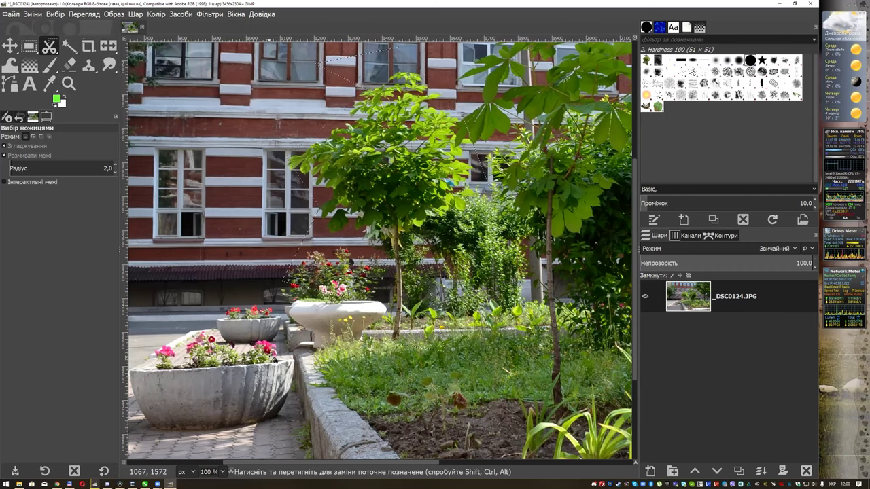
right_click(275, 243)
mouse_move(294, 278)
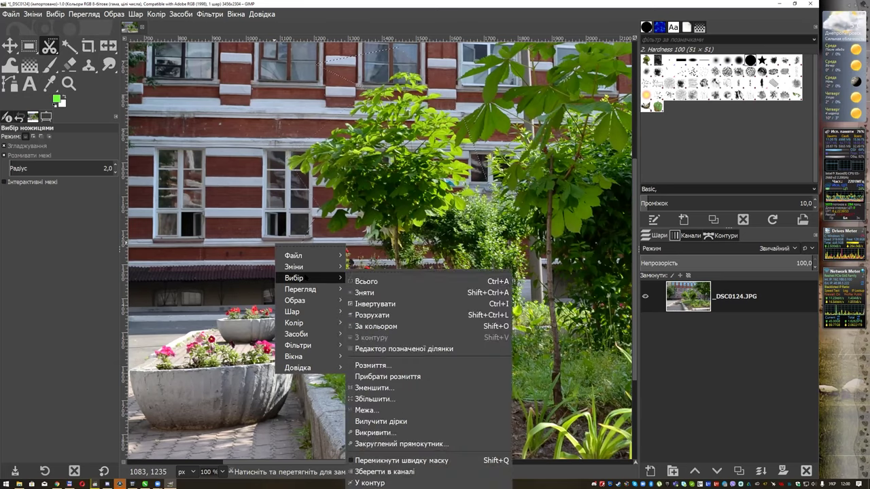
click(370, 294)
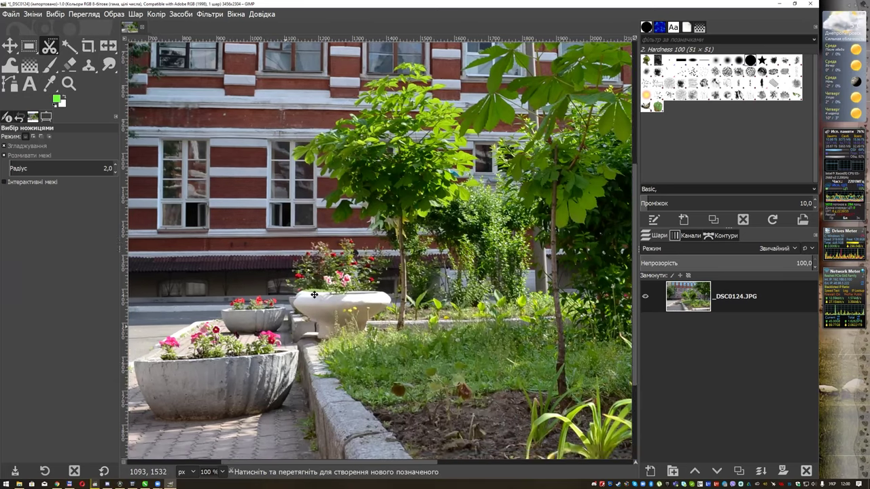
Step: Zoom in to 200% on the front flower pot
scroll(391, 216, down, 5)
scroll(391, 217, up, 1)
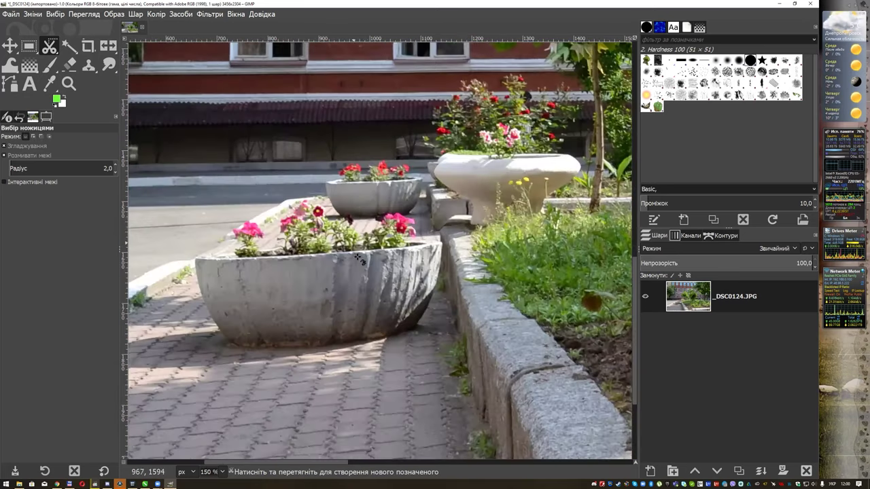
scroll(372, 238, down, 3)
scroll(349, 238, up, 1)
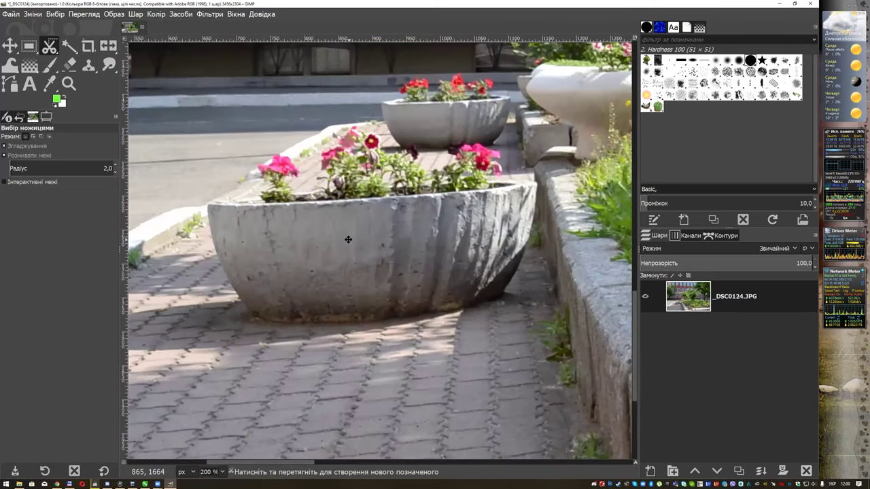
scroll(350, 238, down, 2)
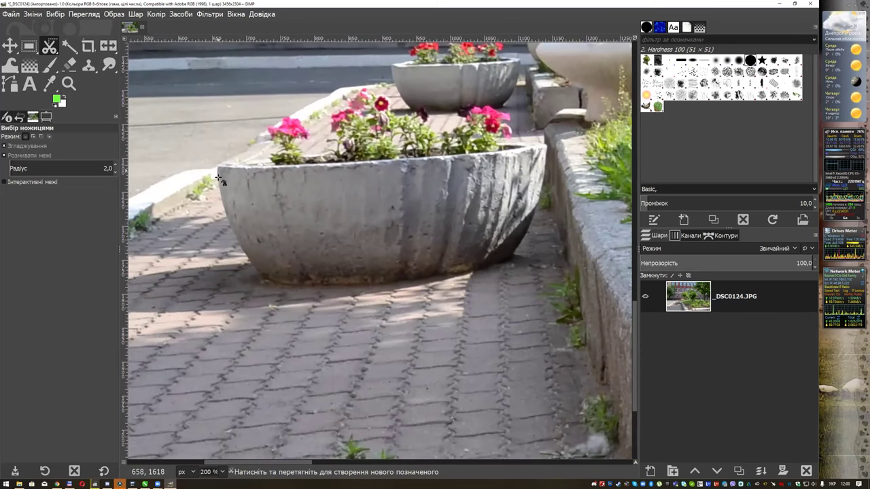
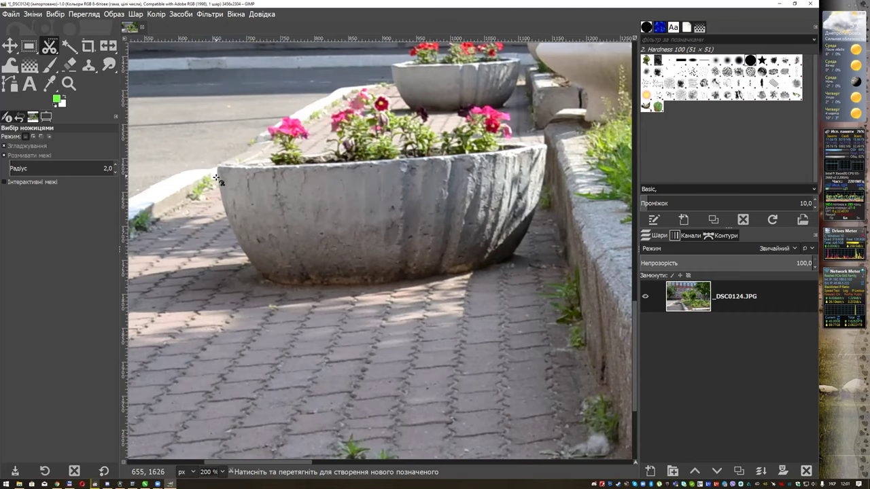
Step: Place scissors-select points from the planter's left rim along its base and up the right side
click(216, 166)
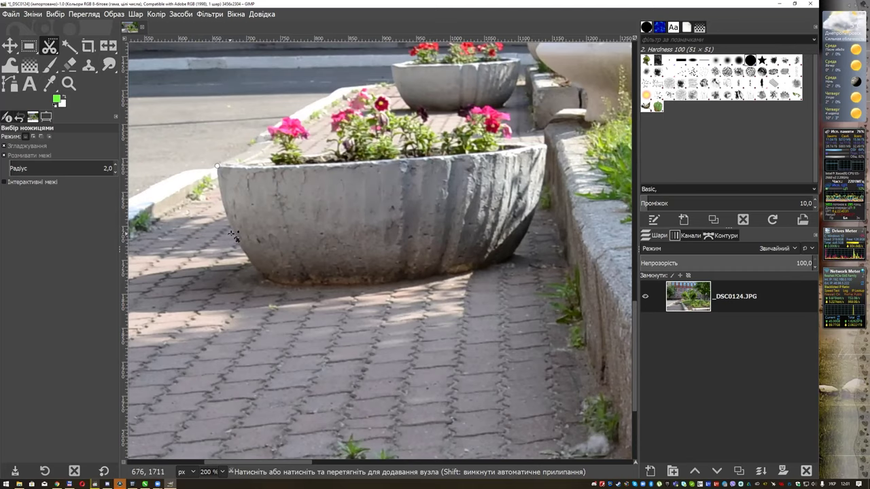
click(232, 235)
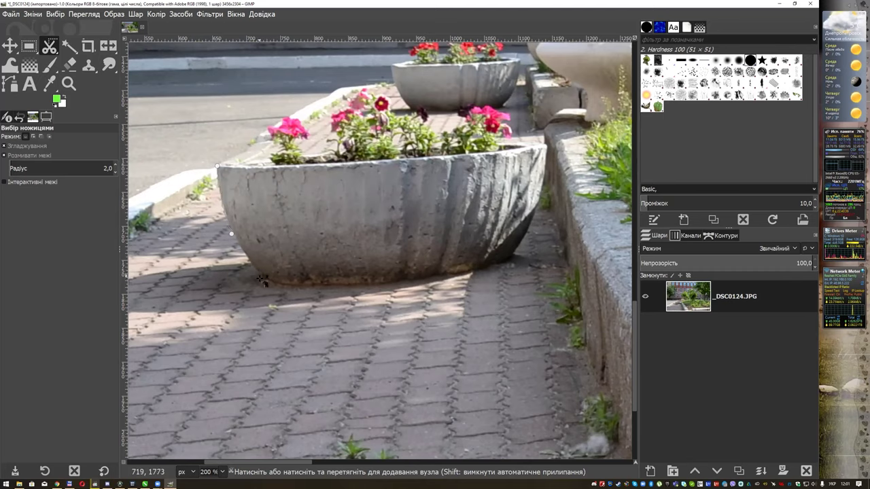
click(264, 277)
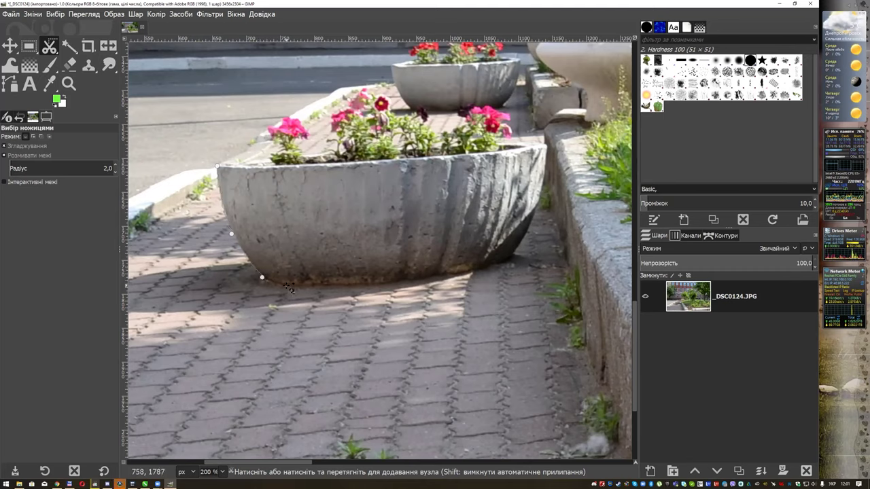
click(348, 284)
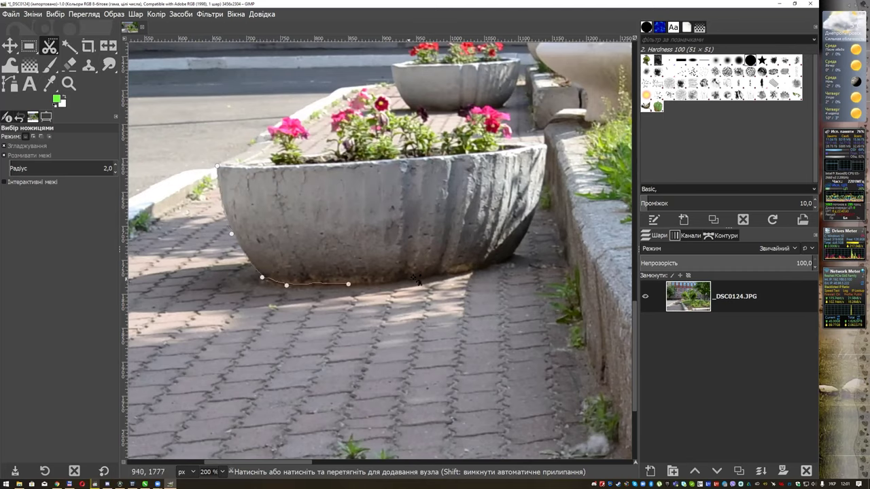
click(431, 276)
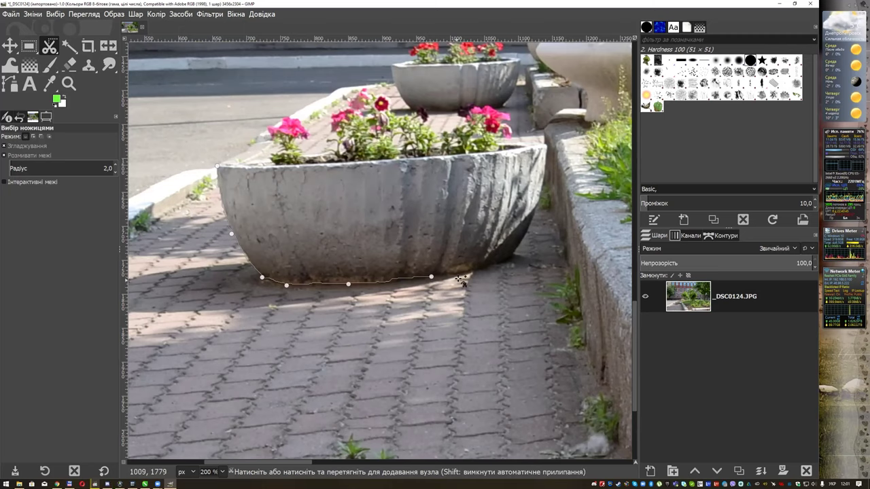
click(474, 274)
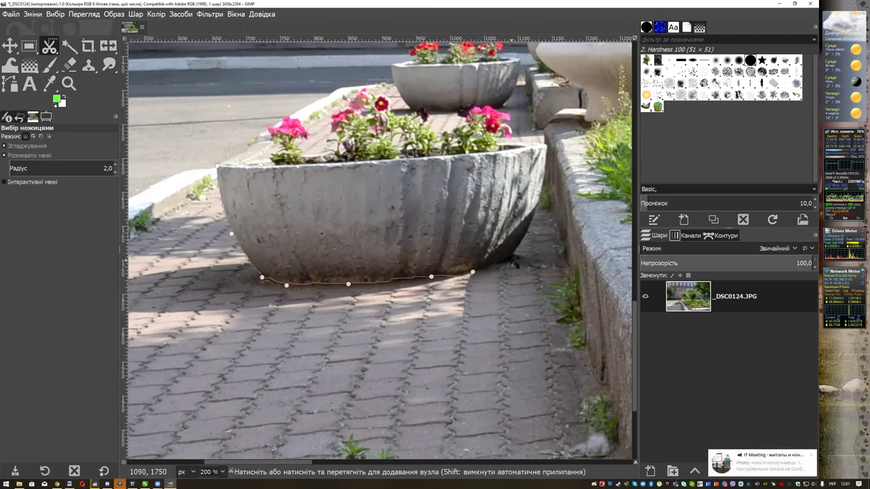
click(501, 260)
click(517, 255)
click(526, 237)
click(536, 205)
click(538, 176)
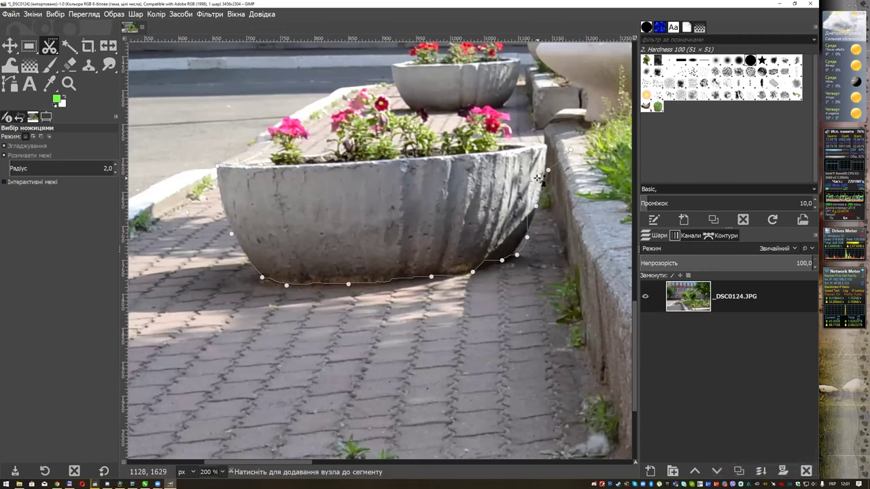
click(548, 169)
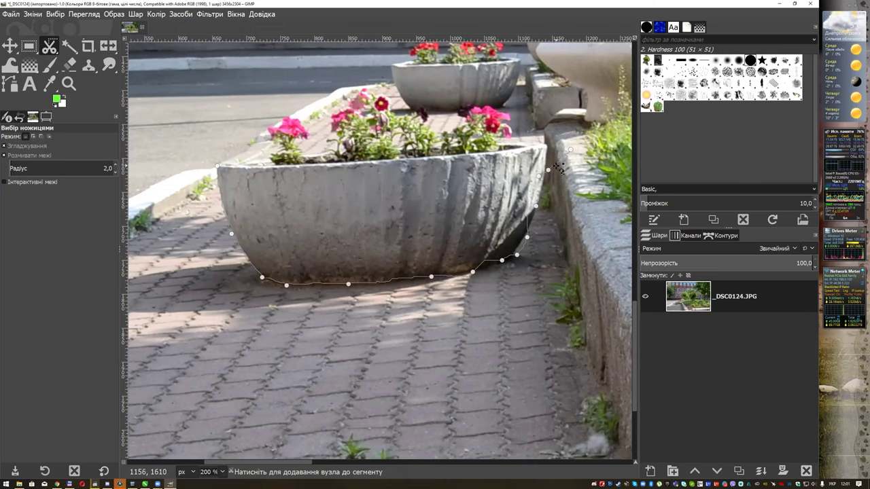
Step: Remove the misplaced points, retrace the right side and flower tops, and close the outline
key(BackSpace)
key(BackSpace)
key(BackSpace)
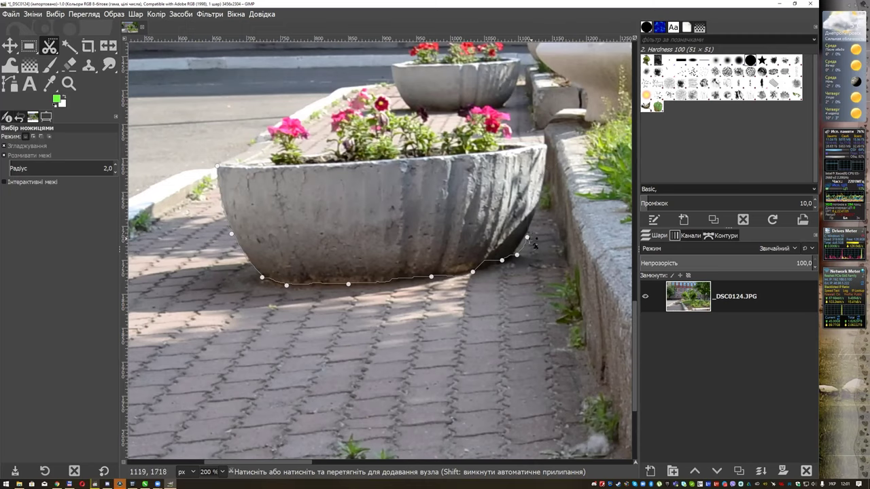
click(513, 253)
click(521, 244)
click(535, 215)
click(540, 188)
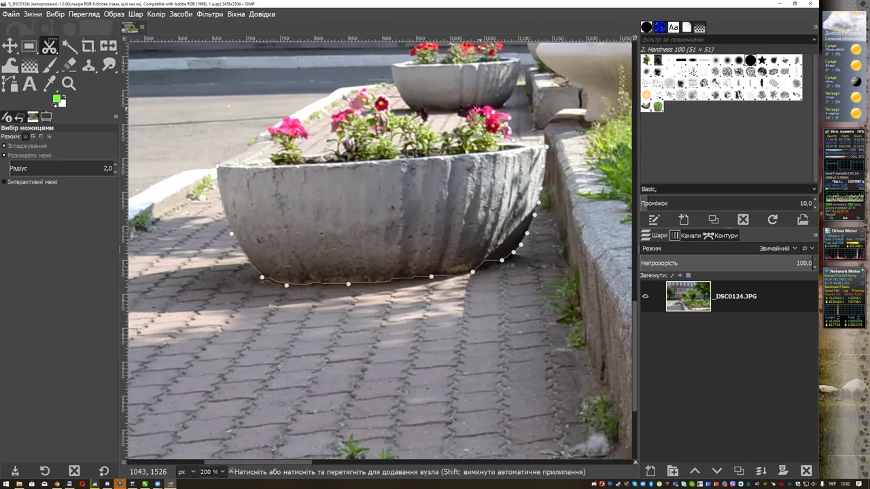
click(423, 111)
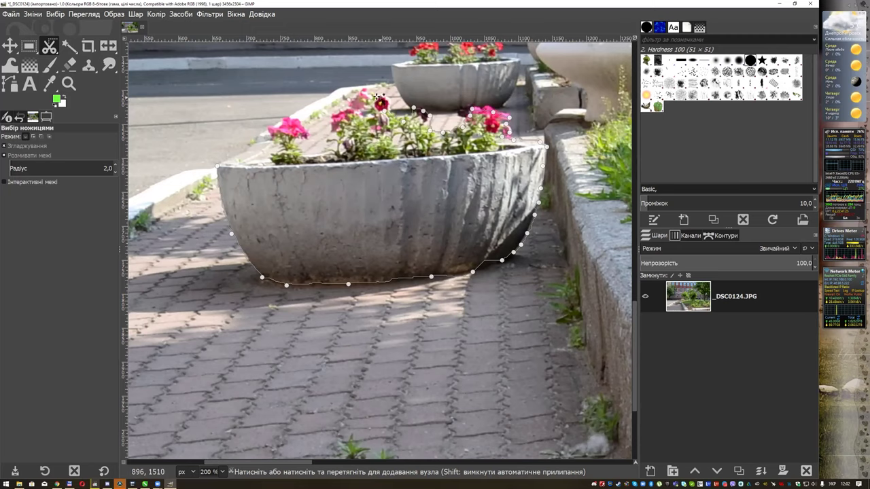
click(322, 148)
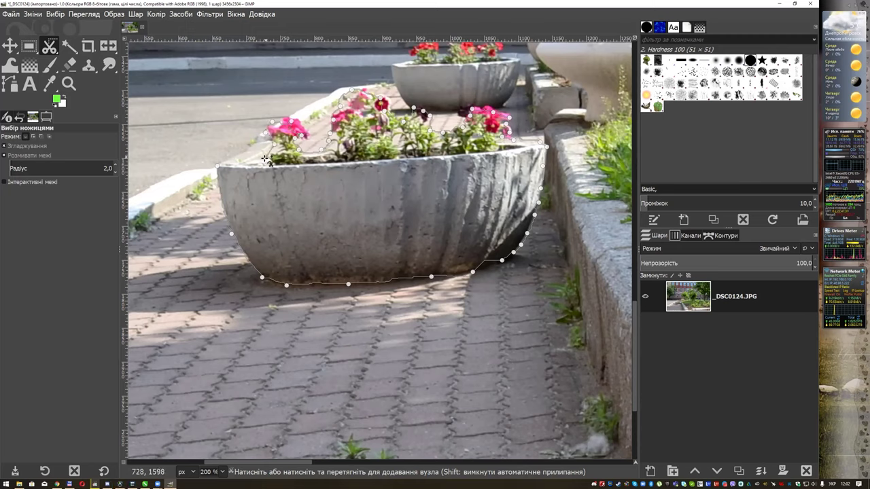
click(218, 165)
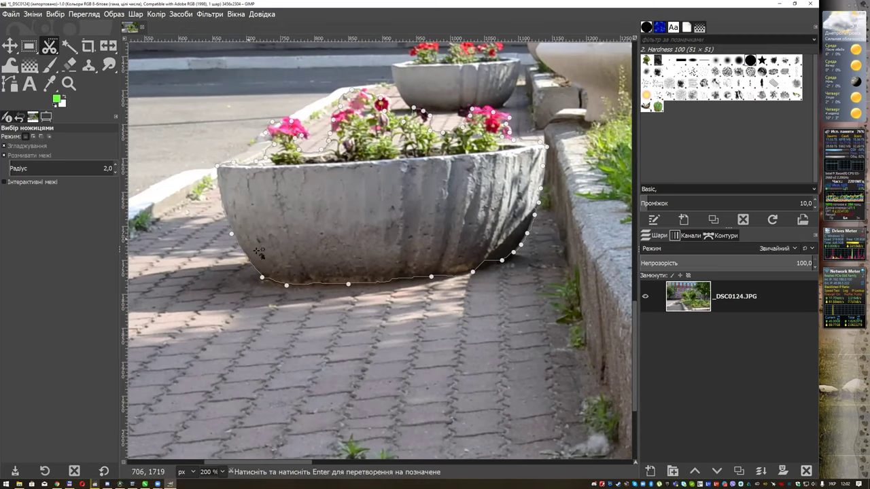
Step: Convert the outline into a selection, then cut and paste the planter as a floating piece
key(Return)
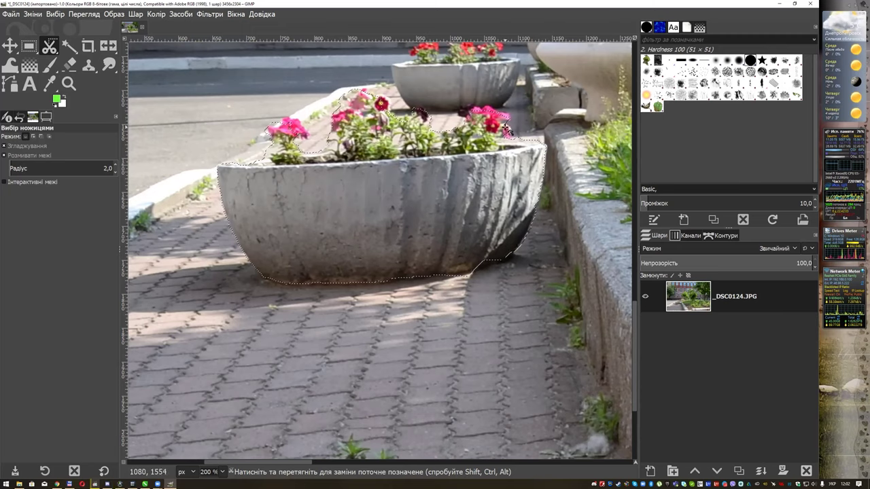
key(ctrl)
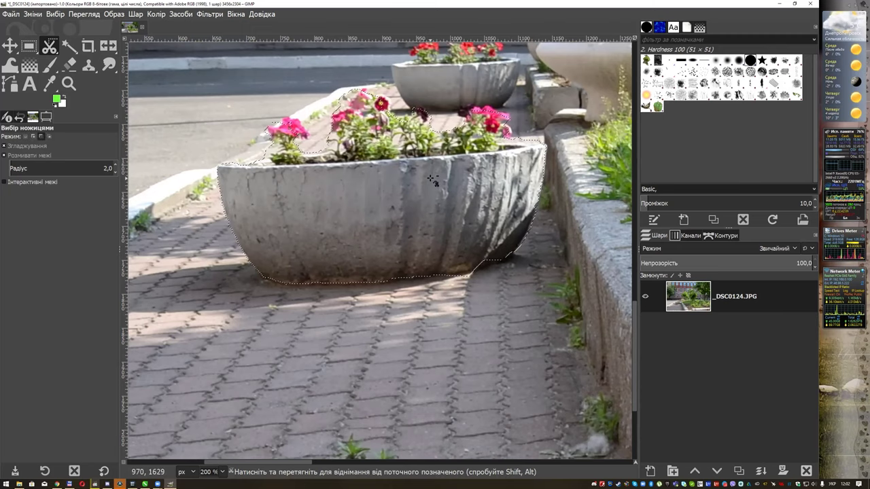
key(ctrl+x)
key(ctrl+v)
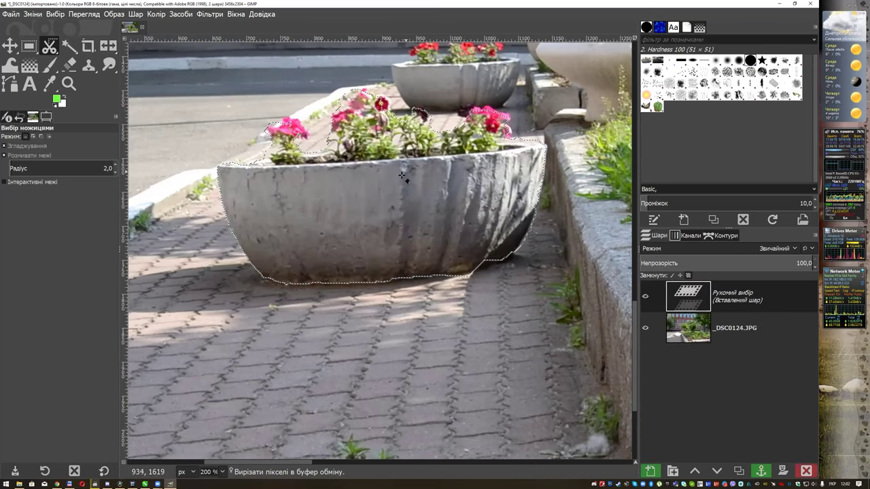
Step: Move the pasted planter down about 175 px, then undo the move, paste and cut
click(9, 46)
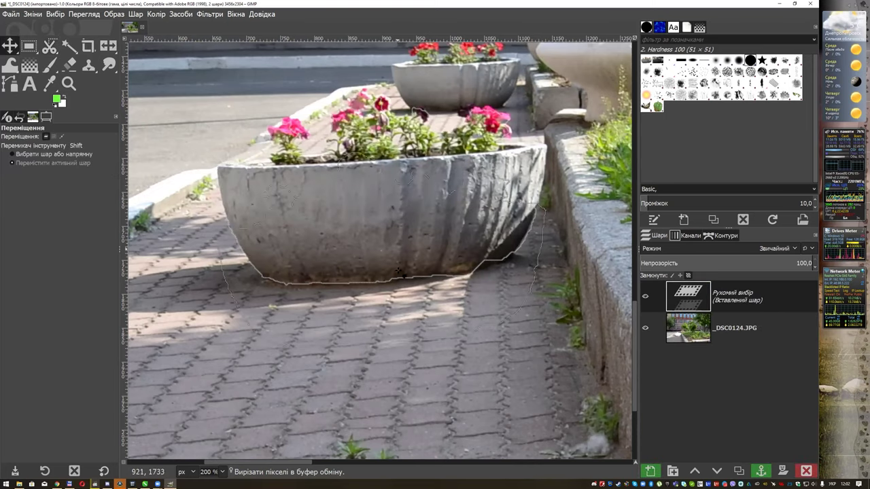
mouse_move(399, 187)
mouse_down()
mouse_move(393, 308)
mouse_move(334, 186)
mouse_move(355, 283)
mouse_up()
scroll(334, 186, down, 2)
scroll(335, 185, down, 1)
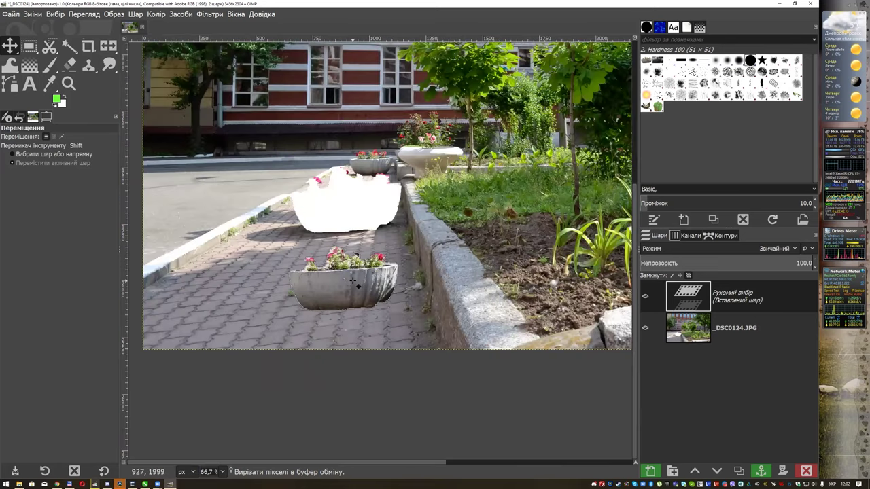
key(ctrl+z)
key(ctrl+z)
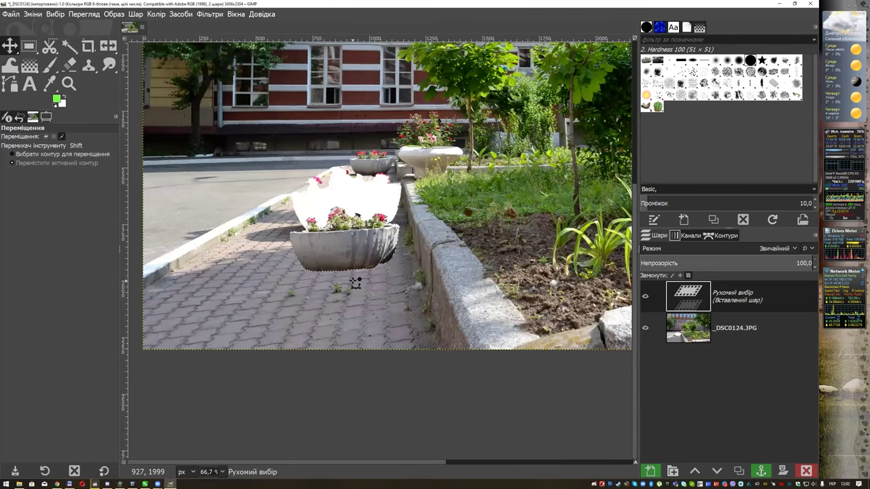
key(ctrl+z)
key(ctrl+z)
key(ctrl+z)
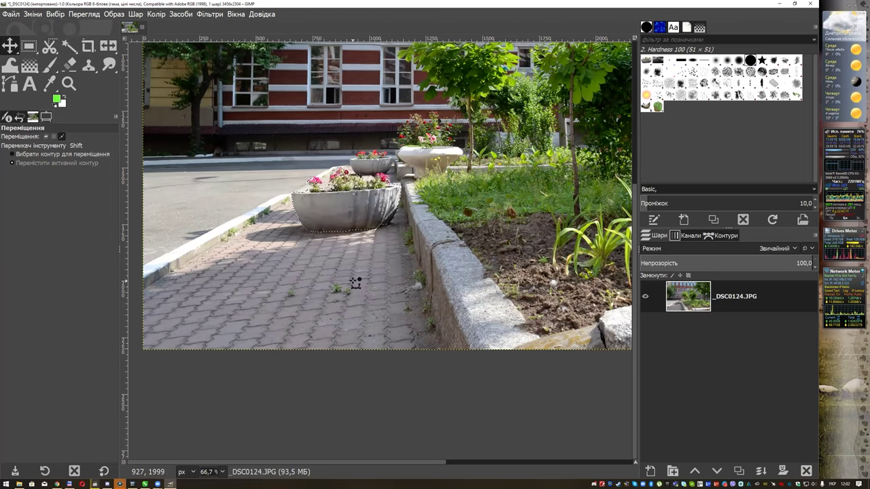
key(ctrl+z)
Step: Copy and paste the planter, then drag the copy down-left onto the pavement
key(ctrl+c)
key(ctrl+v)
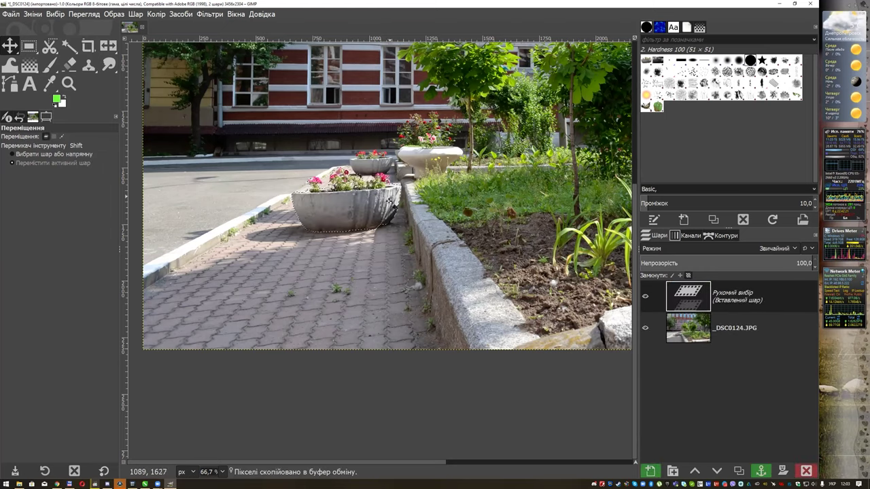
key(plus)
key(plus)
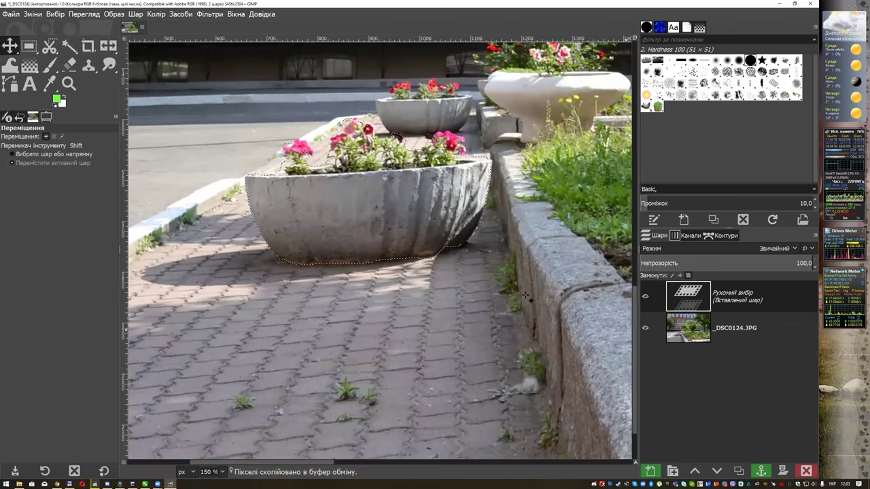
key(ctrl+h)
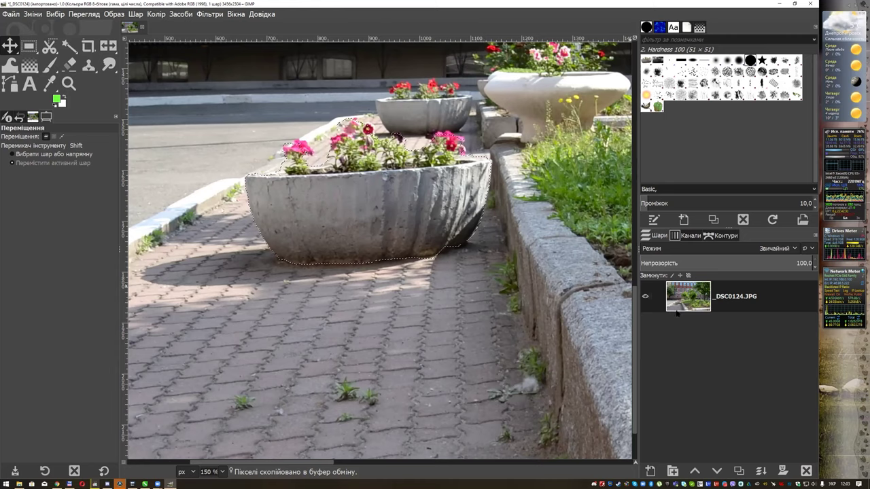
key(ctrl+v)
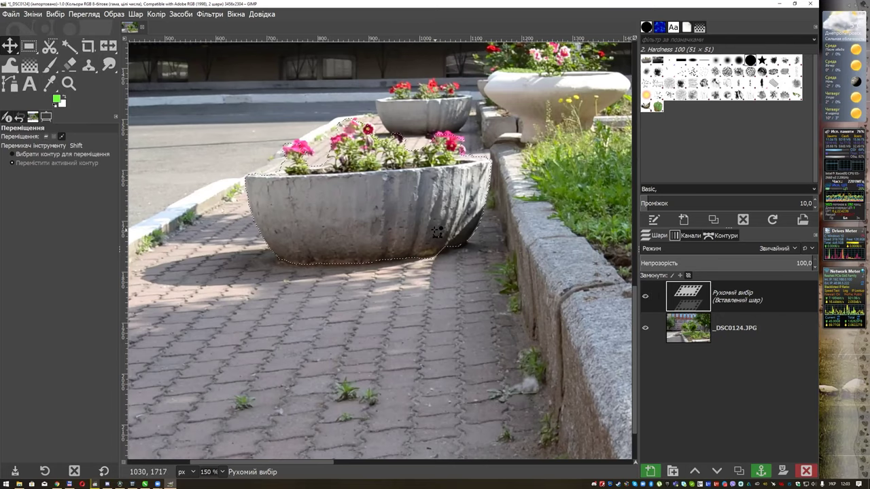
scroll(437, 232, down, 2)
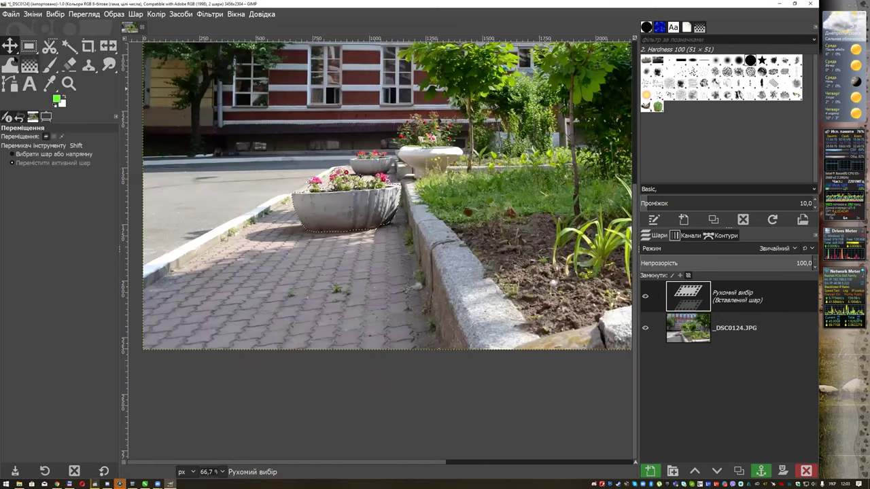
mouse_move(329, 194)
mouse_down()
mouse_move(278, 282)
mouse_move(253, 257)
mouse_up()
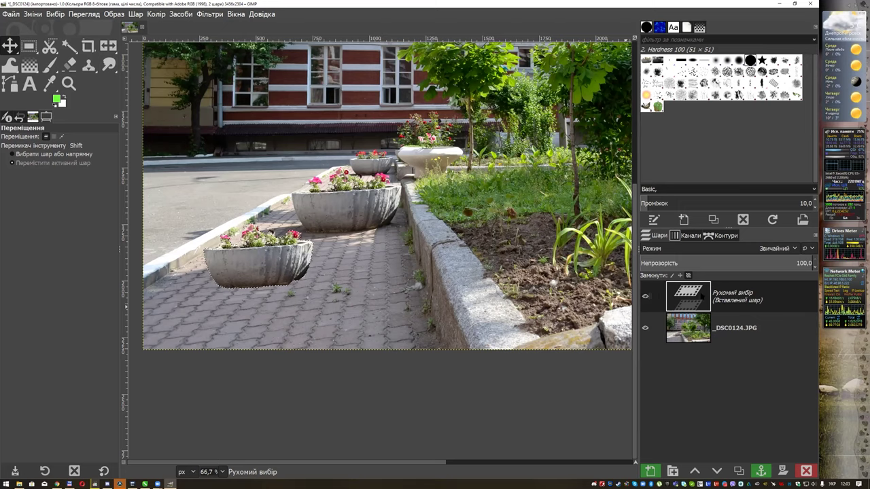
Step: Try the rectangle, scissors and fuzzy select tools, anchor the placed copy, and paste another planter copy
click(30, 47)
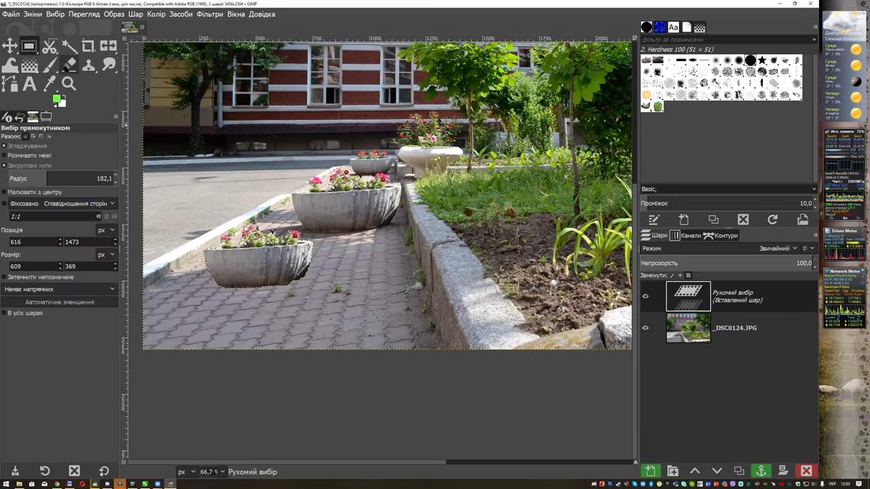
click(49, 47)
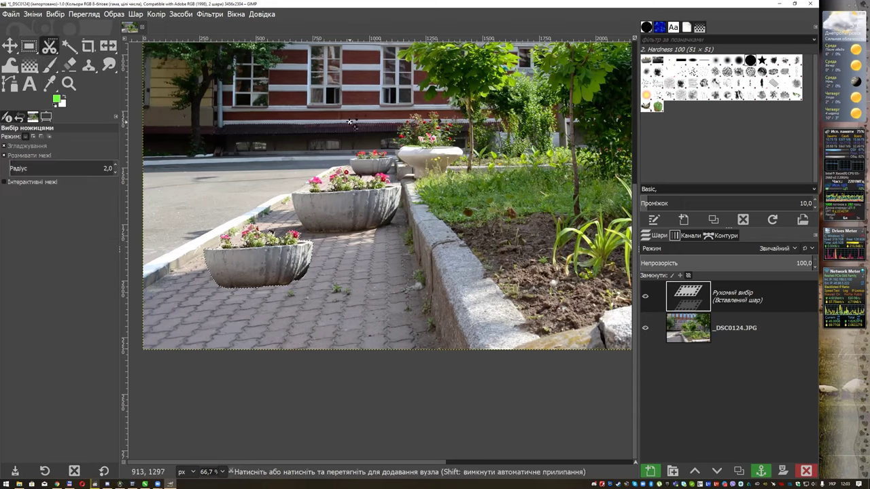
click(69, 46)
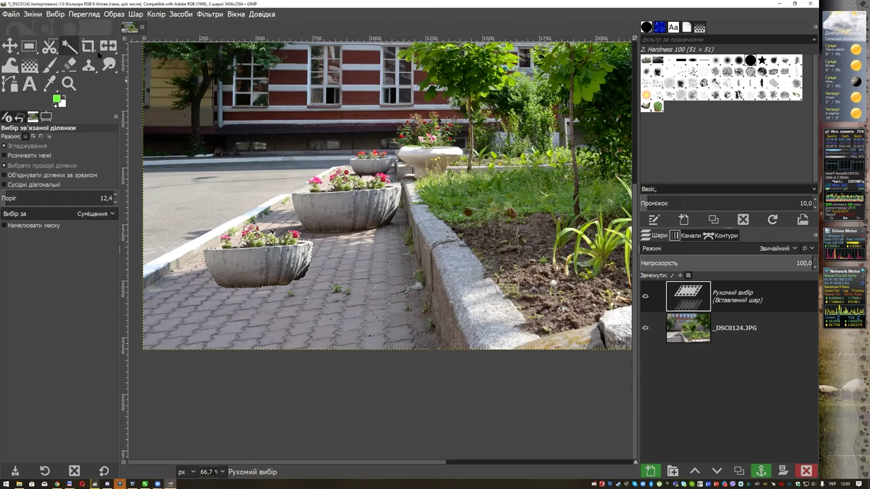
click(385, 302)
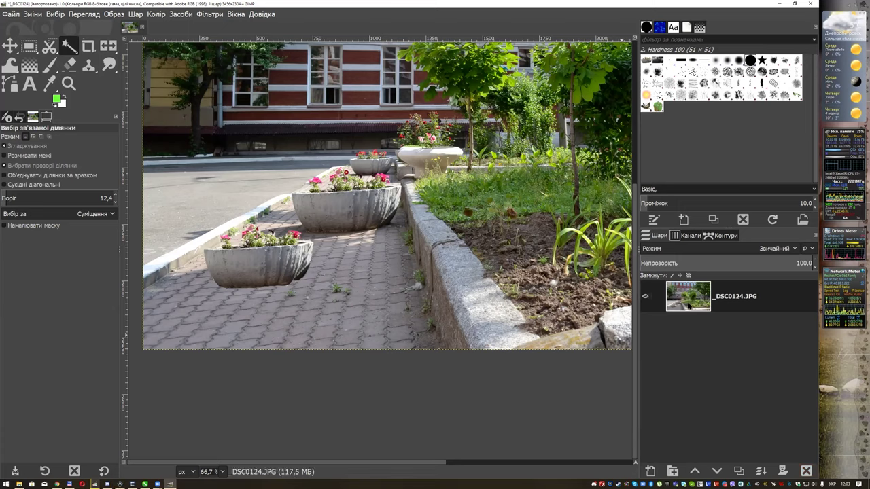
key(ctrl+v)
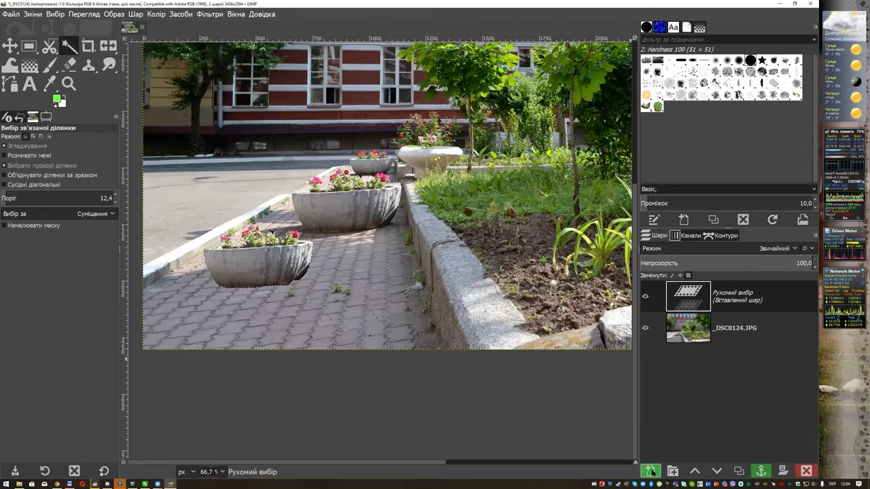
Step: Make the paste a new layer, nudge it upward, and paint a green zigzag over the kerb
click(650, 469)
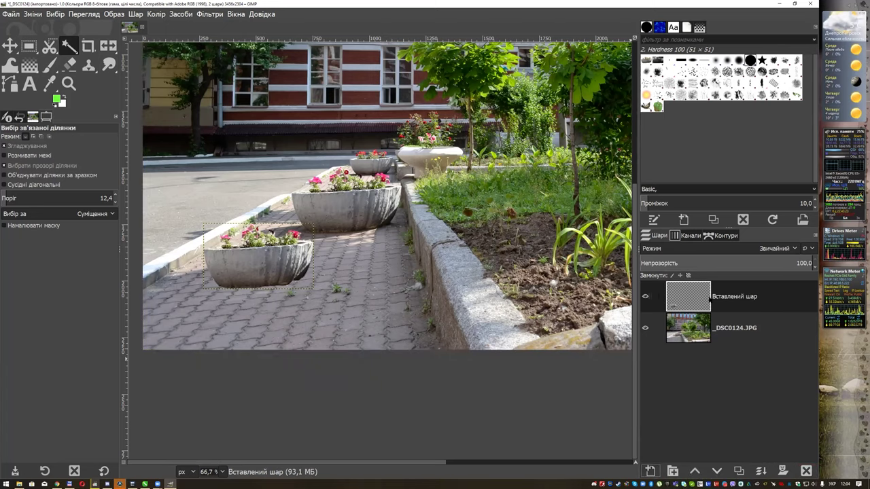
click(9, 45)
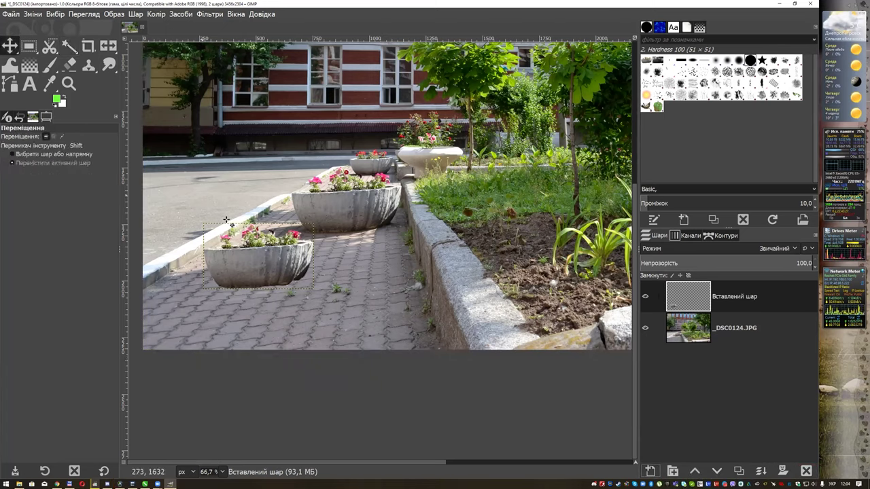
mouse_move(226, 220)
mouse_down()
mouse_move(228, 161)
mouse_move(228, 186)
mouse_up()
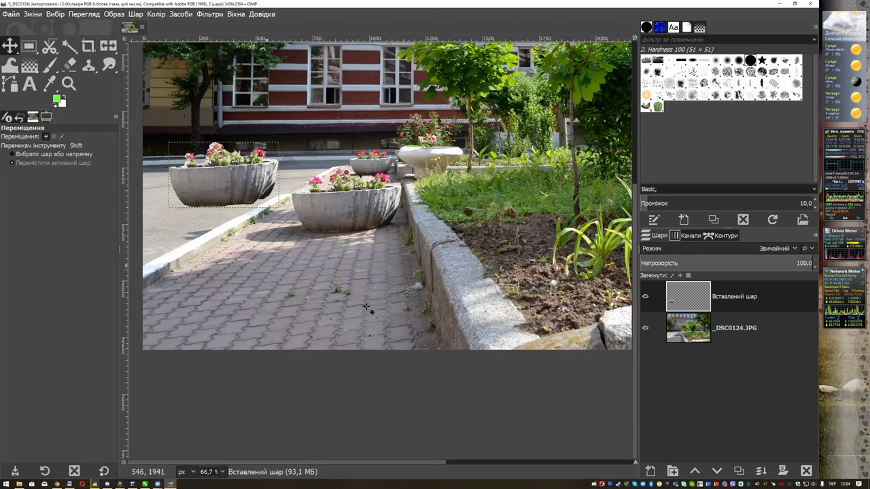
key(Page_Down)
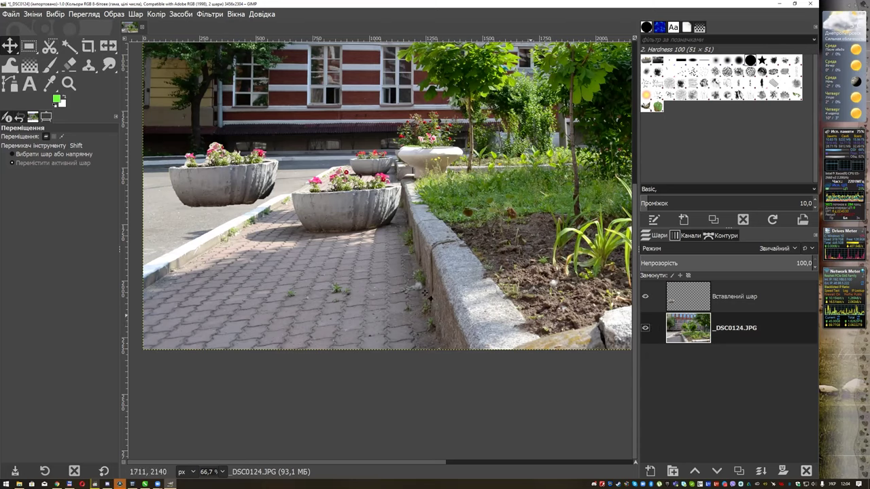
key(p)
mouse_move(371, 273)
mouse_down()
mouse_move(514, 292)
mouse_move(536, 279)
mouse_up()
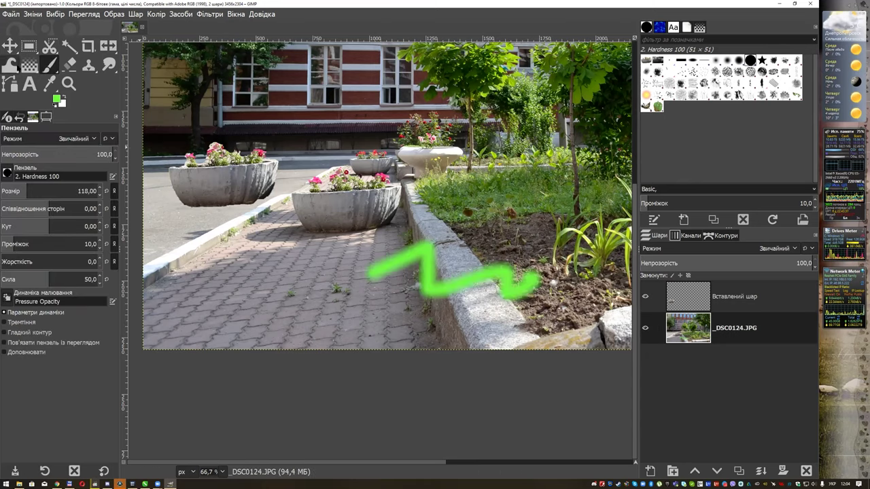
Step: Drag the pasted flowerpot layer back onto the walkway lower left
key(m)
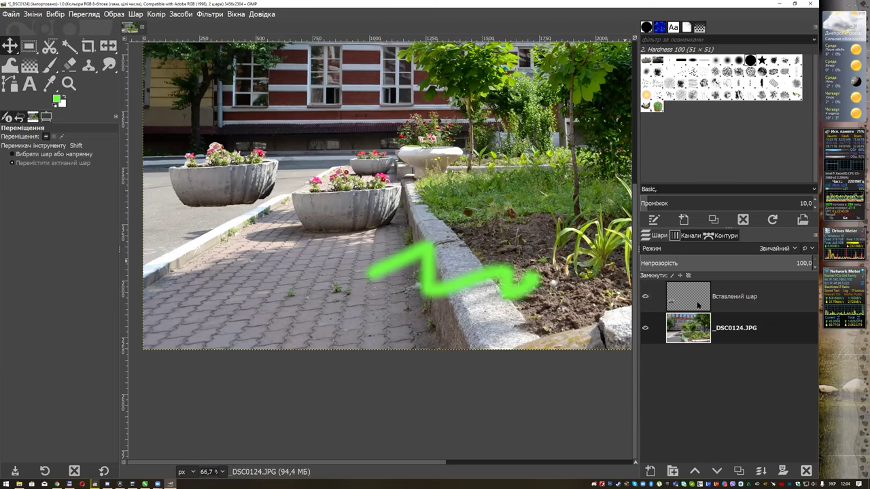
click(698, 305)
mouse_move(231, 180)
mouse_down()
mouse_move(515, 211)
mouse_move(288, 279)
mouse_up()
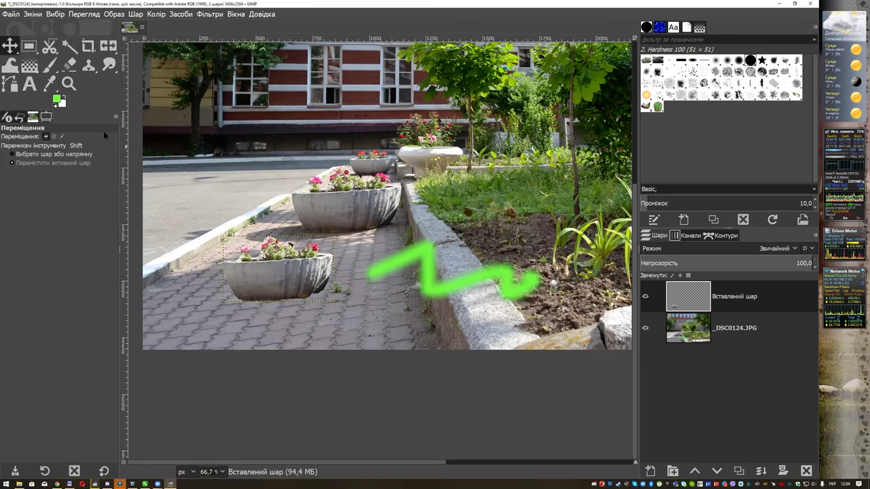
mouse_move(421, 138)
mouse_down()
mouse_move(461, 247)
mouse_move(457, 277)
mouse_up()
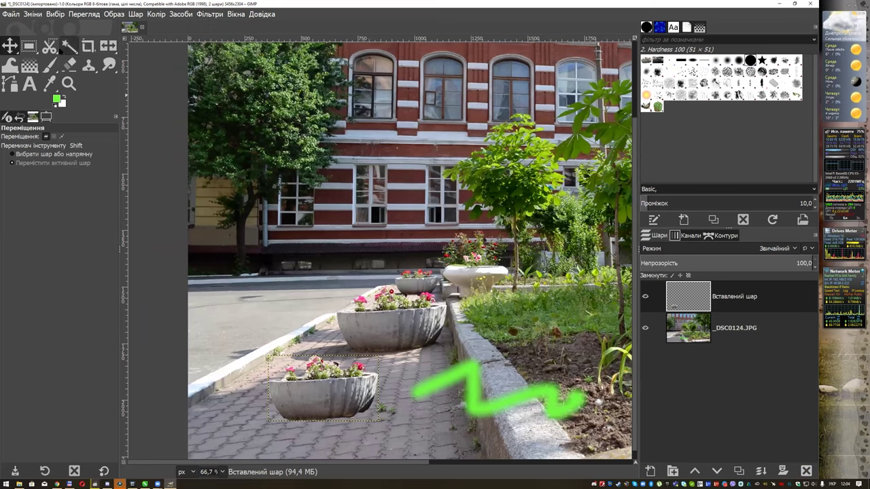
click(53, 49)
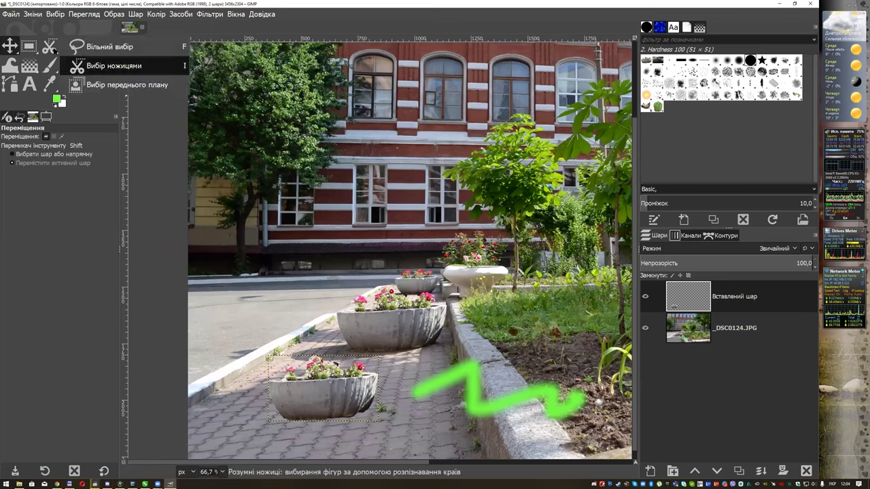
Step: Make the photo layer active and pick the Foreground Select tool
click(718, 346)
click(719, 346)
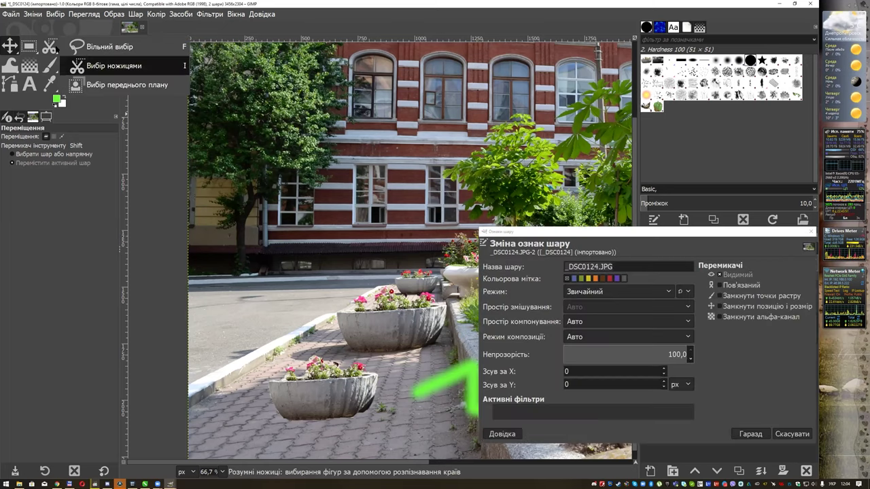
click(810, 231)
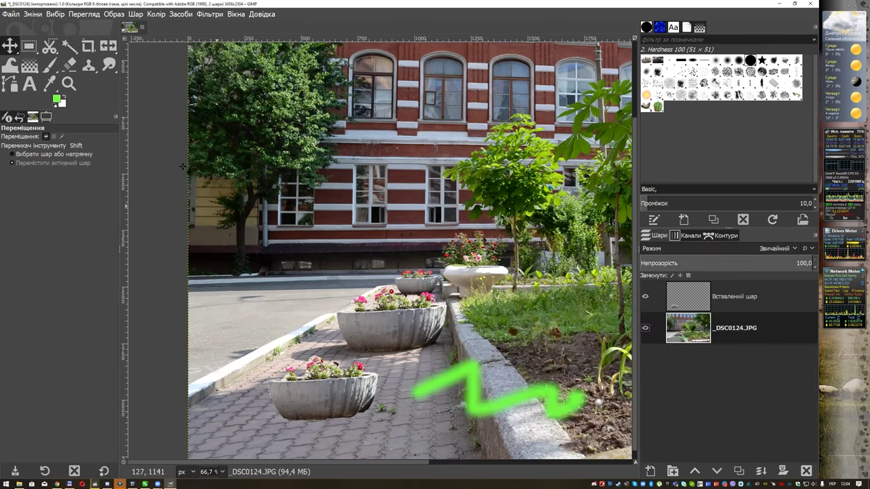
click(49, 46)
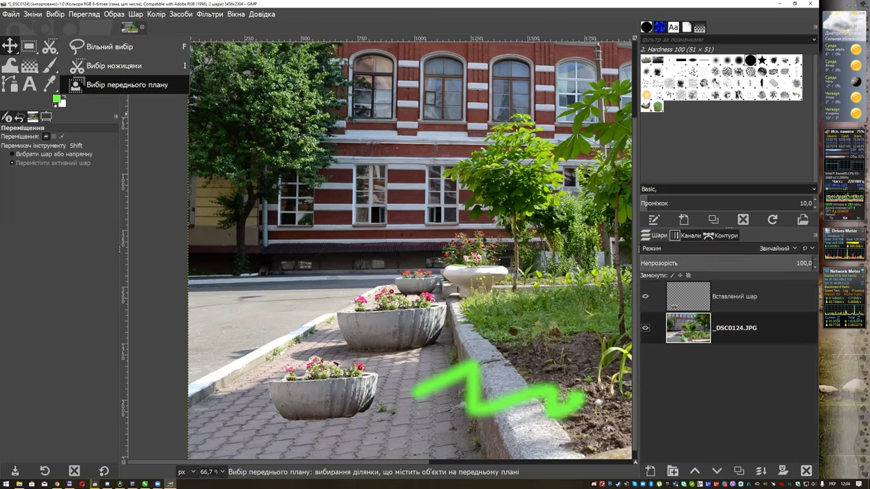
click(82, 83)
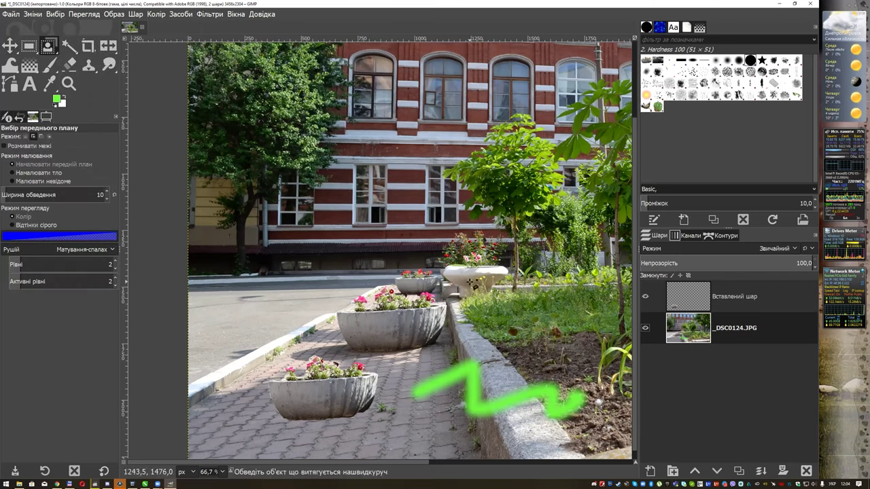
Step: Outline the middle flowerpot, paint it as foreground, and compute the selection
drag(345, 303, 435, 345)
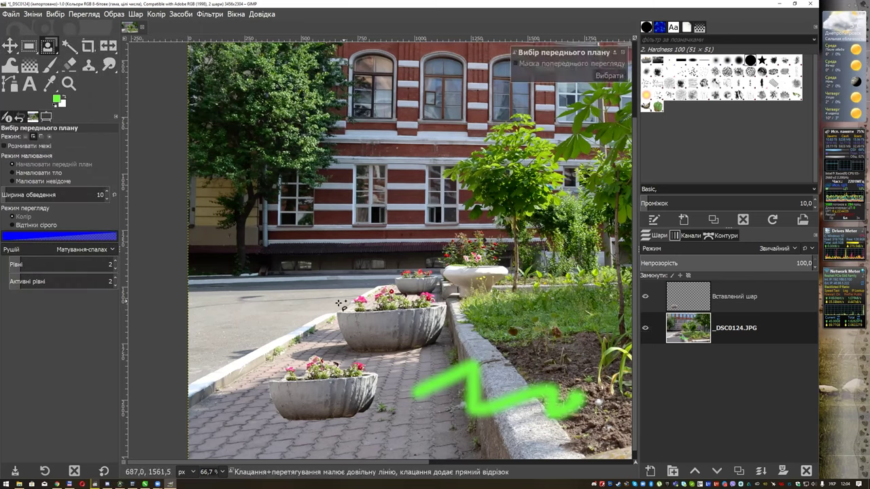
mouse_move(446, 307)
mouse_down()
mouse_move(356, 292)
mouse_move(345, 310)
mouse_up()
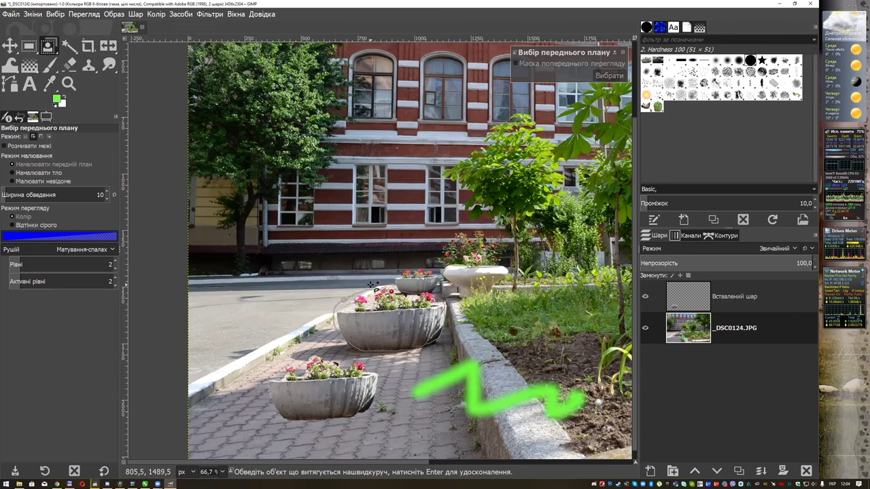
key(Return)
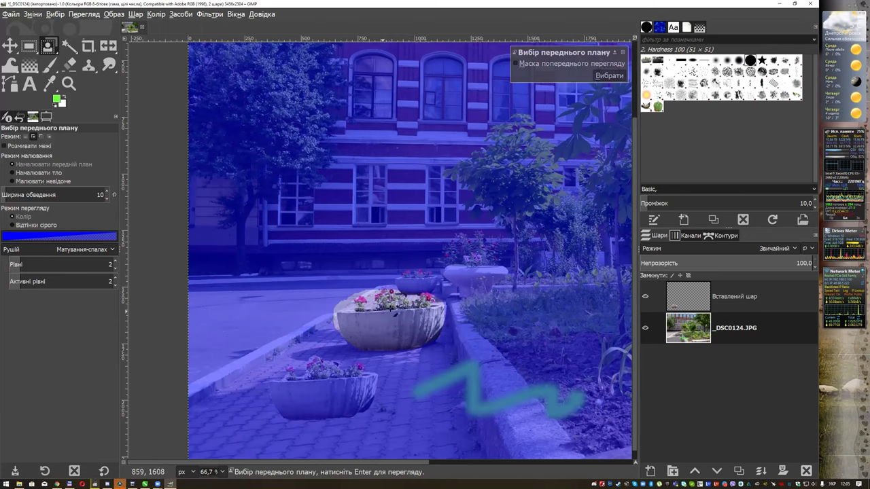
drag(379, 314, 343, 332)
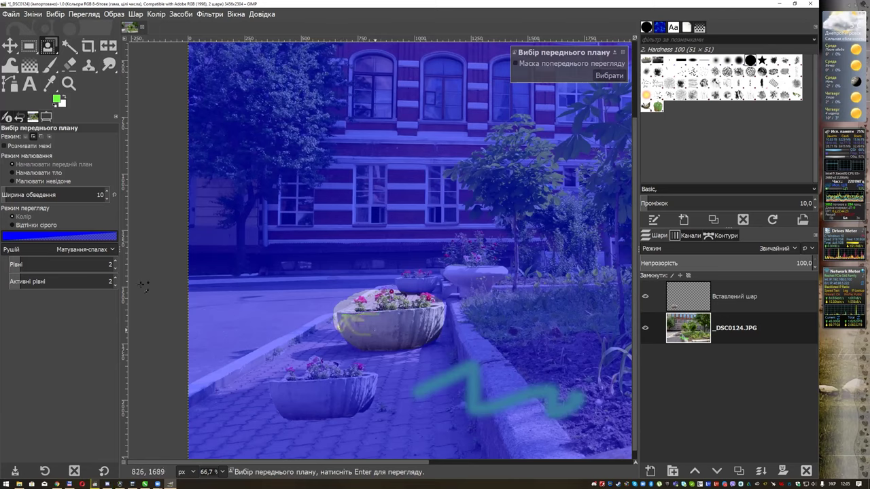
mouse_move(384, 313)
mouse_down()
mouse_move(335, 328)
mouse_move(338, 340)
mouse_up()
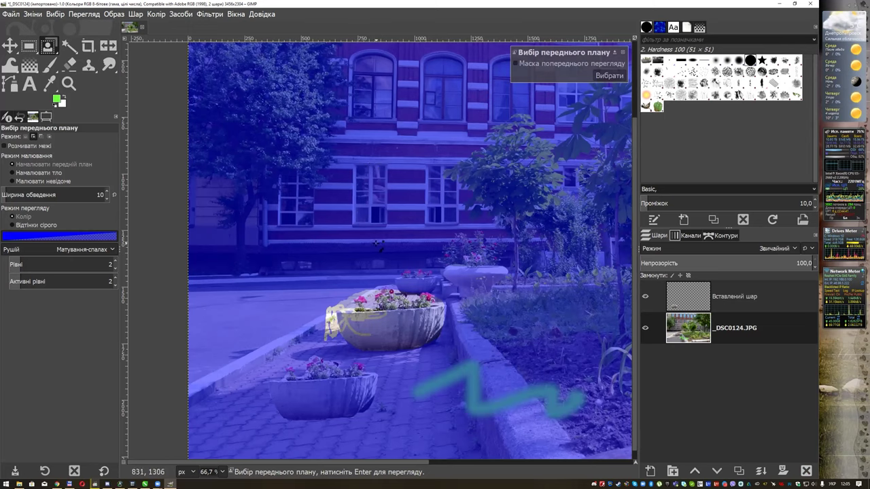
click(601, 77)
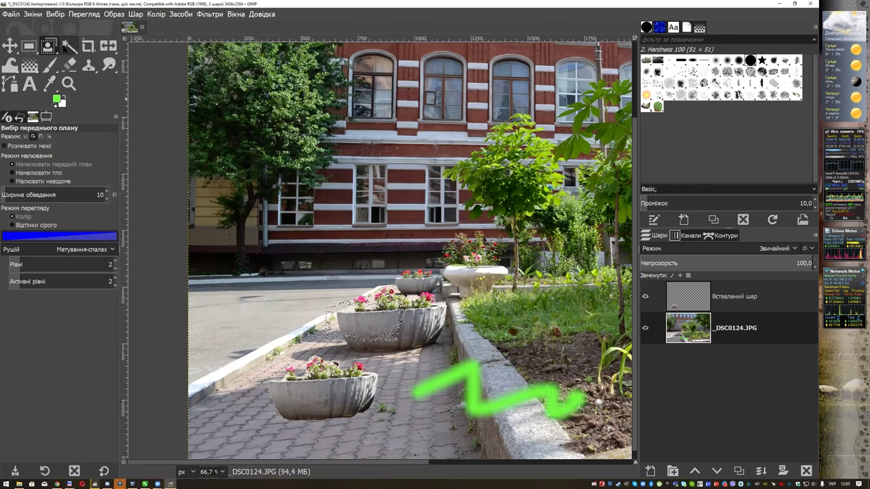
Step: Drop the flowerpot selection and switch to the Fuzzy Select tool
right_click(328, 213)
mouse_move(346, 246)
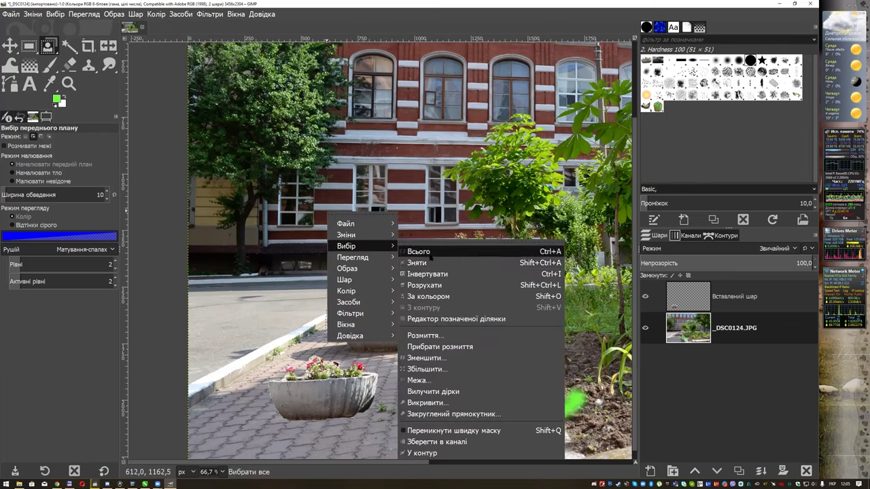
click(416, 263)
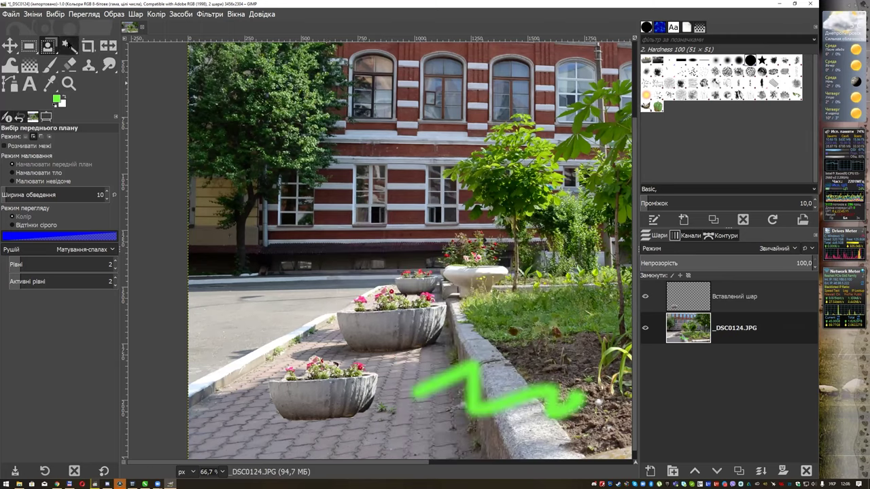
click(69, 45)
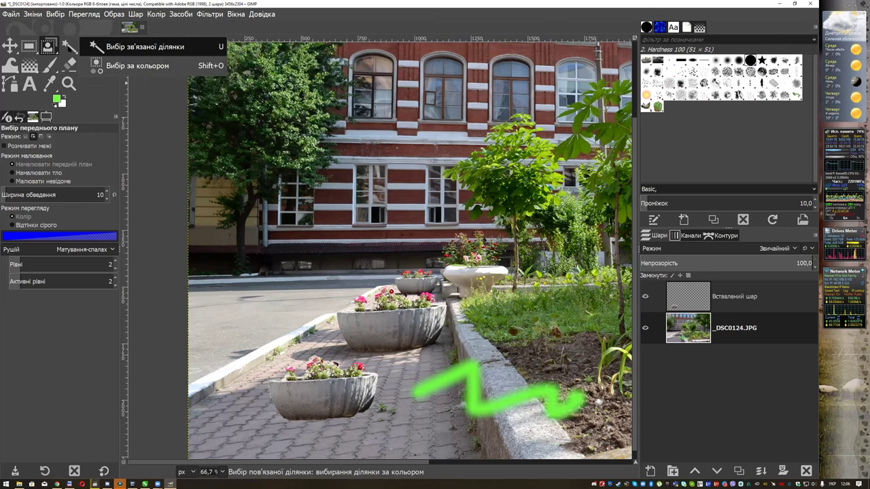
click(136, 47)
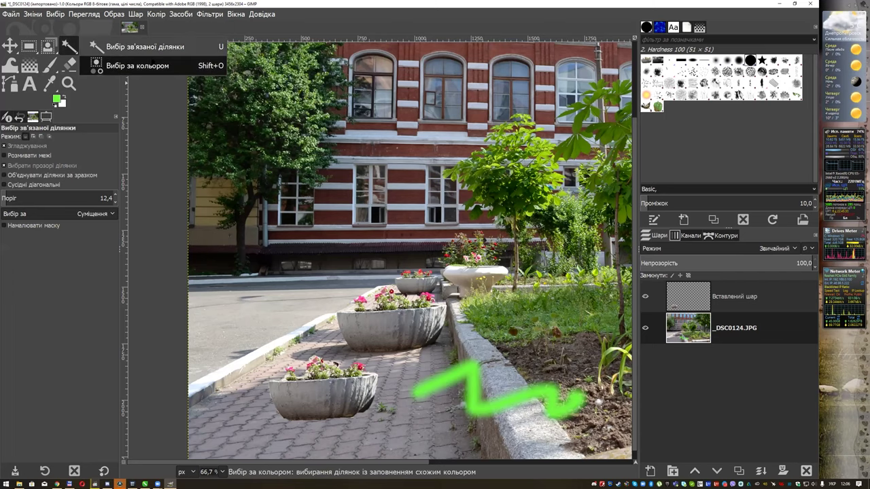
click(179, 46)
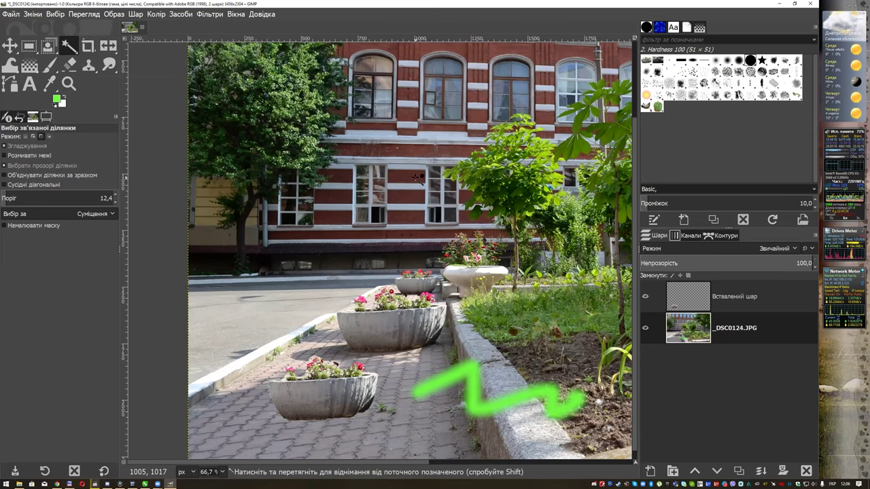
mouse_move(418, 179)
mouse_down()
mouse_move(411, 234)
mouse_move(389, 276)
mouse_up()
Step: Fuzzy-select a window patch, the red brick stripe and the brick pilasters on the facade
click(384, 257)
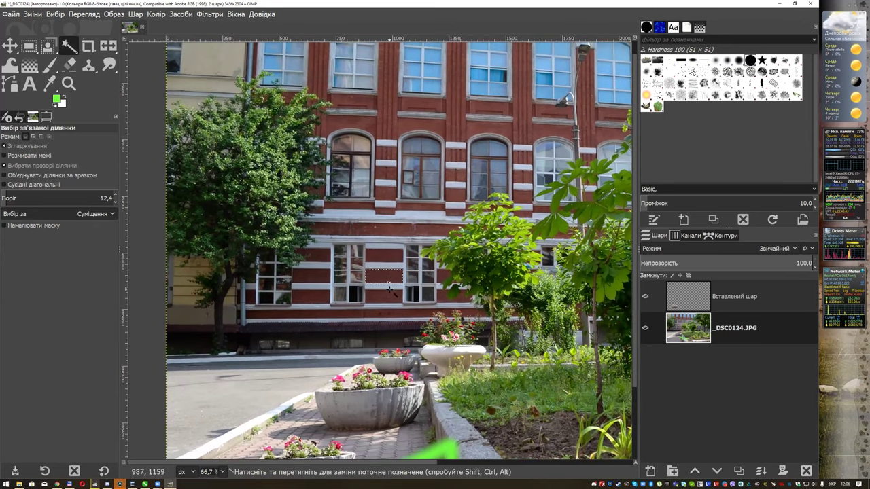
click(282, 317)
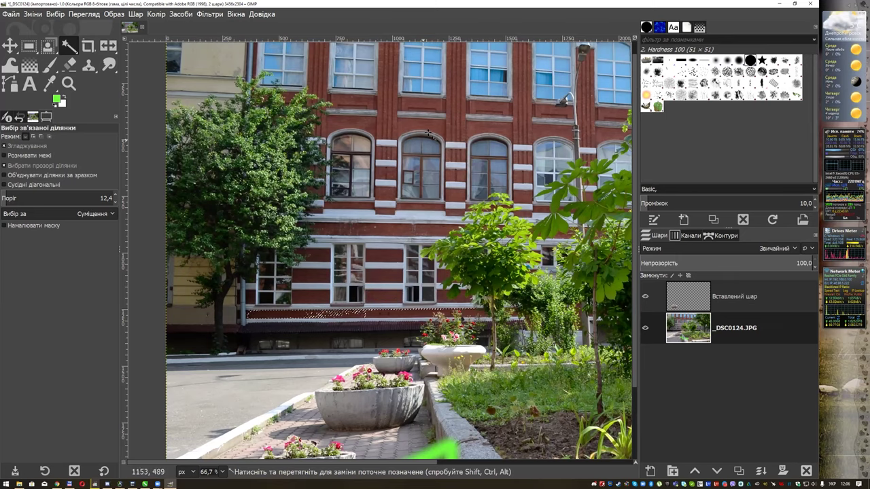
drag(436, 119, 475, 127)
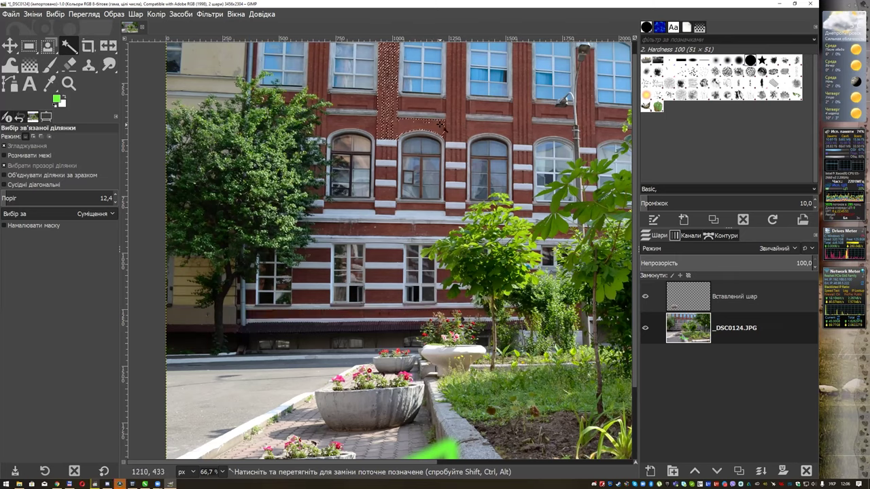
click(475, 127)
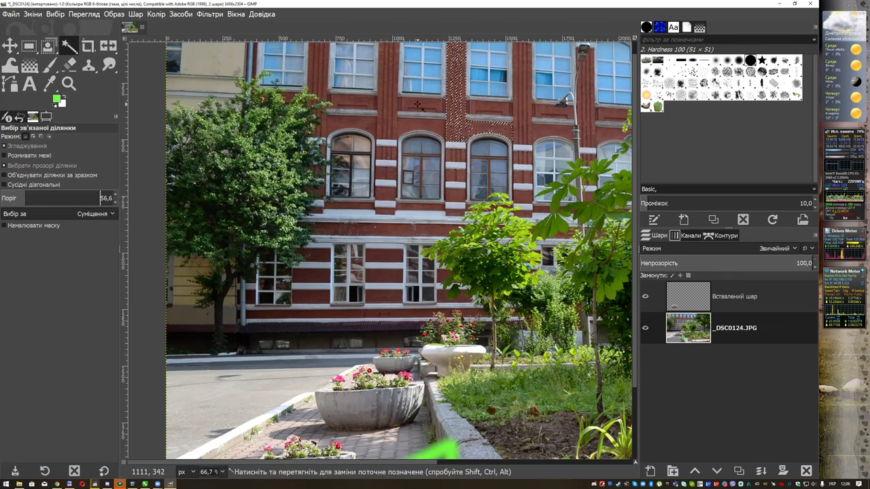
Step: Clear the selection, reselect the brick facade, and lower the threshold to 27.9
key(ctrl+shift+a)
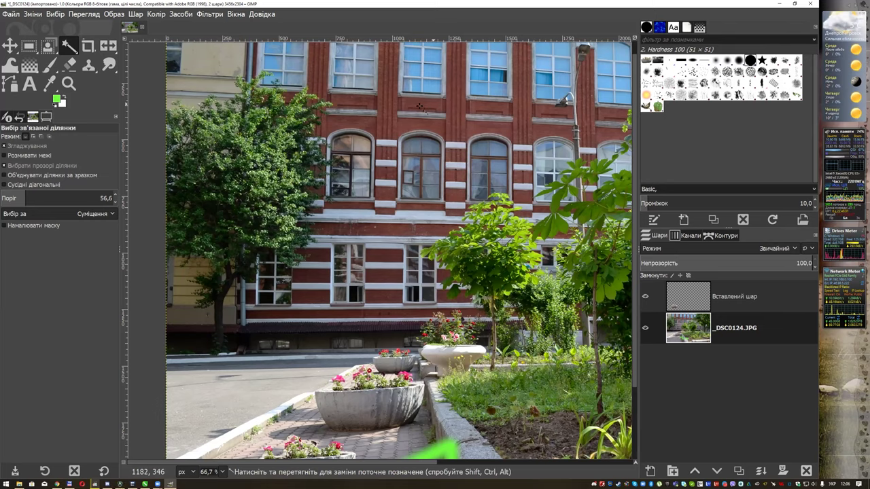
click(422, 108)
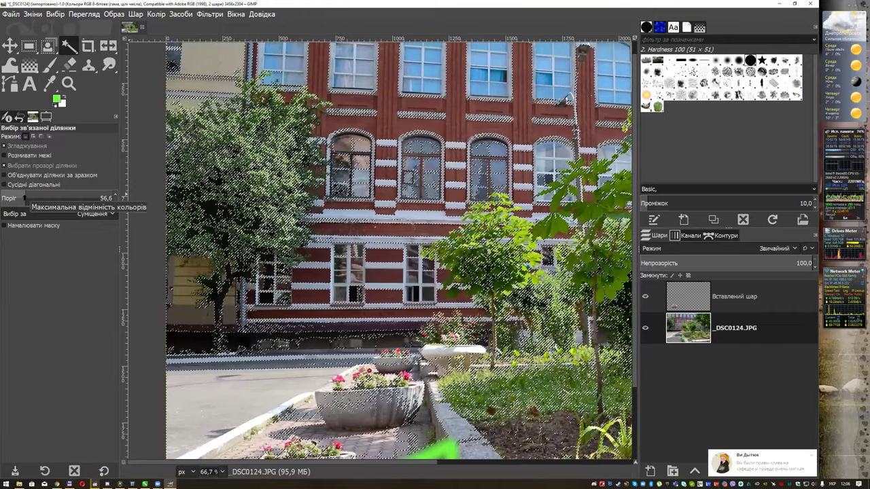
scroll(24, 199, down, 7)
drag(23, 198, 11, 199)
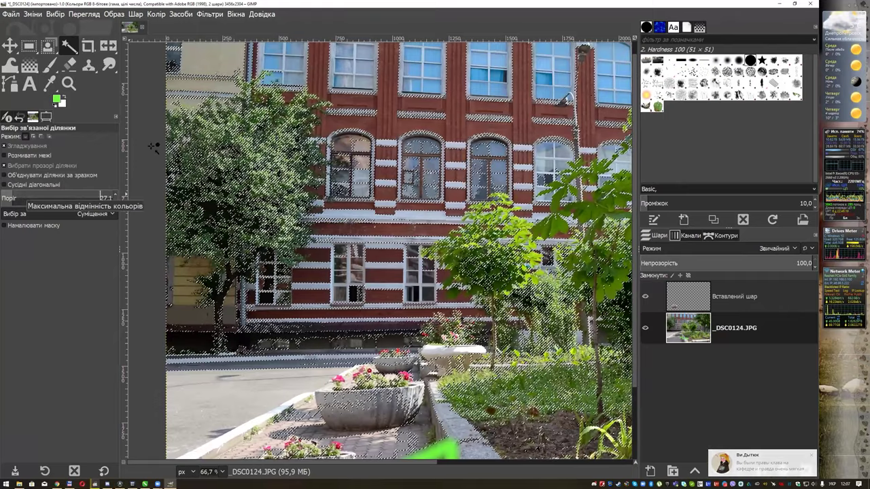
Step: Clear the selection and re-select facade spots, ending on the left window trim at threshold 27.1
right_click(430, 134)
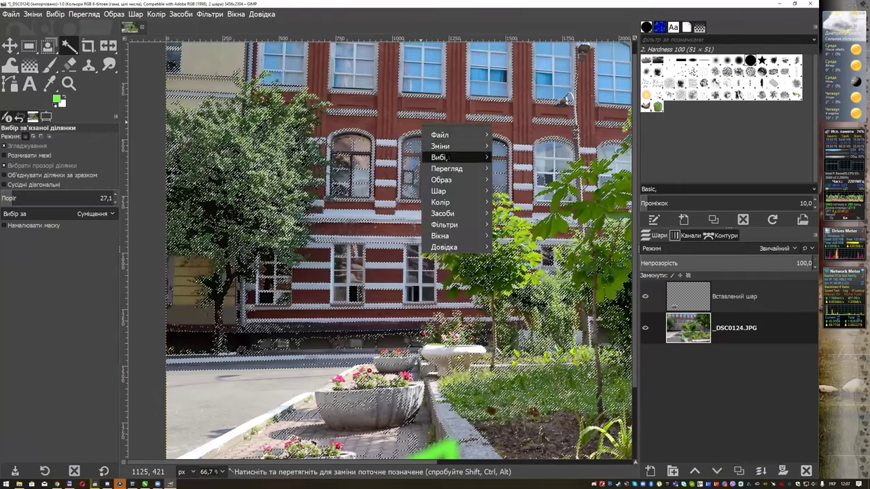
click(523, 173)
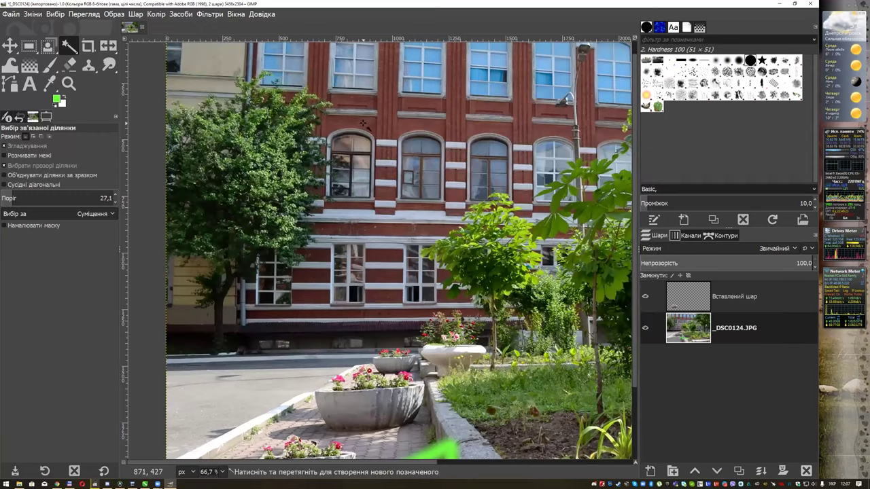
click(363, 123)
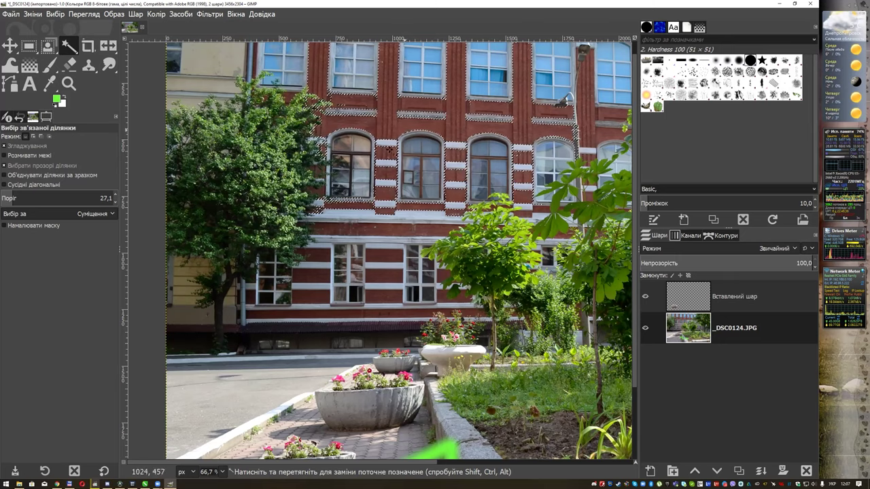
click(381, 267)
click(388, 254)
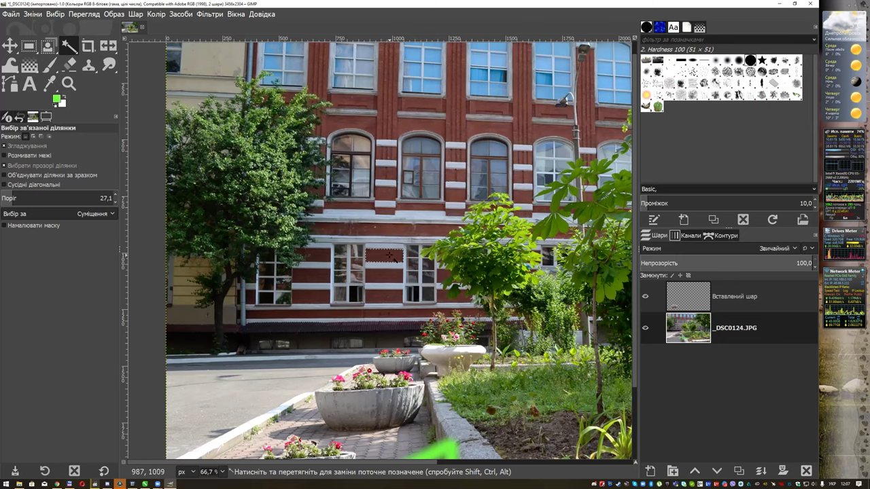
click(324, 277)
drag(324, 276, 316, 284)
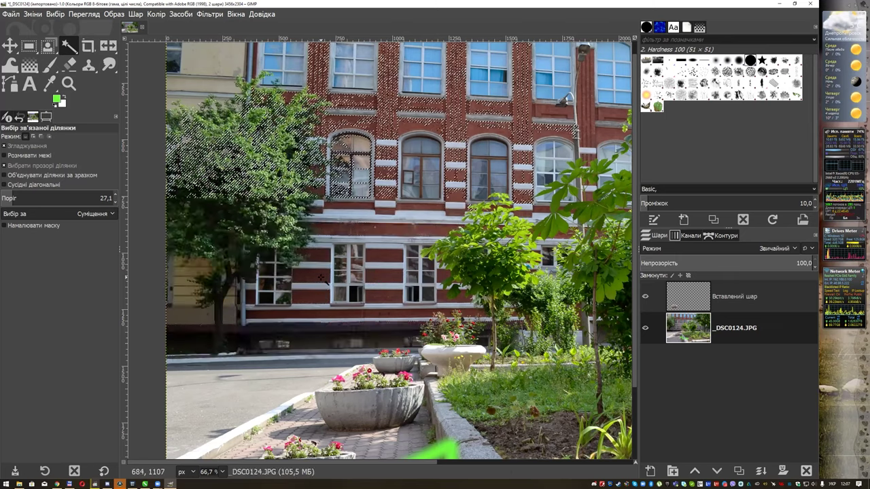
click(320, 295)
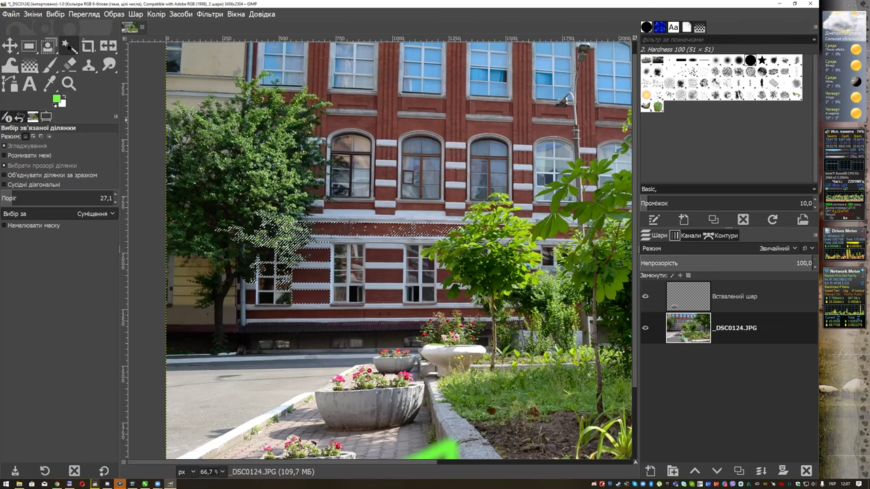
Step: Select all red brick by colour, lower the Fuzzy Select threshold to 22.5, then select none
click(136, 66)
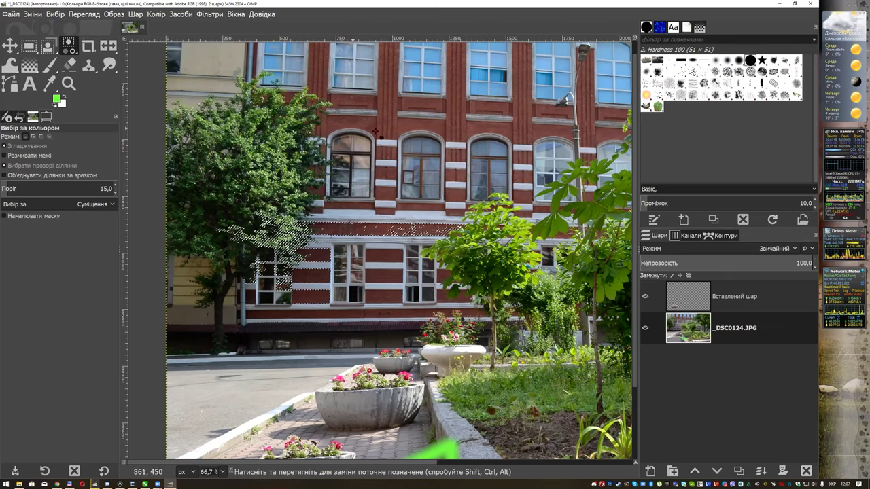
click(362, 124)
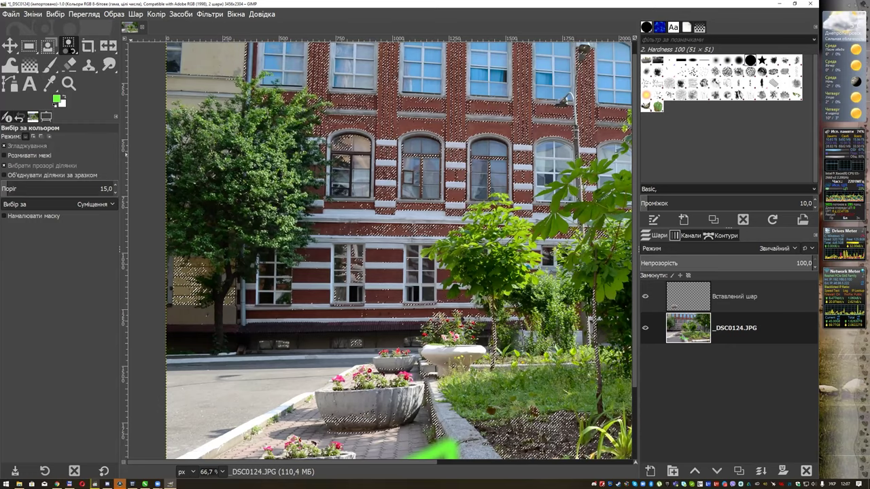
click(102, 42)
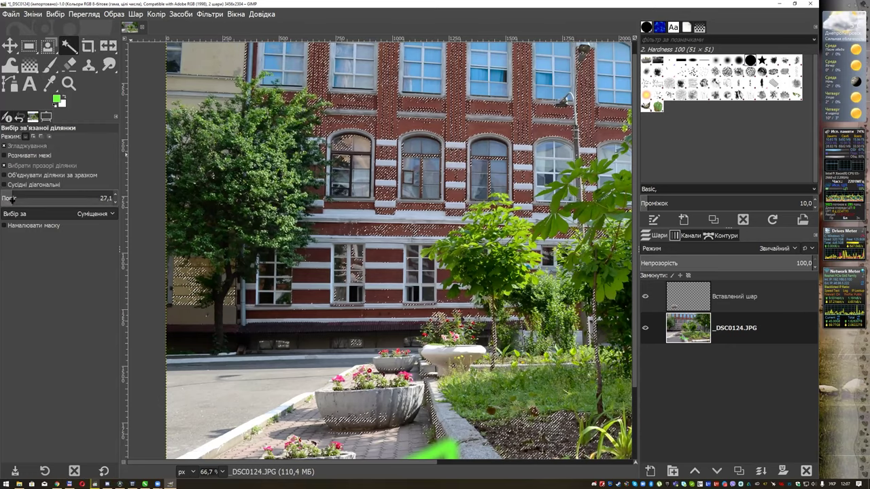
drag(12, 199, 12, 198)
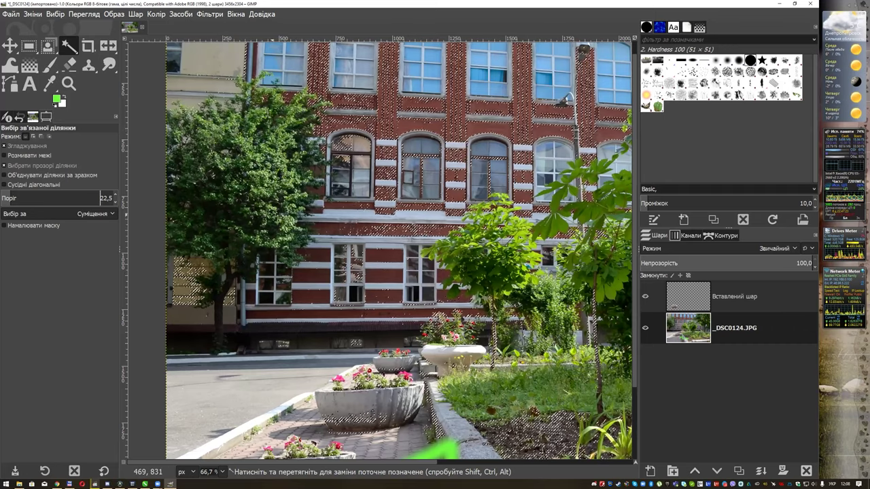
right_click(331, 141)
mouse_move(363, 169)
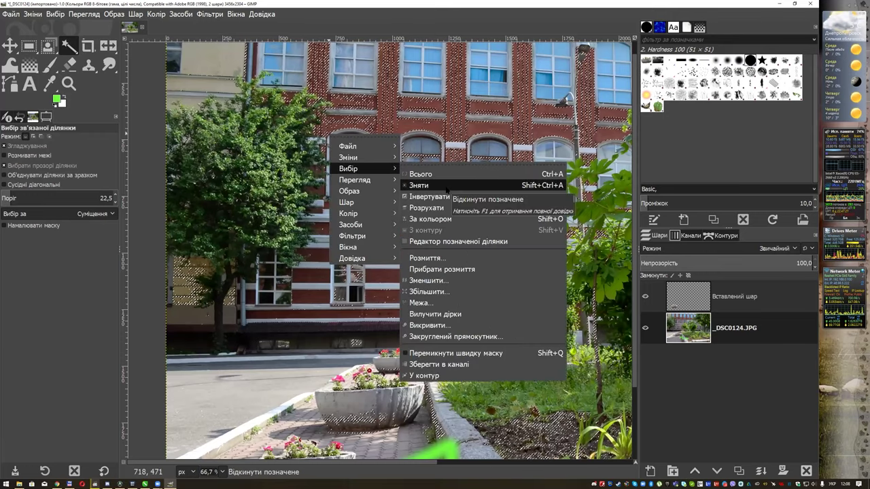
click(447, 186)
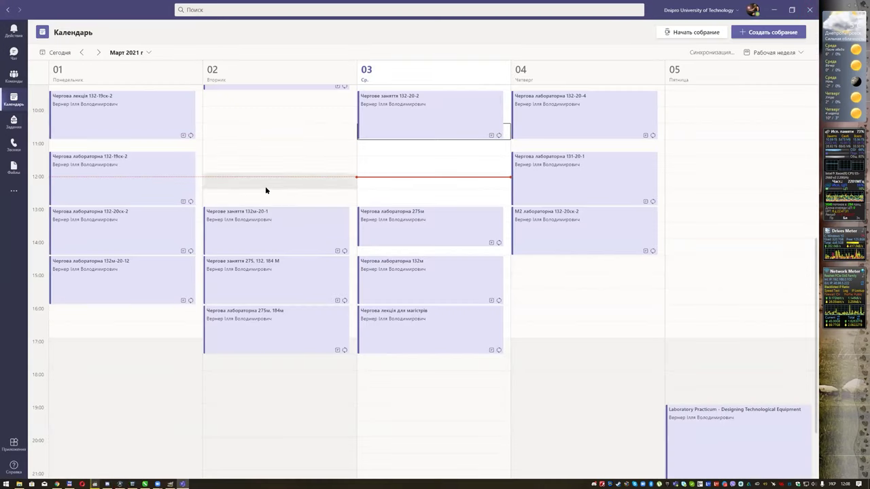
Step: Browse the team files to Лабораторная 1 выделение, show lab1.jpg's actions, then close Teams
click(18, 79)
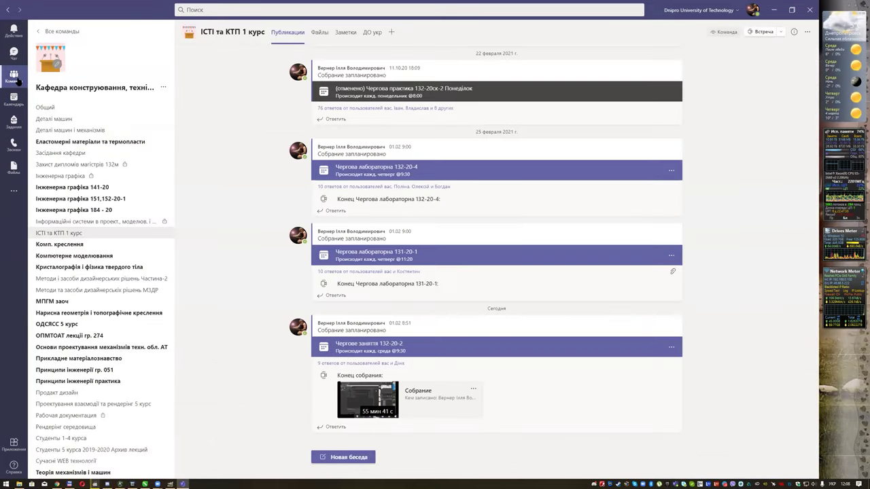
click(319, 32)
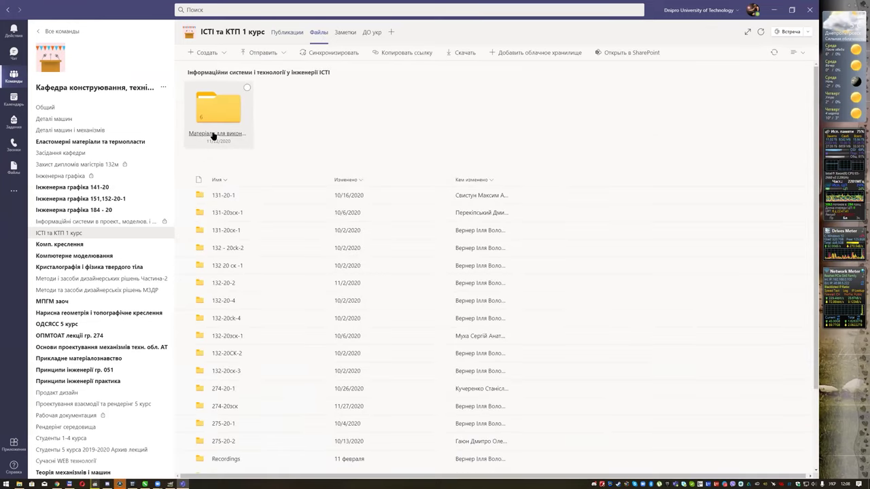
click(212, 136)
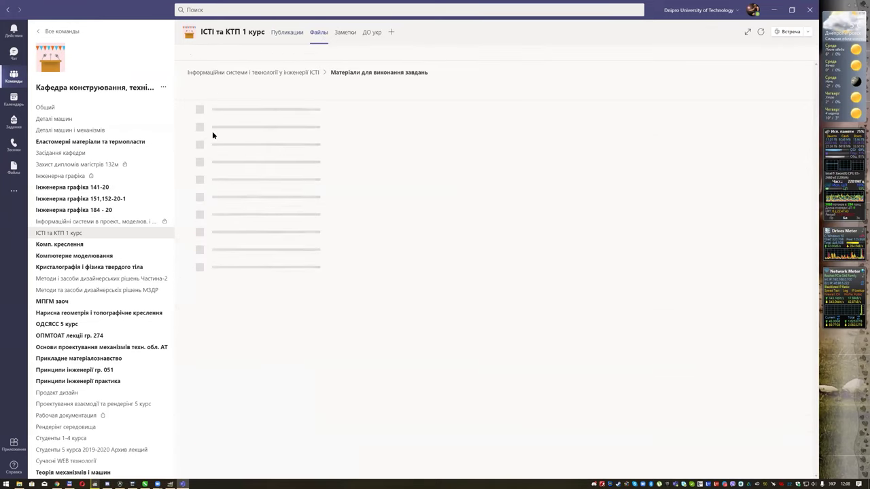
click(220, 145)
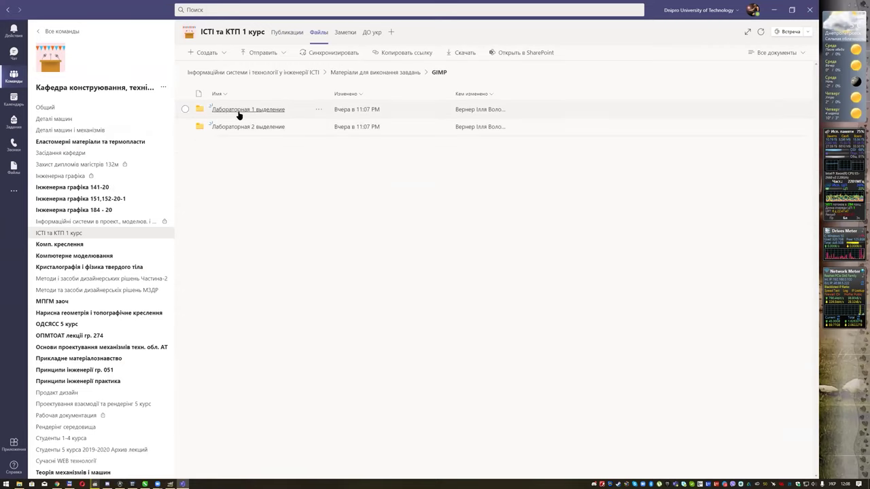
click(238, 110)
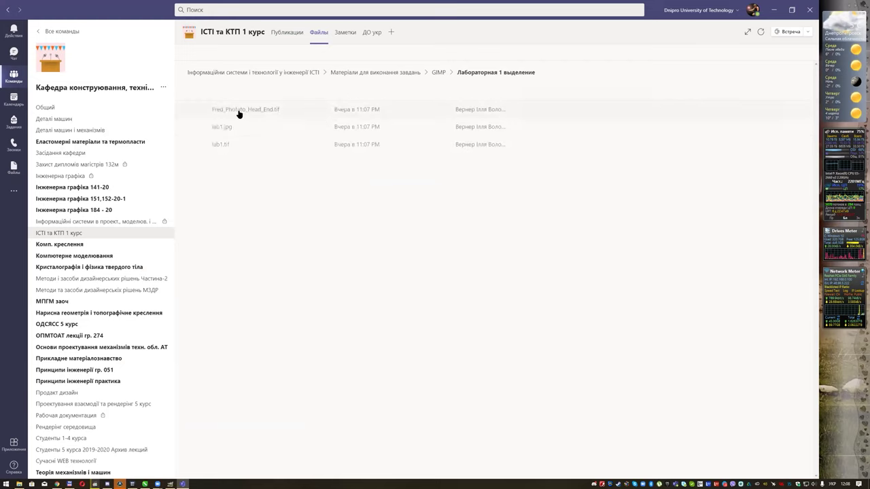
click(319, 128)
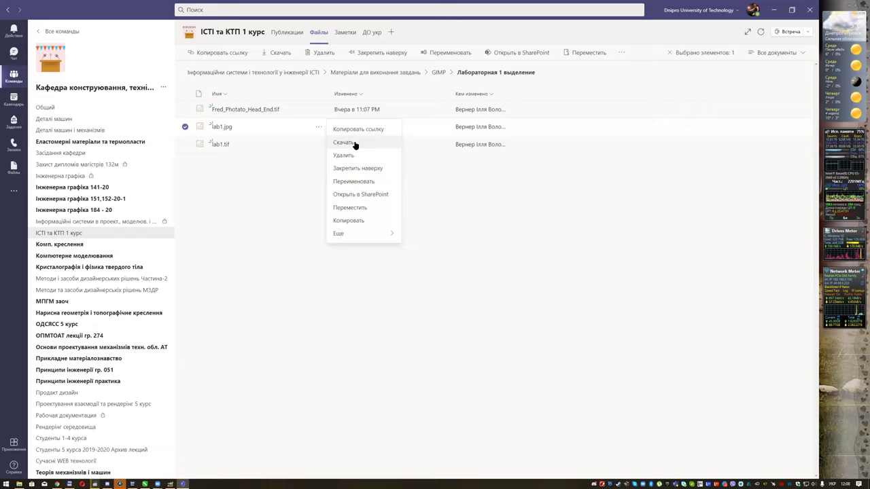
click(809, 9)
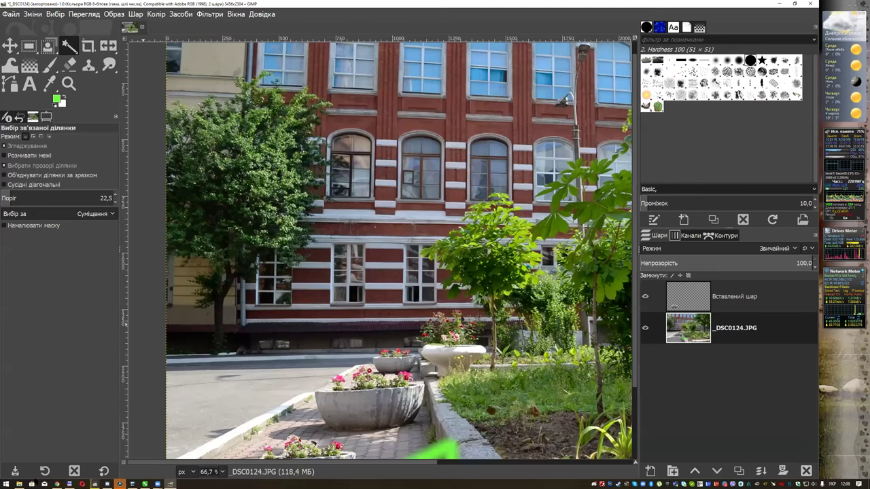
Step: Drag lab1.jpg from the Downloads folder into GIMP and accept its colour profile
click(20, 483)
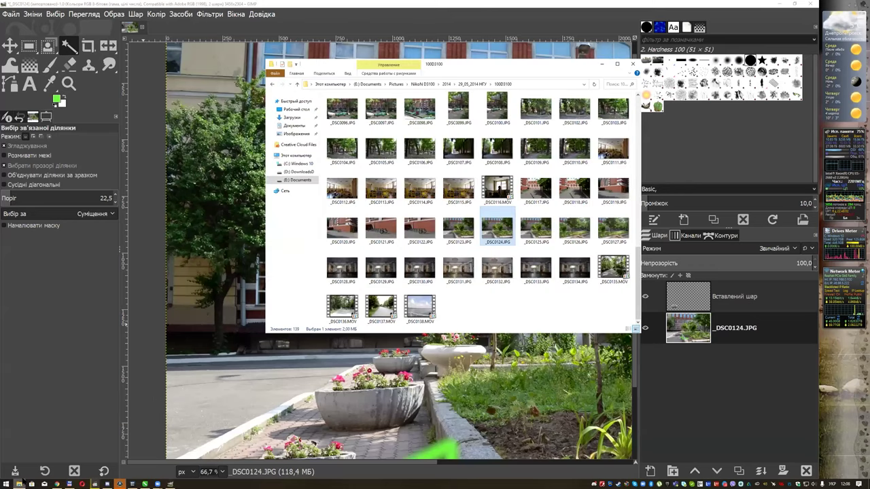
click(294, 117)
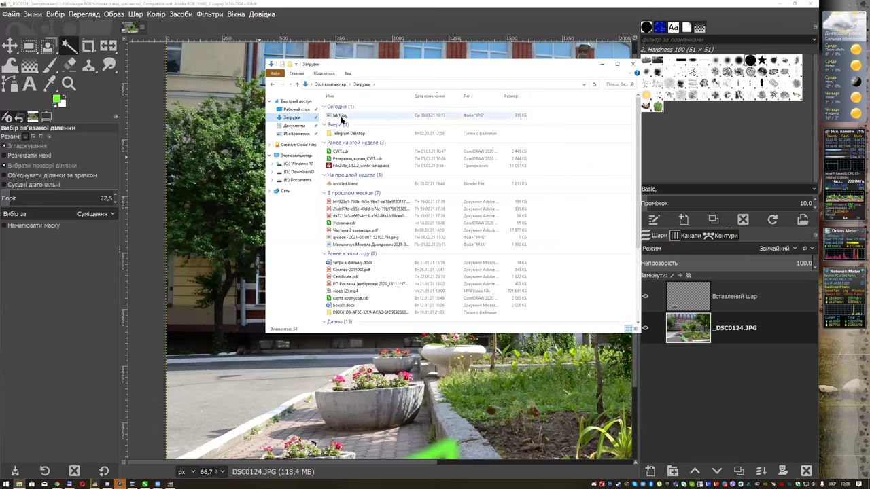
click(347, 116)
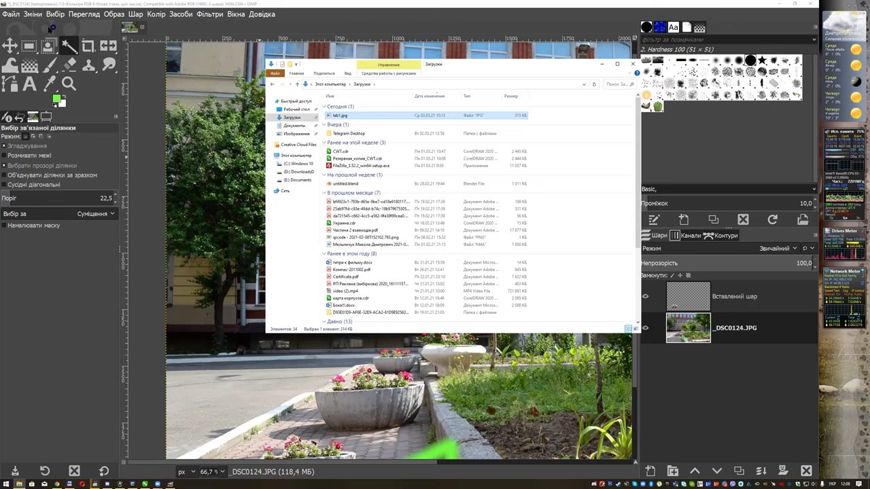
drag(52, 29, 53, 30)
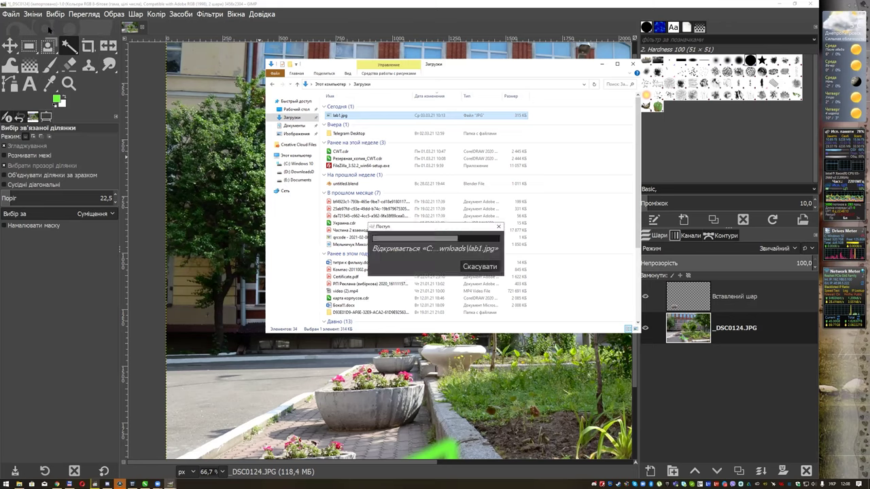
click(233, 151)
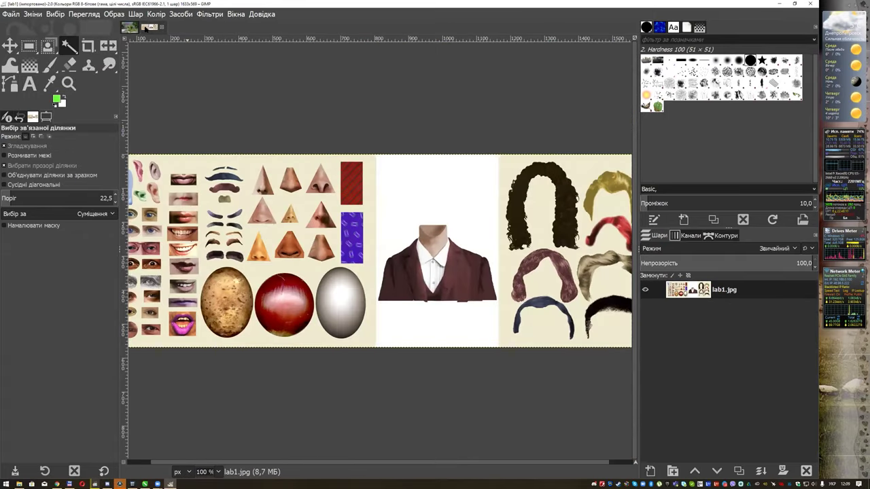
Step: Close the _DSC0124.JPG building photo, discarding its unsaved changes
click(136, 30)
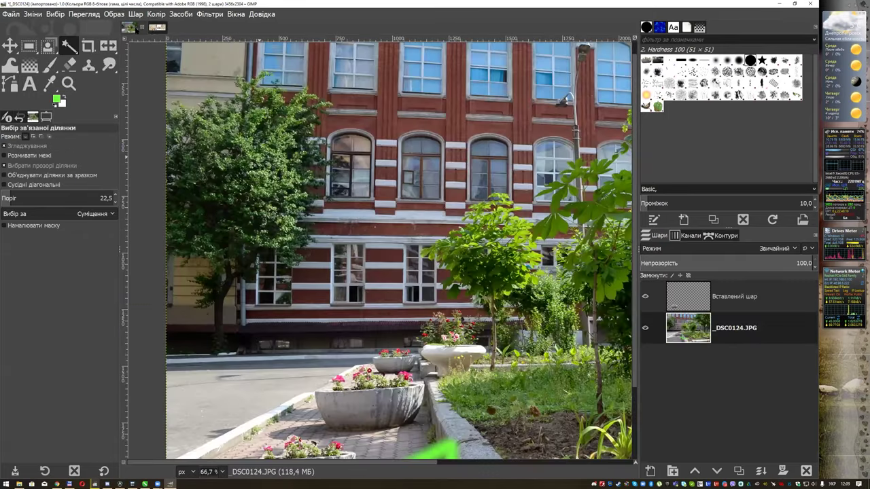
click(156, 27)
click(132, 29)
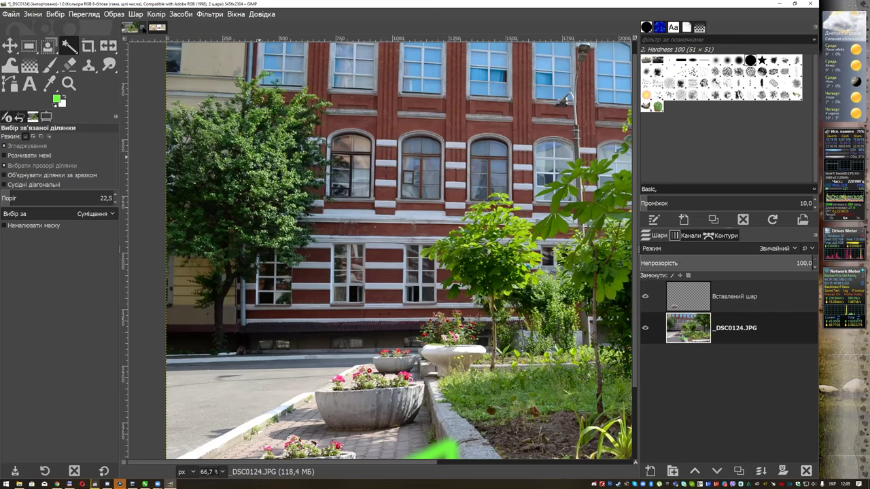
key(ctrl+w)
click(425, 285)
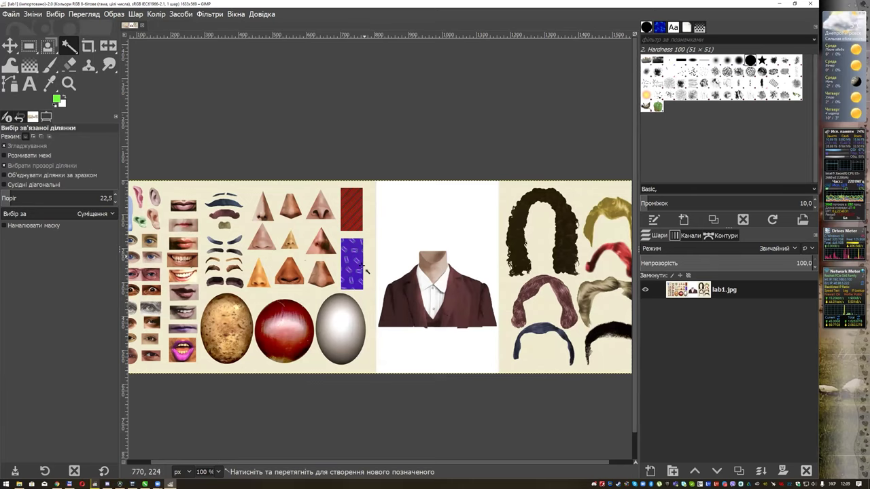
Step: Zoom and pan lab1.jpg to show the noses, tie patterns and suit
ctrl+scroll(379, 271, up, 1)
ctrl+scroll(381, 272, up, 1)
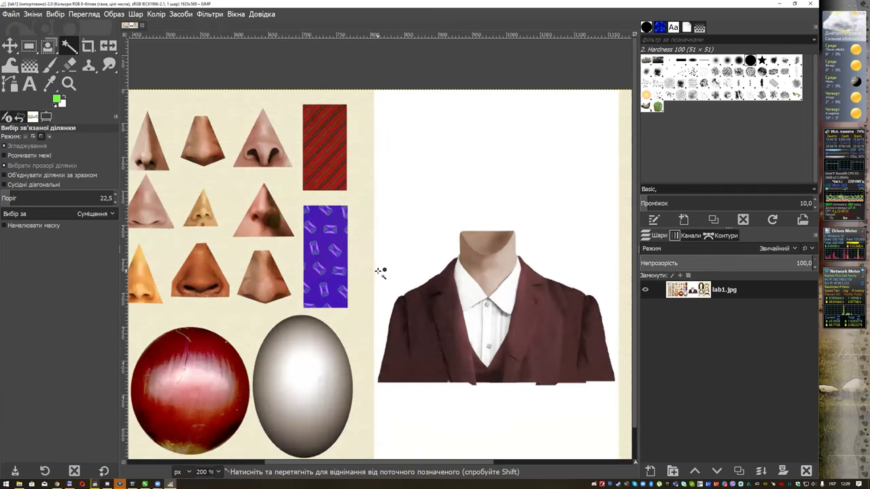
mouse_move(264, 249)
mouse_down()
mouse_move(337, 168)
mouse_move(358, 170)
mouse_move(383, 146)
mouse_move(388, 123)
mouse_up()
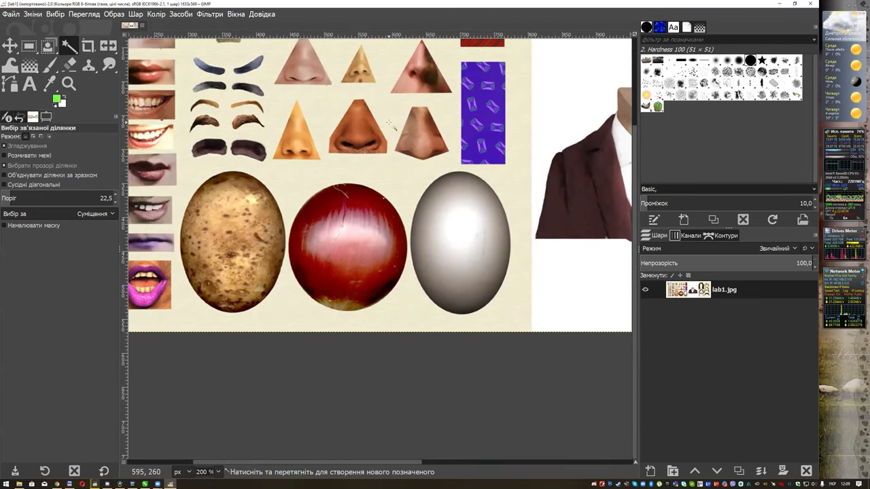
mouse_move(411, 127)
mouse_down()
mouse_move(284, 217)
mouse_move(392, 121)
mouse_up()
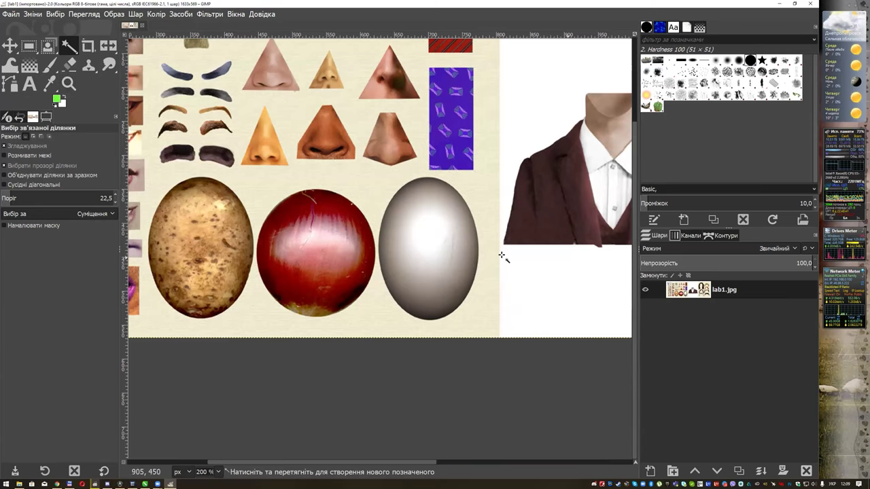
ctrl+scroll(463, 225, up, 1)
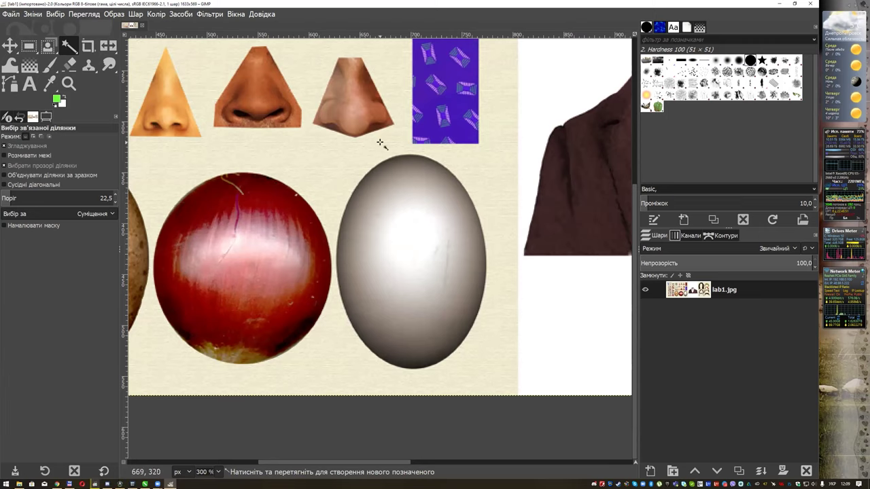
ctrl+scroll(445, 227, up, 1)
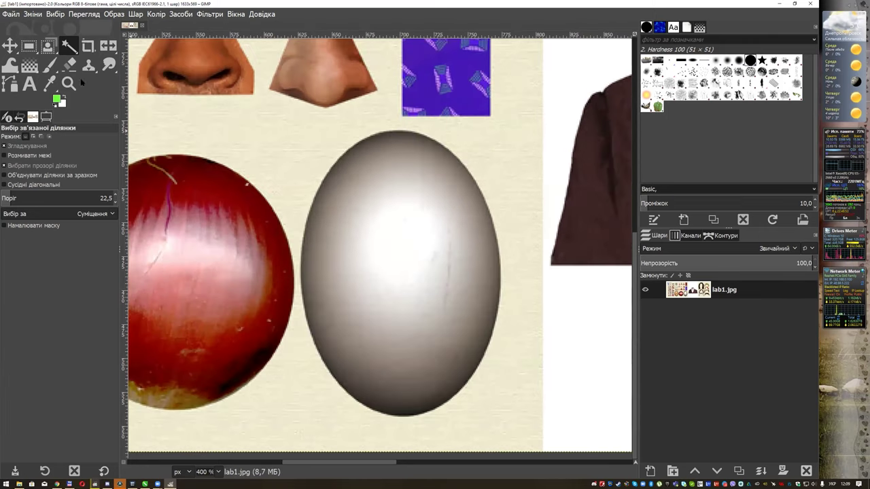
click(49, 49)
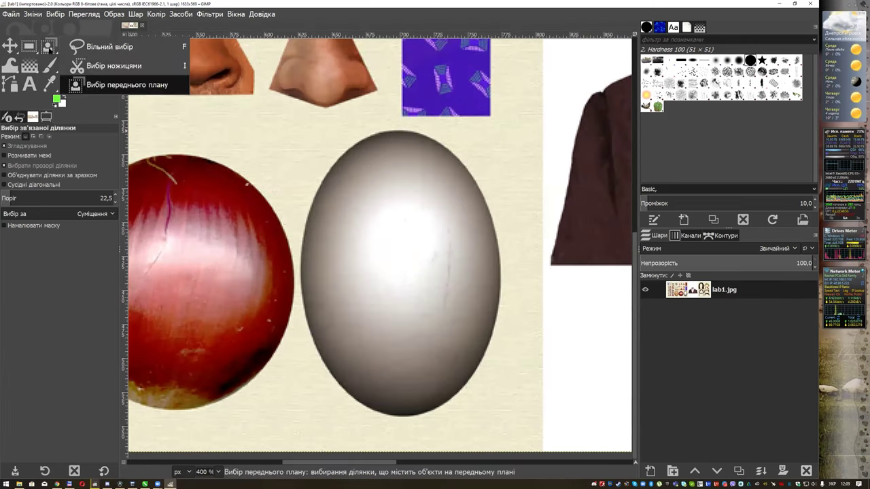
drag(29, 46, 102, 62)
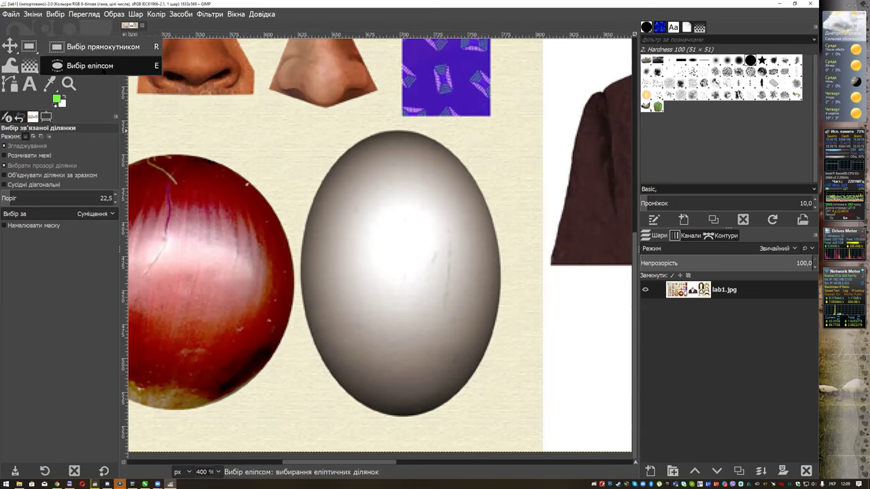
drag(359, 129, 451, 420)
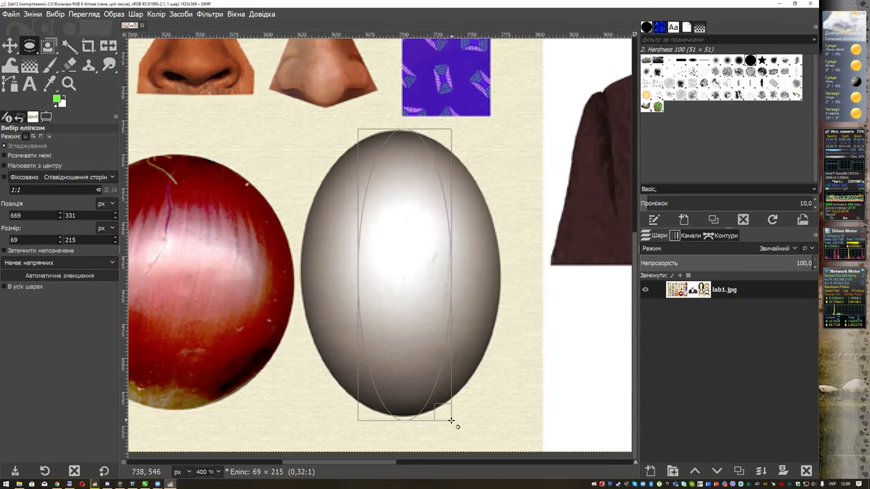
drag(434, 139, 442, 139)
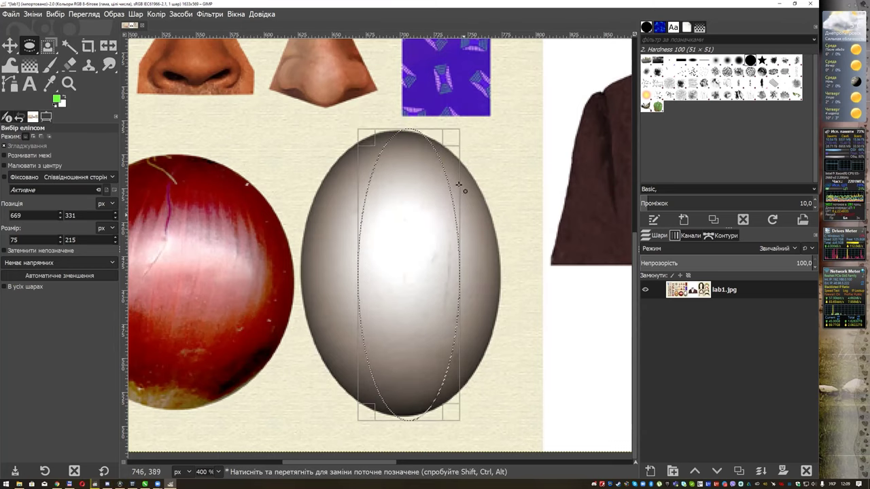
mouse_move(452, 135)
mouse_down()
mouse_move(473, 165)
mouse_move(521, 135)
mouse_up()
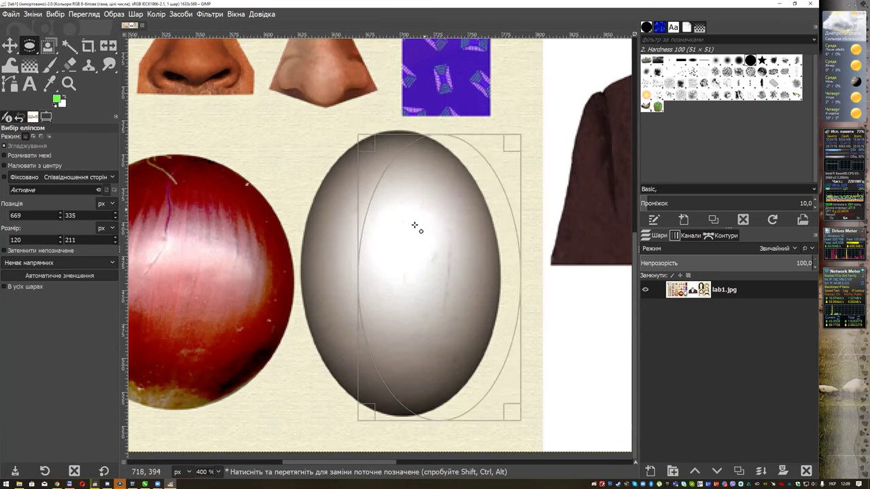
drag(361, 140, 294, 138)
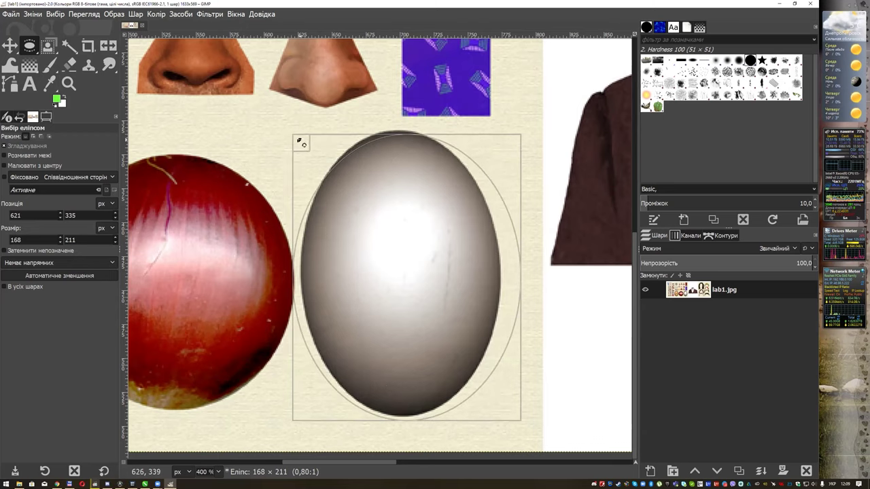
drag(510, 409, 494, 408)
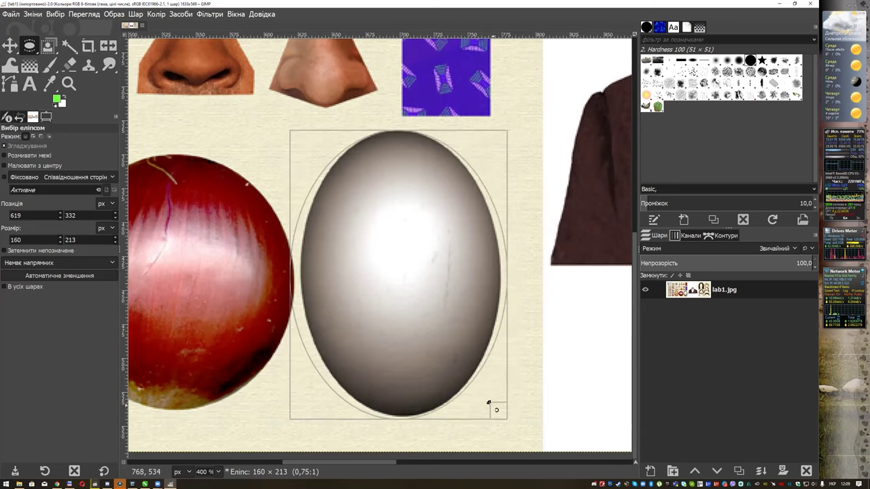
drag(297, 404, 311, 408)
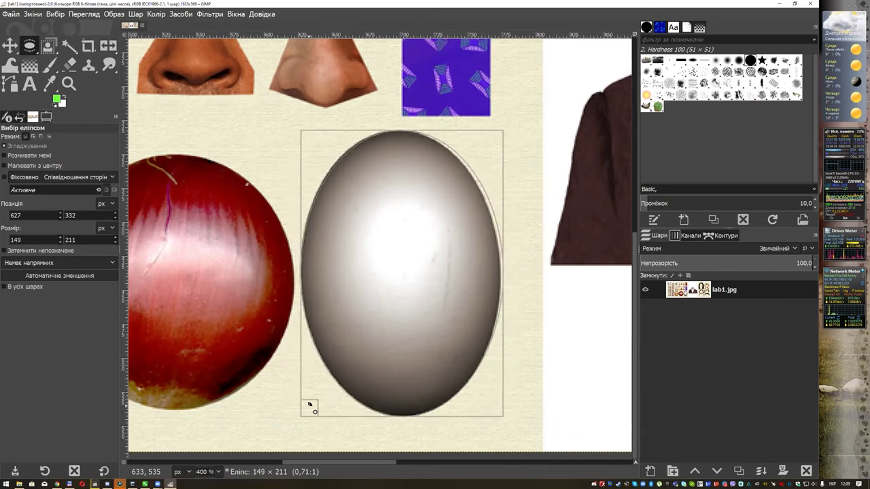
drag(491, 140, 489, 142)
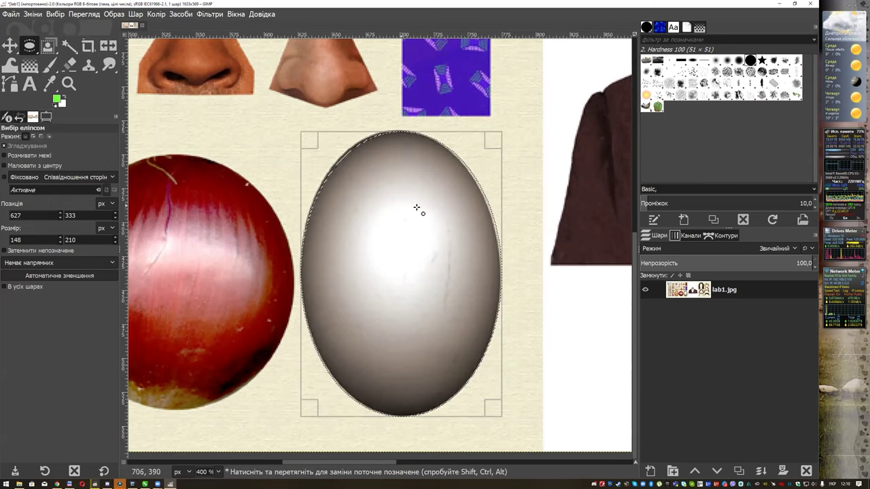
right_click(331, 117)
click(449, 168)
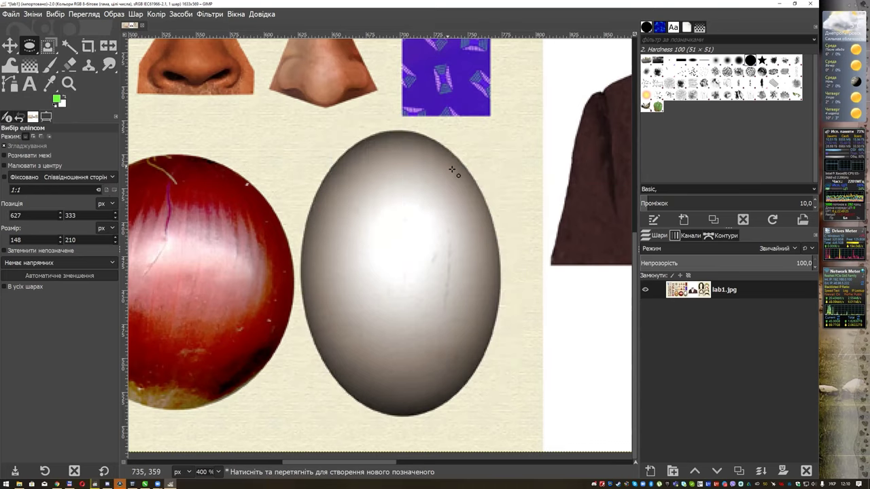
mouse_move(48, 46)
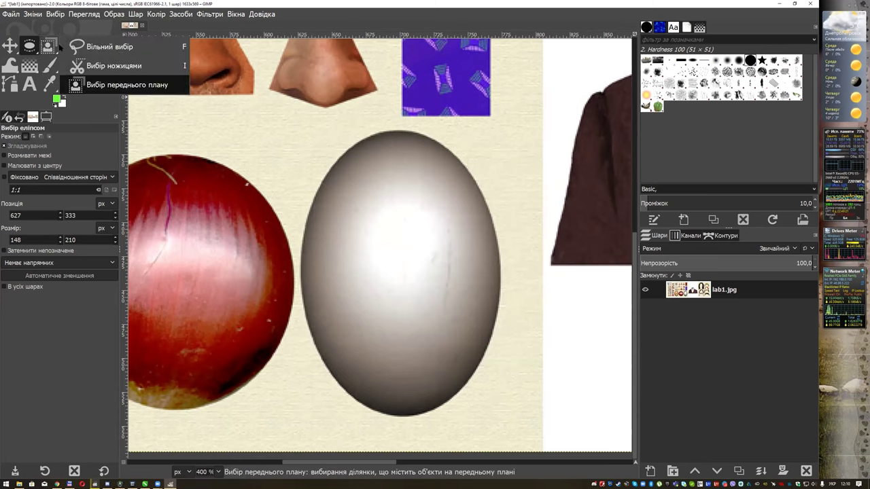
Step: Trace the egg's edge point by point with Scissors Select and convert the closed path to a selection
click(113, 65)
click(416, 133)
click(482, 189)
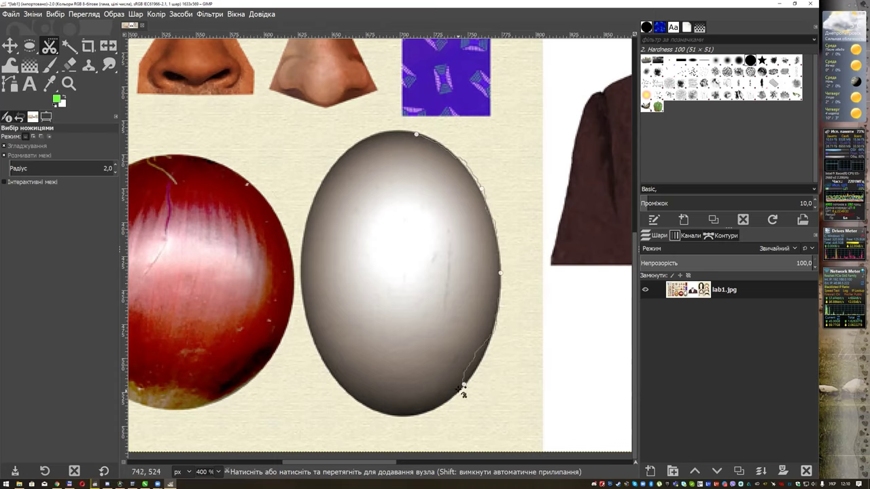
key(ctrl+z)
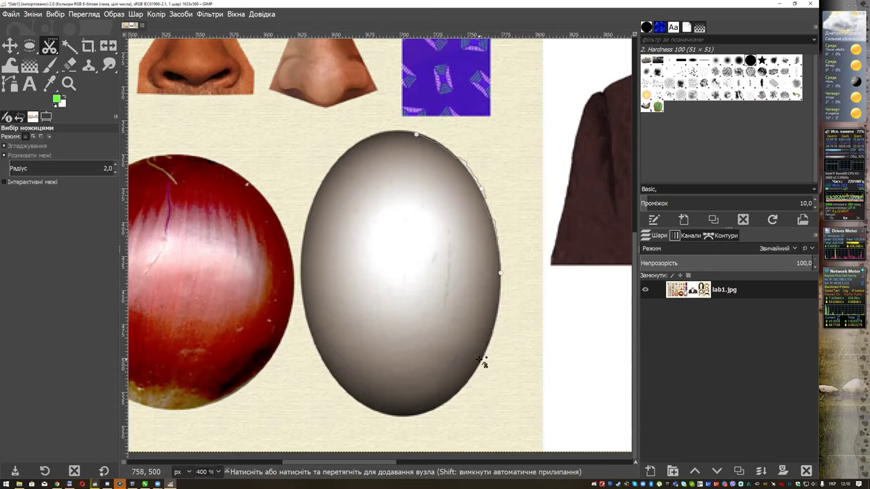
click(484, 363)
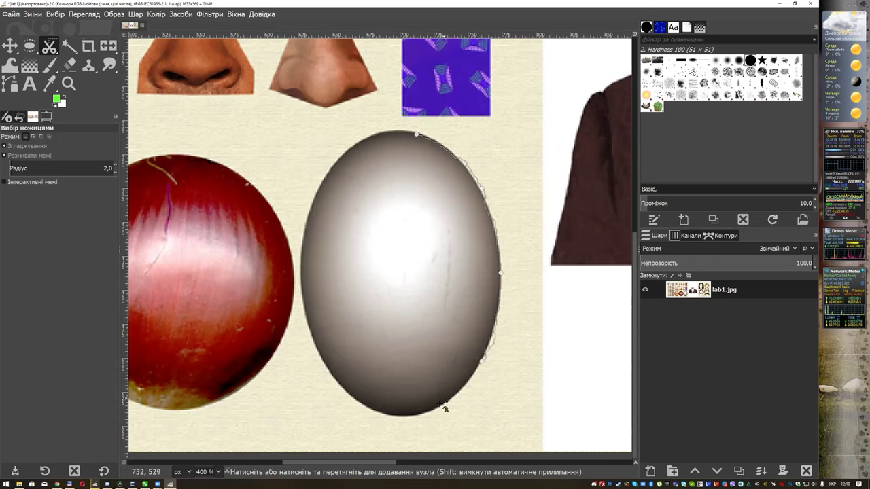
click(422, 415)
click(364, 406)
click(323, 362)
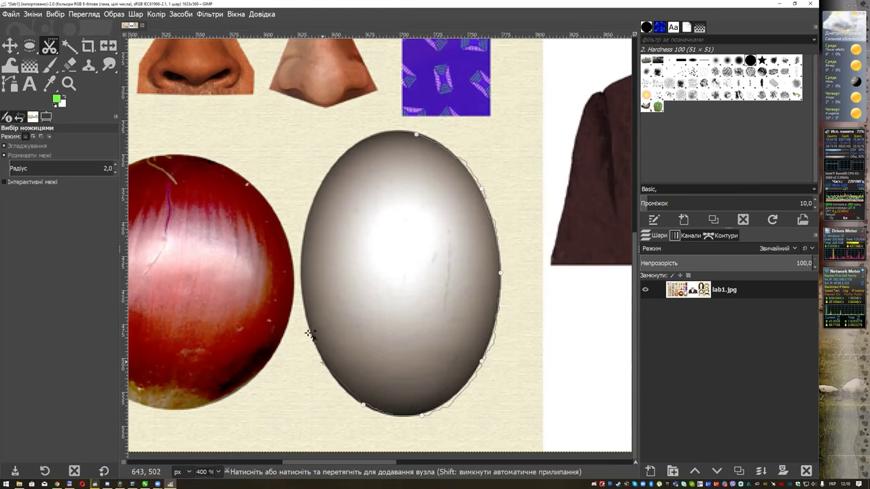
click(300, 276)
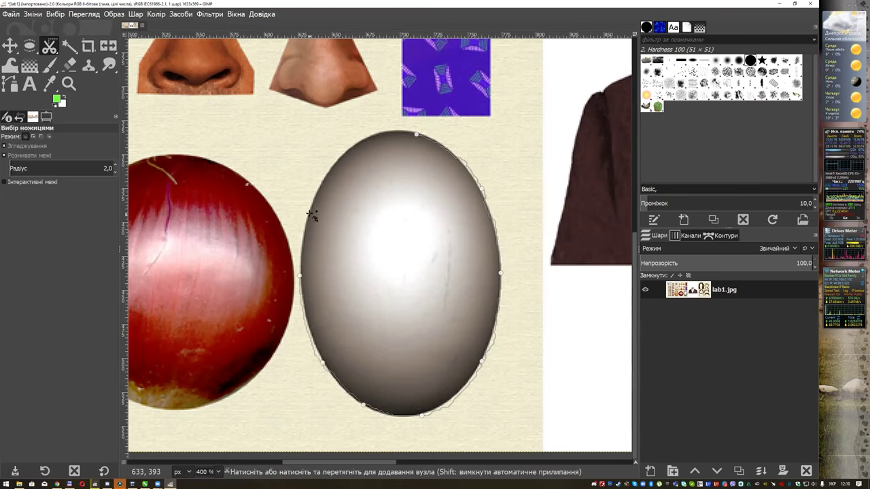
click(340, 158)
click(377, 133)
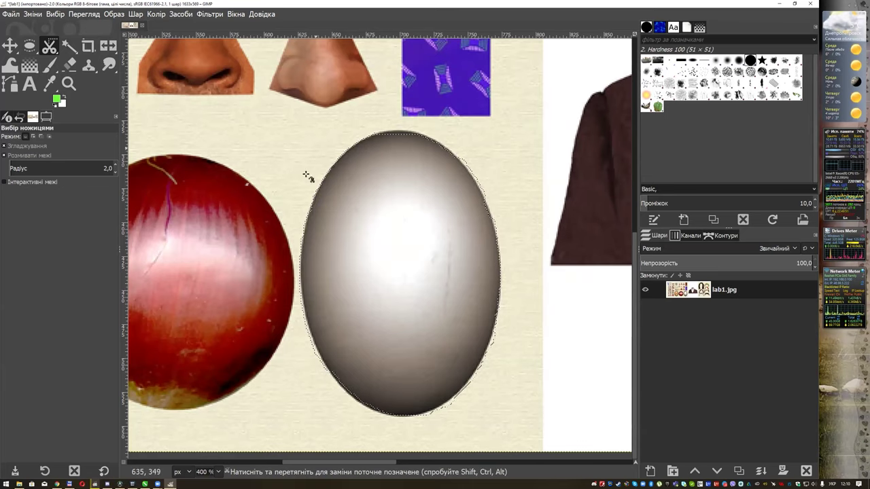
click(431, 217)
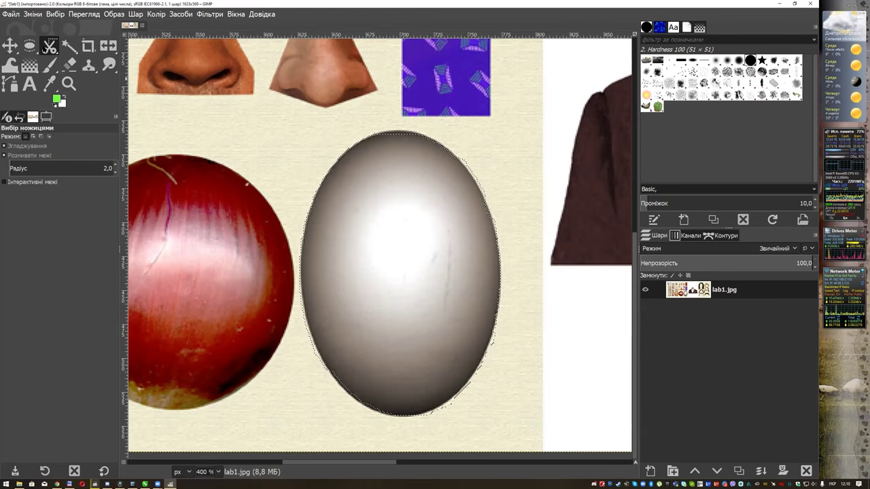
Step: Use Free Select in add mode to try adding area along the egg's top and lower-left edges
drag(50, 46, 95, 40)
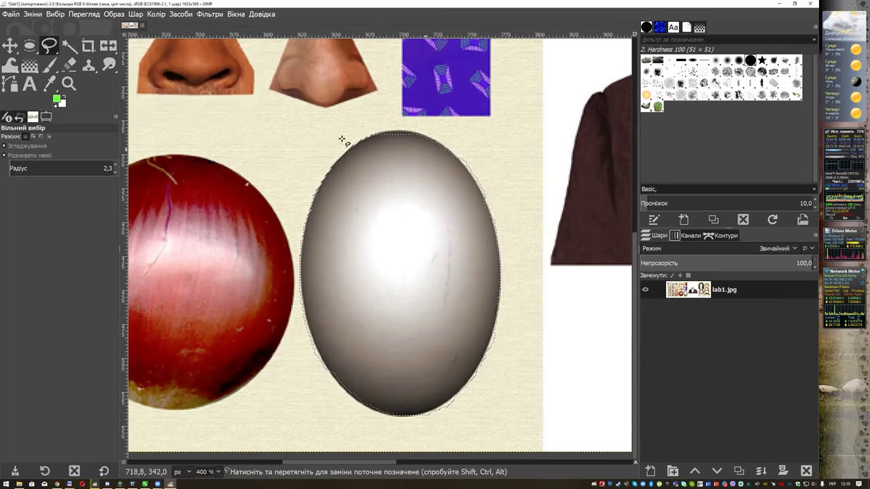
click(33, 137)
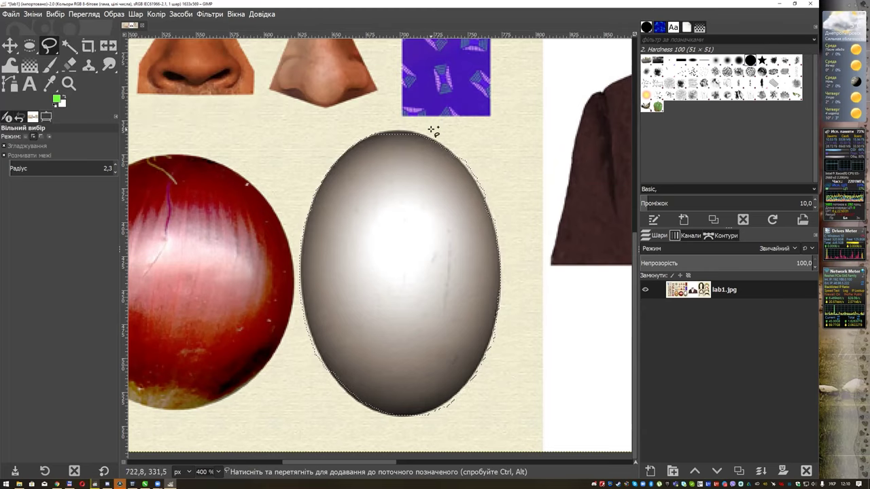
drag(371, 136, 396, 131)
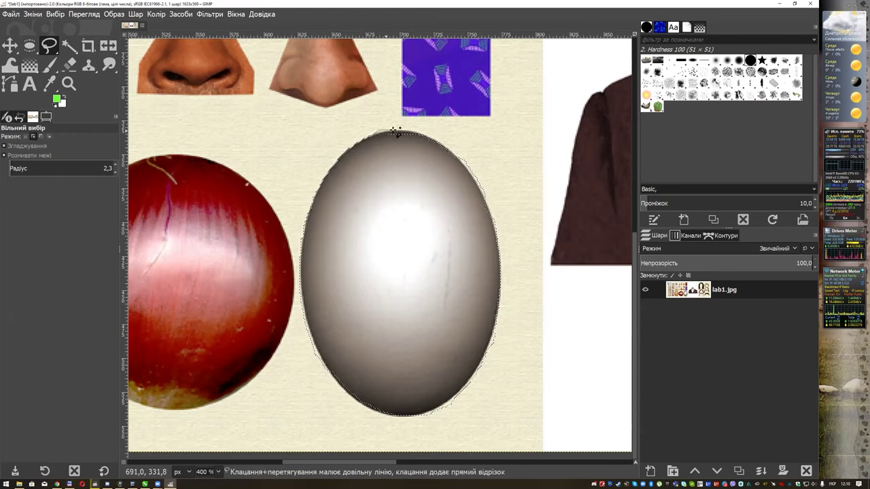
key(Escape)
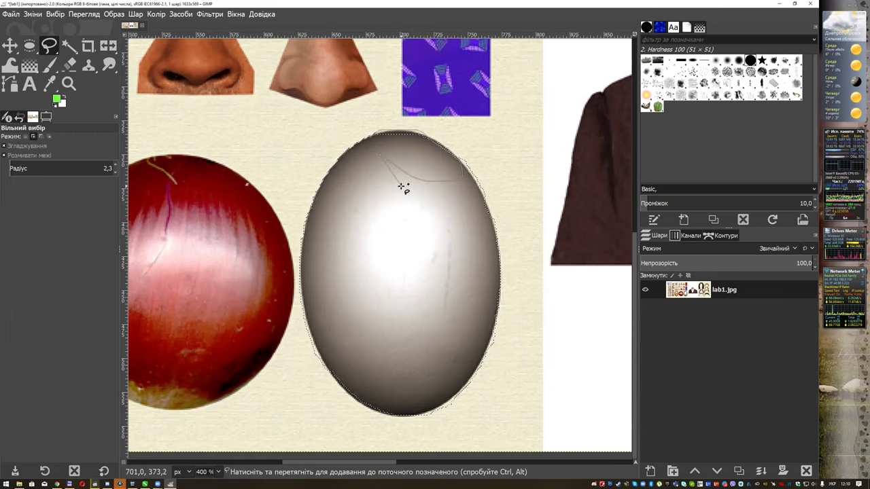
drag(332, 365, 352, 396)
key(Escape)
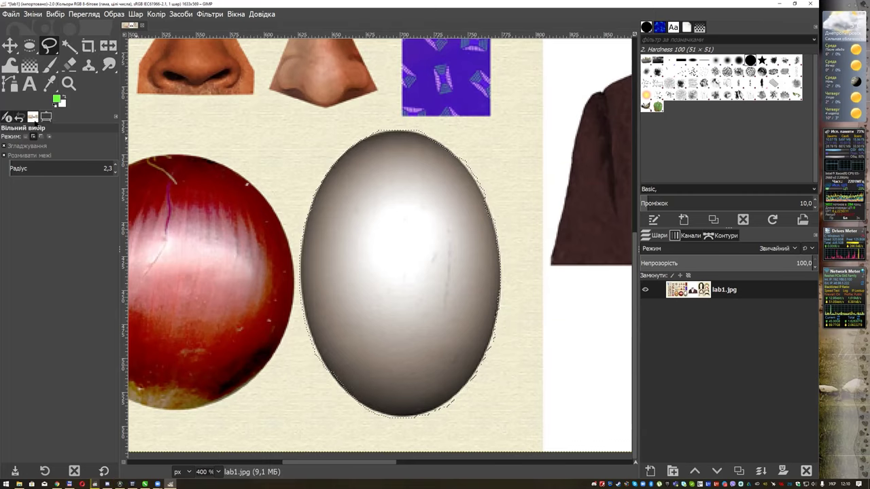
Step: Trim the egg selection's left edge in subtract mode and open the canvas menu
click(40, 136)
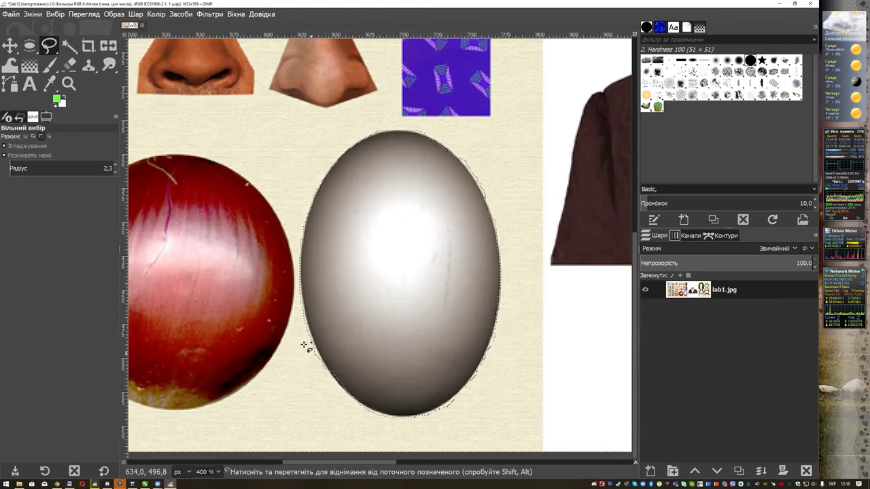
mouse_move(299, 305)
mouse_down()
mouse_move(324, 359)
mouse_move(297, 312)
mouse_up()
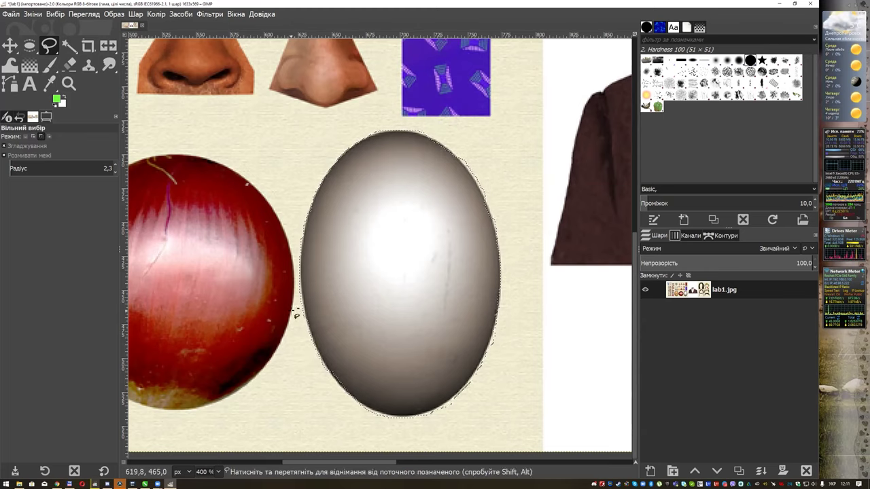
right_click(460, 125)
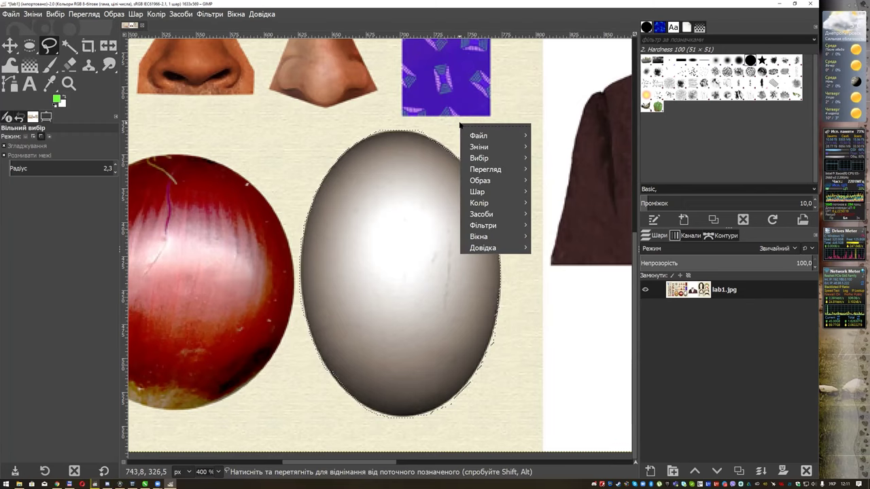
Step: Clear the selection and select the whole white egg with Fuzzy Select at a raised threshold
click(565, 175)
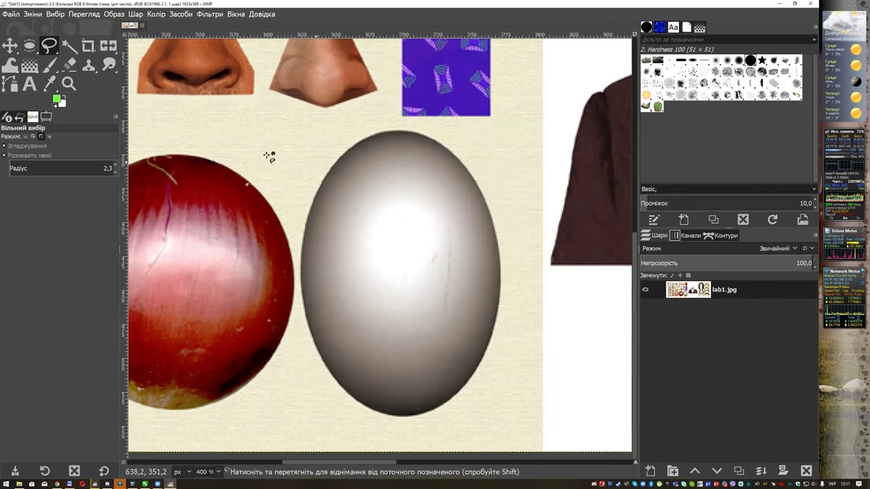
mouse_move(69, 46)
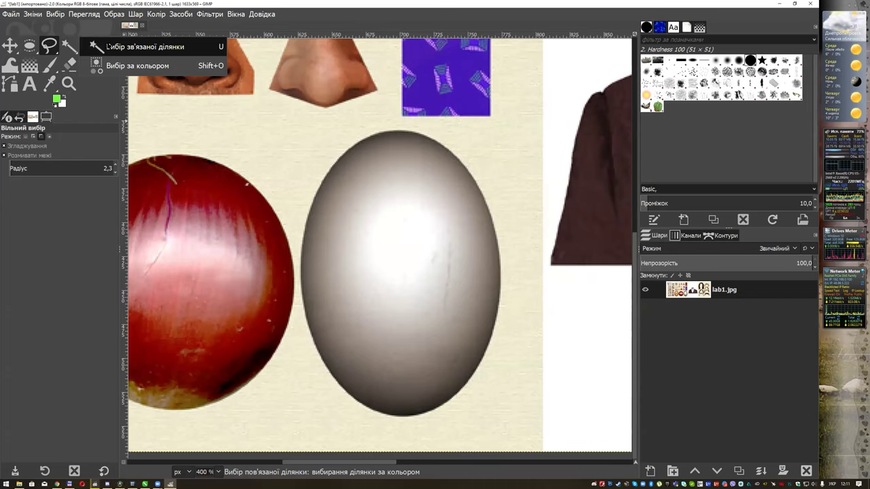
click(136, 46)
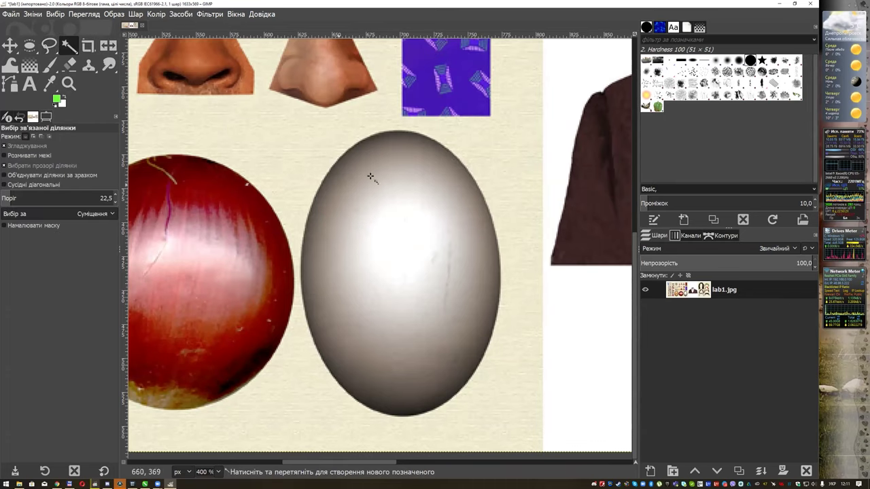
drag(402, 243, 363, 245)
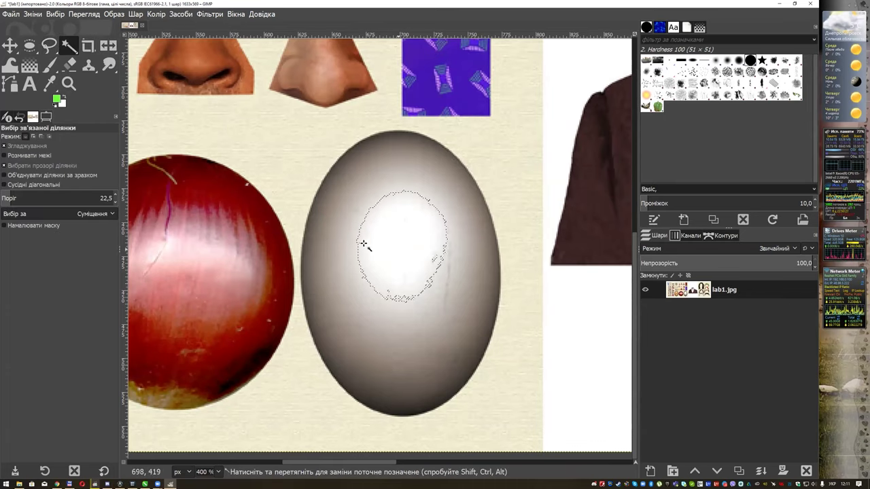
mouse_move(419, 294)
mouse_down()
mouse_move(430, 303)
mouse_move(437, 410)
mouse_up()
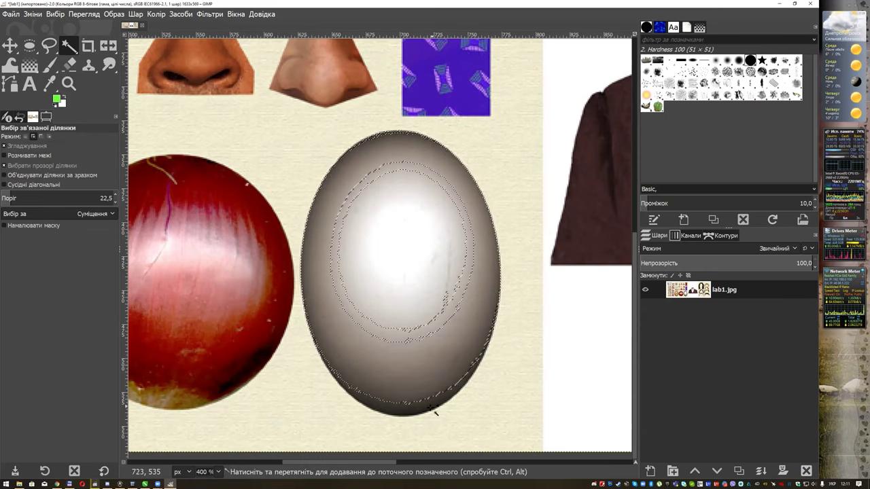
click(415, 243)
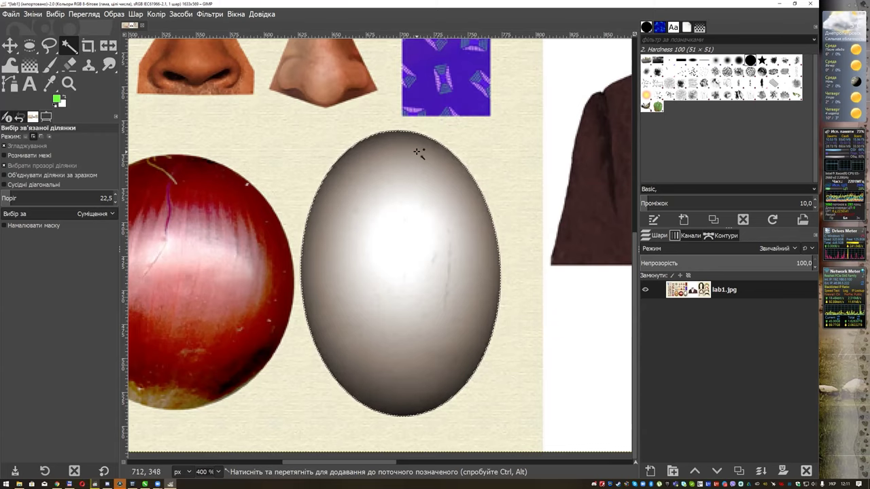
Step: Copy the selected egg, paste it as a new layer, and name that layer Голова
scroll(488, 165, down, 2)
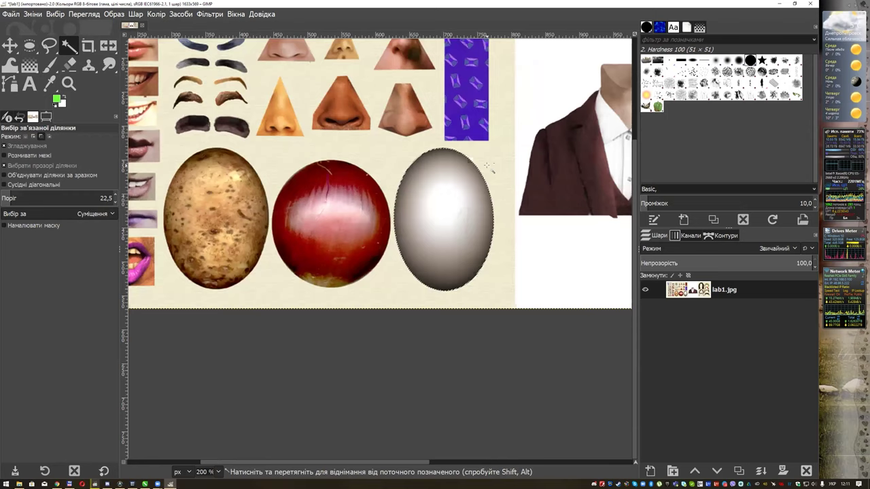
scroll(488, 165, down, 1)
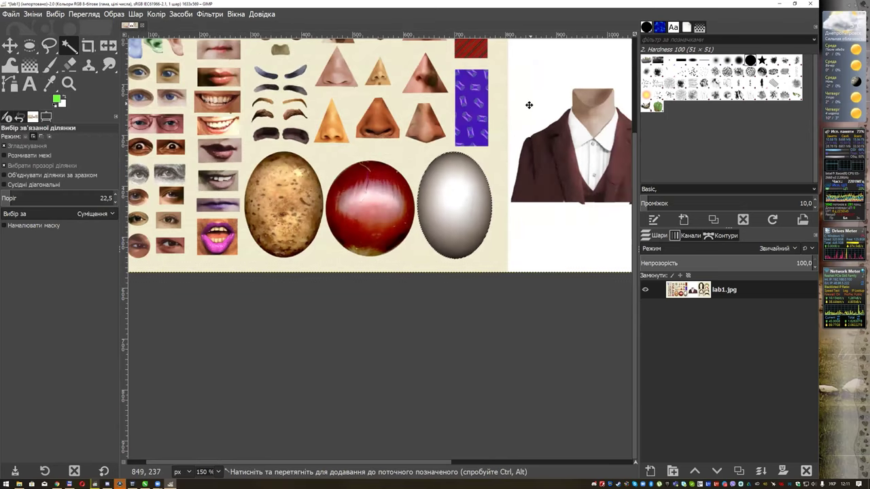
drag(529, 104, 388, 224)
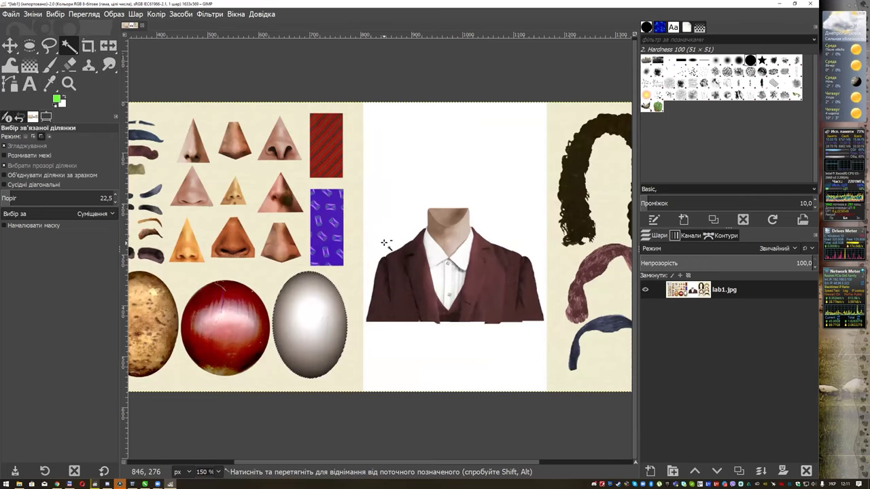
scroll(388, 240, up, 1)
drag(388, 240, 365, 216)
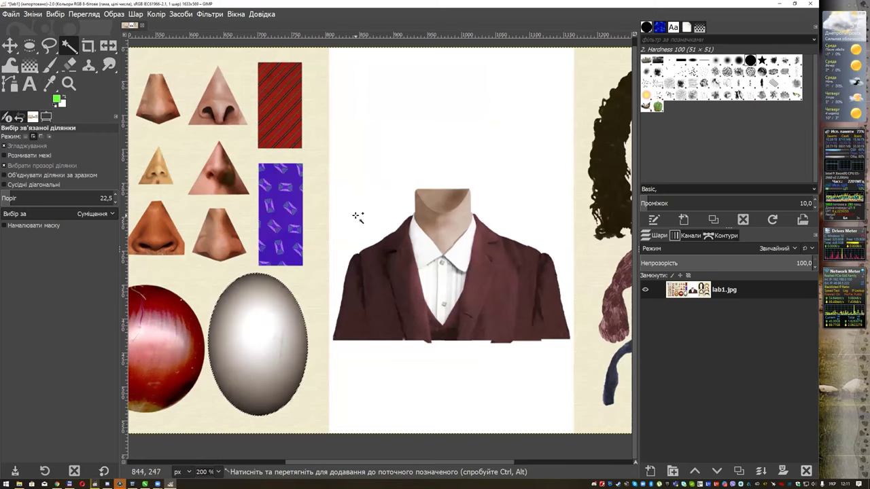
key(ctrl+c)
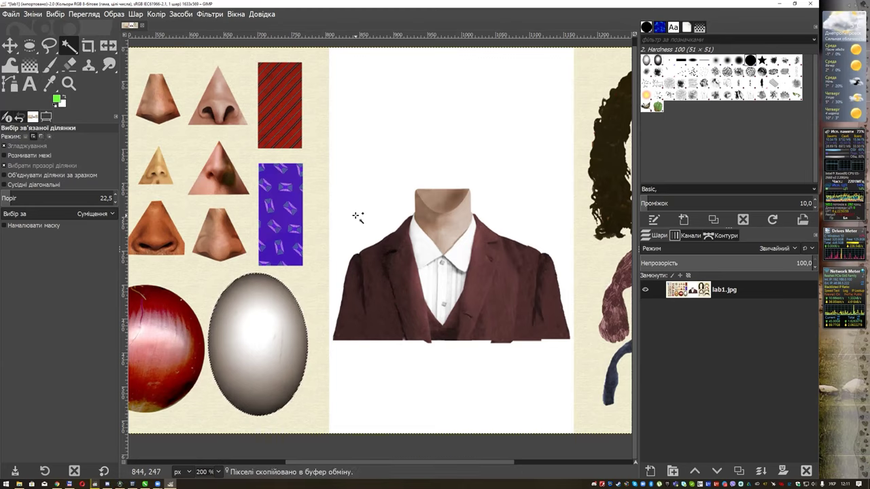
key(ctrl+v)
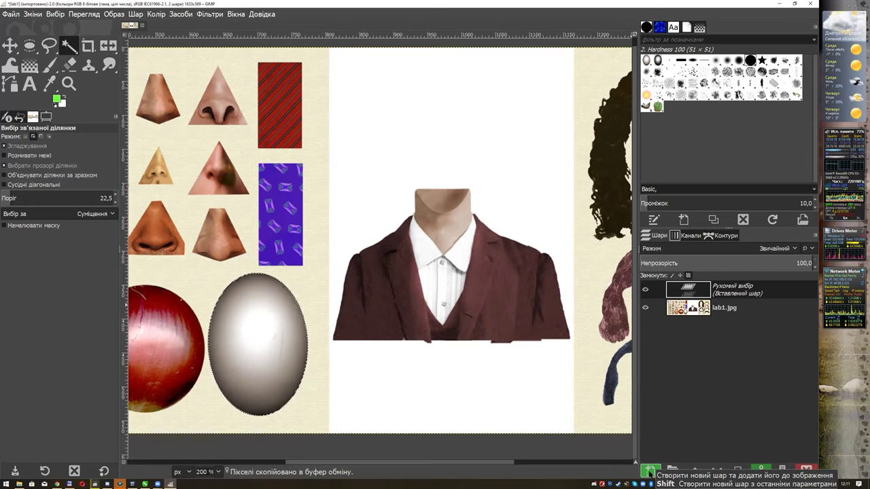
click(649, 470)
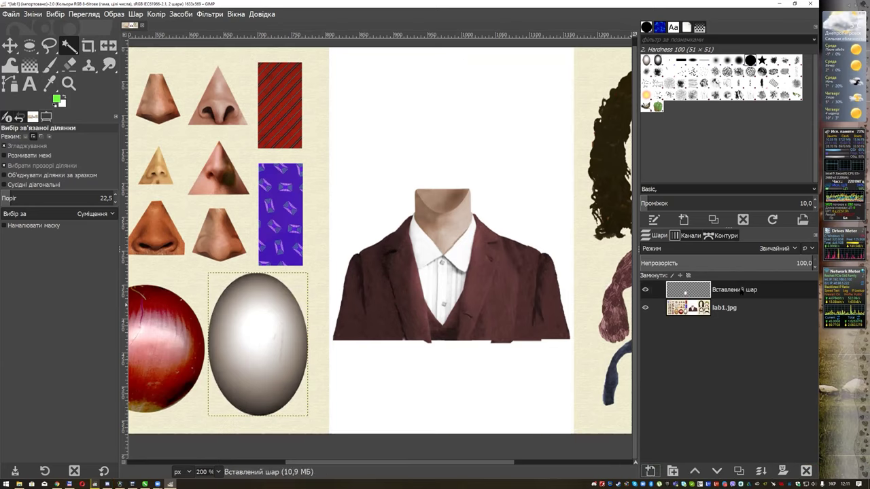
double_click(741, 289)
text(Голова)
key(Return)
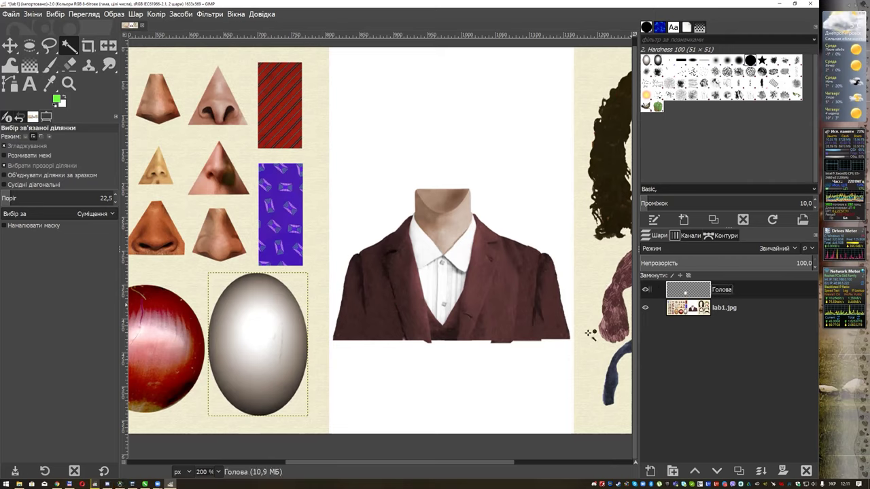
Step: Move the Голова egg onto the suit's neck, undoing an accidental background shift
click(10, 45)
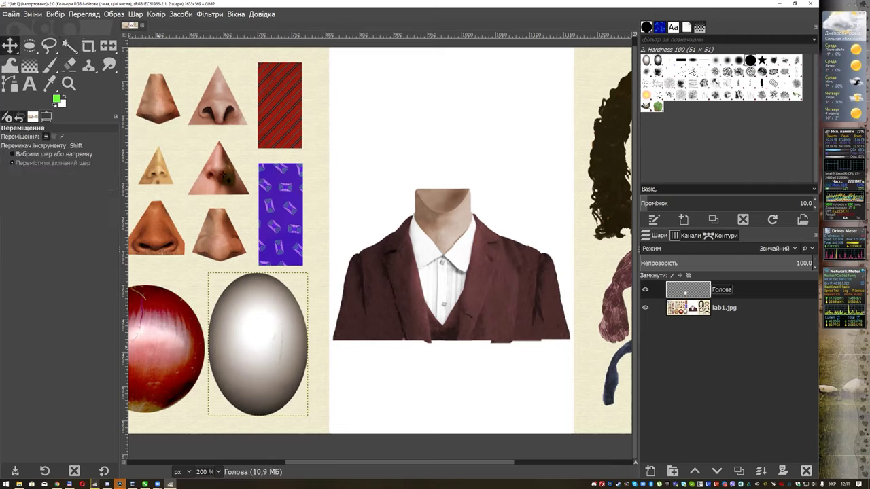
drag(259, 321, 460, 133)
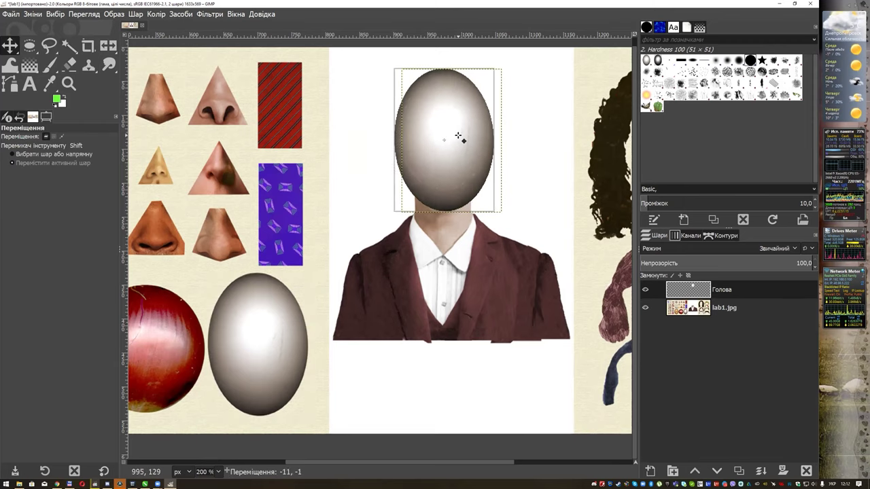
drag(460, 133, 461, 136)
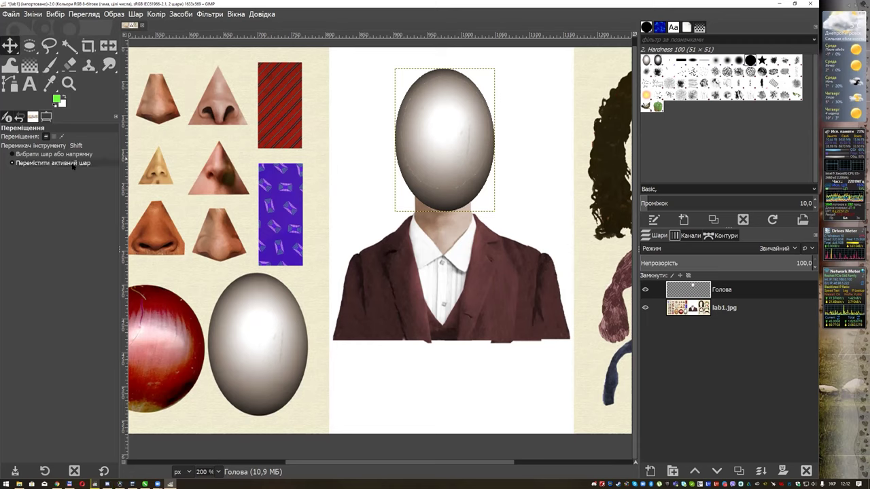
click(74, 156)
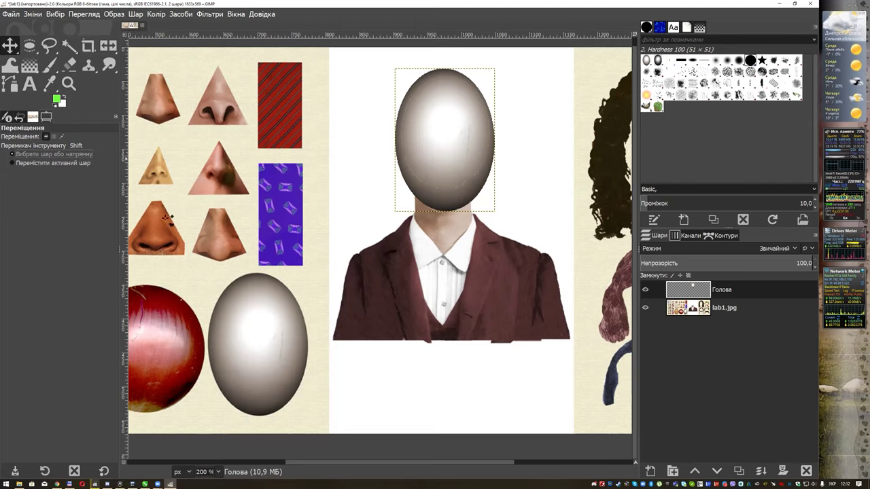
drag(408, 263, 499, 286)
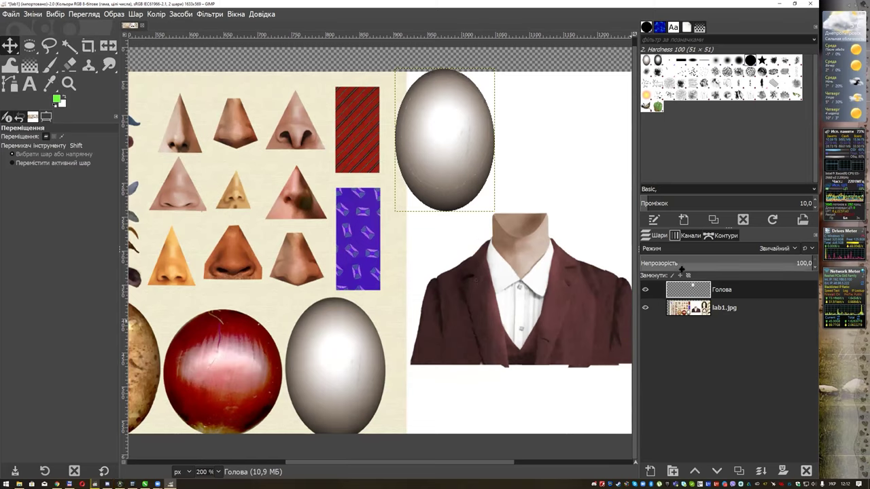
mouse_move(455, 131)
mouse_down()
mouse_move(382, 198)
mouse_move(278, 218)
mouse_move(462, 173)
mouse_up()
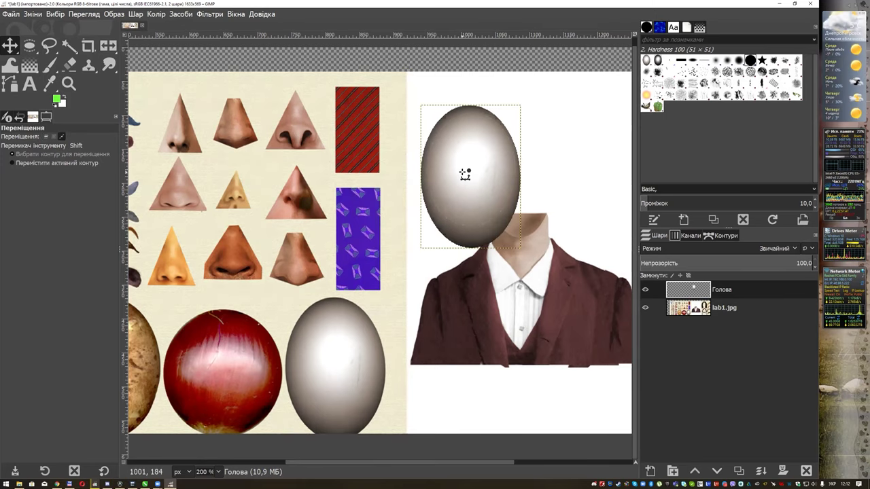
key(ctrl+z)
key(ctrl+z)
key(ctrl+z)
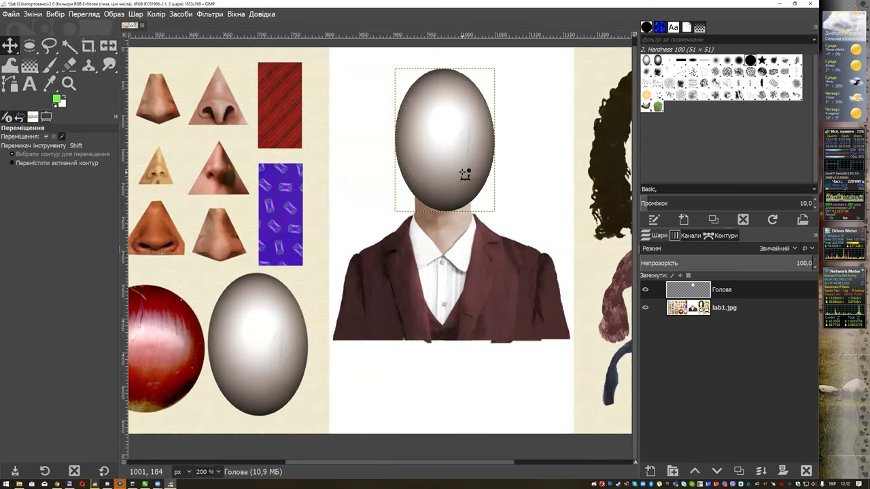
click(44, 164)
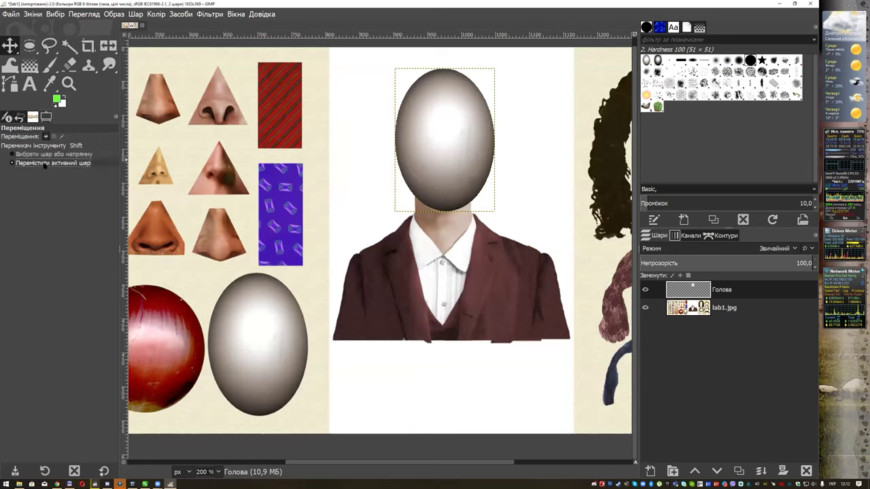
Step: With Голова active, fine-tune the egg head to sit just above the shirt collar
click(693, 308)
click(693, 290)
click(694, 308)
click(694, 289)
click(693, 307)
click(693, 289)
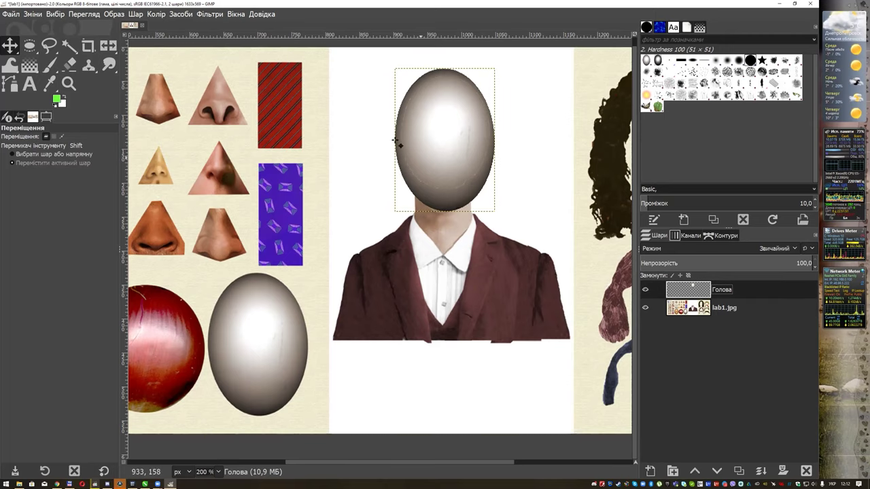
drag(426, 123, 446, 133)
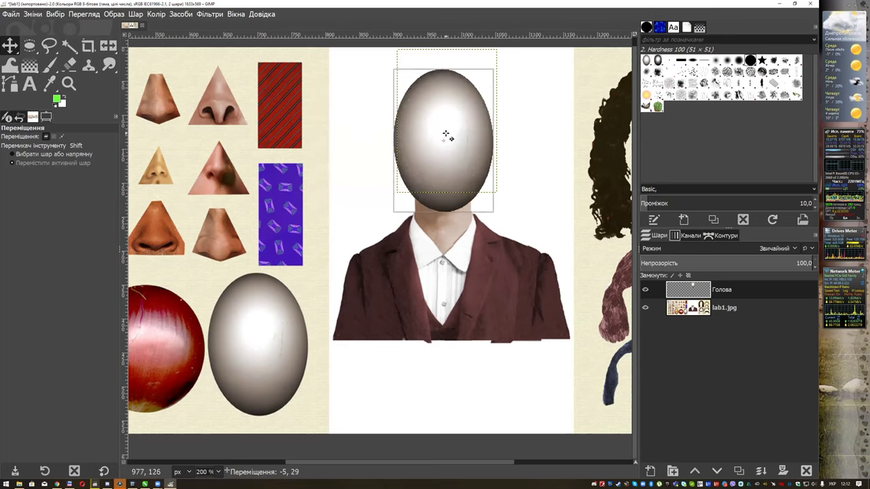
drag(445, 133, 443, 140)
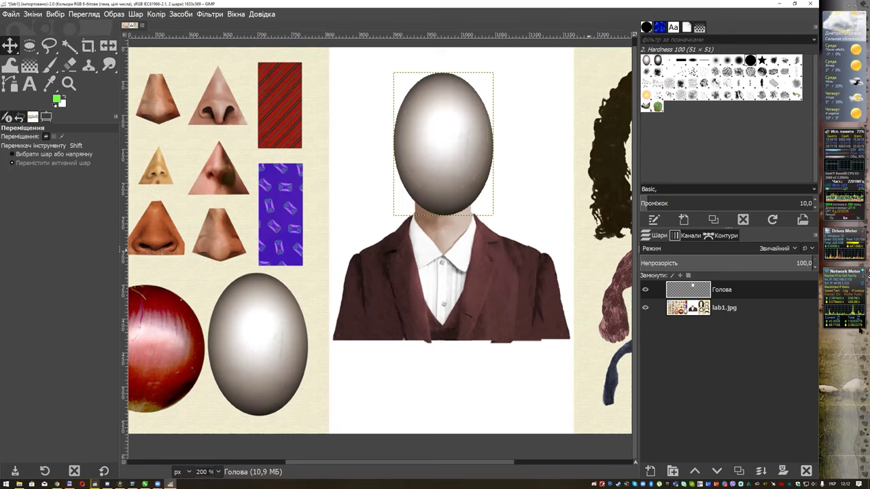
key(alt)
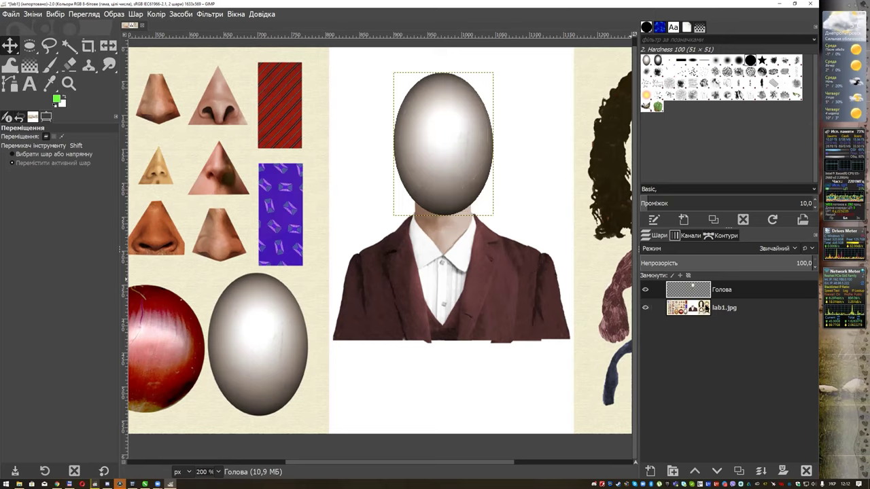
click(691, 310)
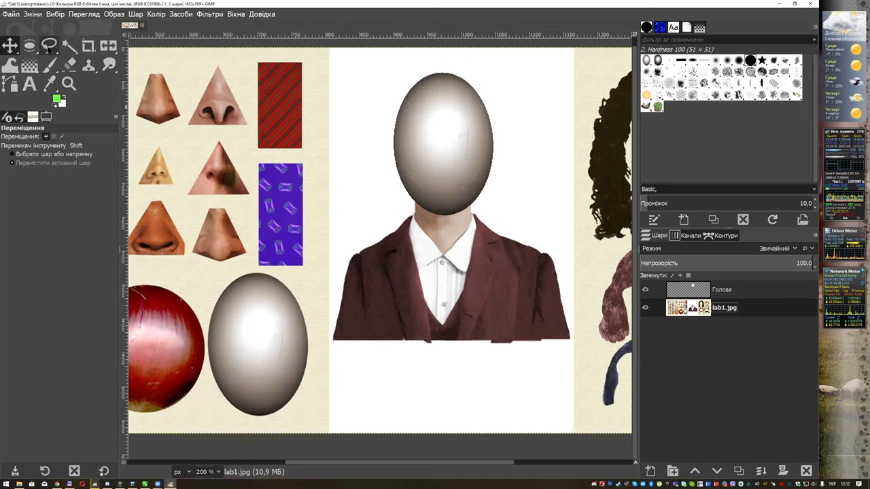
Step: Outline the pink triangular nose with Free Select, deleting a wrong paste from Голова
click(49, 46)
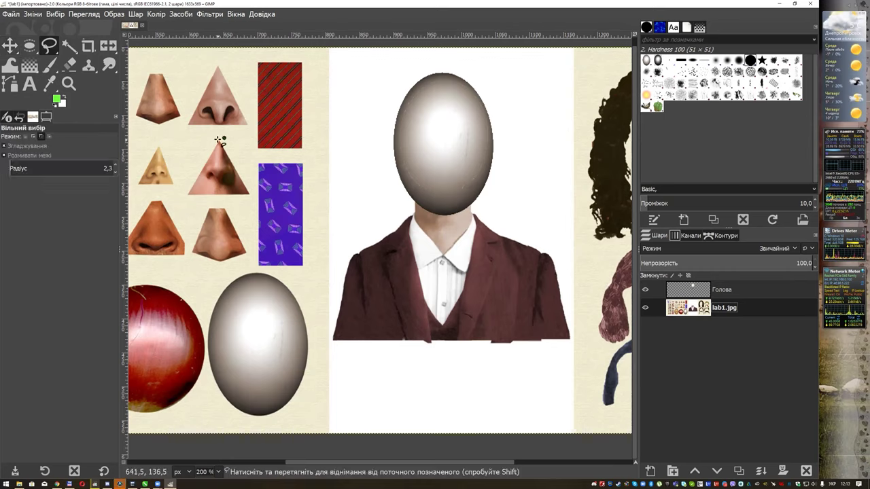
drag(221, 140, 248, 184)
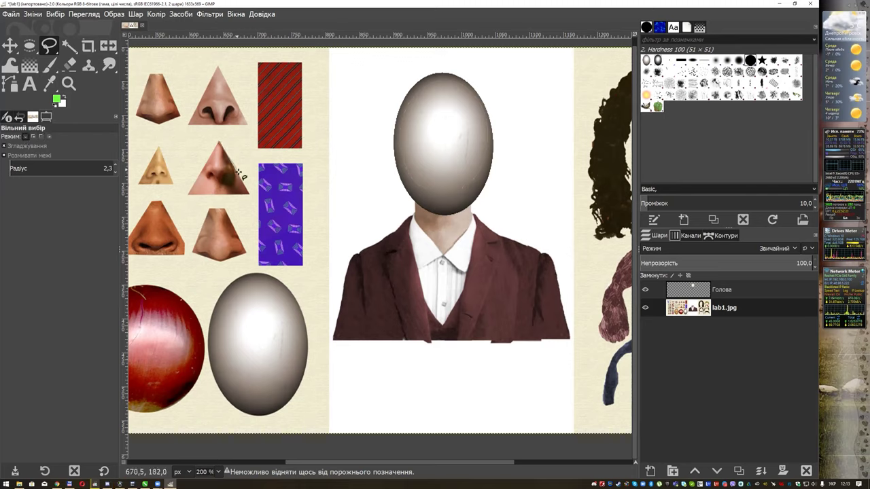
click(188, 195)
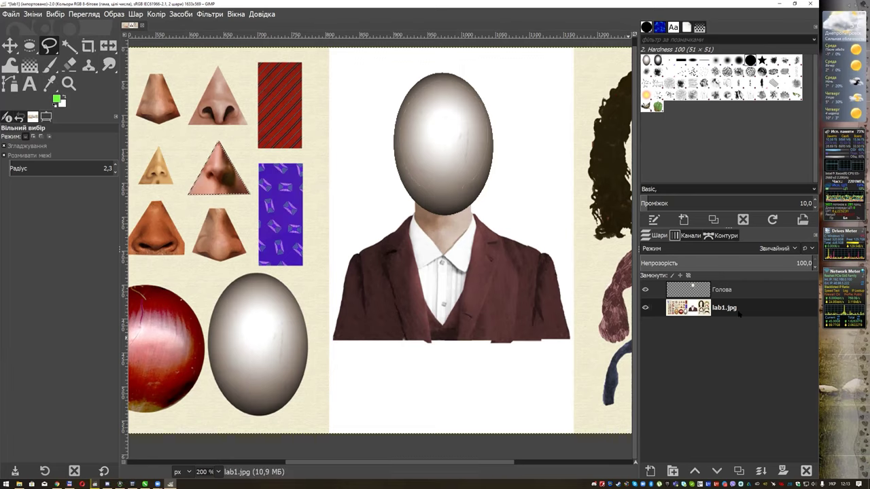
click(702, 291)
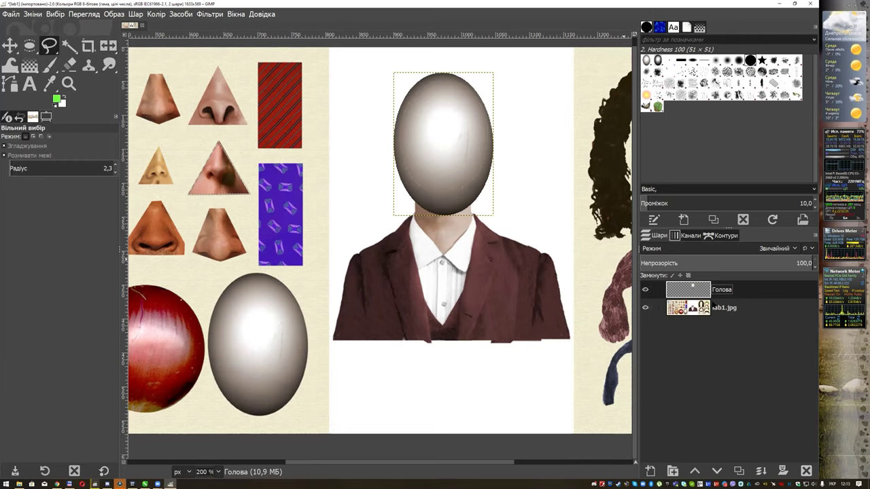
key(ctrl+c)
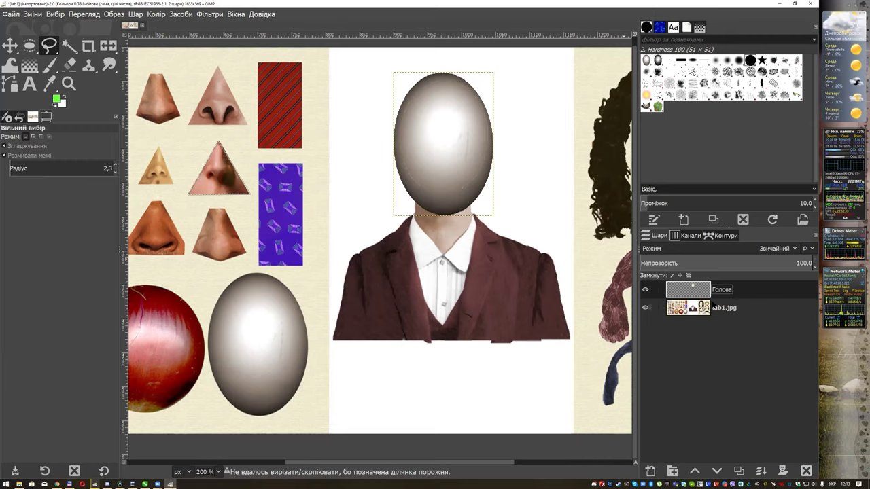
key(ctrl+v)
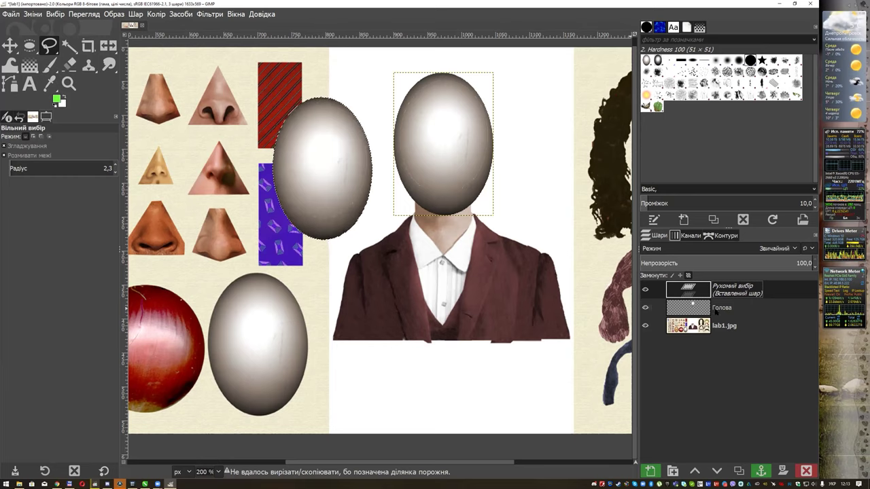
click(807, 471)
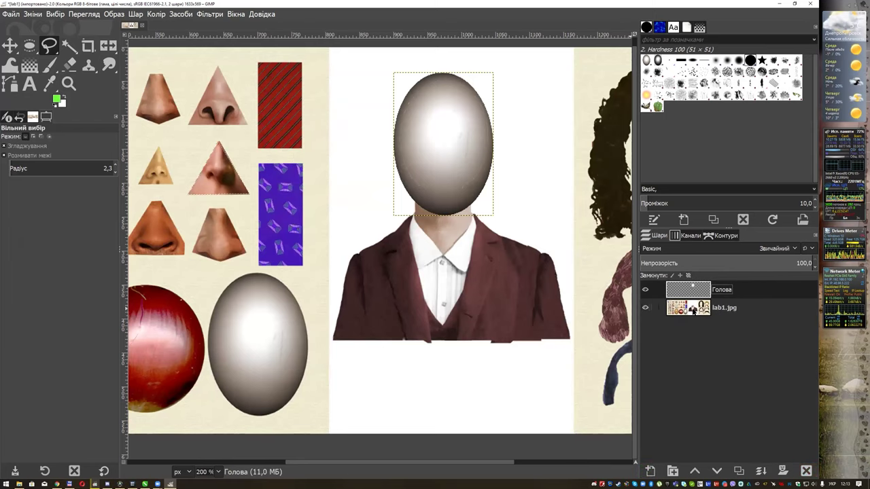
Step: Copy the outlined nose from the lab1.jpg layer and paste it
click(646, 308)
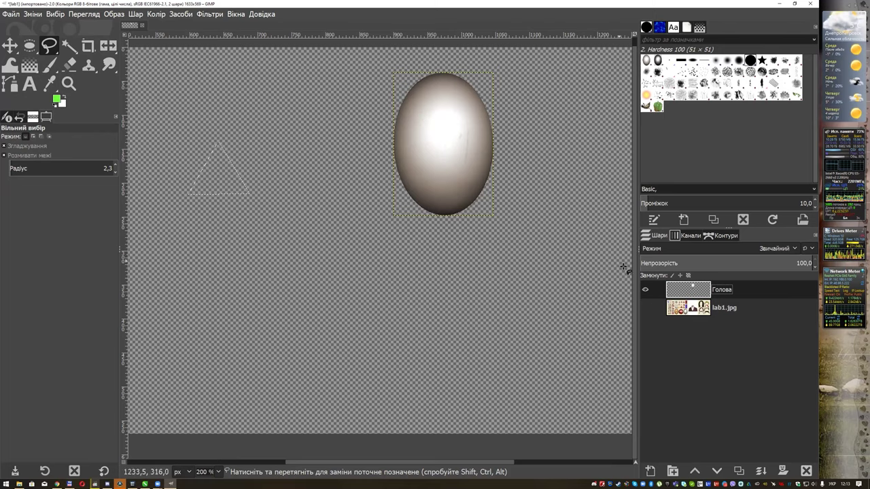
click(645, 308)
click(692, 311)
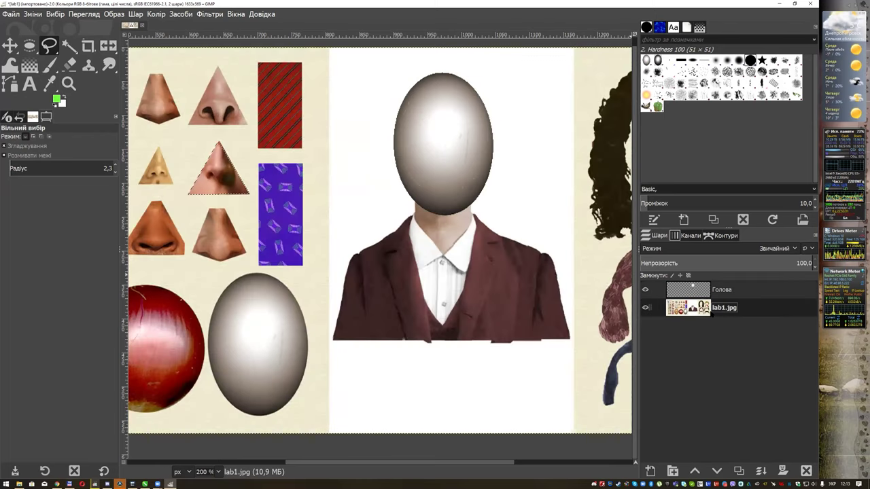
key(ctrl+c)
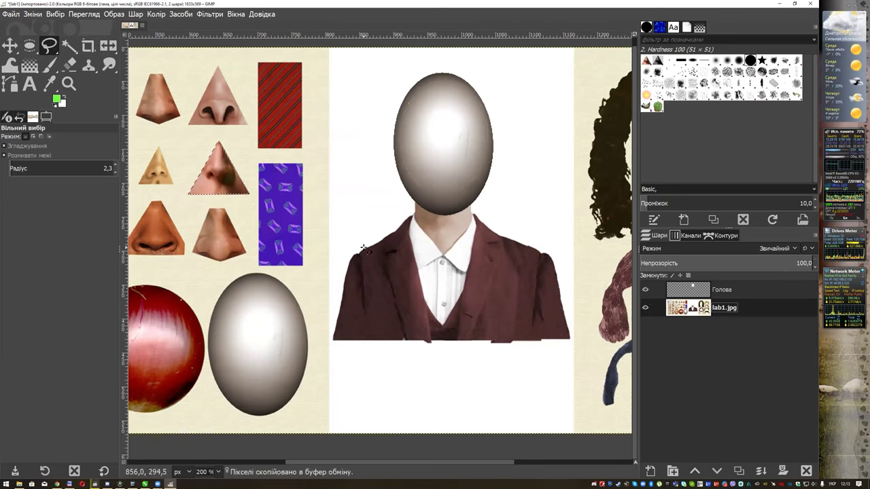
key(ctrl+v)
Step: Make the pasted nose a layer named нос and move it beside the egg head
click(650, 471)
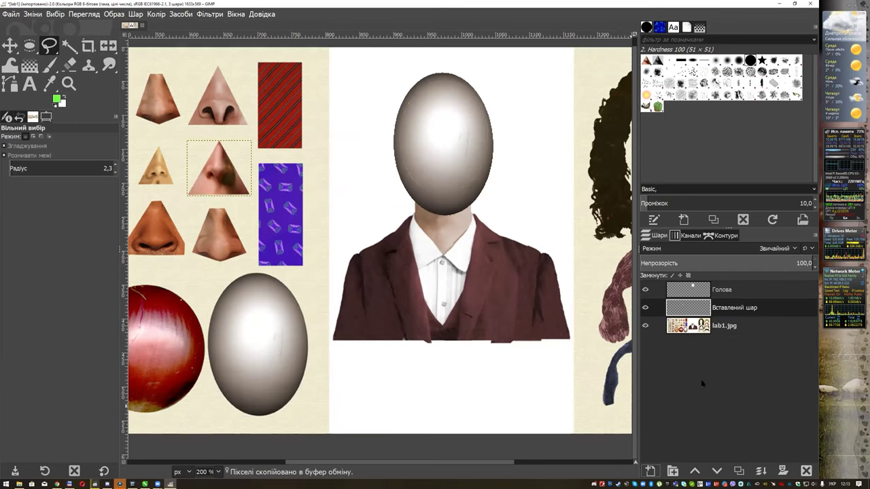
double_click(727, 308)
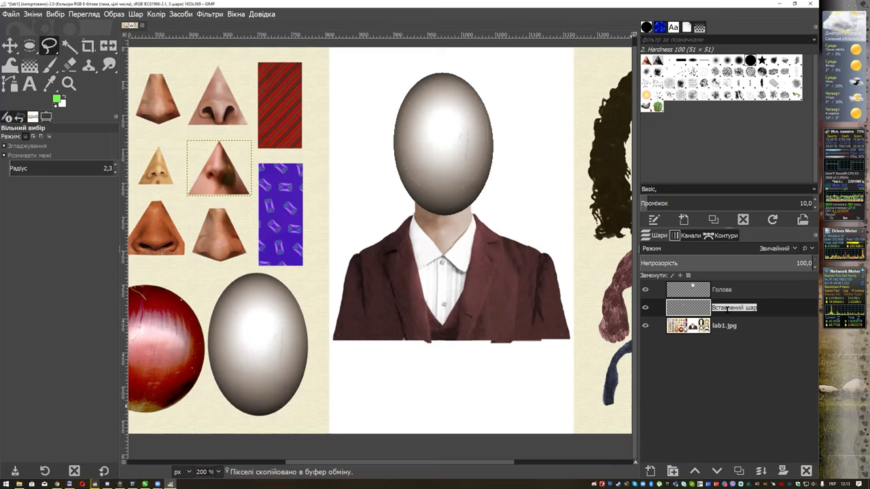
text(Н)
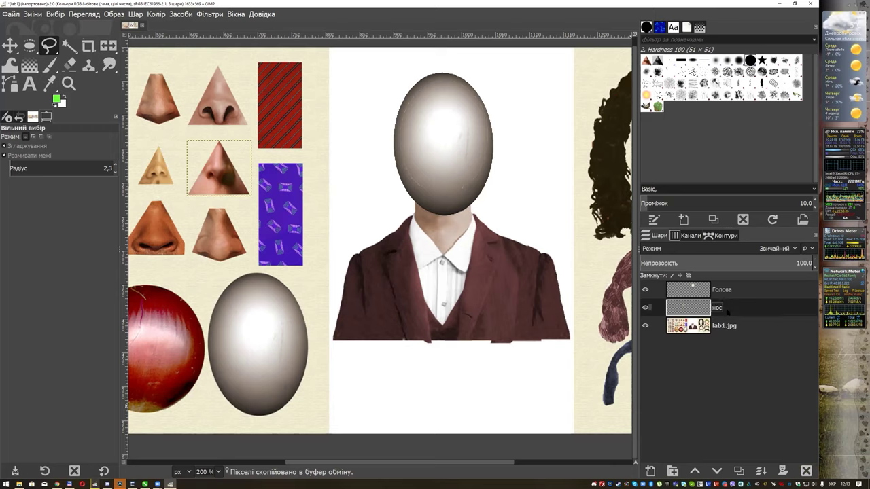
text(m)
drag(222, 161, 392, 180)
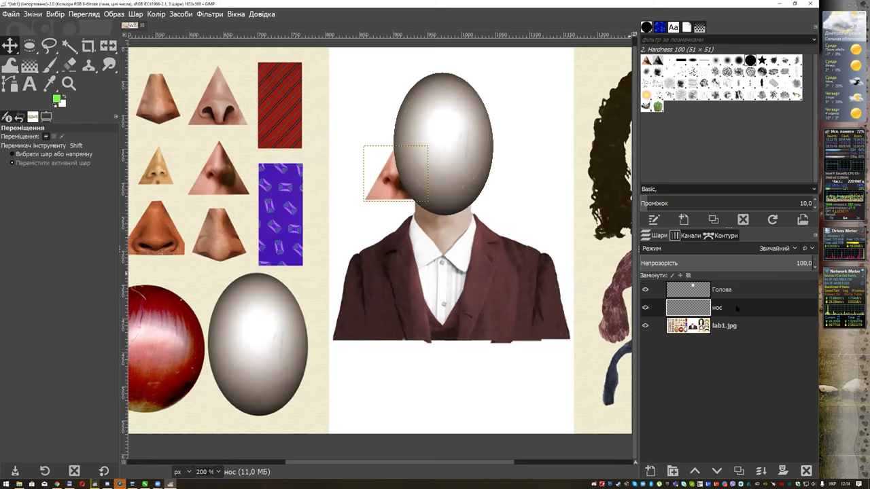
Step: Stack нос above Голова and move the nose onto the centre of the egg face
drag(725, 308, 729, 285)
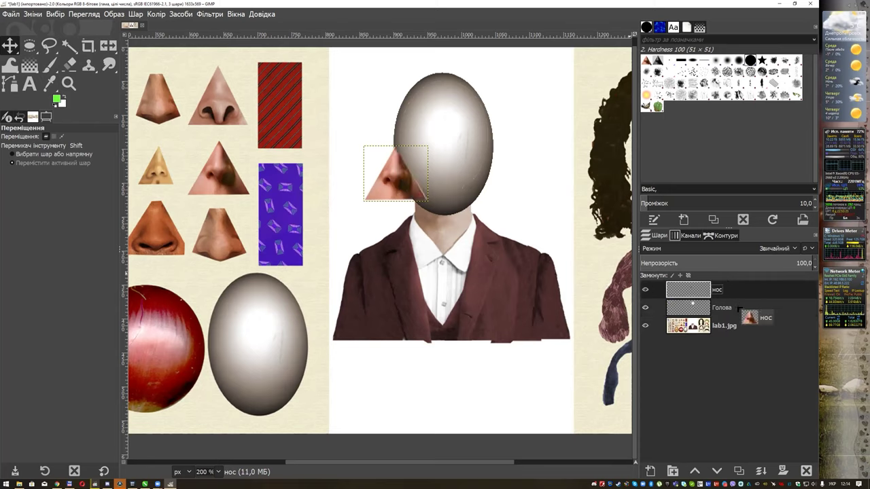
mouse_move(738, 289)
mouse_down()
mouse_move(731, 316)
mouse_move(731, 289)
mouse_up()
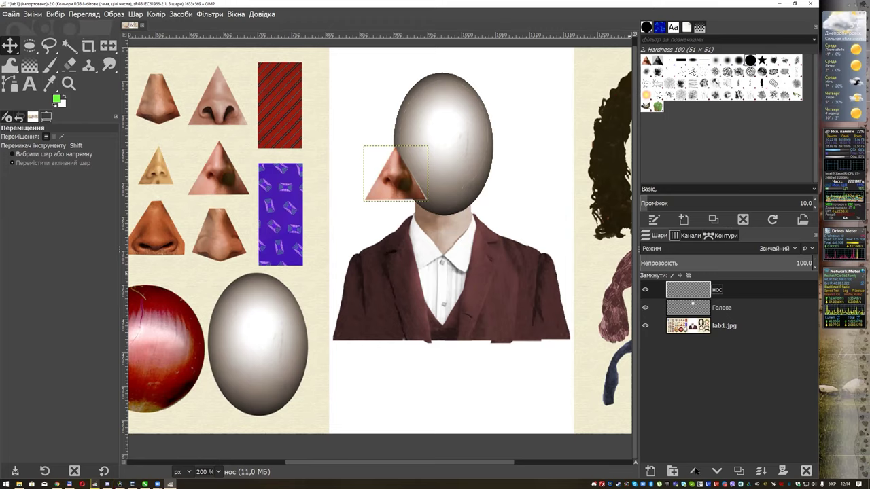
click(716, 471)
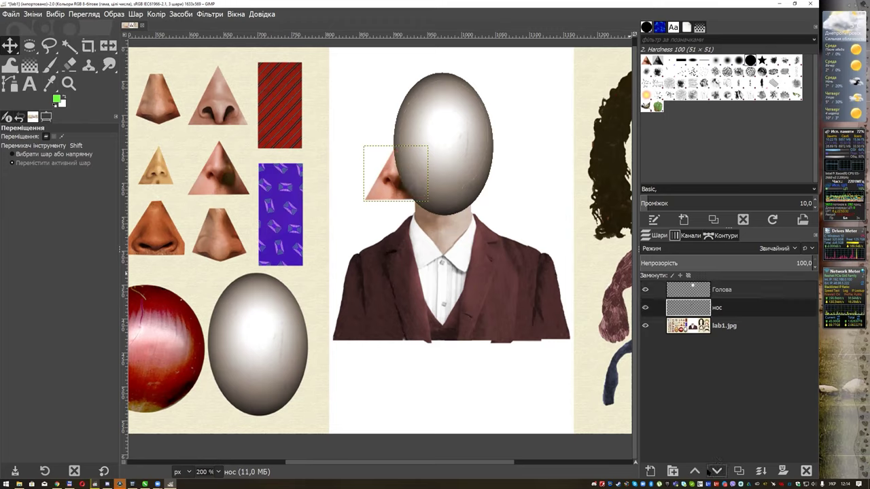
click(695, 471)
click(717, 471)
click(695, 471)
click(716, 471)
click(695, 471)
click(717, 472)
click(695, 471)
mouse_move(387, 174)
mouse_down()
mouse_move(437, 143)
mouse_move(442, 151)
mouse_up()
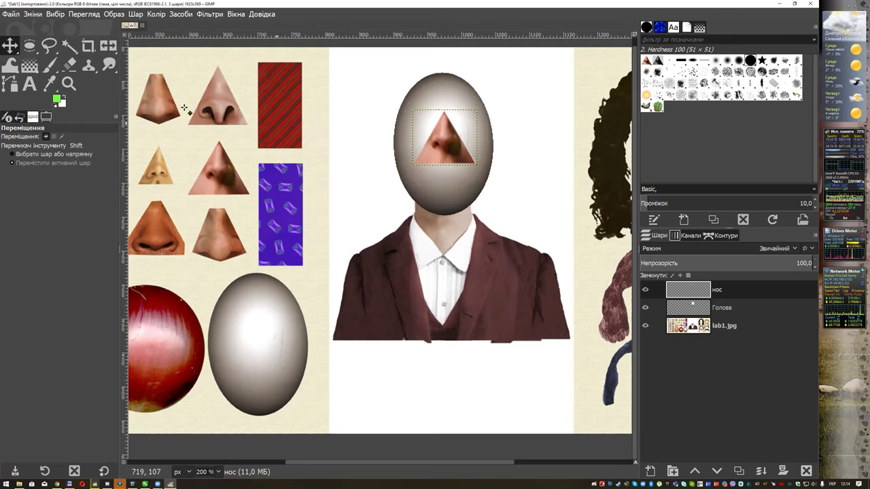
Step: Start scaling the нос layer, trying sizes from 95×82 down to about 68×59
click(108, 48)
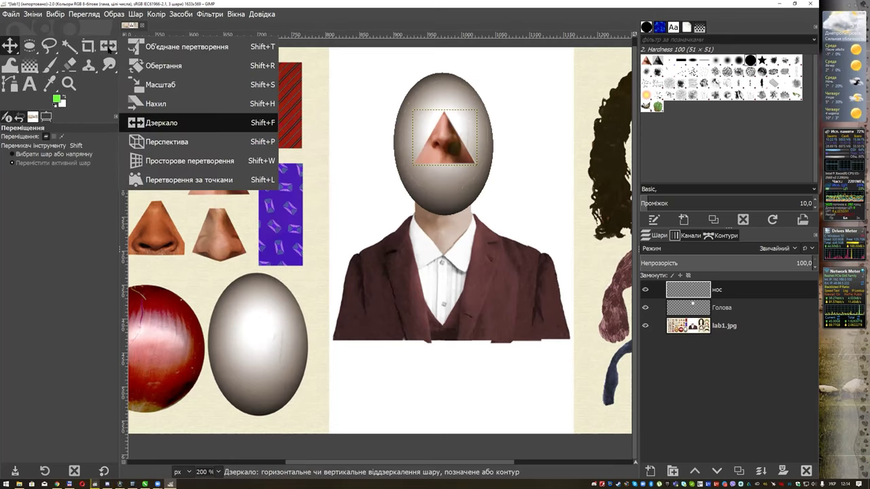
click(170, 84)
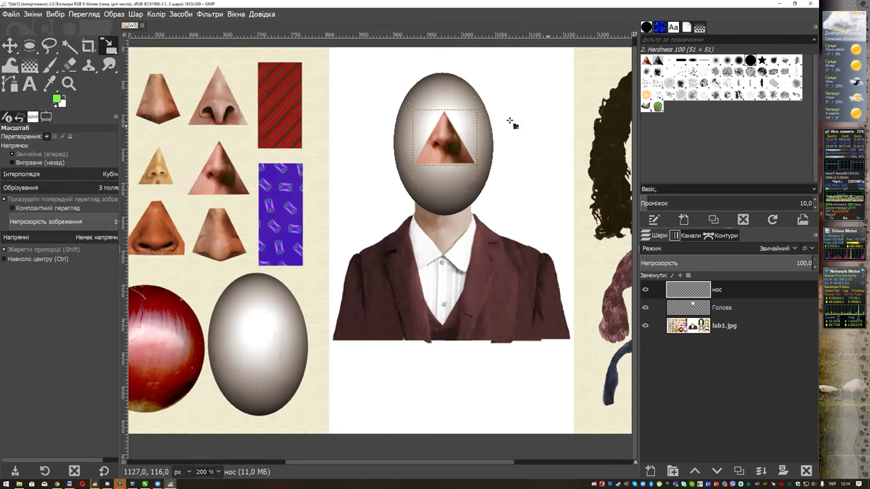
click(446, 130)
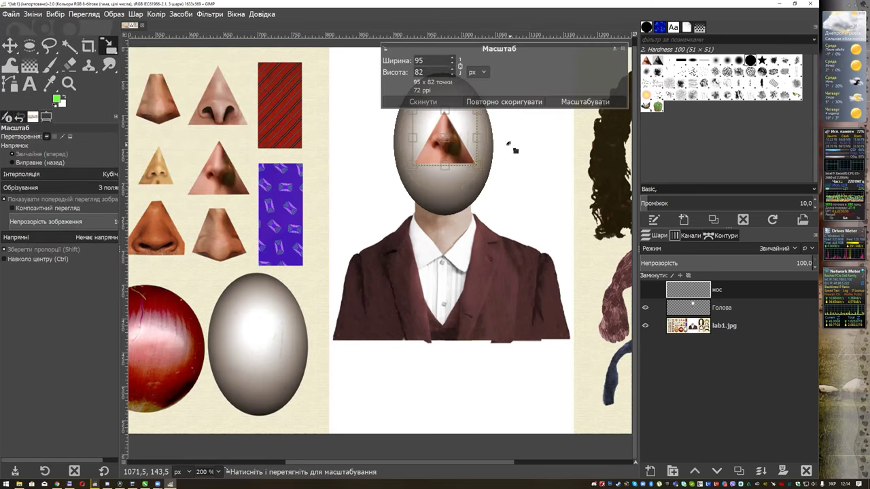
scroll(506, 204, up, 1)
scroll(502, 209, up, 1)
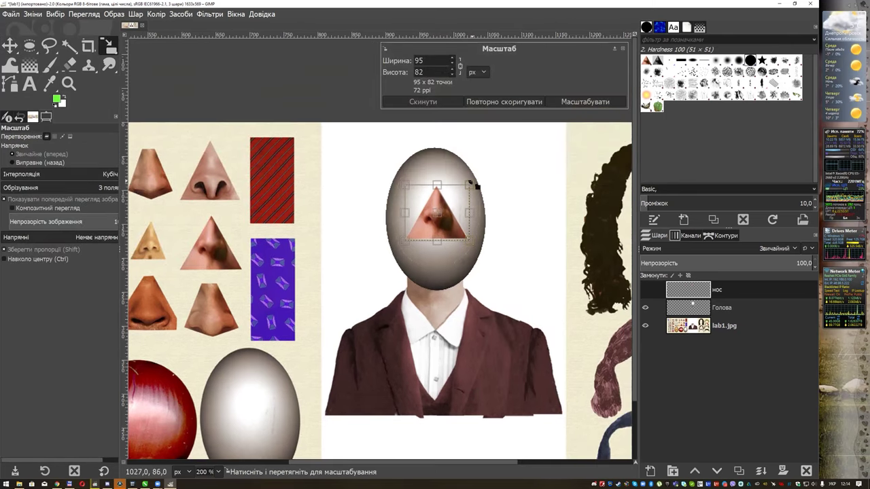
drag(476, 185, 459, 186)
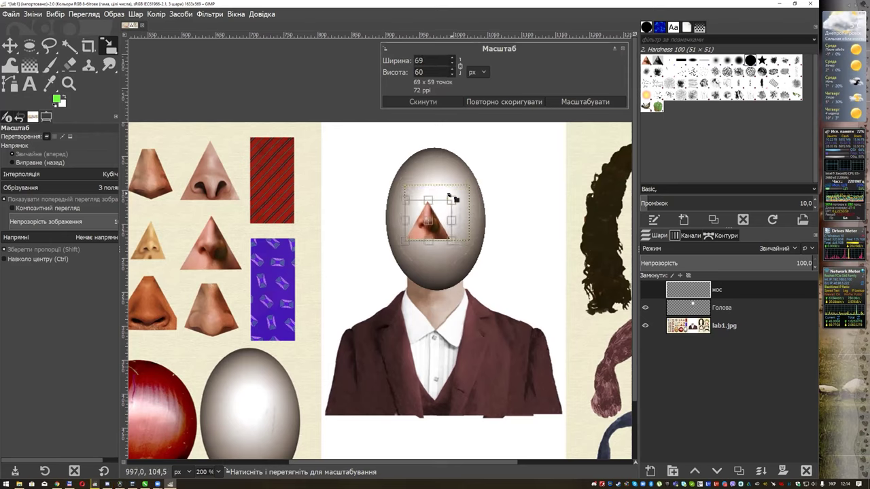
drag(460, 186, 466, 187)
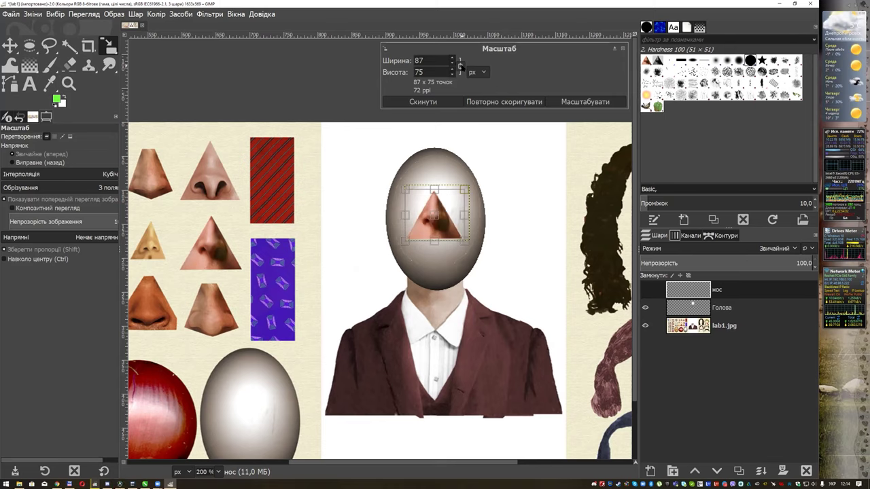
mouse_move(470, 193)
mouse_down()
mouse_move(451, 199)
mouse_move(457, 205)
mouse_move(481, 198)
mouse_move(450, 183)
mouse_move(460, 198)
mouse_up()
Step: Scale the nose proportionally to 72×67 px and nudge it into place on the head
key(shift)
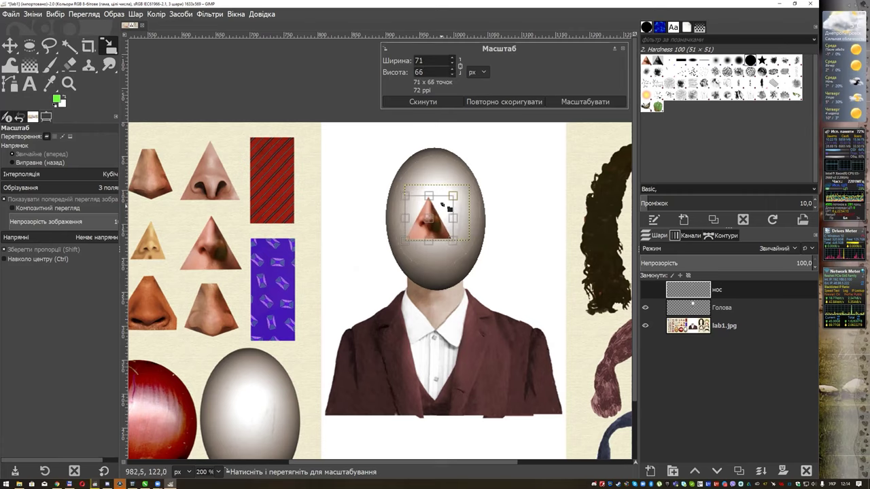
drag(447, 211, 448, 212)
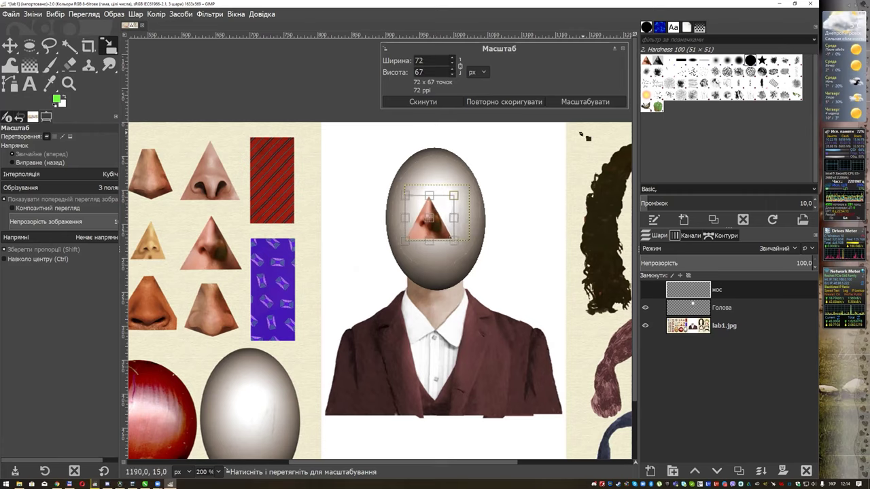
key(Return)
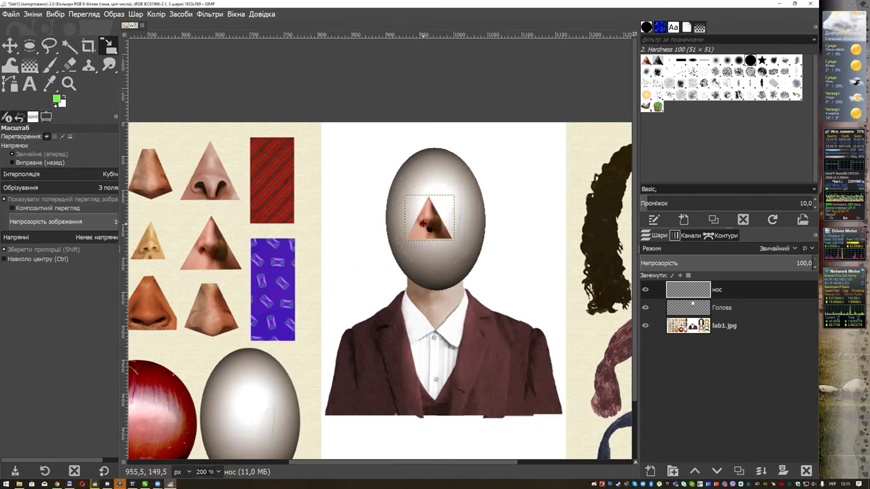
key(m)
drag(424, 226, 436, 230)
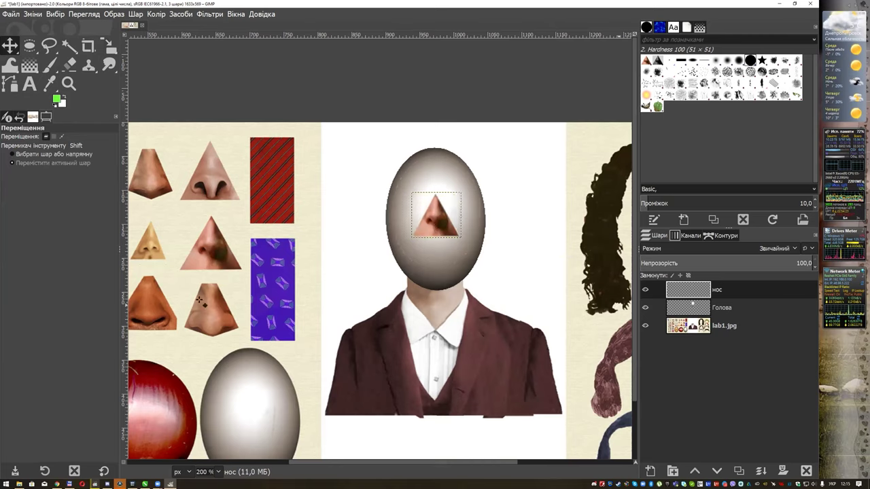
Step: On the lab1.jpg layer, trace the blue ear's top and left edges with Scissors Select
click(197, 257)
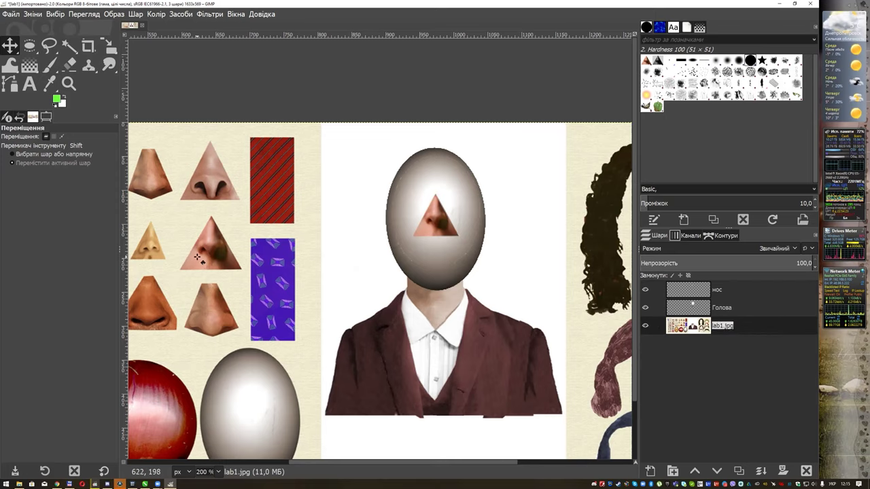
scroll(340, 251, left, 5)
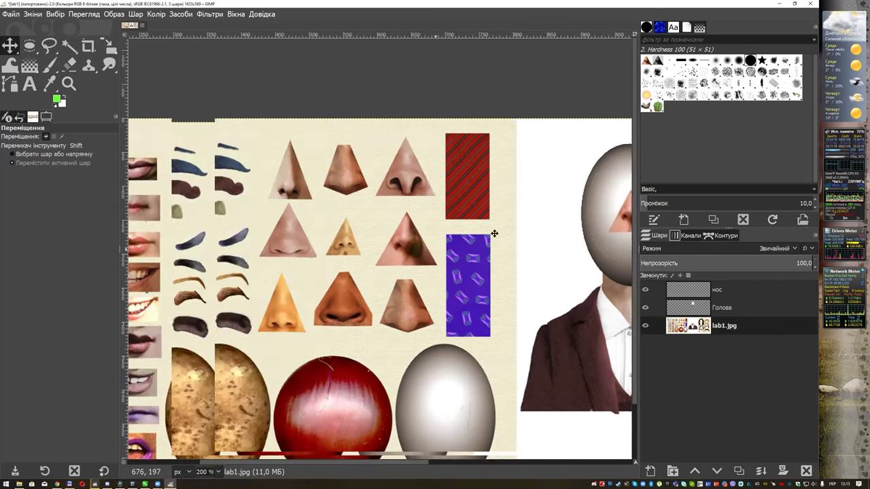
scroll(476, 238, left, 2)
scroll(468, 256, left, 4)
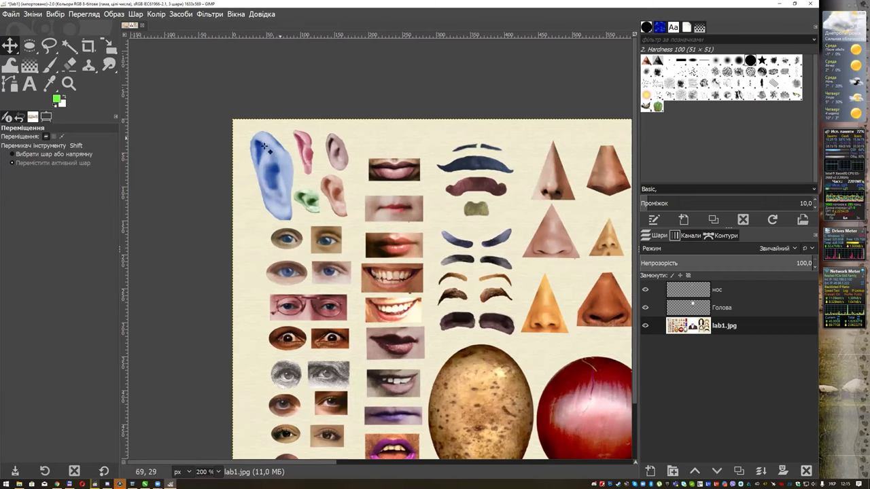
click(49, 45)
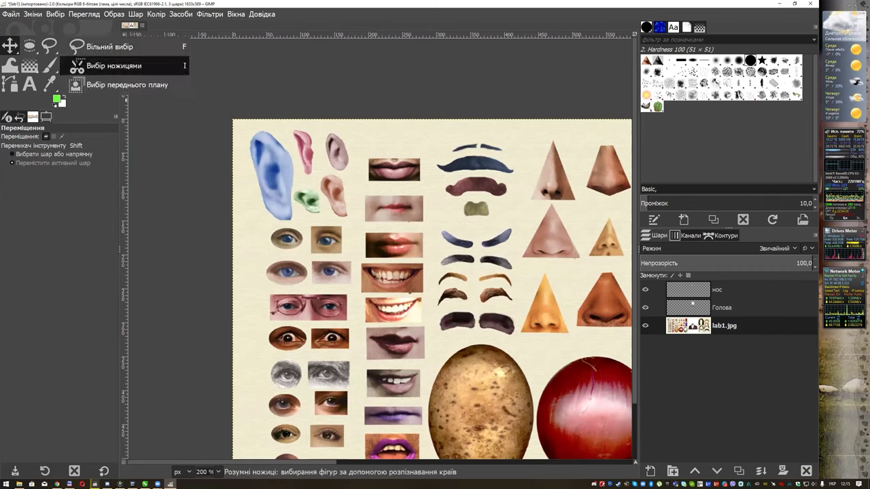
click(109, 65)
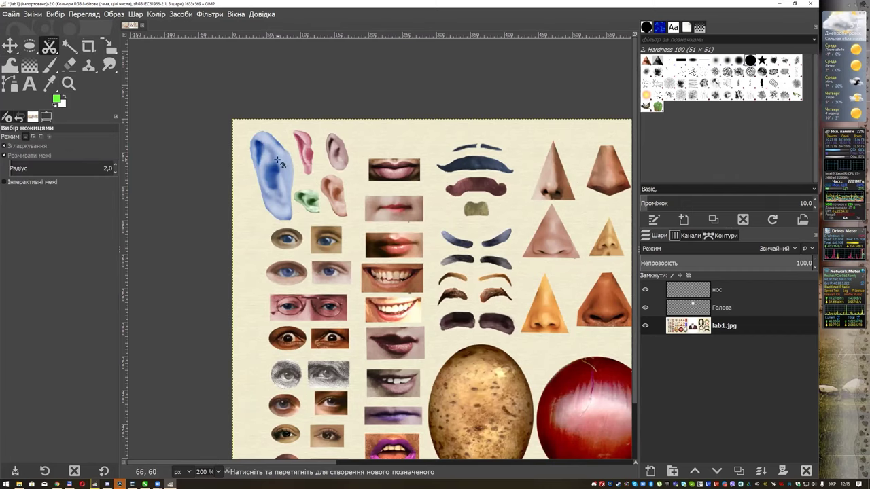
ctrl+scroll(263, 162, up, 1)
ctrl+scroll(263, 162, up, 1)
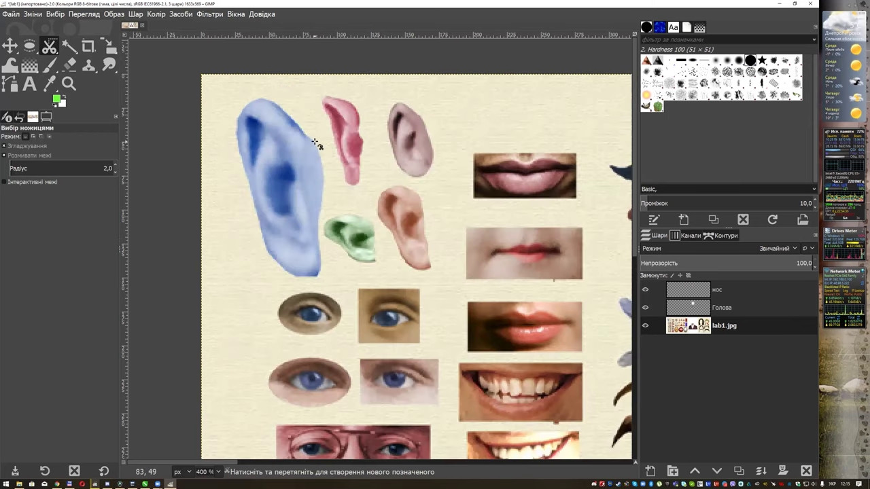
click(261, 99)
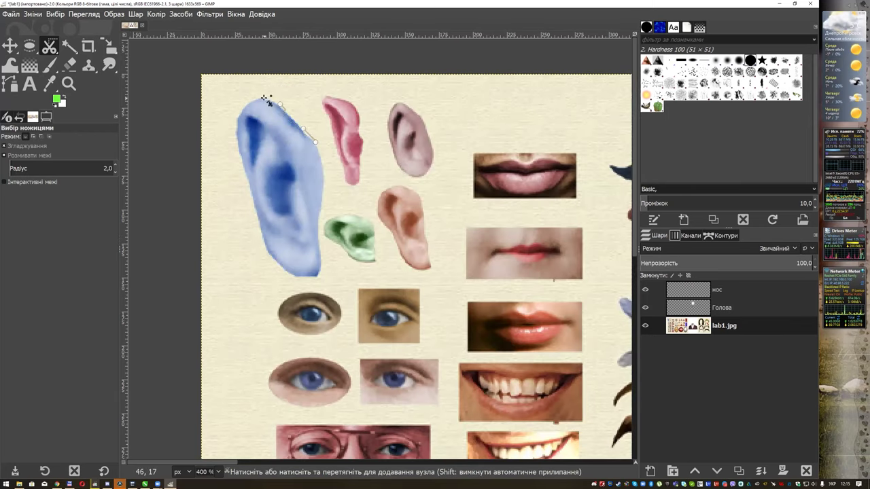
click(242, 113)
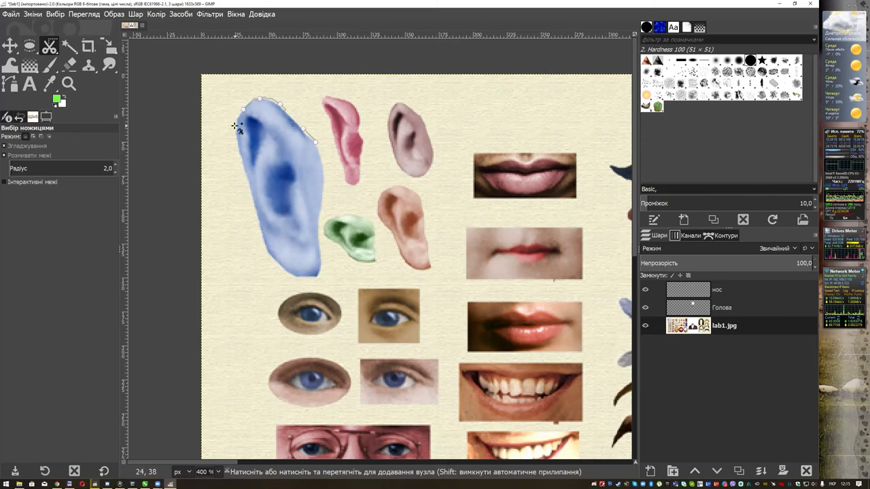
click(239, 165)
click(247, 191)
Step: Finish the outline around the ear's bottom and right edge and turn it into a selection
click(270, 259)
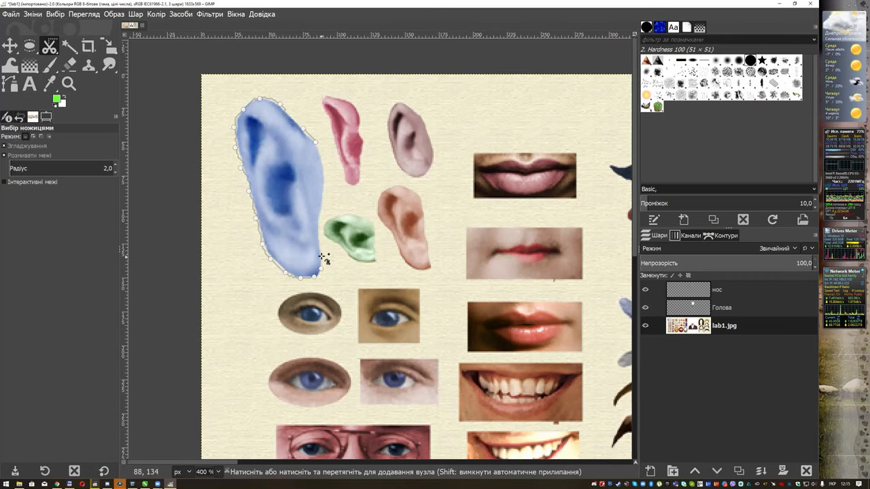
click(320, 226)
click(322, 198)
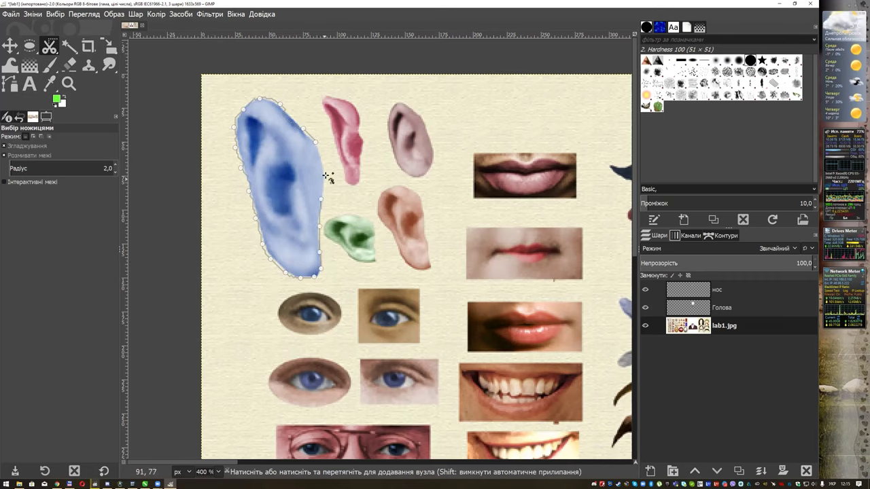
click(317, 147)
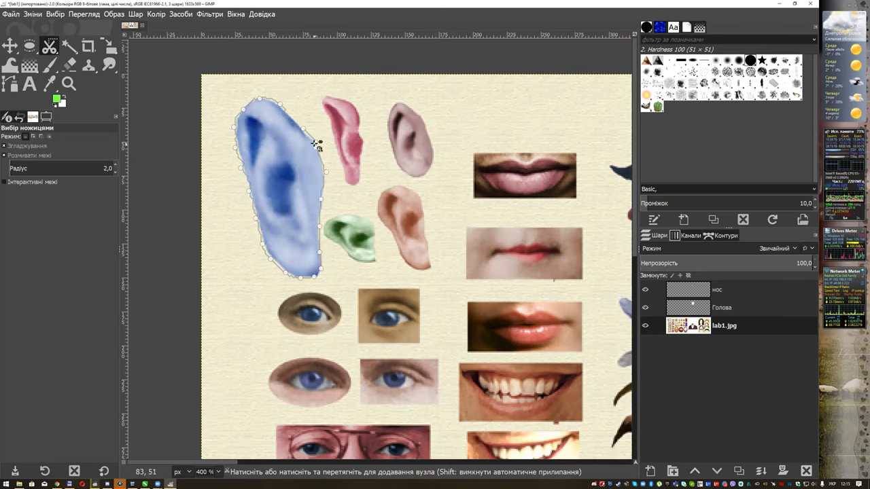
click(317, 144)
key(Return)
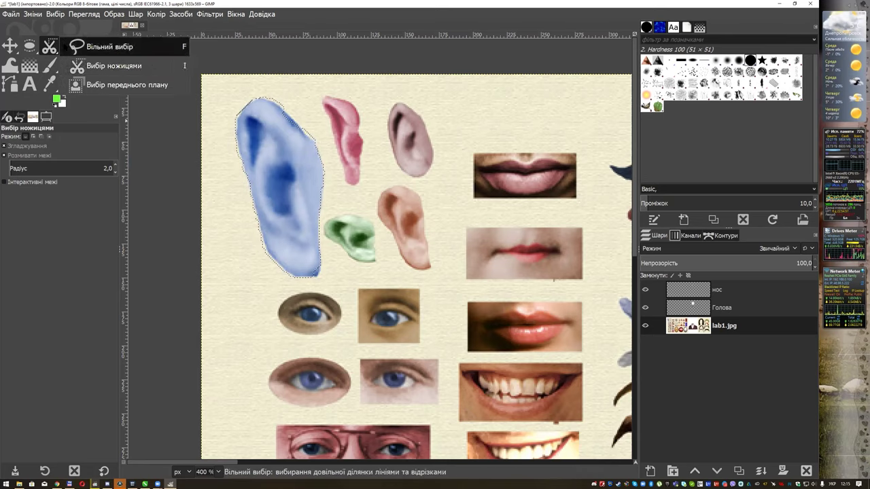
Step: Copy the selected blue ear and paste it as a floating selection
drag(49, 46, 88, 40)
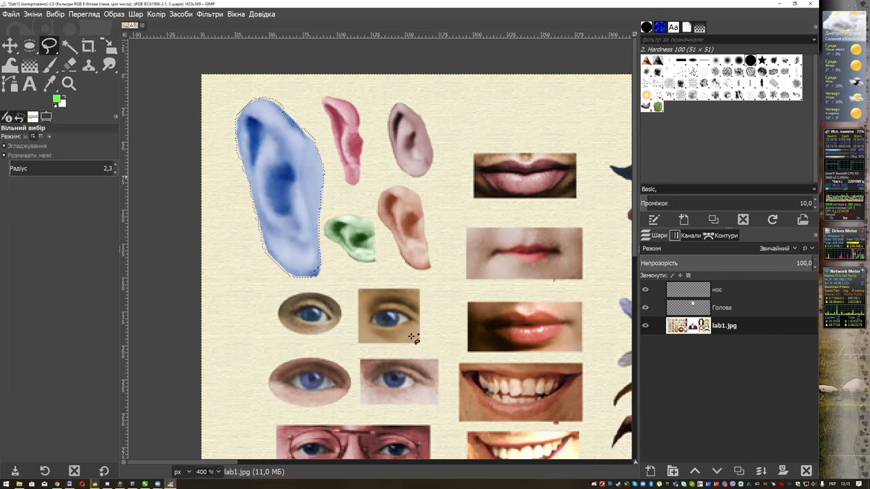
shift+click(324, 266)
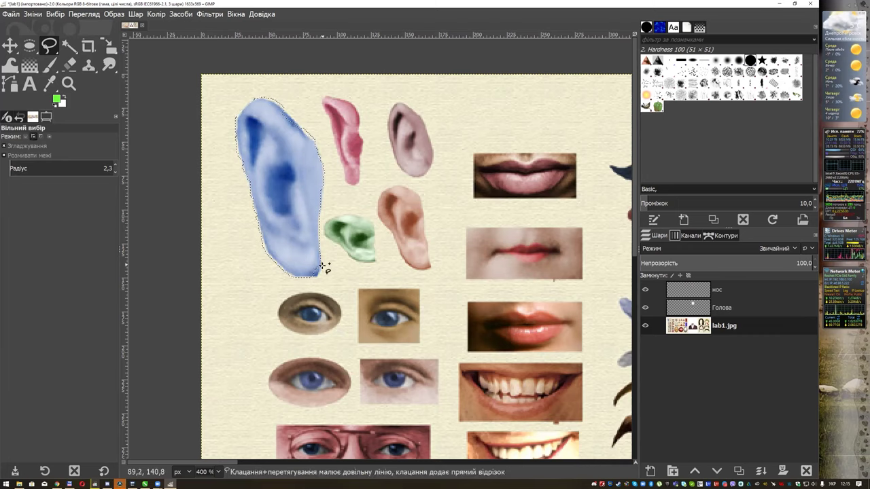
key(shift)
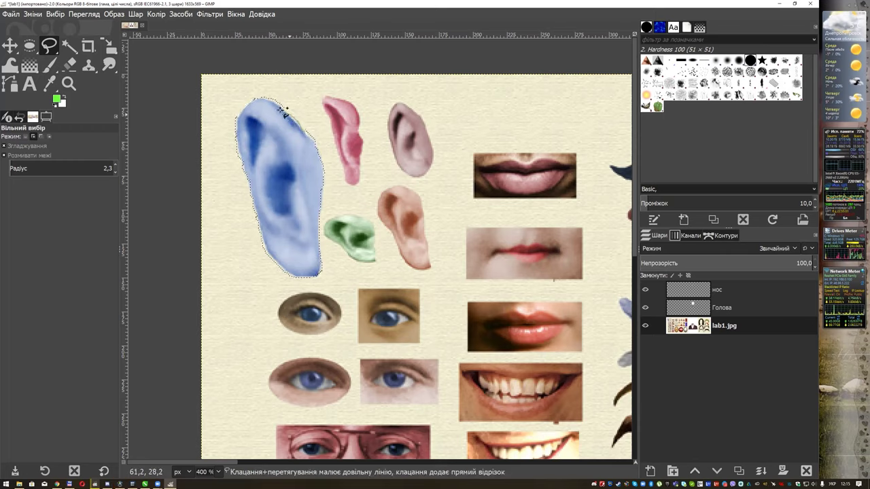
key(shift)
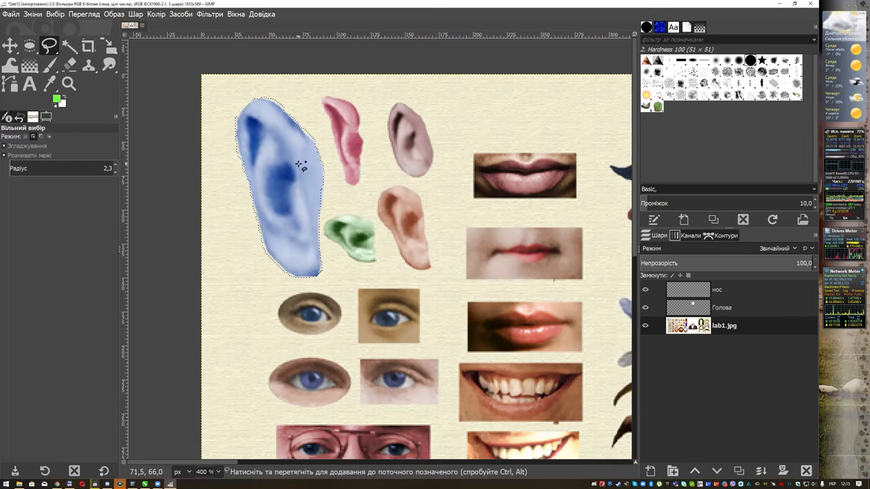
key(ctrl+c)
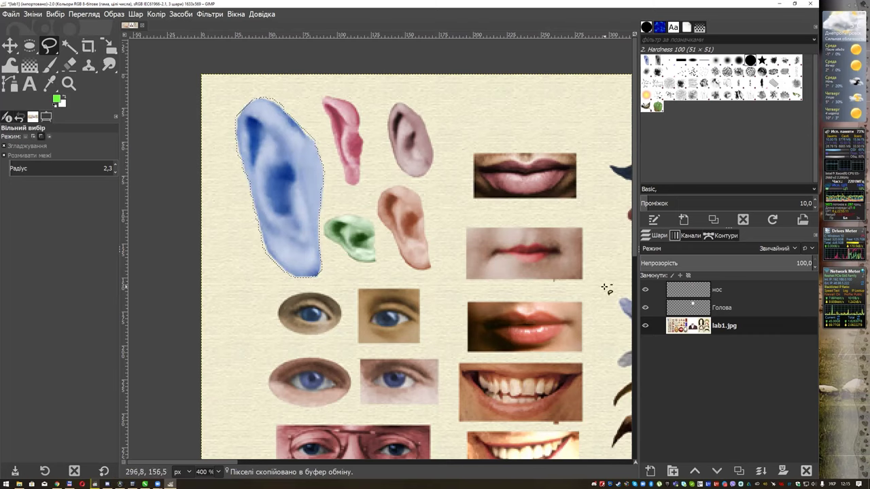
key(ctrl+v)
Step: Turn the pasted ear into a new layer named 'вухо'
click(659, 470)
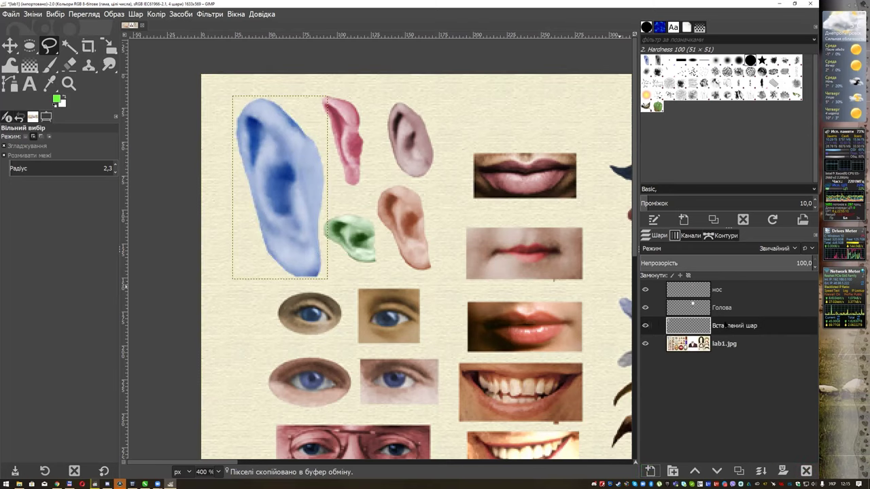
text(ухо)
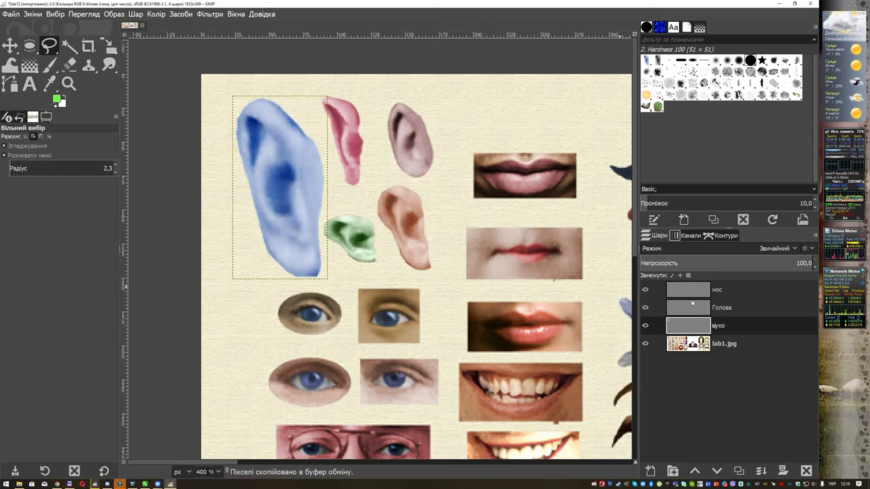
key(Return)
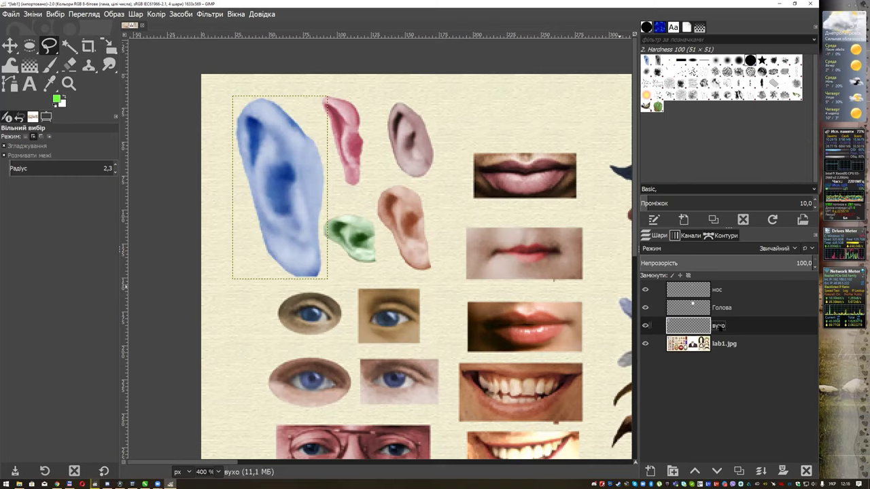
Step: Move the вухо ear beside the left side of the egg head
scroll(431, 220, down, 2)
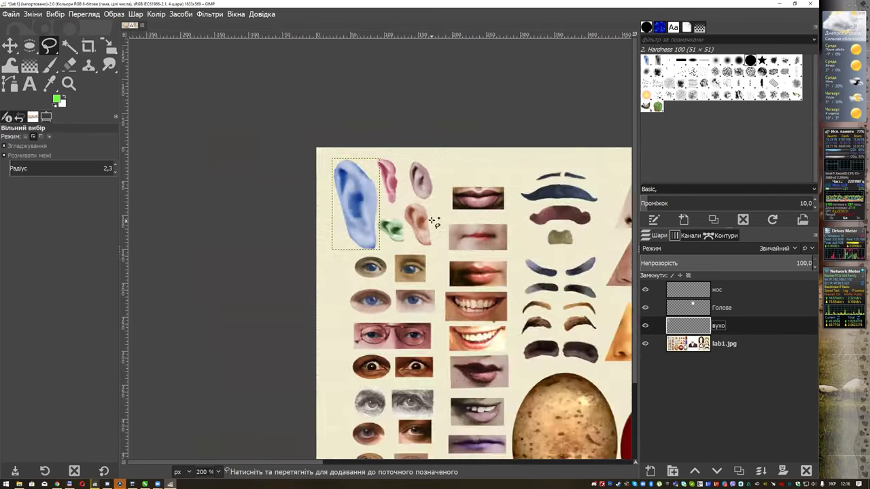
scroll(431, 220, down, 2)
drag(576, 258, 340, 235)
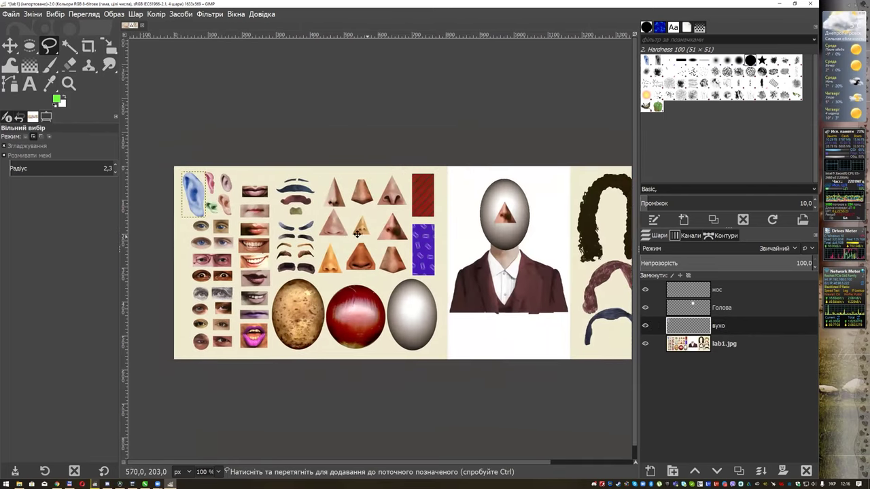
key(m)
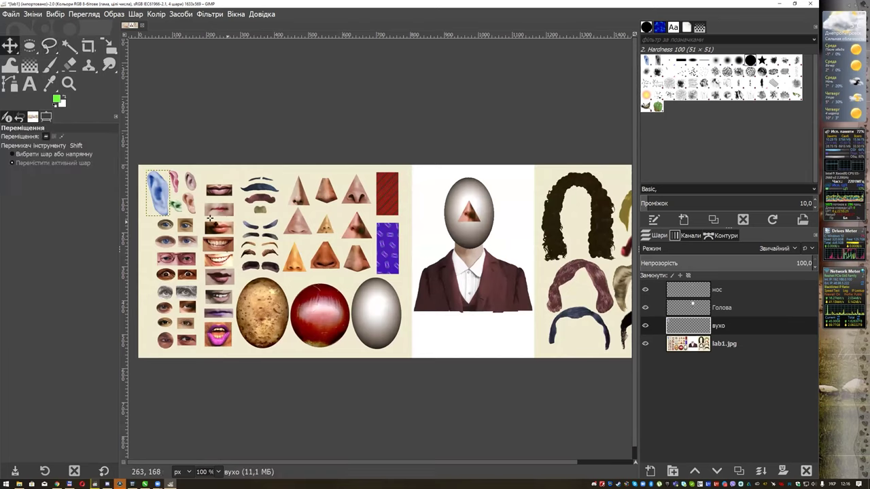
drag(163, 197, 435, 215)
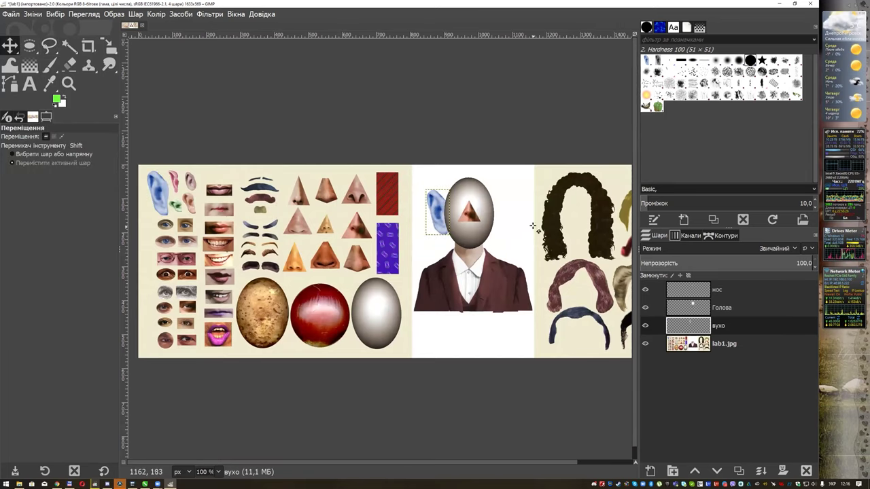
drag(531, 230, 472, 227)
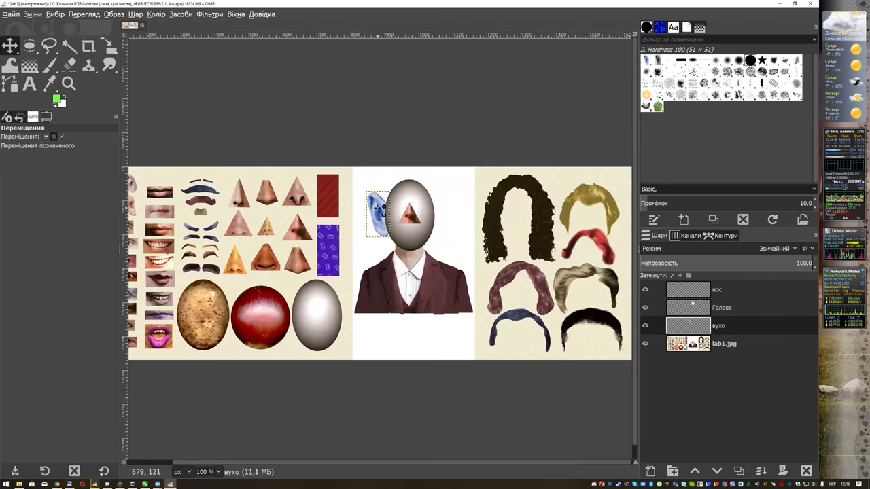
ctrl+scroll(384, 212, up, 2)
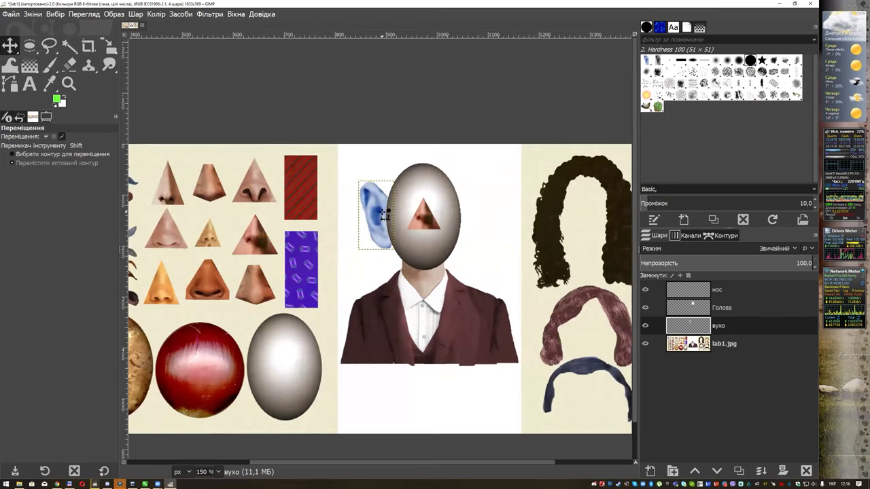
ctrl+scroll(384, 212, up, 1)
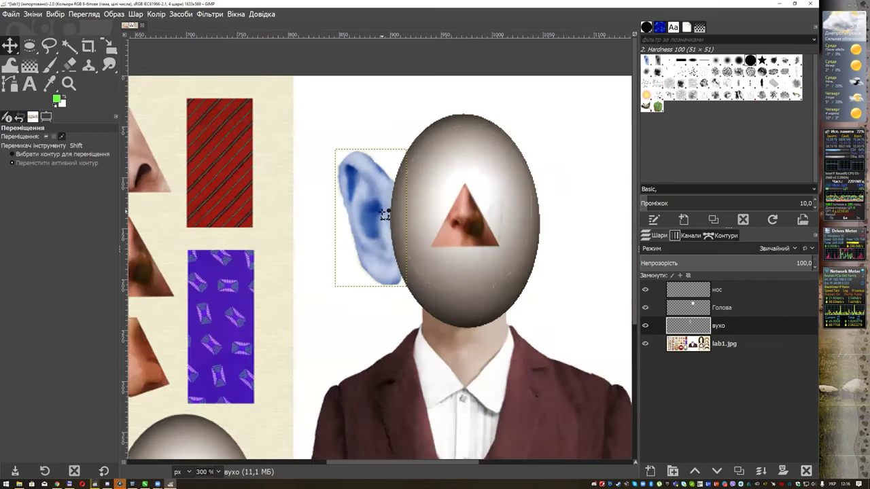
Step: Warp the ear with Handle Transform, pulling its top handle up-left so it flares outward
click(107, 45)
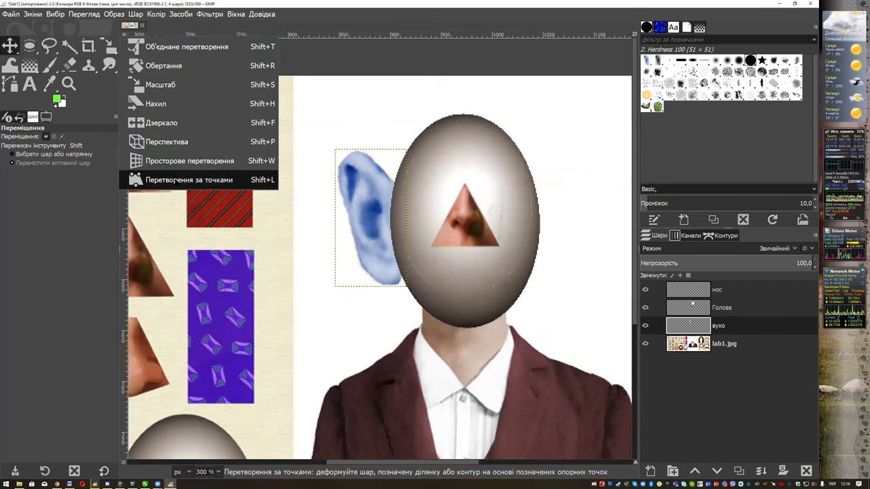
click(175, 180)
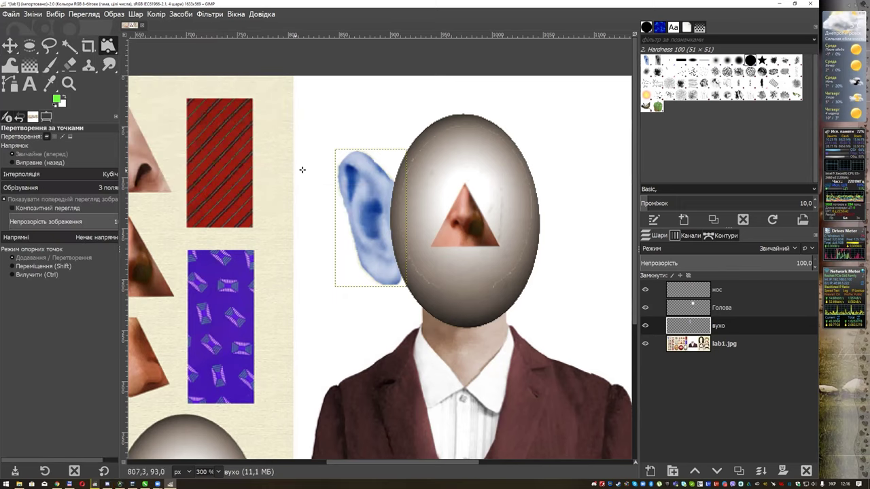
click(345, 159)
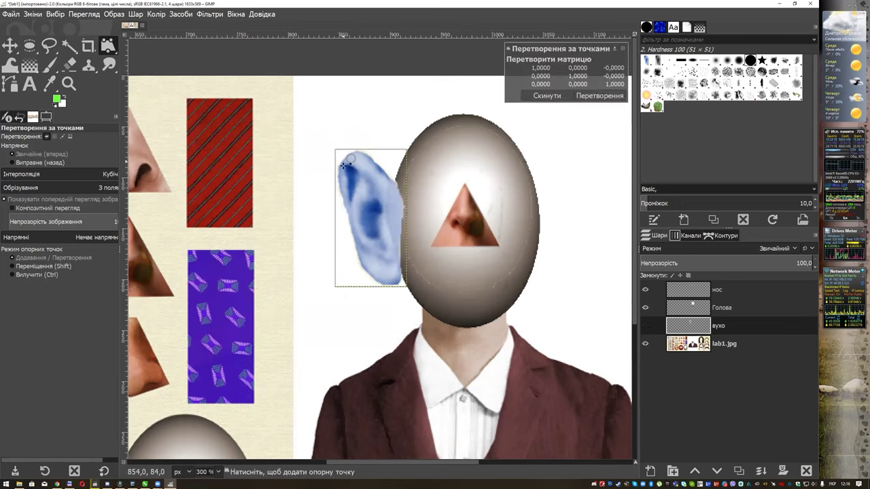
click(388, 184)
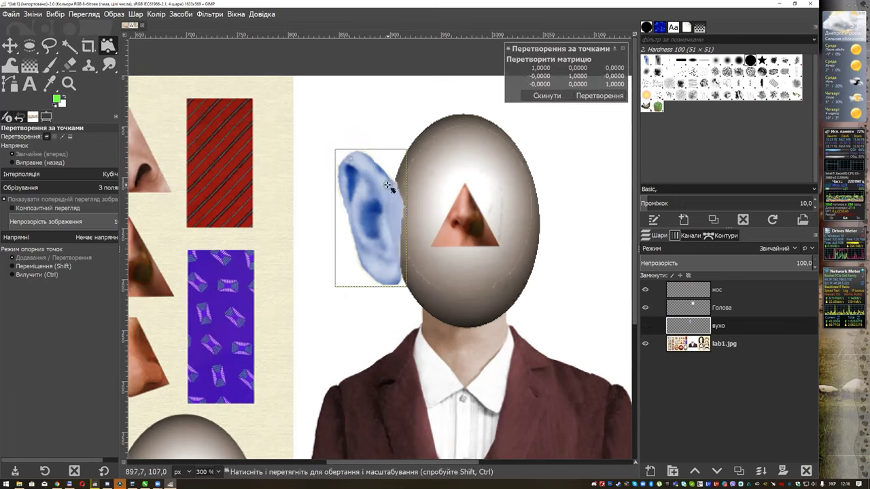
click(387, 245)
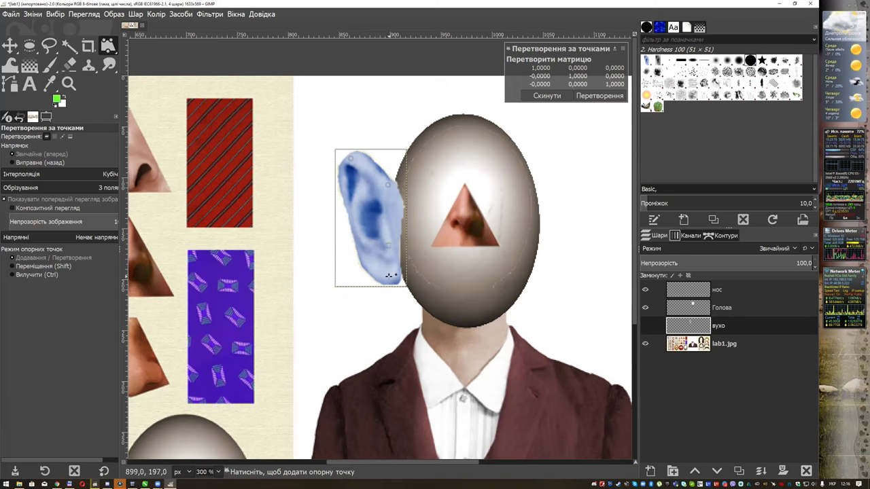
click(389, 275)
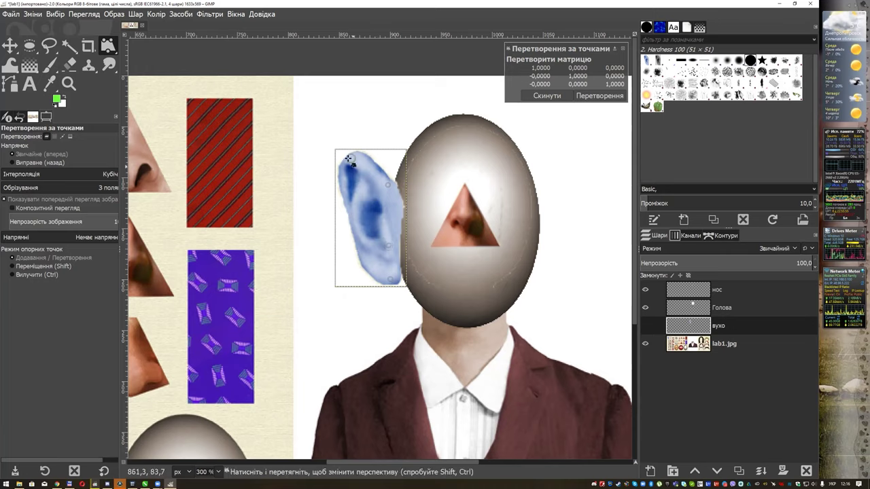
drag(351, 159, 344, 125)
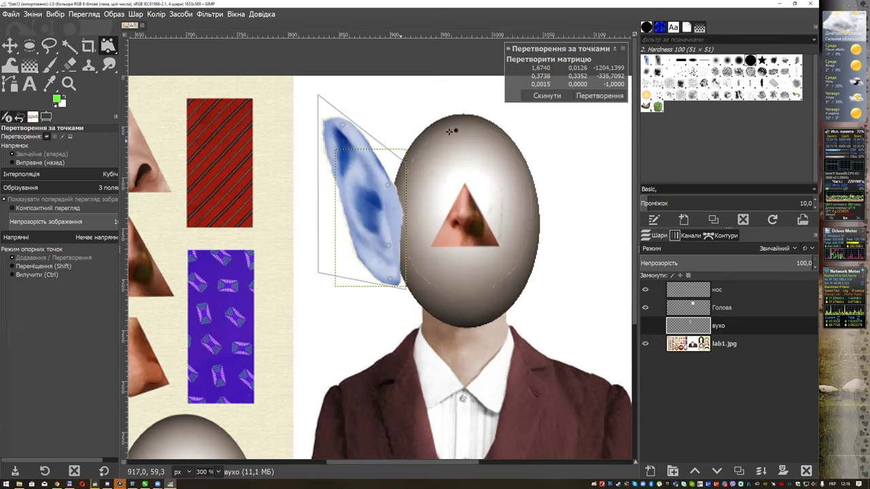
click(599, 96)
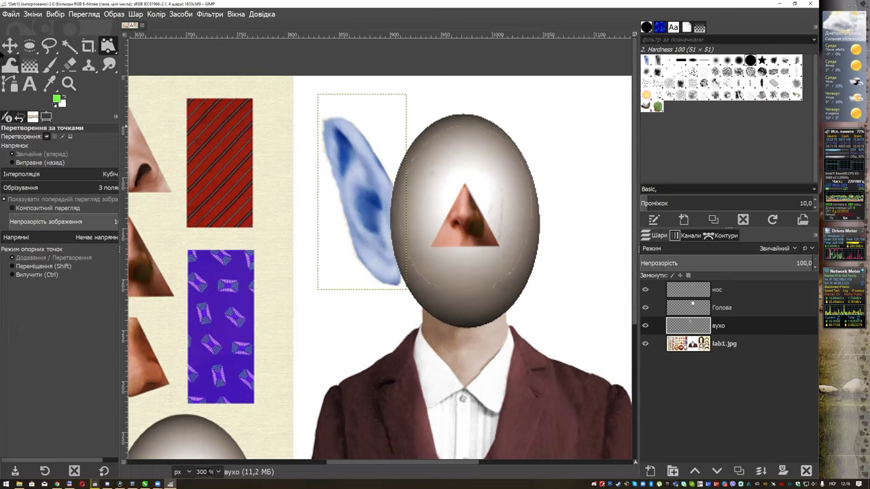
click(10, 45)
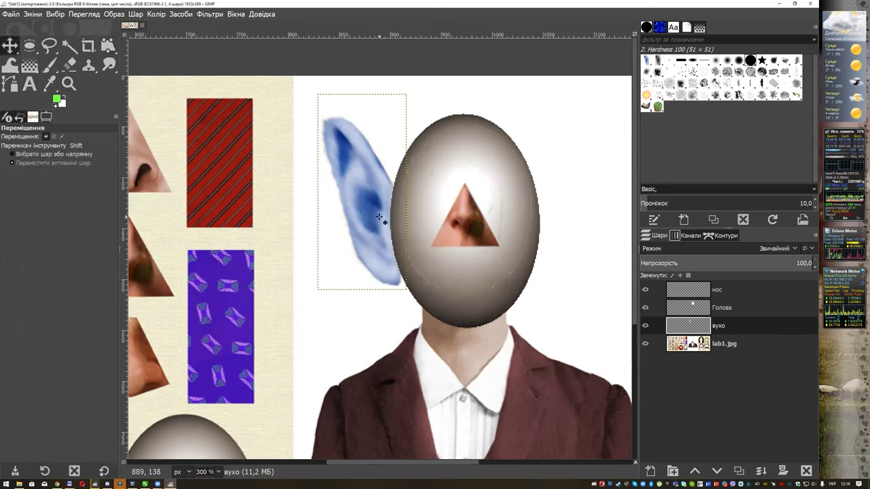
Step: Duplicate the ear layer and move the copy to the head's right side
drag(379, 218, 382, 216)
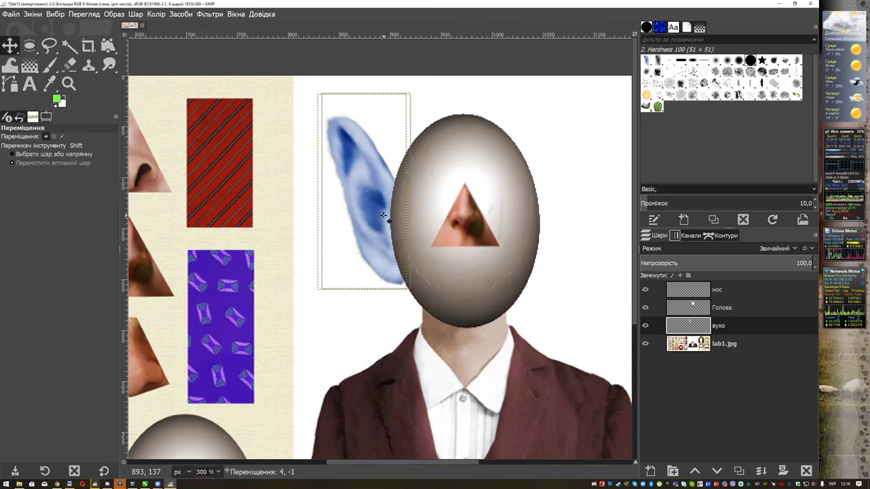
right_click(744, 325)
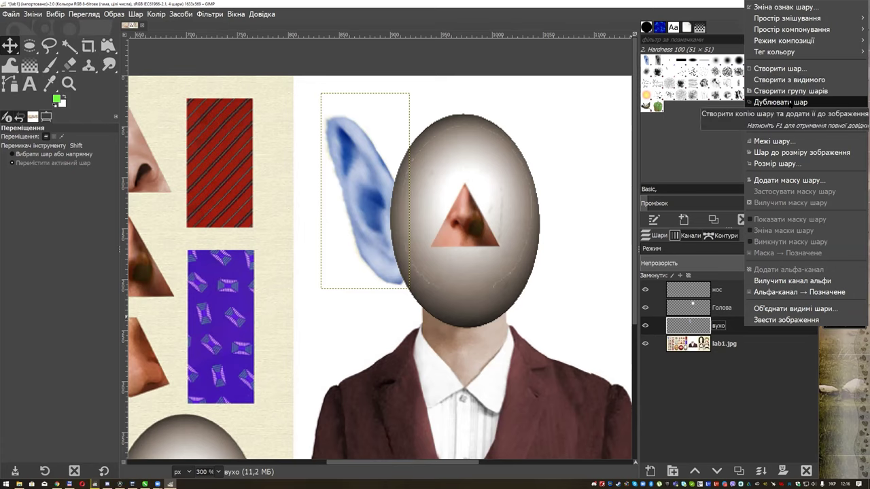
click(791, 102)
drag(353, 198, 567, 201)
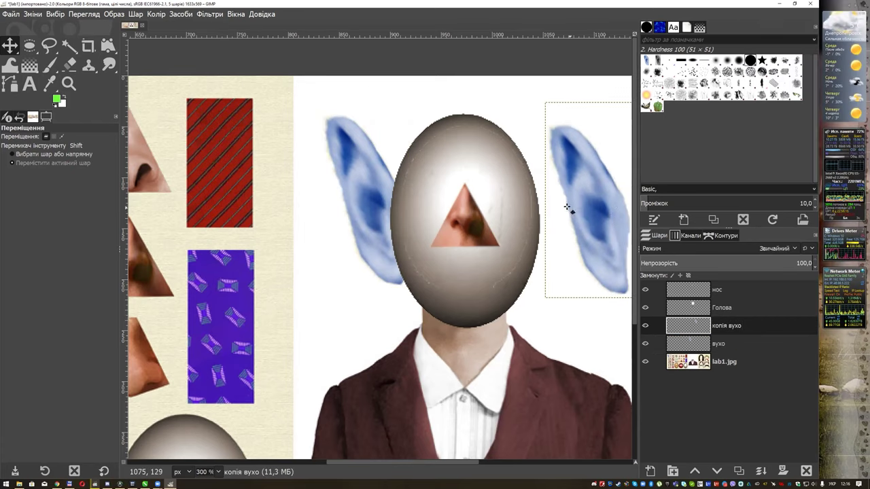
scroll(528, 208, right, 5)
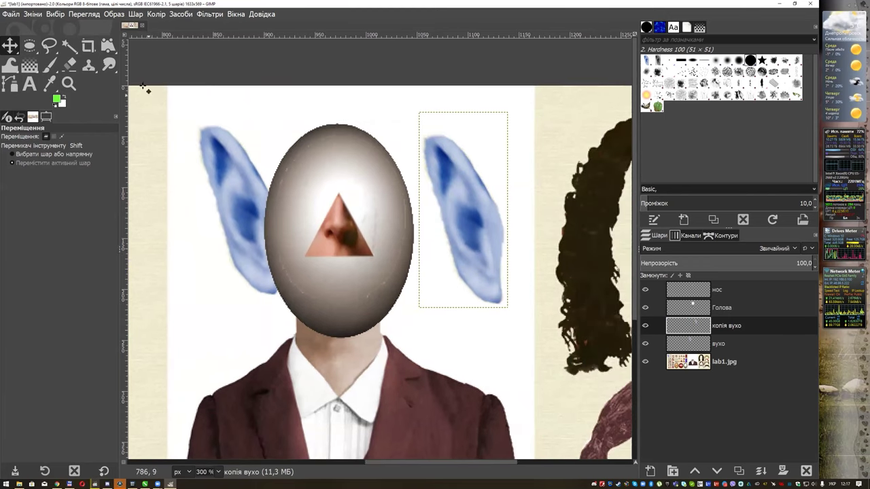
Step: Flip the copied ear horizontally and nudge it into place against the head
click(103, 47)
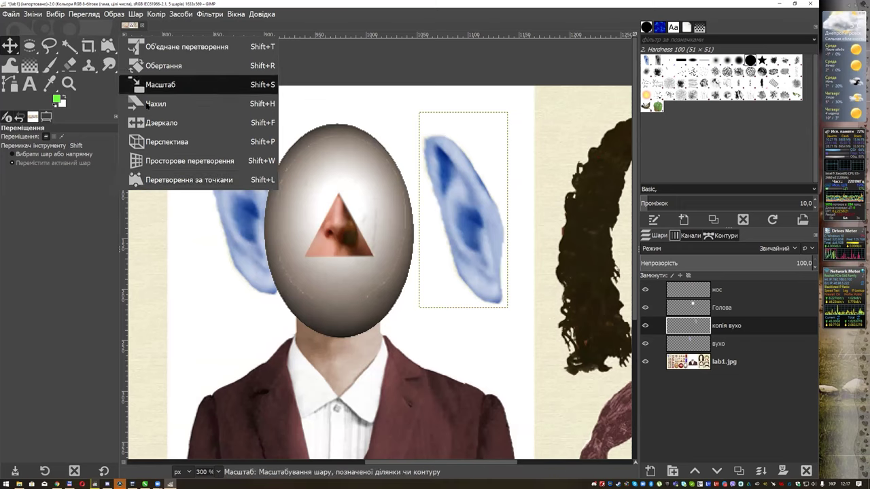
click(161, 123)
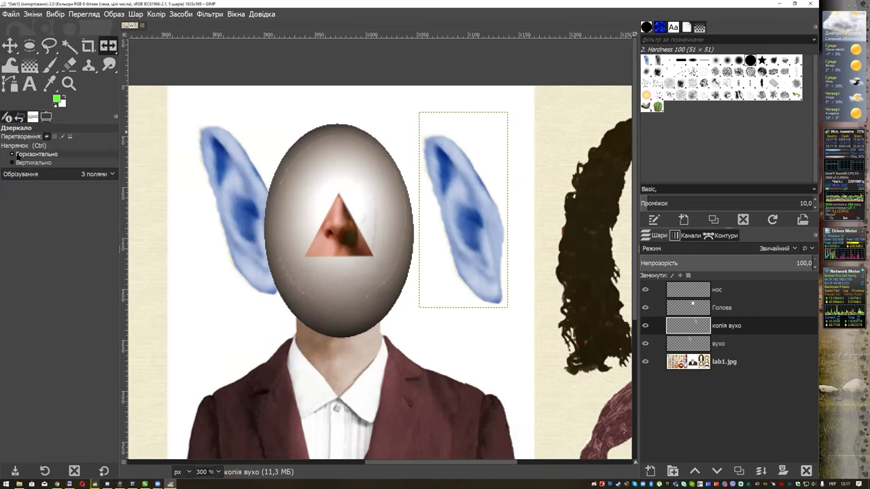
click(475, 204)
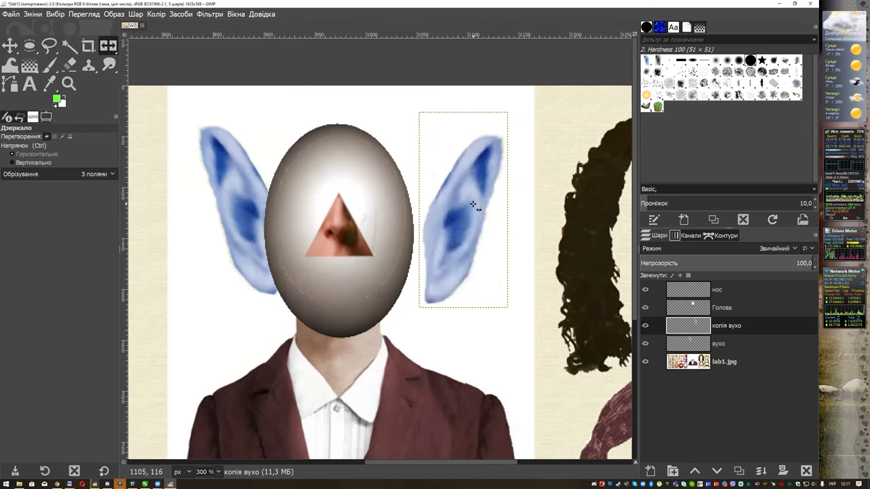
click(473, 205)
click(473, 204)
click(474, 204)
click(473, 205)
key(m)
drag(454, 201, 438, 191)
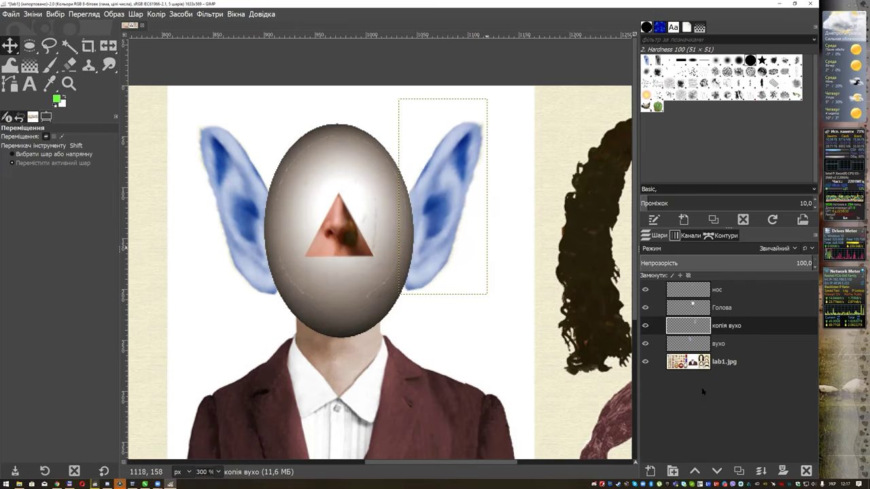
click(678, 357)
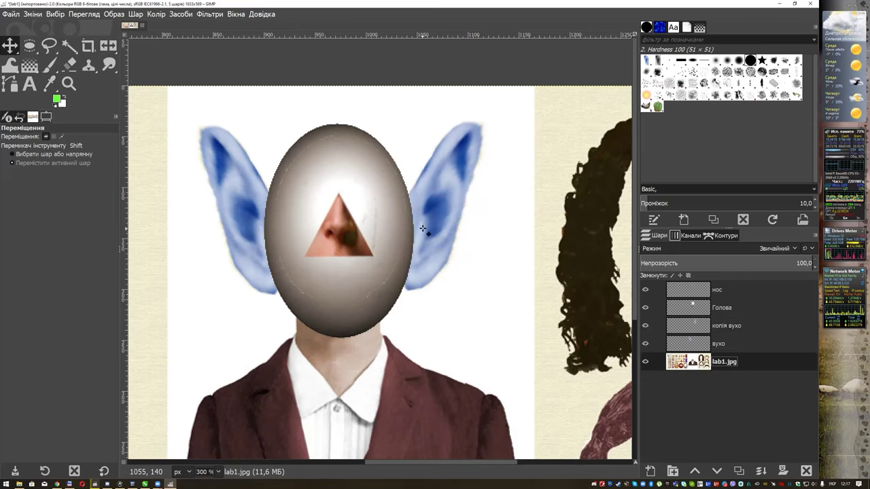
Step: Ellipse-select the top-left blue eye on the parts sheet and copy-paste it
scroll(423, 230, down, 2)
scroll(423, 229, down, 1)
scroll(360, 249, left, 2)
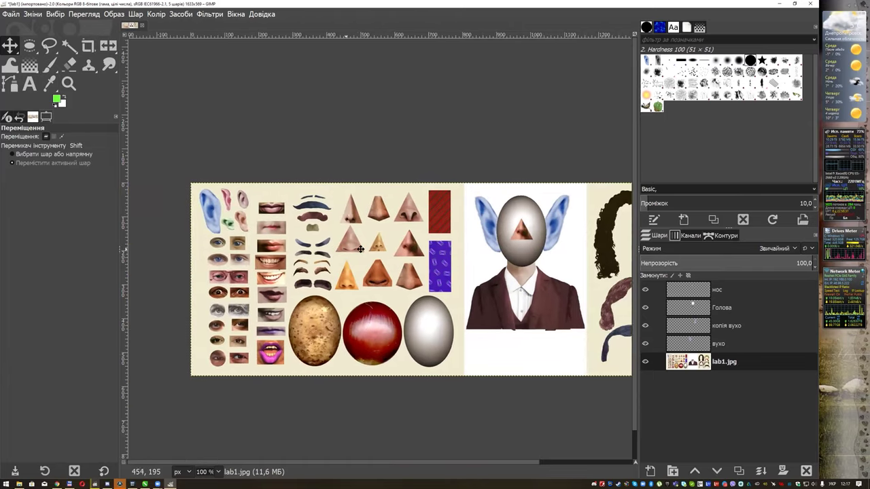
scroll(361, 249, left, 2)
scroll(279, 272, up, 2)
scroll(279, 272, up, 1)
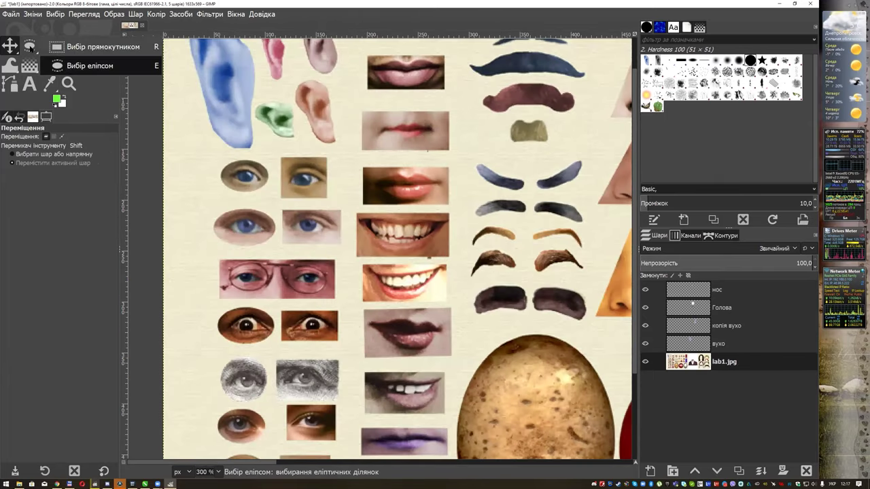
key(e)
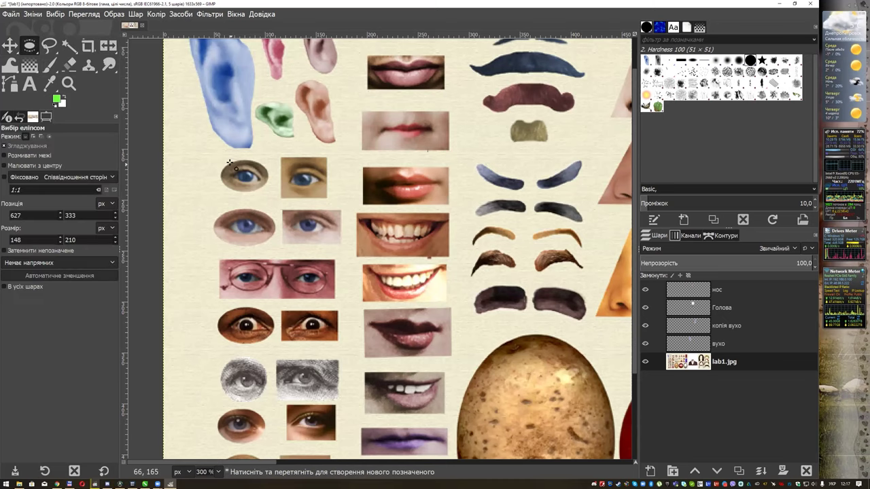
drag(230, 163, 274, 194)
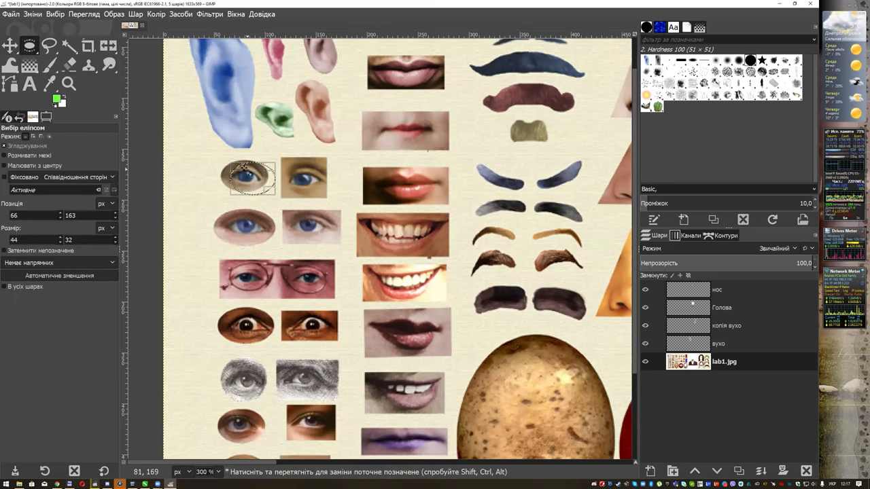
mouse_move(222, 158)
mouse_down()
mouse_move(275, 195)
mouse_move(260, 183)
mouse_move(267, 166)
mouse_up()
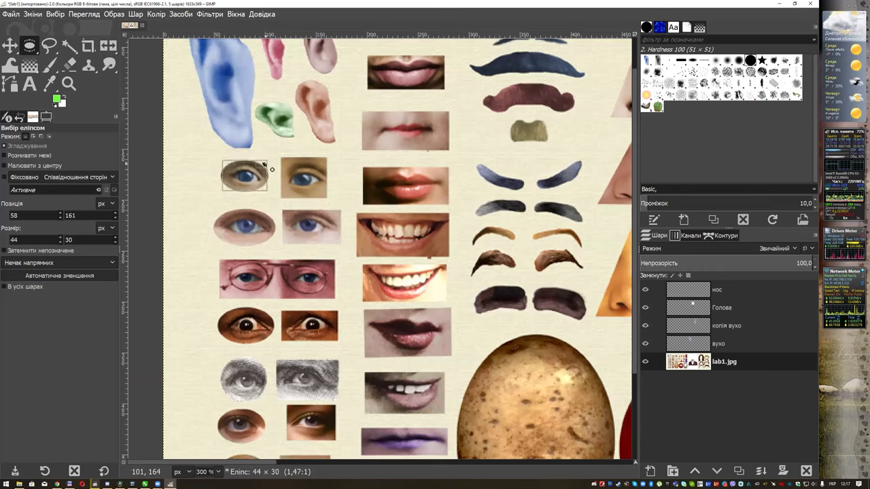
key(ctrl+c)
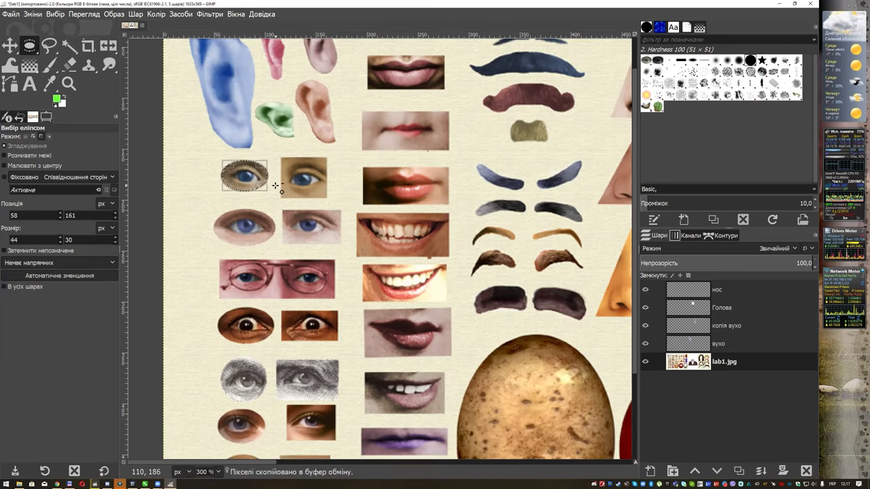
key(ctrl+v)
Step: Make the pasted eye a new layer named 'око'
key(shift+ctrl+n)
double_click(725, 361)
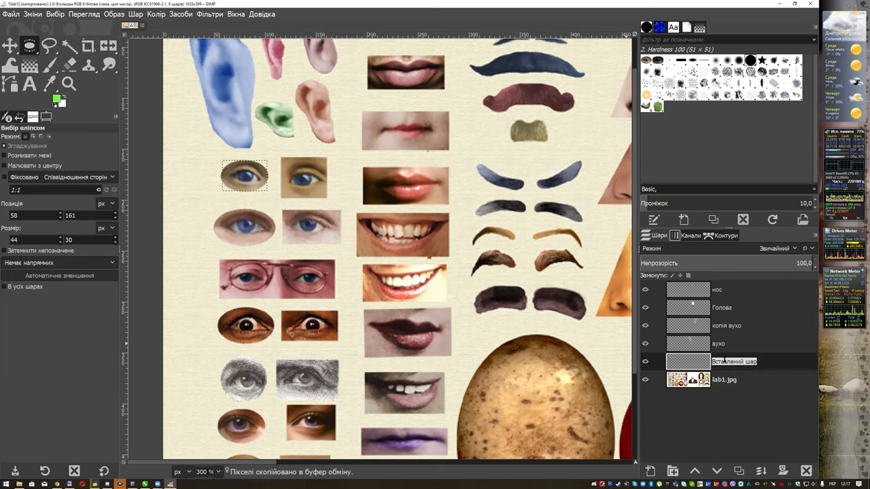
double_click(725, 362)
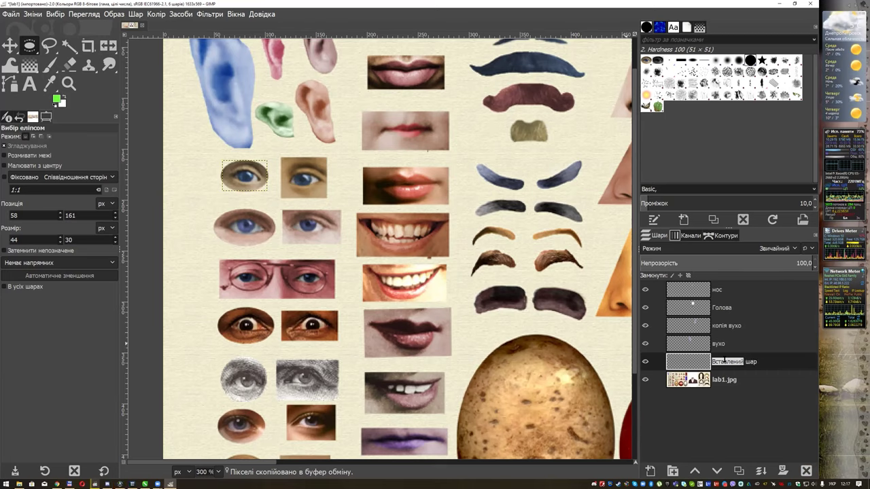
text(око)
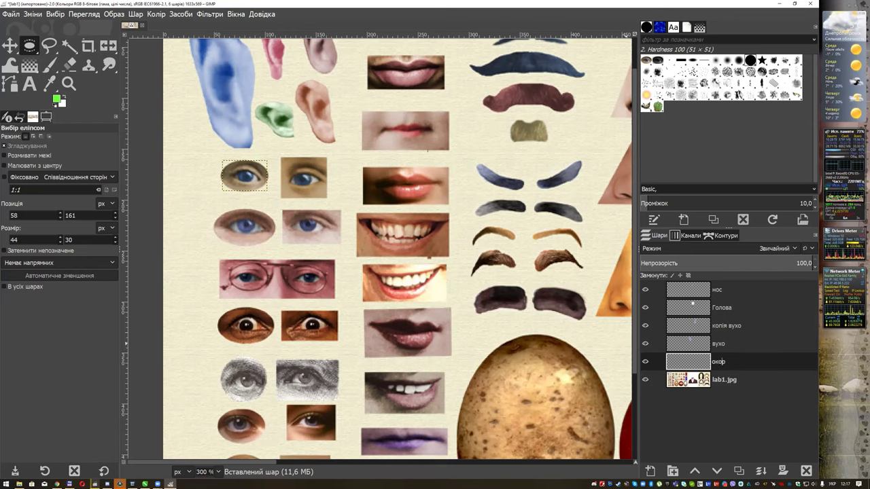
key(Return)
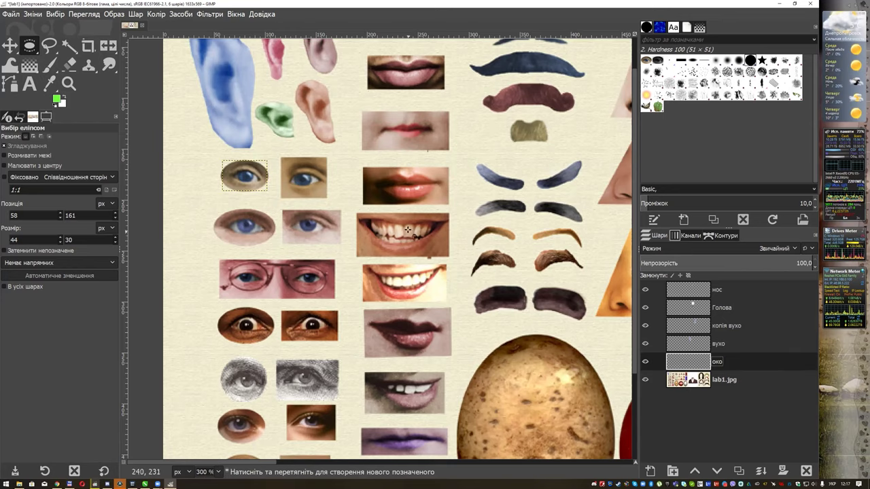
Step: Raise око to the top of the stack and place the eye left of the nose
key(1)
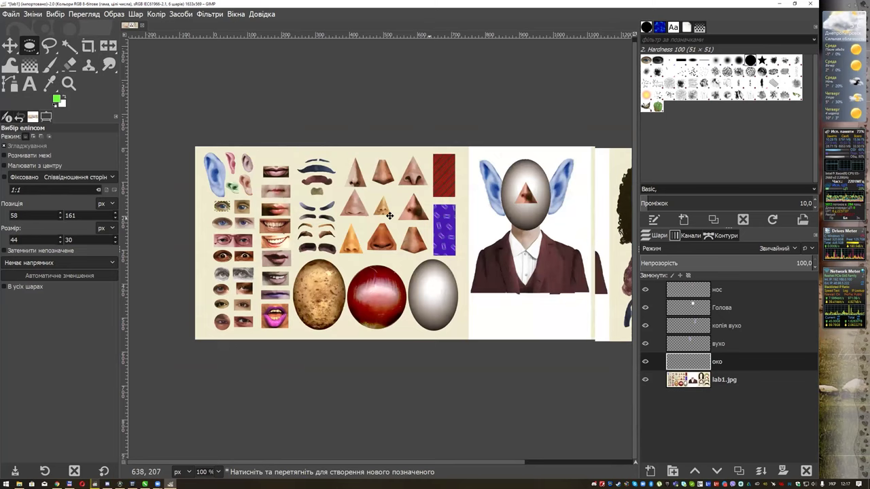
scroll(390, 215, right, 2)
key(m)
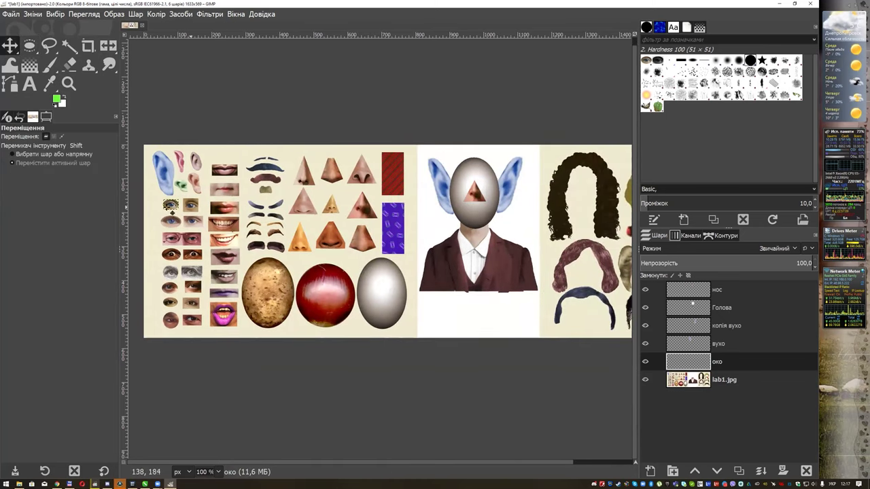
drag(166, 202, 432, 217)
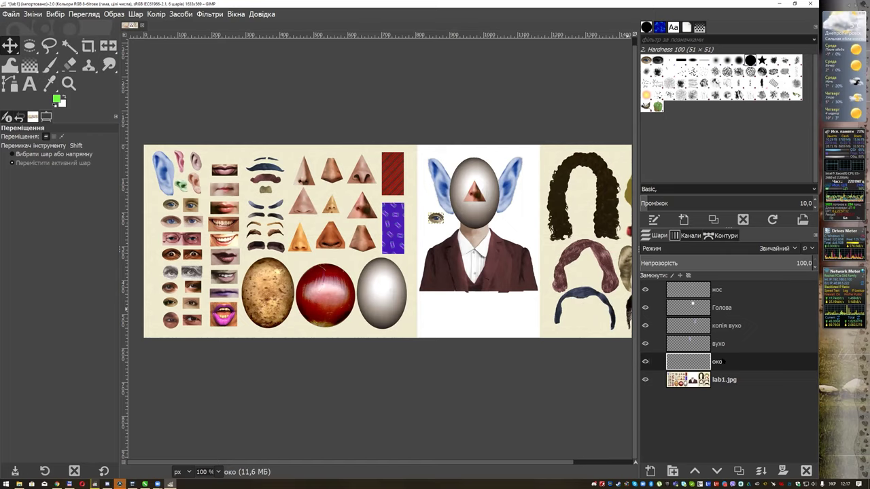
drag(702, 362, 688, 288)
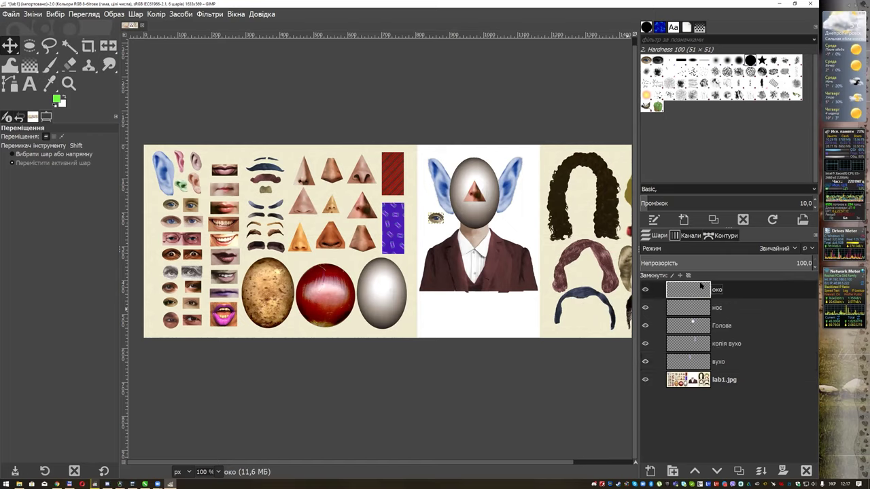
drag(435, 219, 462, 182)
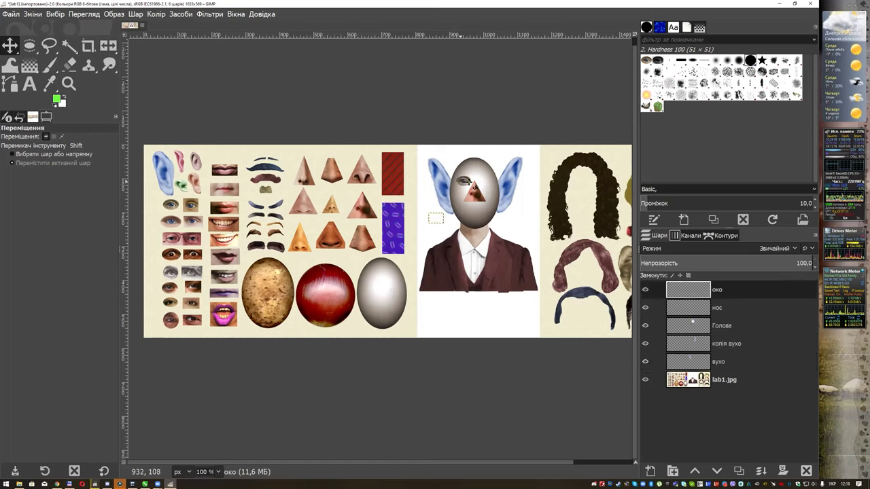
ctrl+scroll(504, 192, up, 1)
ctrl+scroll(501, 191, up, 1)
ctrl+scroll(476, 187, up, 1)
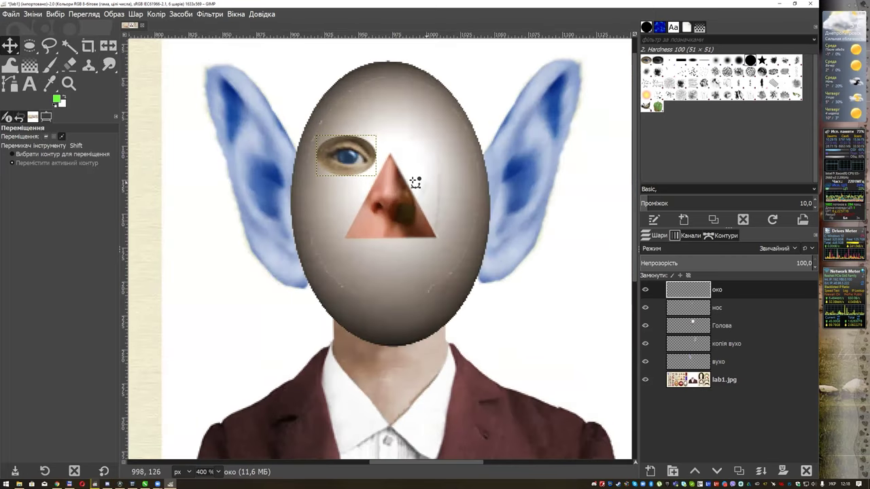
Step: Duplicate the око layer, flip the copy horizontally and place it right of the nose
right_click(771, 287)
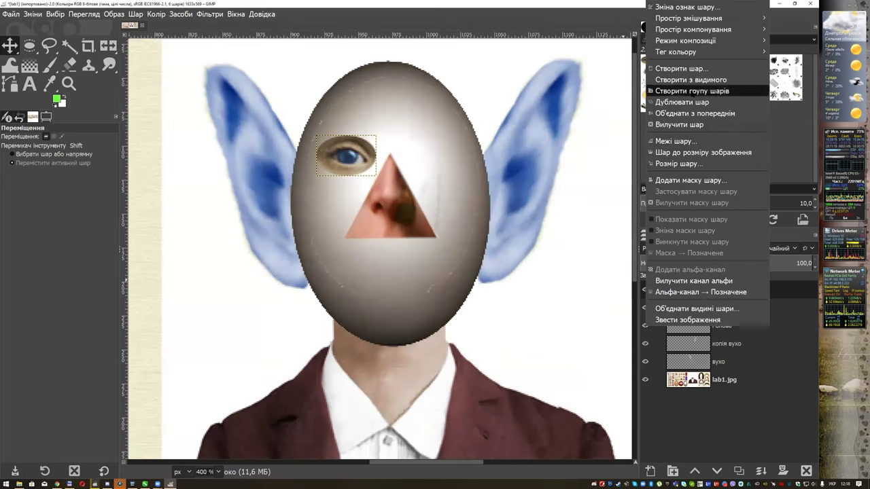
click(681, 102)
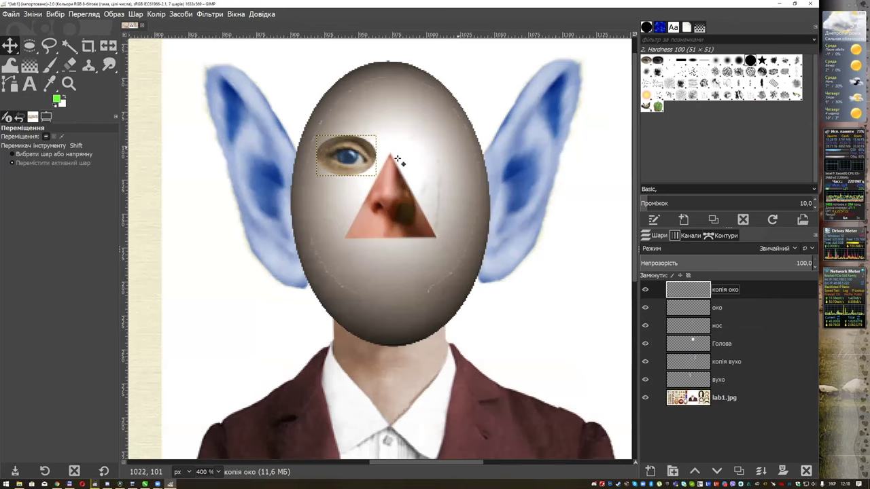
drag(371, 158, 458, 158)
click(107, 46)
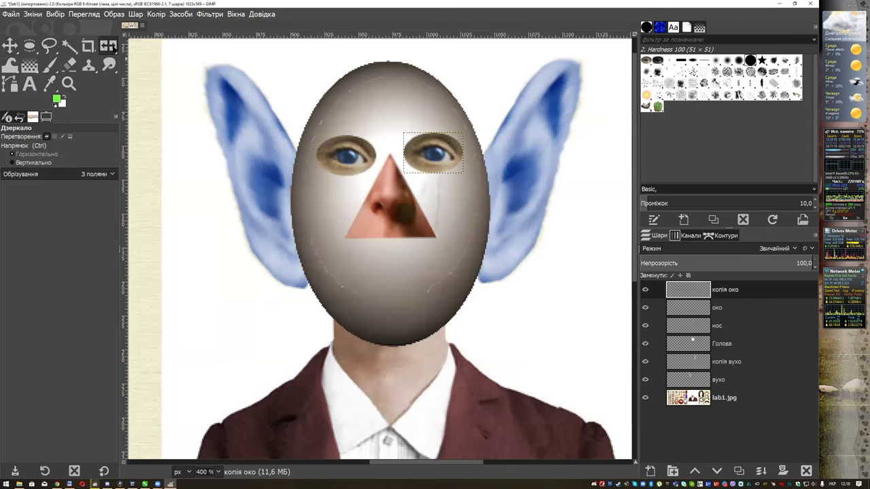
click(451, 154)
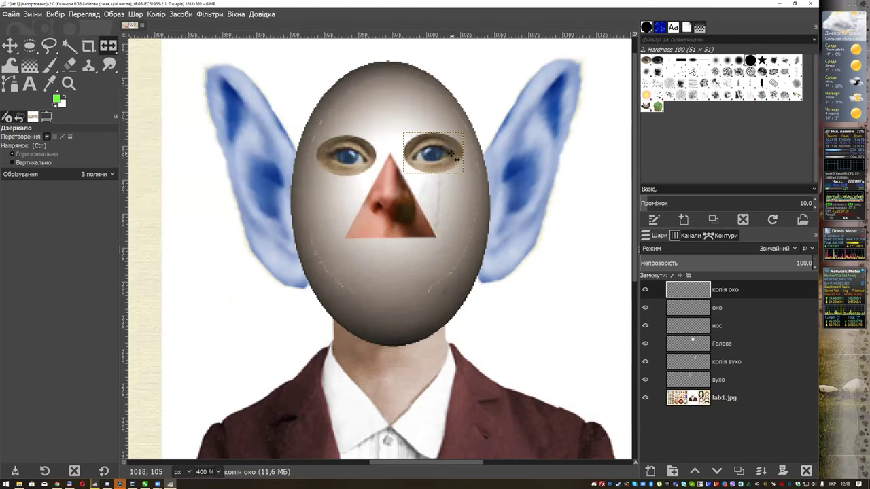
click(10, 46)
drag(439, 153, 446, 156)
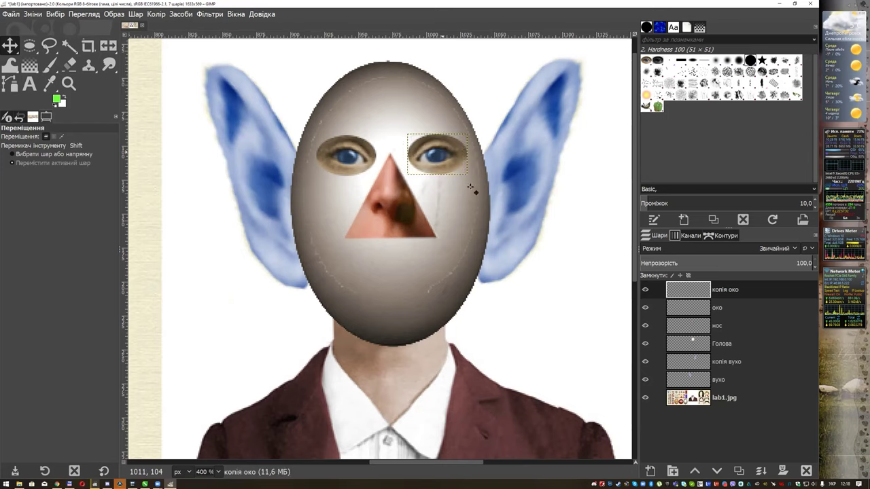
click(701, 406)
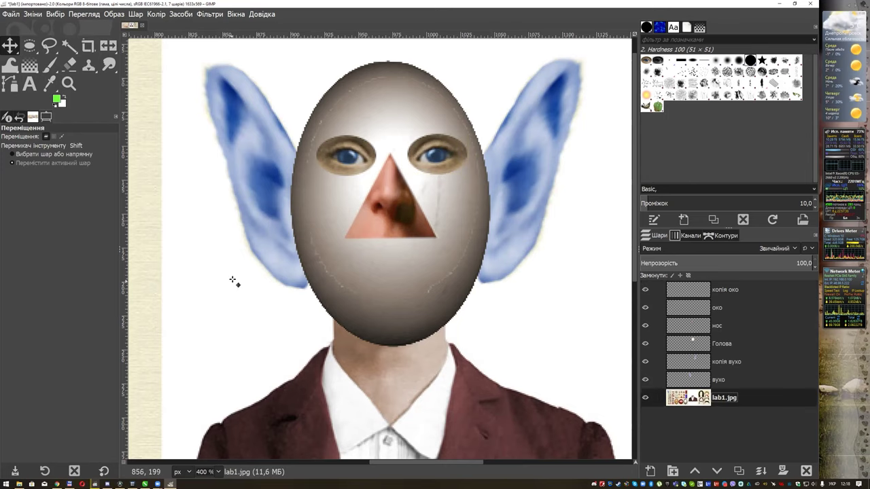
scroll(359, 249, down, 4)
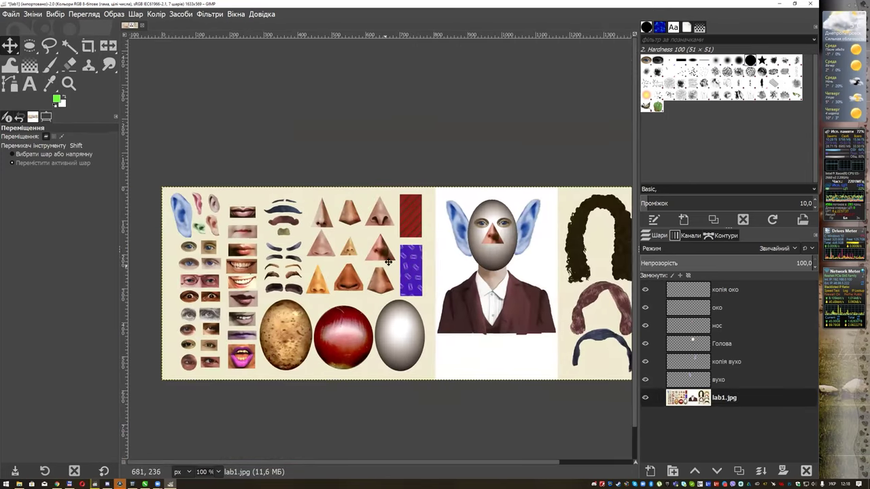
Step: Rectangle-select the grinning mouth with rounded corners off and copy-paste it
drag(255, 270, 440, 244)
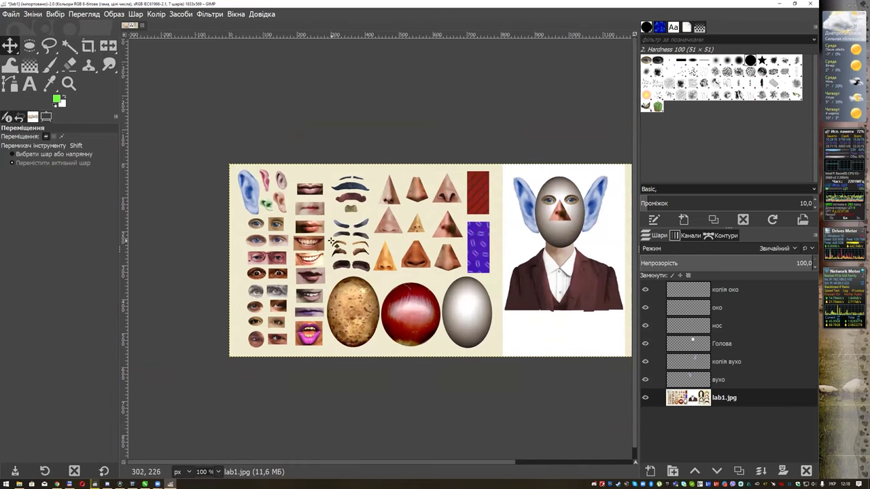
scroll(332, 241, up, 2)
scroll(308, 243, up, 1)
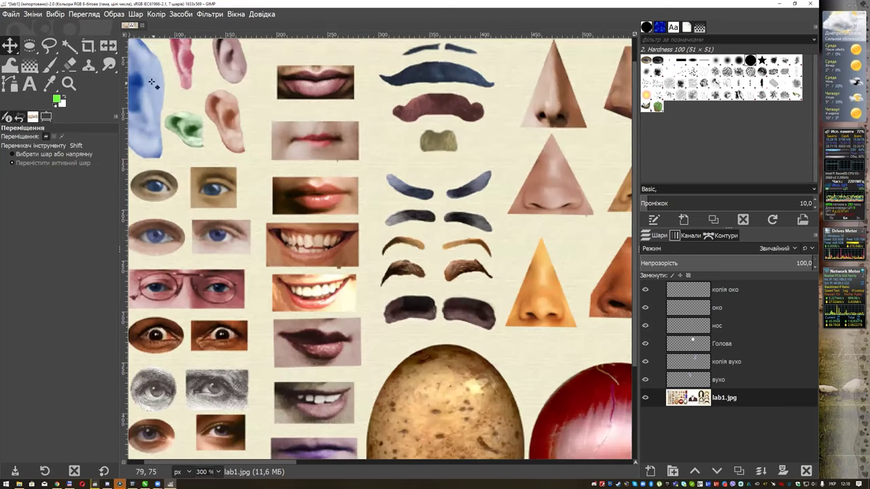
click(102, 46)
drag(267, 223, 359, 266)
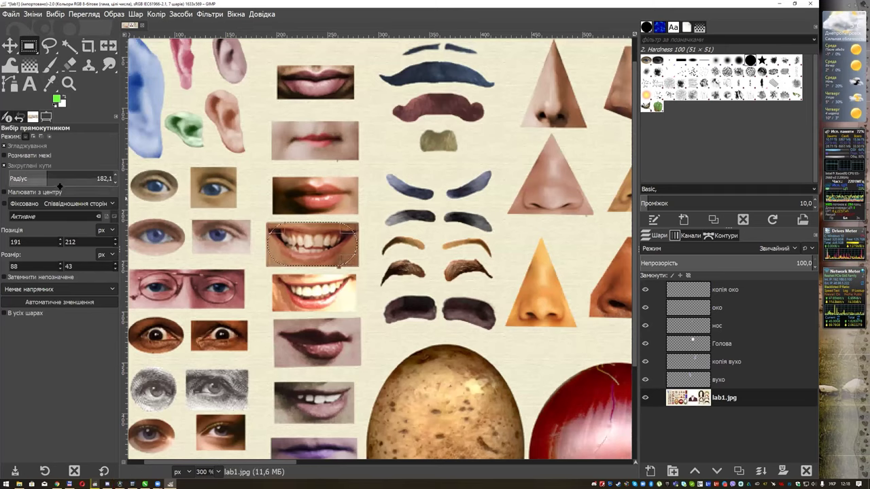
click(27, 165)
drag(269, 225, 340, 260)
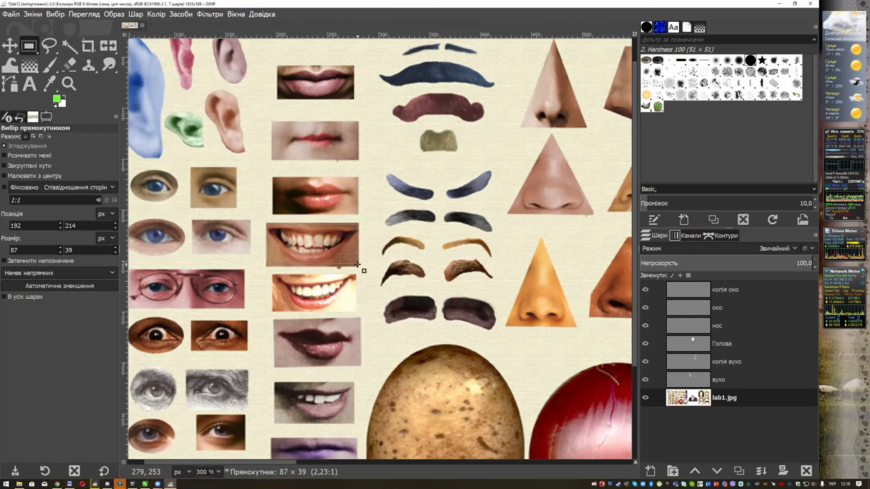
drag(339, 260, 359, 264)
key(ctrl+c)
key(ctrl+v)
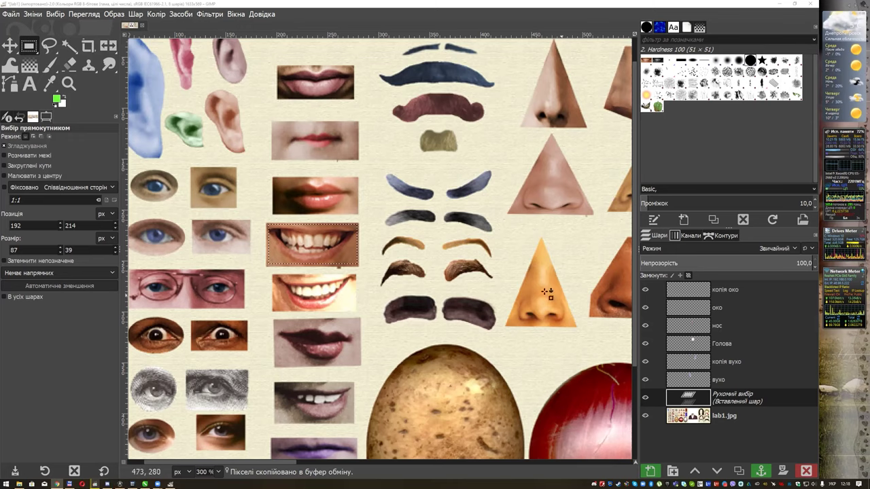
Step: Make the pasted mouth a new layer named 'рот'
click(651, 472)
double_click(726, 398)
text(рос)
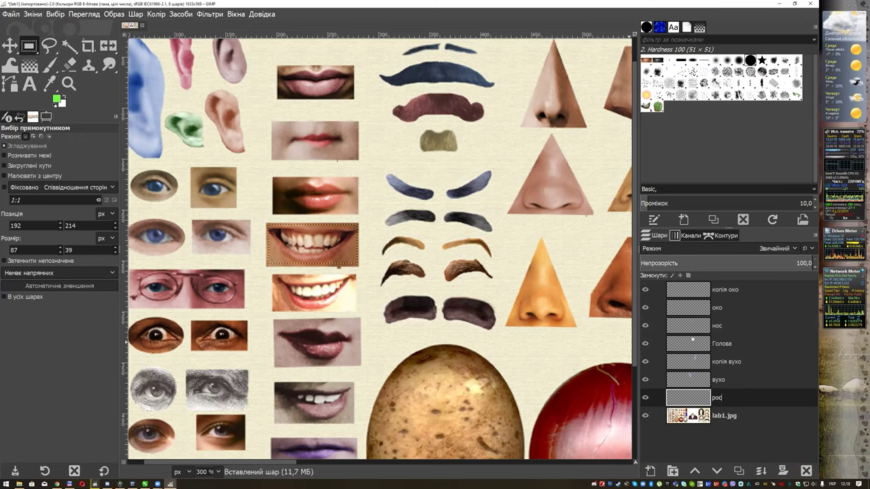
text(т)
key(Return)
Step: Move the рот mouth just below the nose and raise its layer to the top
scroll(477, 222, down, 1)
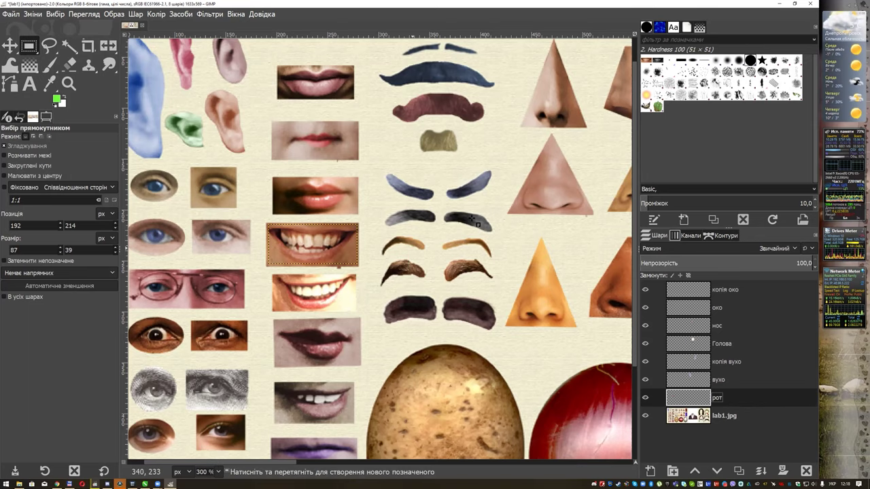
scroll(477, 222, down, 1)
scroll(537, 216, up, 1)
scroll(503, 210, up, 1)
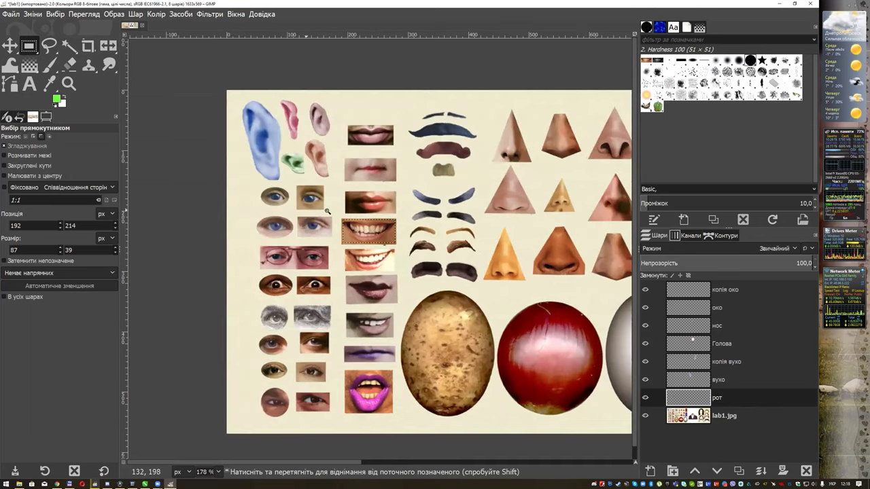
scroll(469, 202, up, 1)
scroll(442, 198, up, 1)
scroll(442, 197, down, 2)
scroll(442, 198, down, 1)
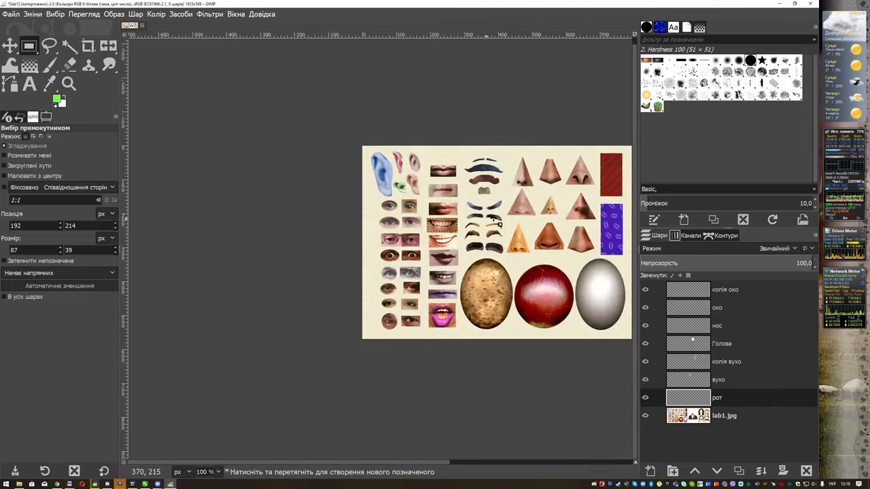
scroll(232, 226, up, 1)
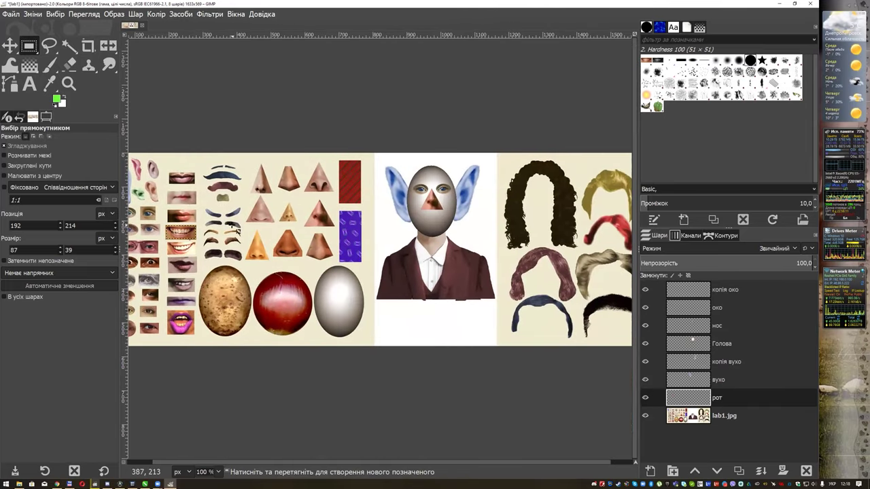
key(m)
drag(184, 231, 419, 229)
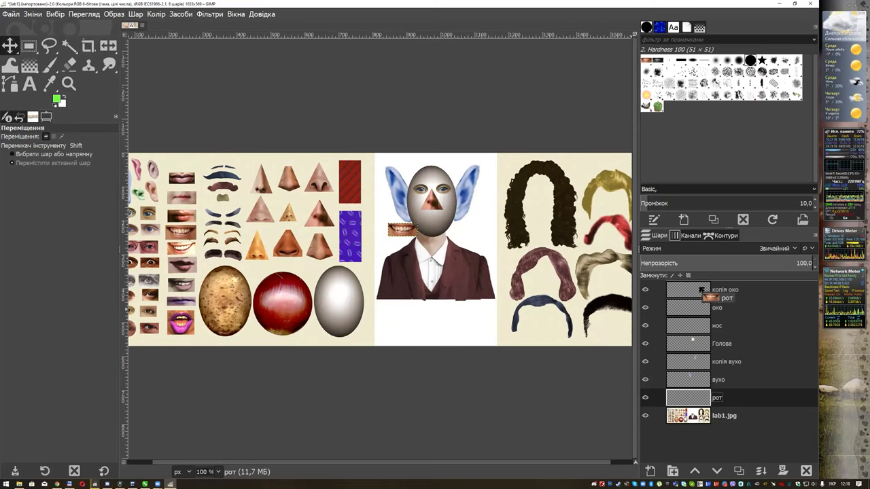
drag(688, 398, 688, 285)
drag(428, 222, 440, 222)
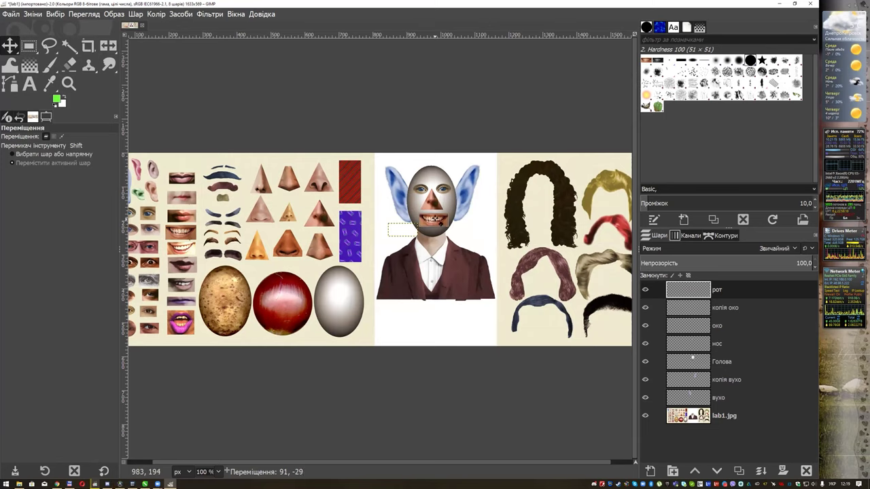
drag(440, 223, 440, 222)
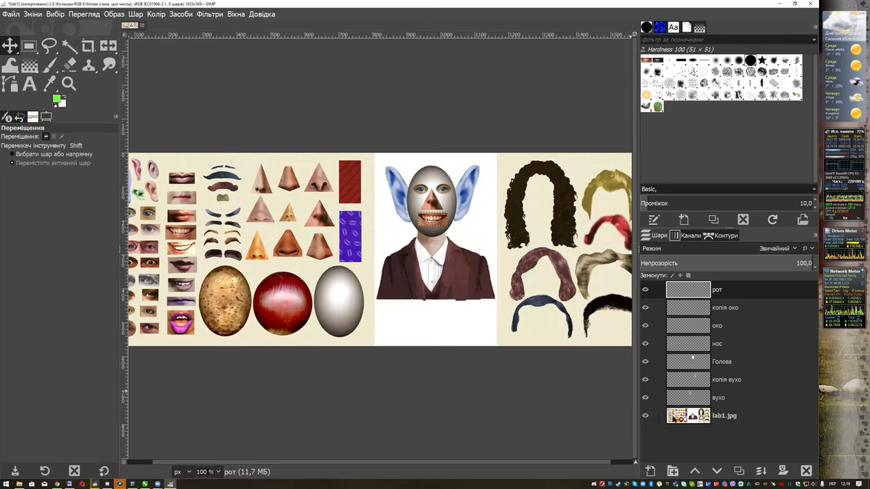
click(674, 417)
Step: Zoom in on the shirt front and start a Free Select outline at the collar
key(2)
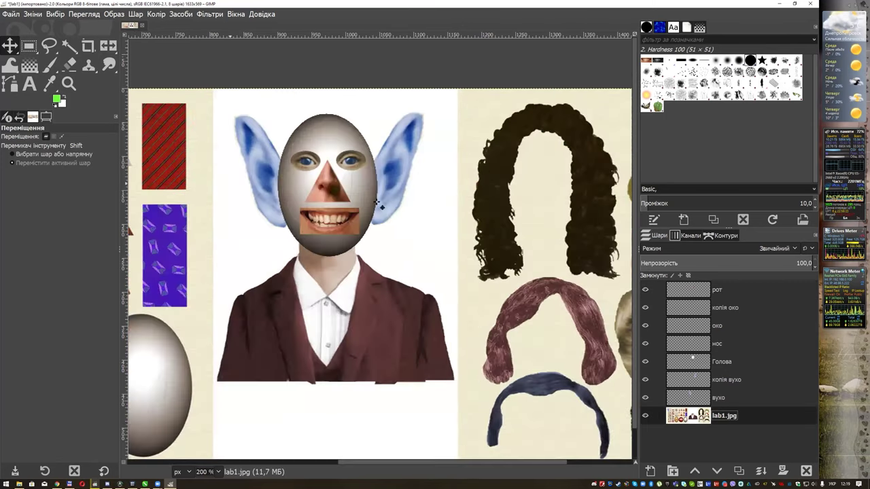
drag(321, 206, 359, 206)
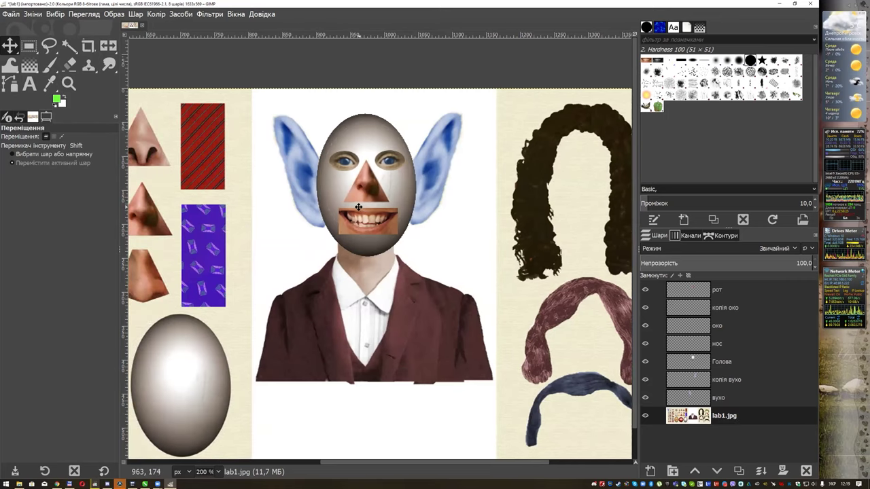
scroll(338, 250, up, 1)
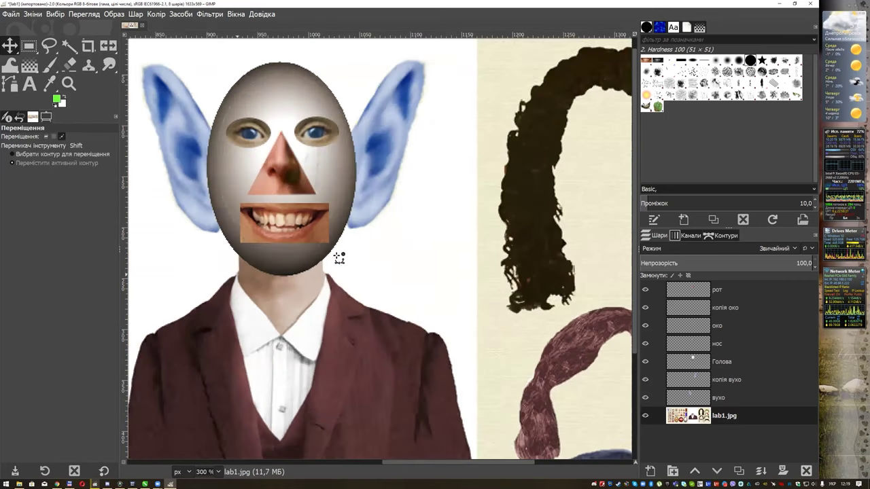
drag(292, 233, 465, 231)
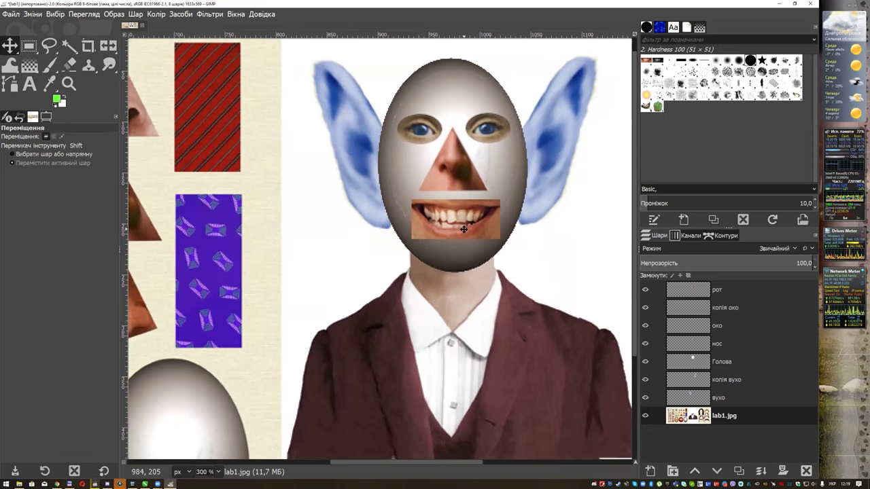
scroll(468, 272, down, 2)
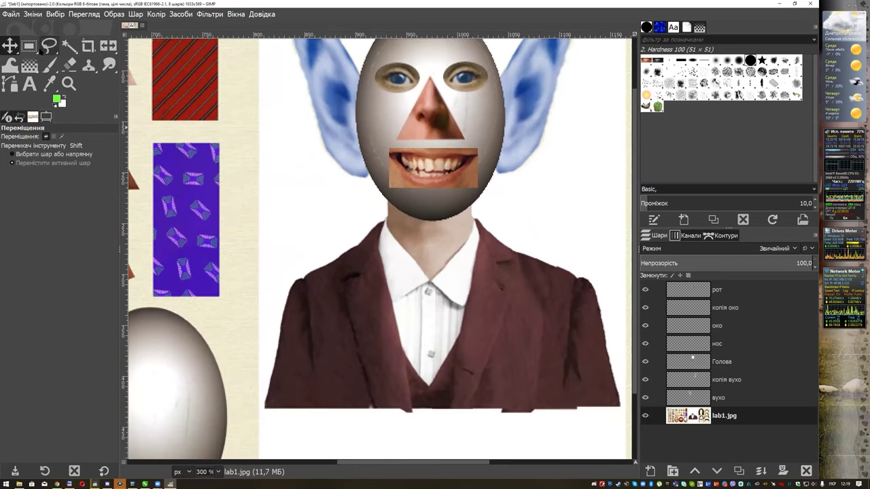
click(47, 46)
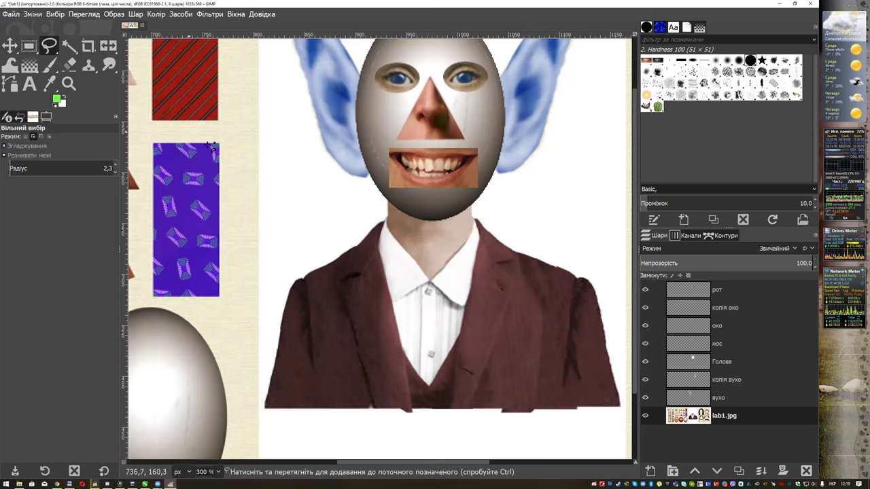
ctrl+scroll(441, 304, up, 1)
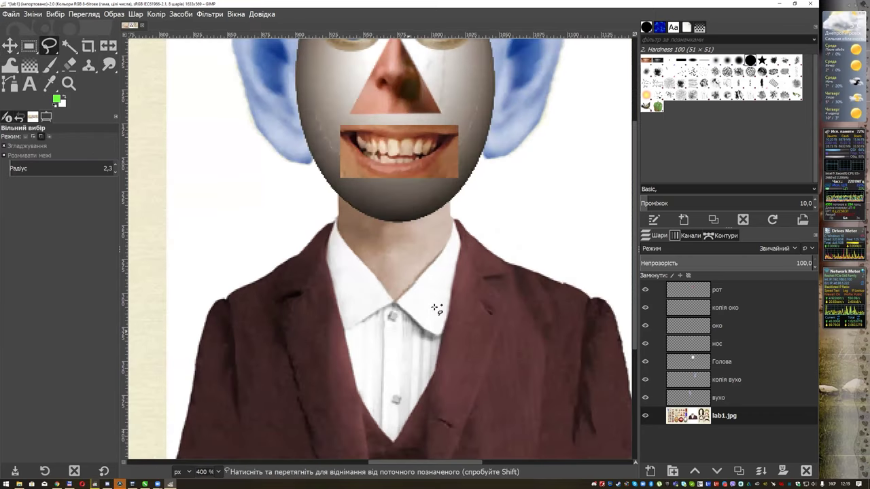
ctrl+scroll(414, 295, up, 1)
ctrl+scroll(412, 241, up, 1)
scroll(382, 261, down, 1)
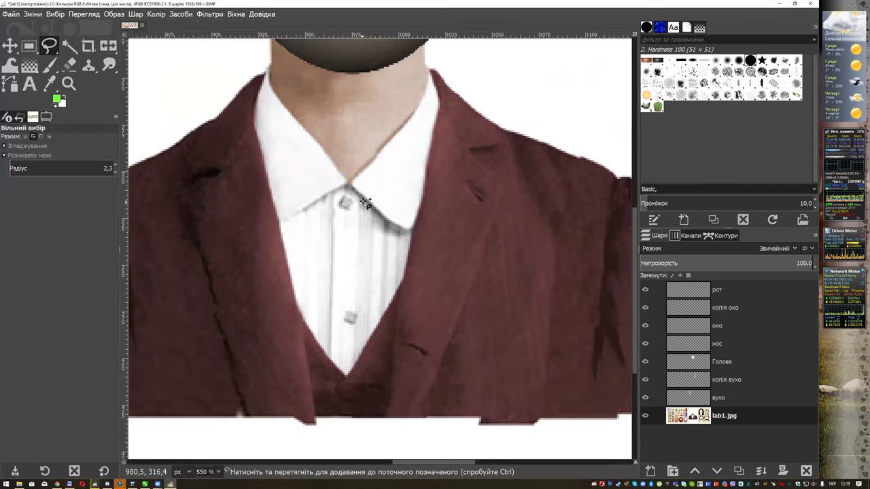
click(383, 212)
key(Escape)
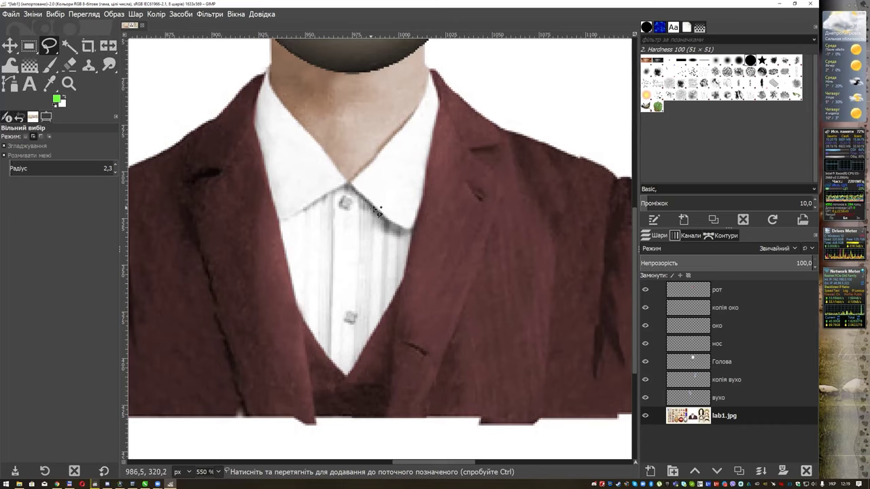
Step: Outline the tie area from below the collar down to the vest's V tip
click(376, 222)
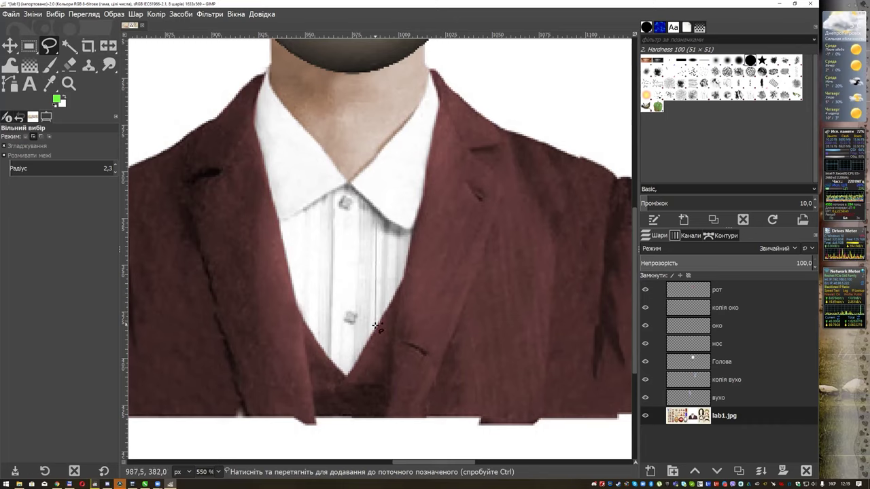
click(377, 329)
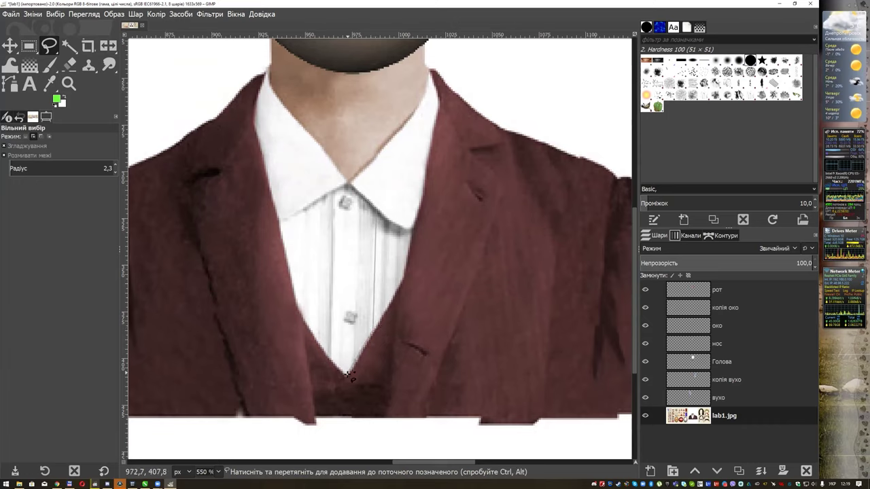
click(315, 334)
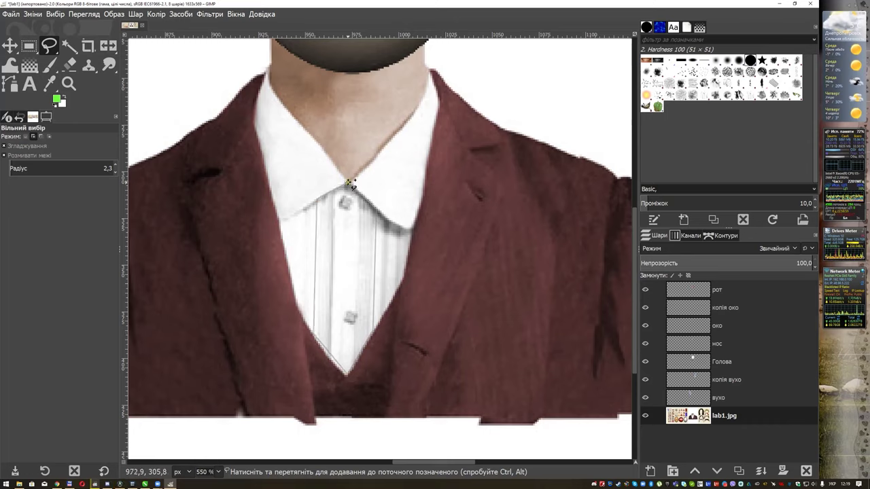
scroll(349, 183, down, 5)
ctrl+scroll(363, 225, down, 1)
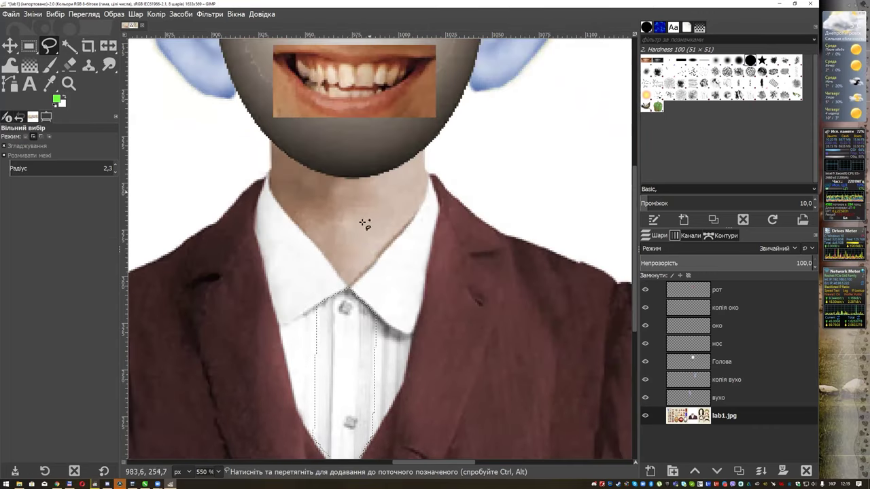
ctrl+scroll(349, 253, down, 1)
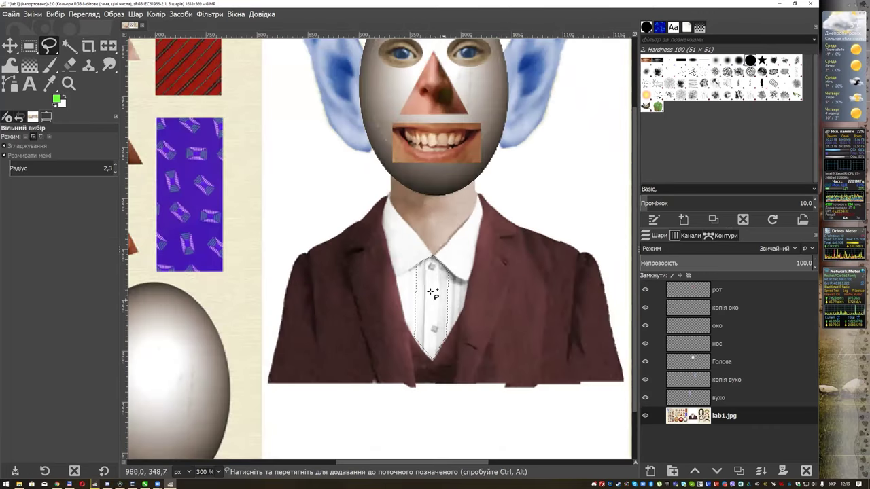
Step: Position the tie-shaped selection over the purple pattern, then copy and paste that piece
drag(429, 290, 191, 177)
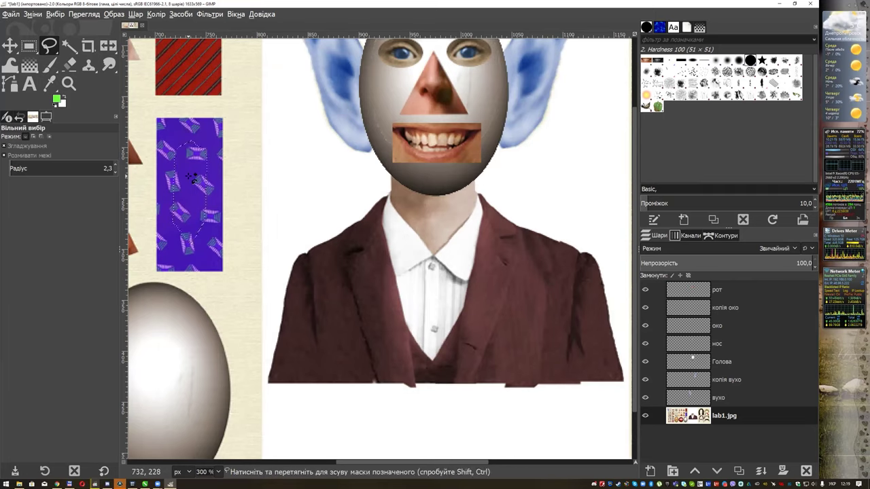
click(190, 176)
key(Escape)
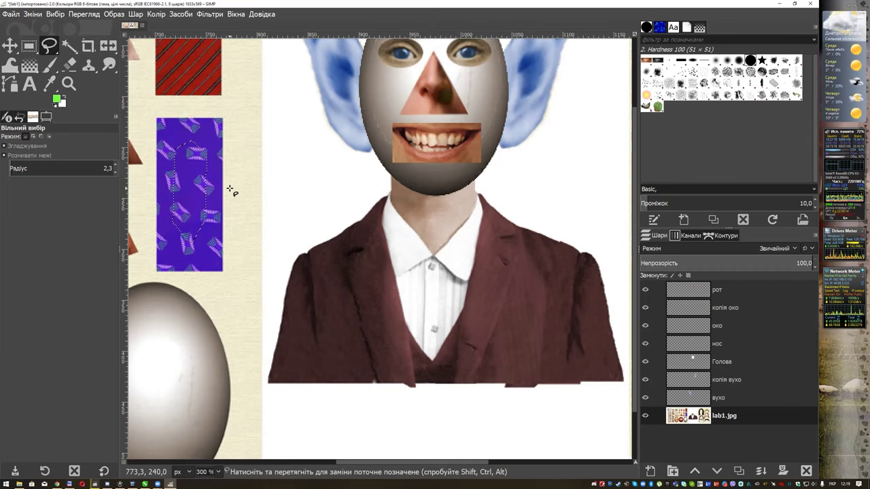
key(ctrl+c)
key(ctrl+v)
Step: Make the pasted purple piece a new layer named 'галстук'
click(650, 471)
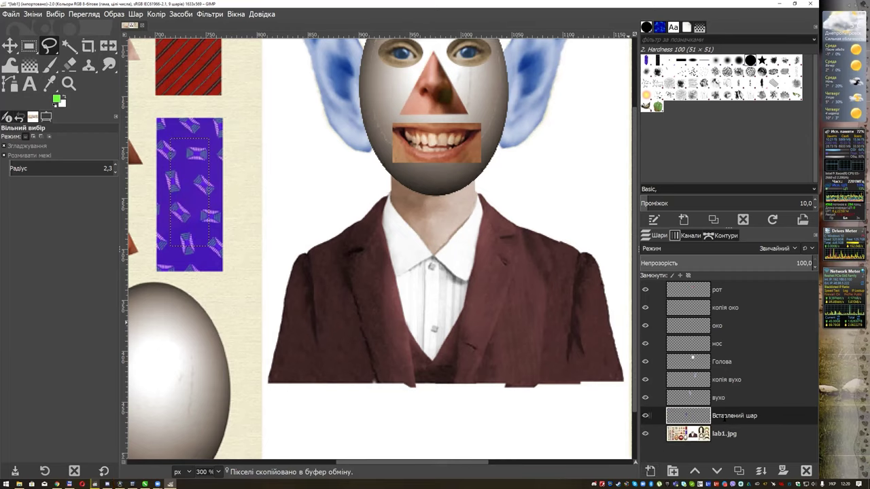
double_click(725, 416)
text(галстук)
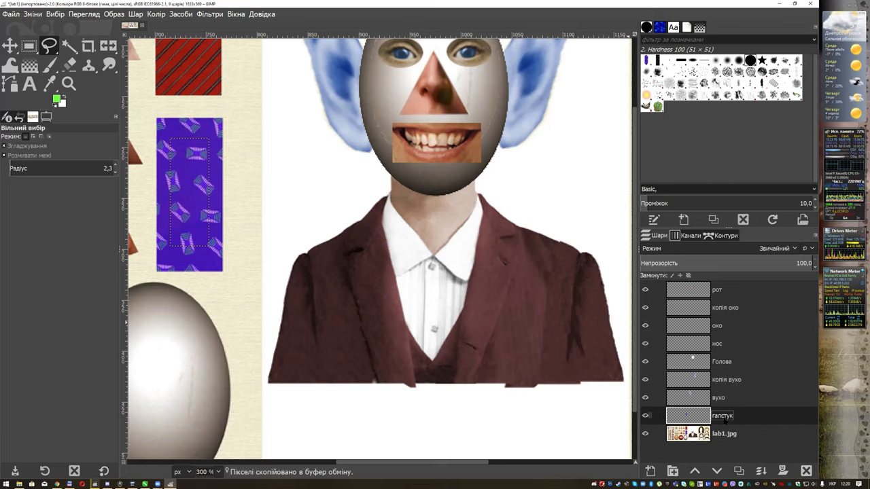
key(Return)
Step: Place the tie on the shirt front, clear the selection, and nudge it slightly left
key(m)
drag(196, 193, 438, 308)
key(ctrl+shift+a)
key(Left)
key(Left)
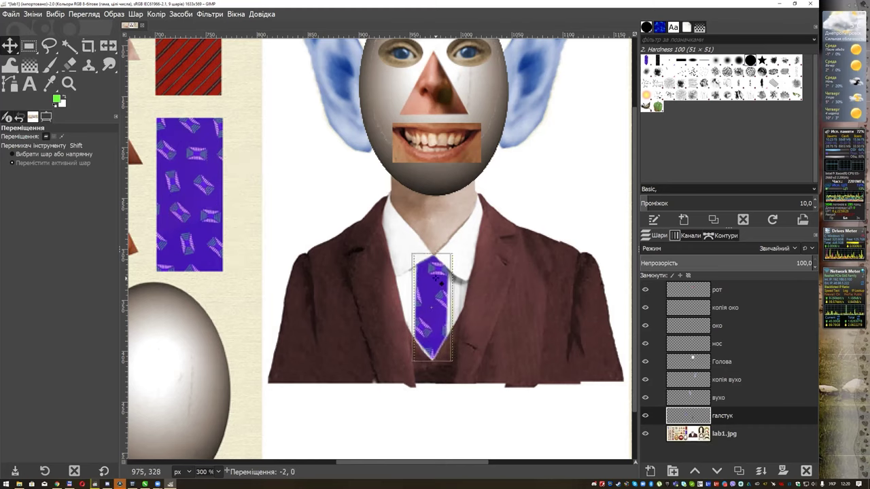
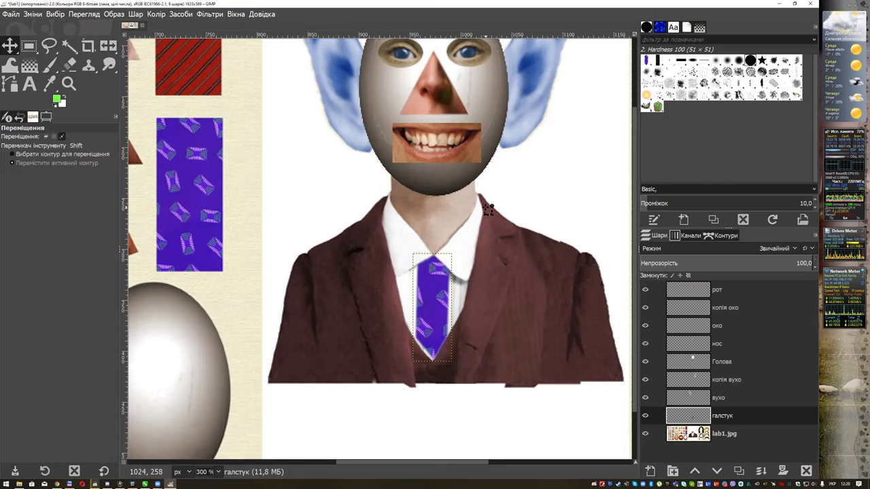
Step: Make the lab1.jpg sprite sheet the active layer and bring the figure and hair sprites into view
scroll(479, 207, down, 1)
scroll(484, 207, down, 1)
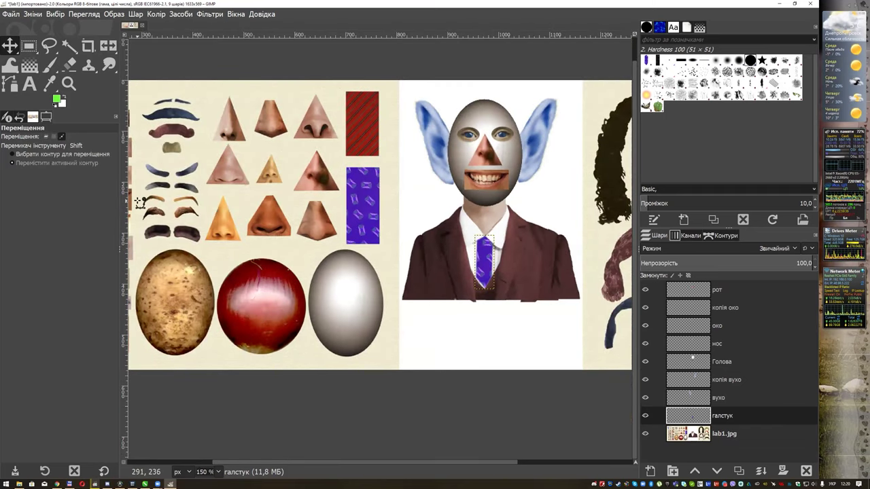
scroll(137, 198, up, 1)
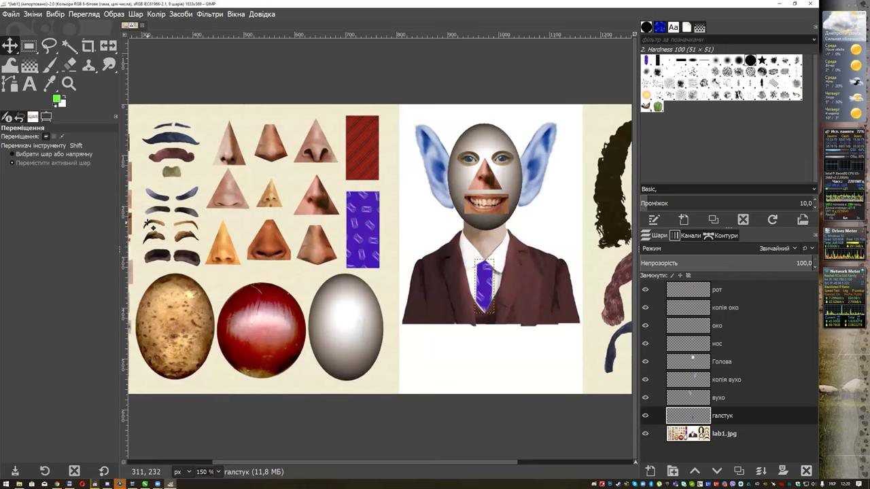
click(550, 361)
scroll(204, 279, up, 2)
scroll(201, 242, up, 1)
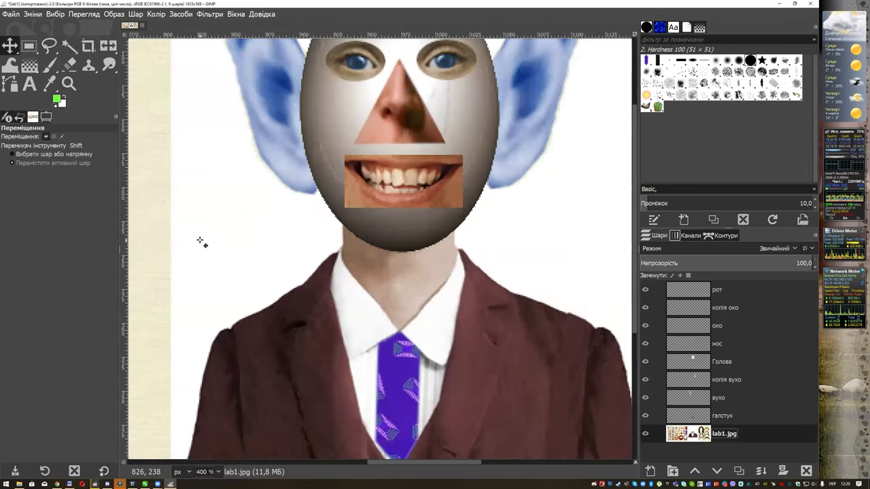
scroll(202, 242, left, 2)
scroll(202, 243, left, 5)
scroll(308, 233, left, 2)
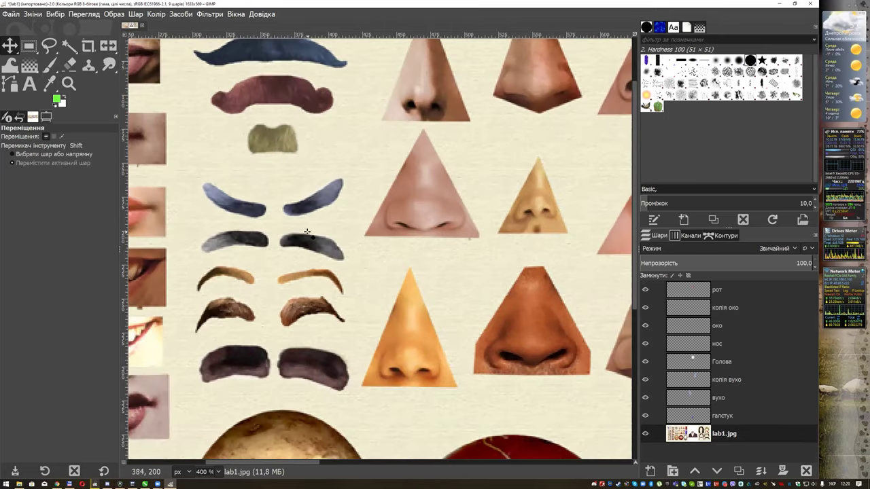
scroll(307, 233, down, 1)
scroll(343, 209, left, 3)
scroll(343, 209, up, 1)
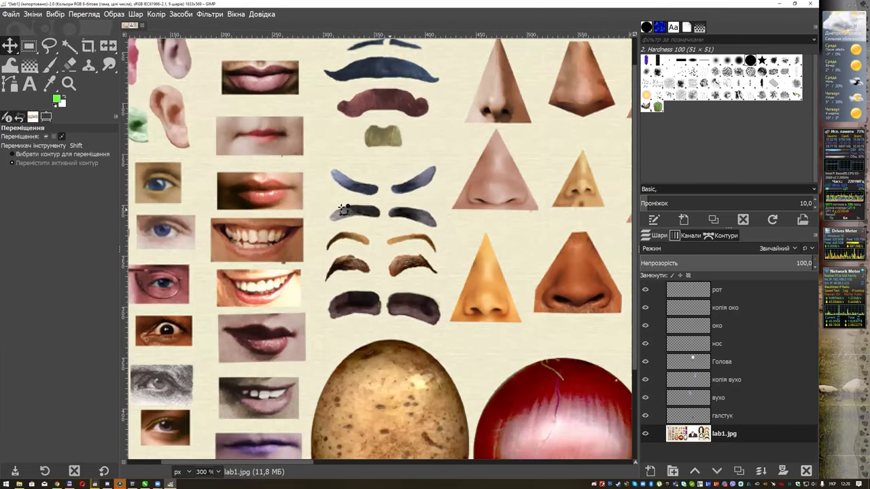
scroll(343, 209, down, 2)
scroll(527, 225, right, 1)
scroll(528, 224, right, 2)
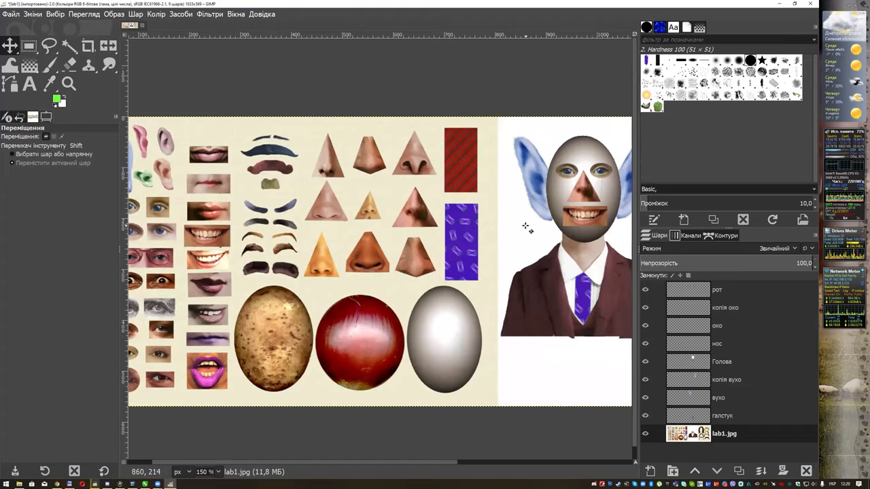
scroll(527, 228, right, 3)
scroll(466, 252, right, 1)
scroll(487, 264, up, 1)
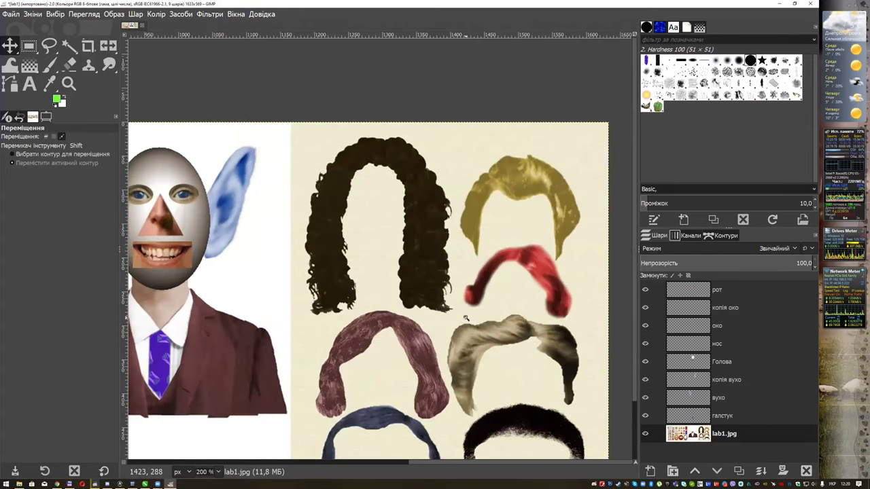
scroll(466, 318, up, 2)
scroll(442, 323, down, 1)
scroll(421, 326, down, 2)
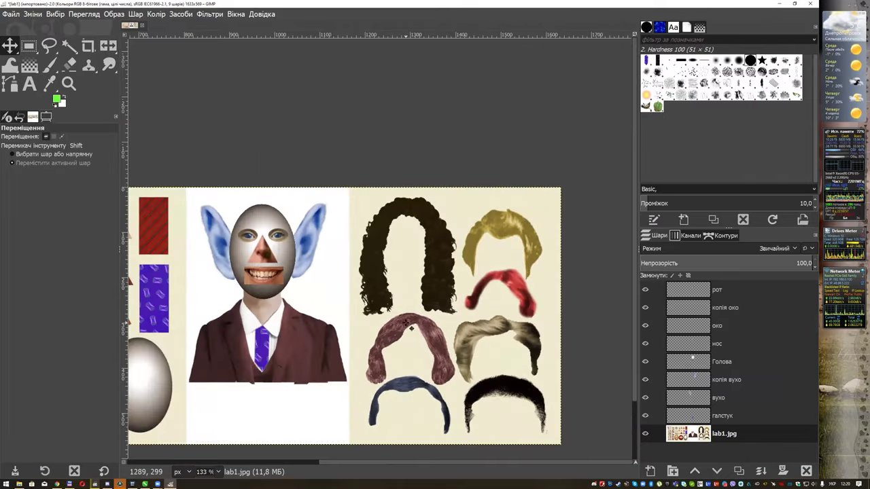
scroll(435, 285, up, 1)
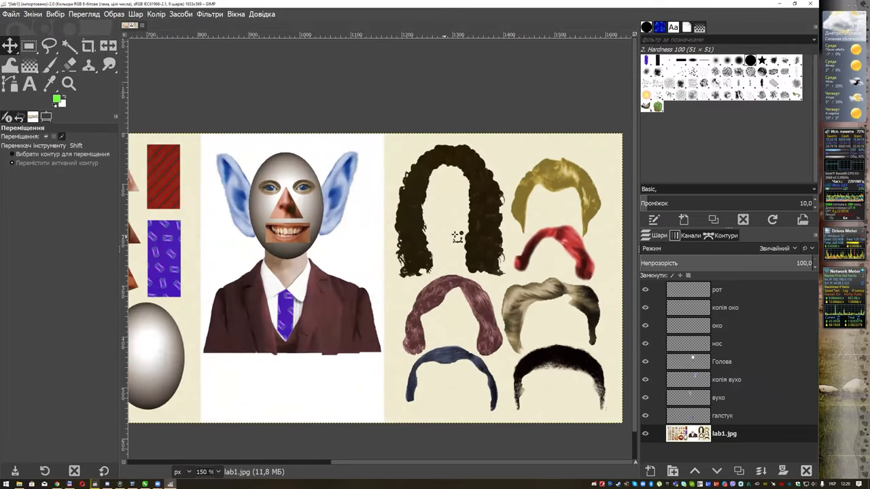
scroll(457, 235, up, 1)
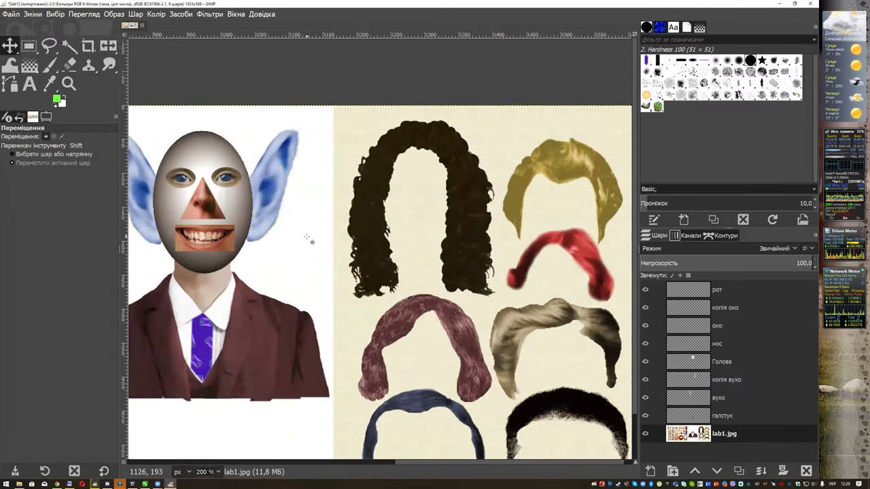
drag(315, 241, 413, 216)
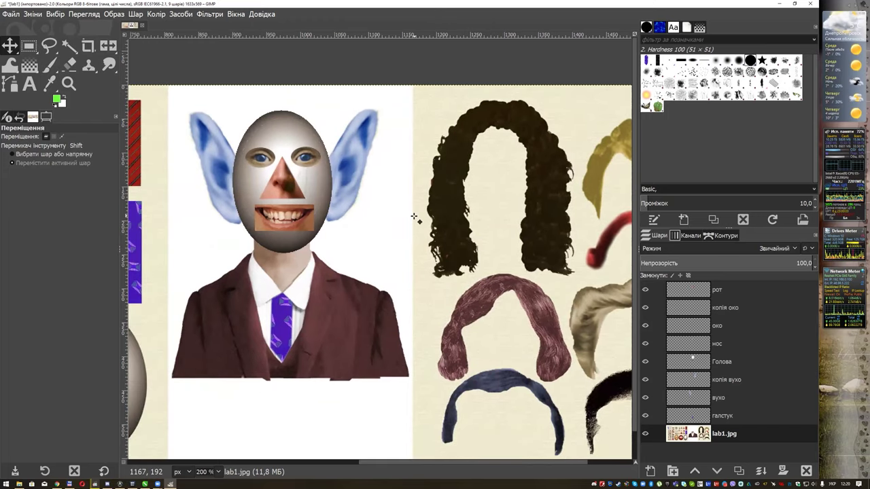
Step: Save the collage as lab1.xcf on the Desktop, replacing the existing file
click(10, 14)
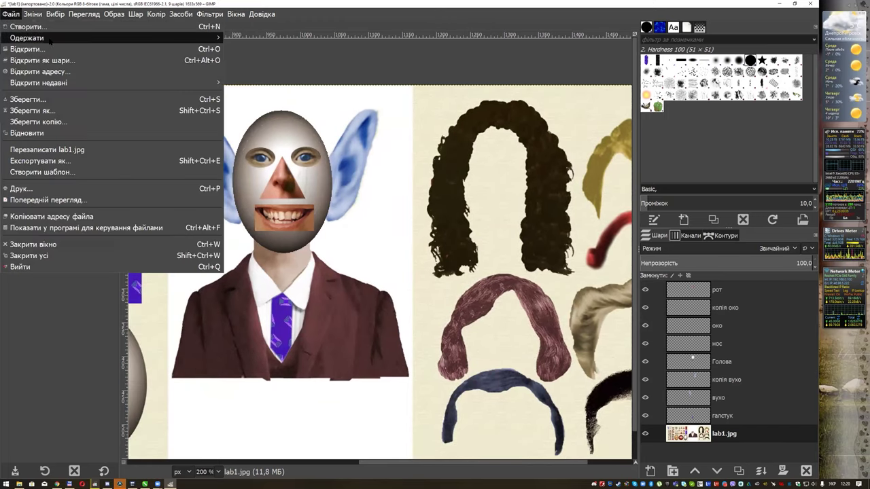
click(58, 100)
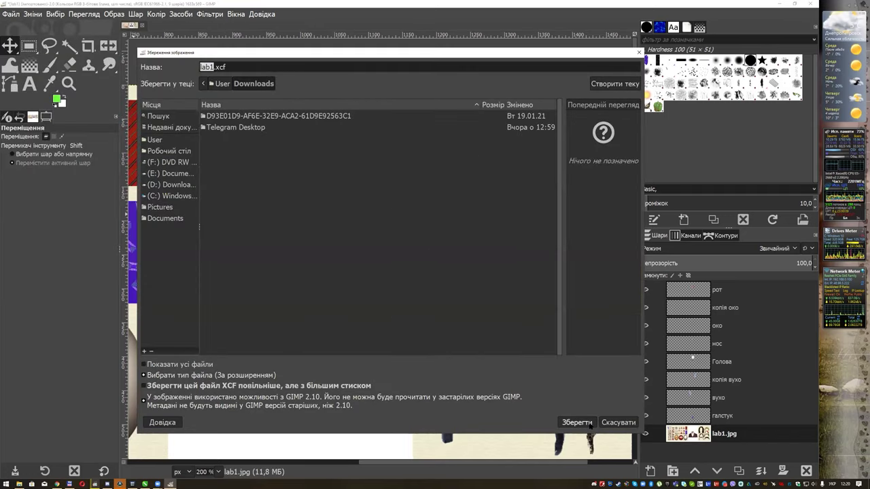
click(169, 151)
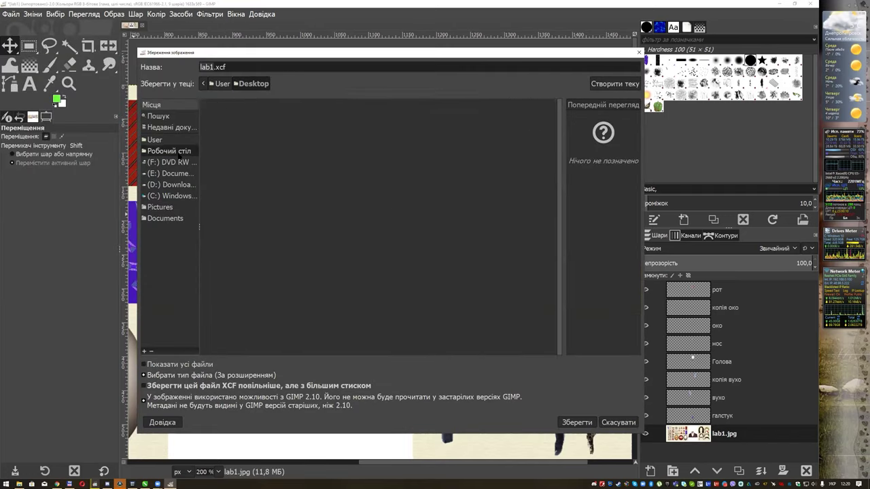
click(564, 422)
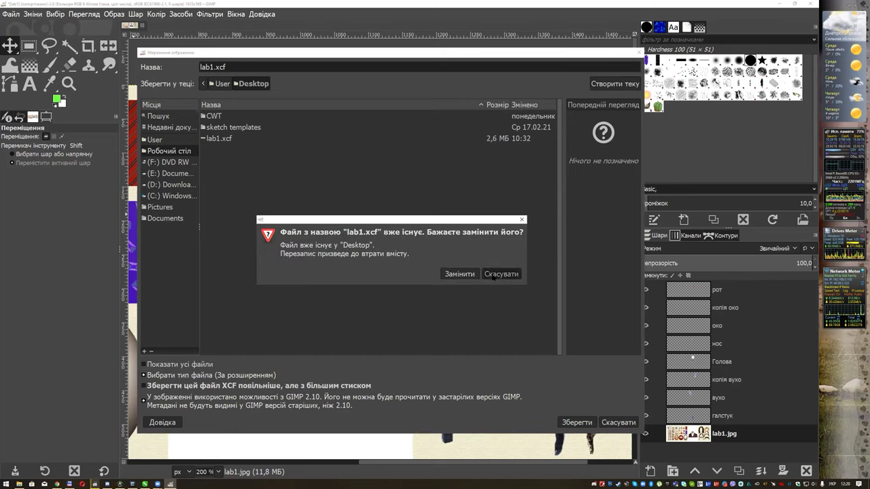
click(493, 276)
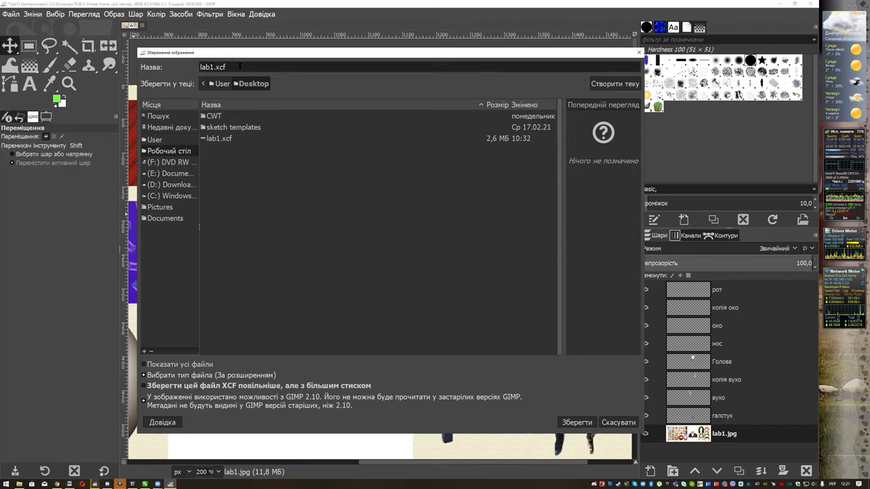
click(577, 422)
click(461, 274)
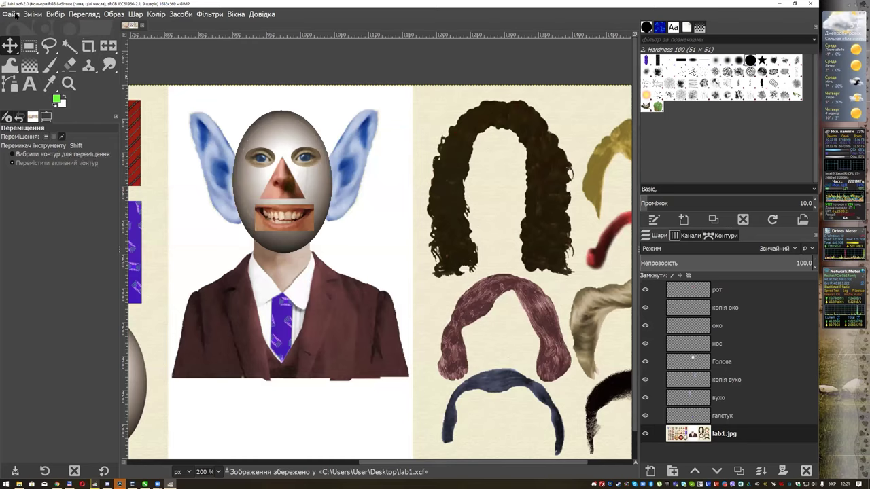
Step: Reopen the Save As dialog and dismiss it without saving again
click(11, 14)
click(32, 110)
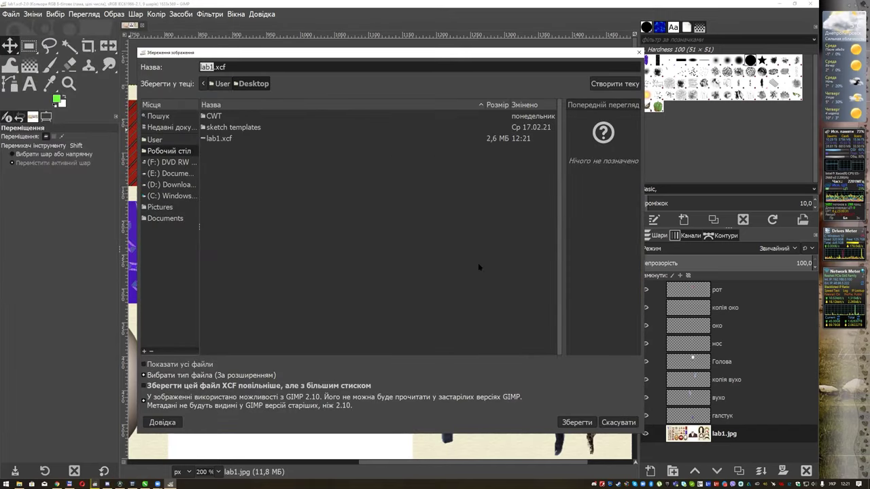
key(Escape)
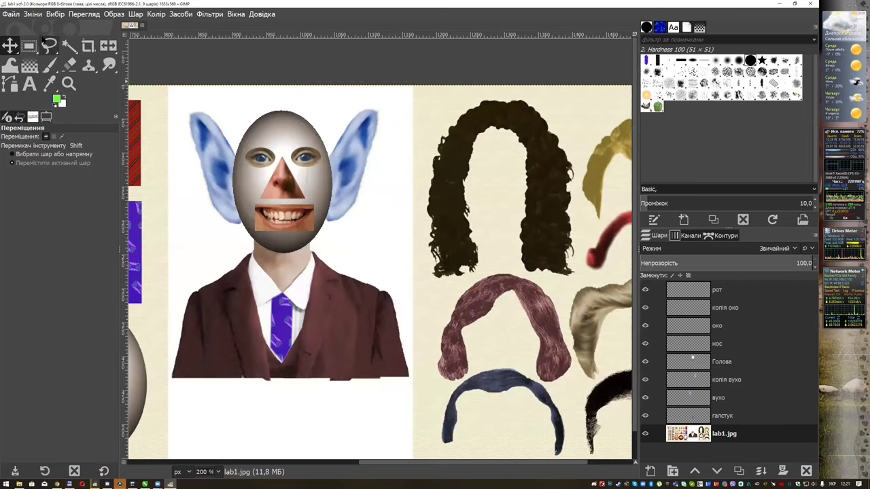
Step: Bring up the Export Image dialog for the collage
click(12, 15)
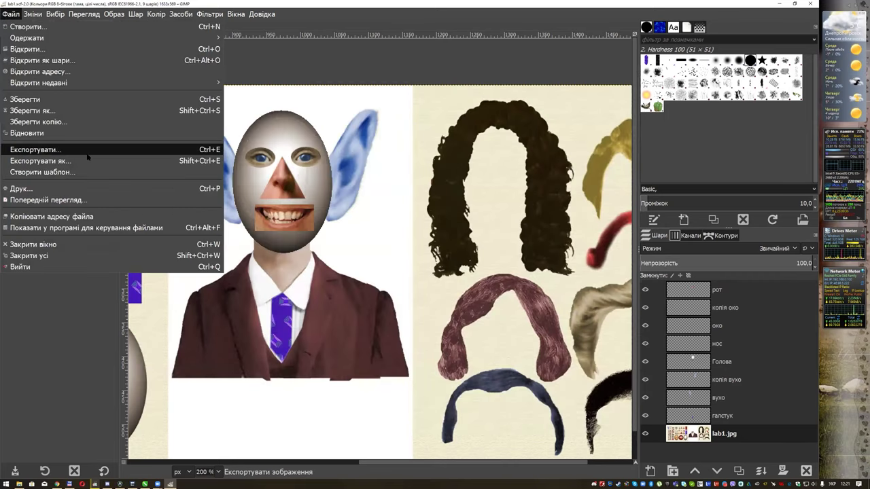
click(41, 150)
key(Escape)
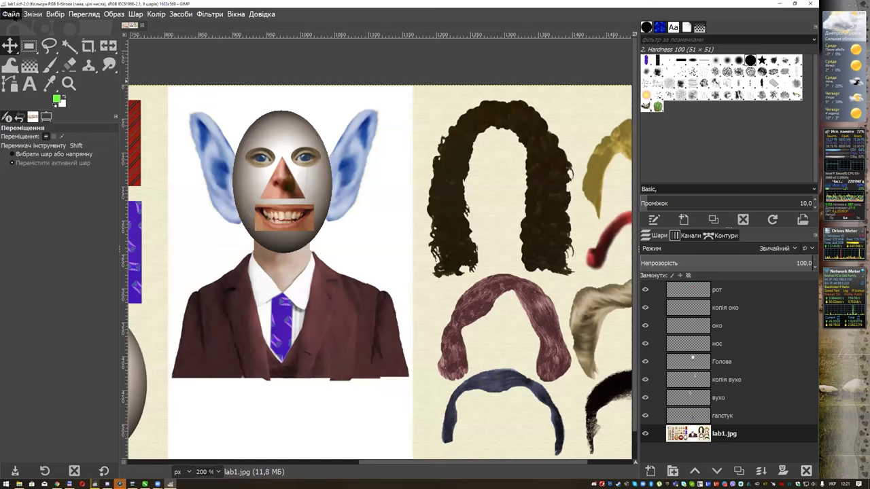
click(12, 14)
click(103, 151)
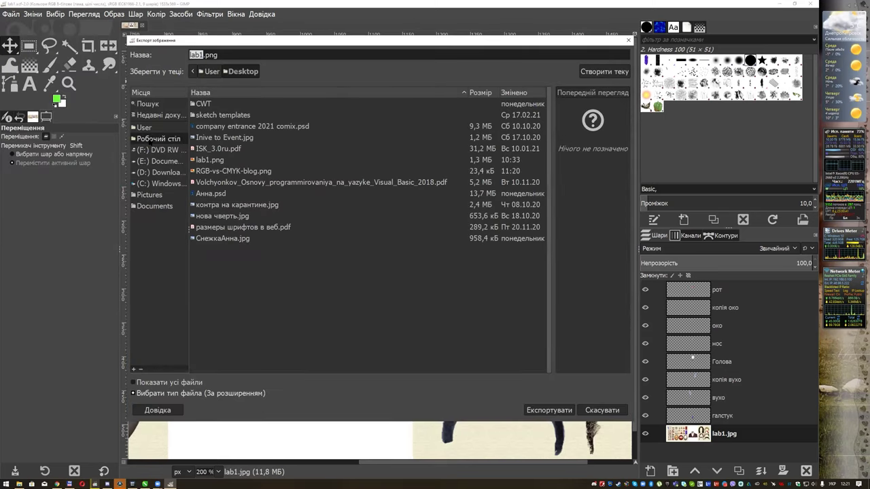
Step: Pick JPEG image as the file type and export lab1.jpg at quality 93
click(175, 394)
scroll(184, 391, down, 3)
scroll(187, 387, down, 3)
scroll(194, 381, down, 3)
scroll(199, 375, down, 3)
scroll(198, 373, down, 2)
scroll(198, 373, down, 2)
scroll(198, 373, down, 2)
scroll(198, 372, down, 2)
scroll(197, 371, down, 2)
scroll(198, 372, down, 1)
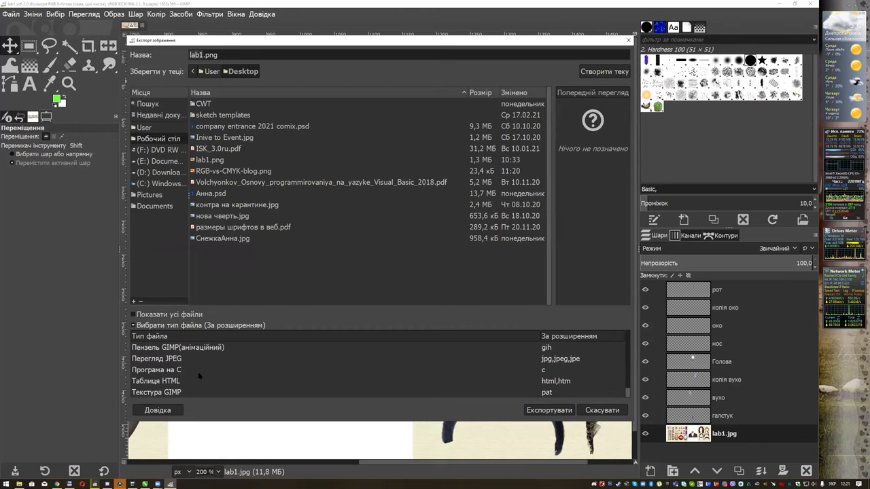
scroll(198, 372, up, 1)
scroll(198, 372, up, 2)
scroll(198, 372, up, 2)
scroll(198, 371, up, 1)
scroll(200, 376, up, 2)
scroll(200, 376, up, 2)
scroll(200, 376, up, 2)
scroll(200, 375, up, 2)
scroll(200, 376, up, 1)
scroll(200, 376, up, 2)
scroll(199, 376, up, 1)
scroll(186, 362, up, 1)
scroll(184, 365, up, 1)
scroll(181, 369, up, 2)
scroll(178, 373, up, 1)
scroll(178, 373, up, 2)
scroll(207, 384, up, 2)
scroll(208, 384, up, 1)
scroll(208, 384, up, 1)
scroll(208, 385, up, 1)
scroll(209, 384, up, 1)
scroll(208, 385, up, 1)
scroll(209, 385, up, 1)
scroll(208, 385, up, 1)
scroll(208, 385, up, 2)
scroll(209, 385, down, 1)
scroll(209, 385, down, 1)
scroll(209, 385, down, 1)
scroll(208, 385, down, 1)
scroll(209, 384, down, 1)
scroll(208, 384, down, 2)
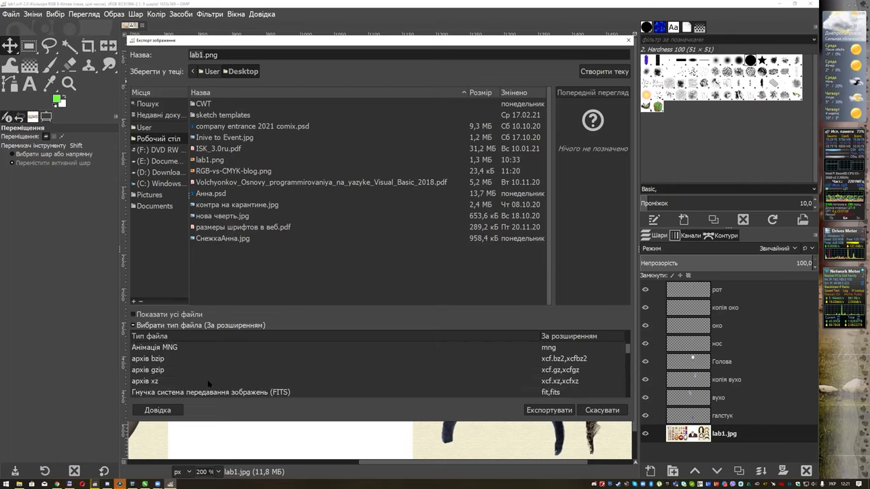
scroll(208, 384, down, 1)
scroll(207, 382, down, 1)
scroll(208, 382, down, 1)
scroll(209, 384, down, 2)
scroll(209, 384, down, 1)
scroll(209, 384, down, 1)
scroll(209, 383, down, 1)
scroll(209, 385, down, 1)
scroll(207, 380, down, 1)
scroll(207, 380, down, 1)
scroll(208, 384, down, 2)
scroll(208, 384, down, 1)
scroll(208, 384, down, 1)
scroll(207, 385, down, 1)
scroll(207, 385, down, 1)
scroll(207, 380, down, 1)
scroll(207, 380, down, 1)
scroll(207, 380, down, 2)
scroll(208, 380, down, 1)
scroll(207, 380, down, 1)
scroll(207, 380, down, 1)
scroll(207, 380, down, 1)
scroll(208, 384, down, 1)
scroll(208, 380, down, 1)
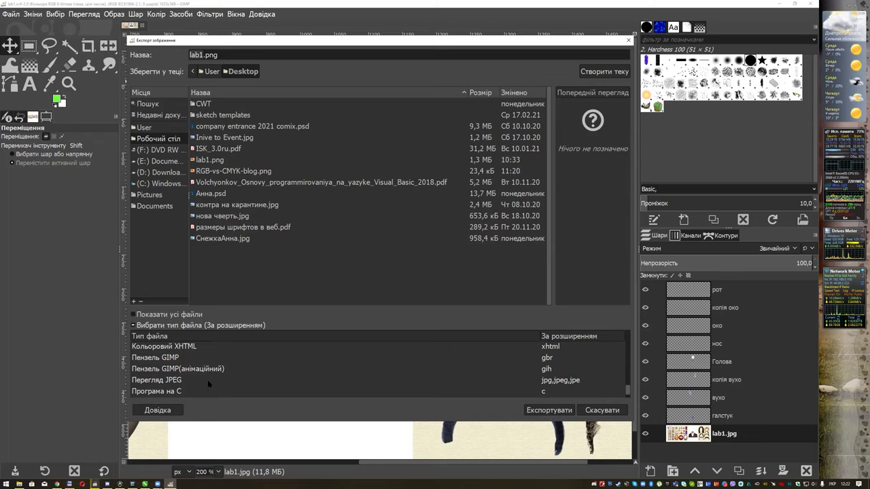
click(207, 380)
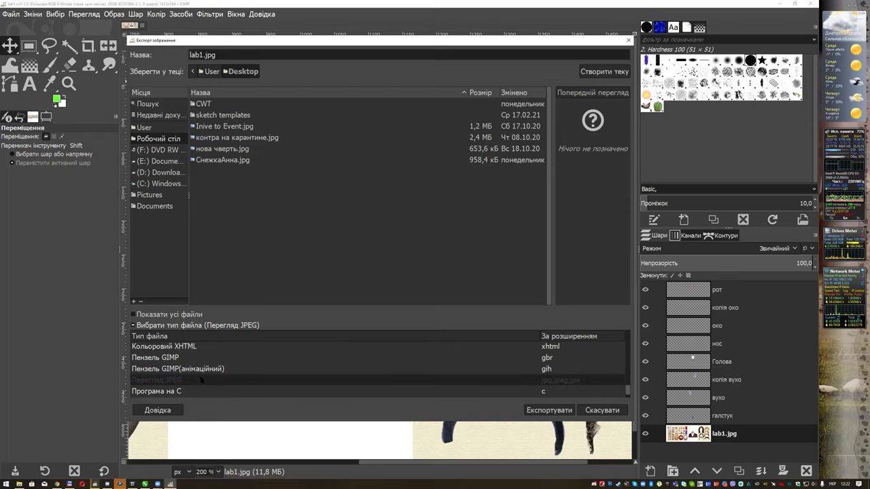
click(552, 409)
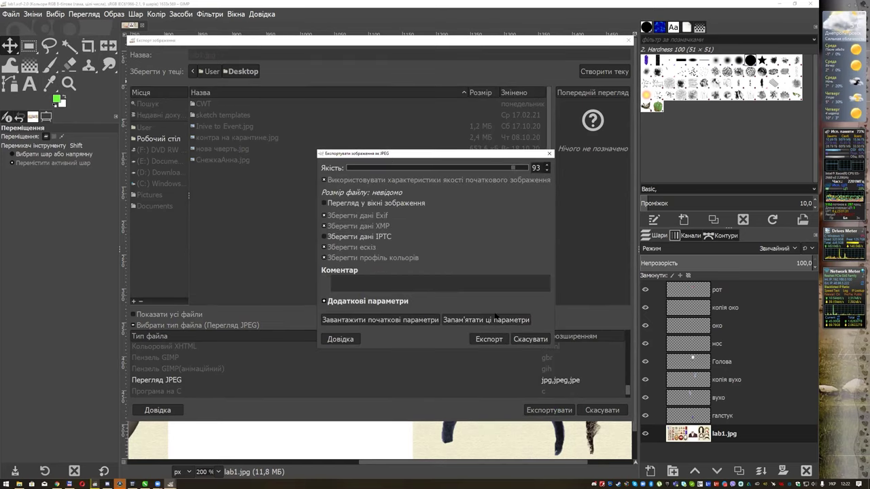
click(489, 340)
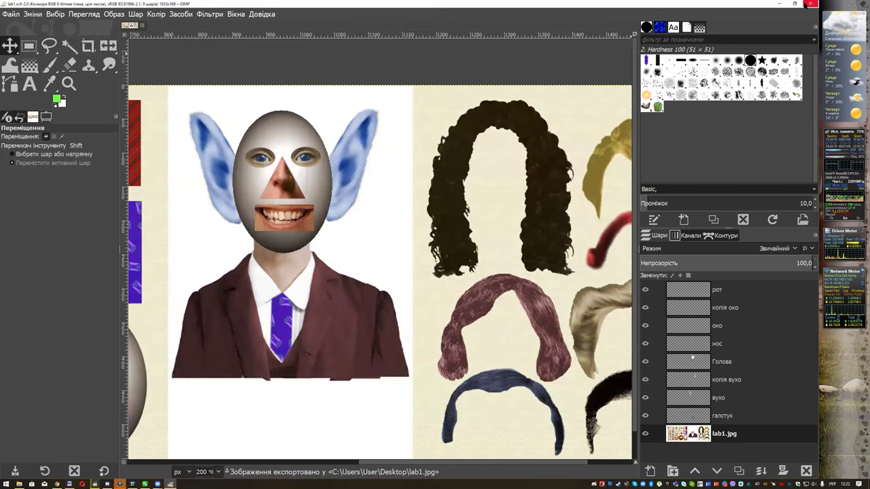
Step: Minimize GIMP, close the Downloads window, and show CorelDRAW's page '12: GIMP 02'
click(777, 5)
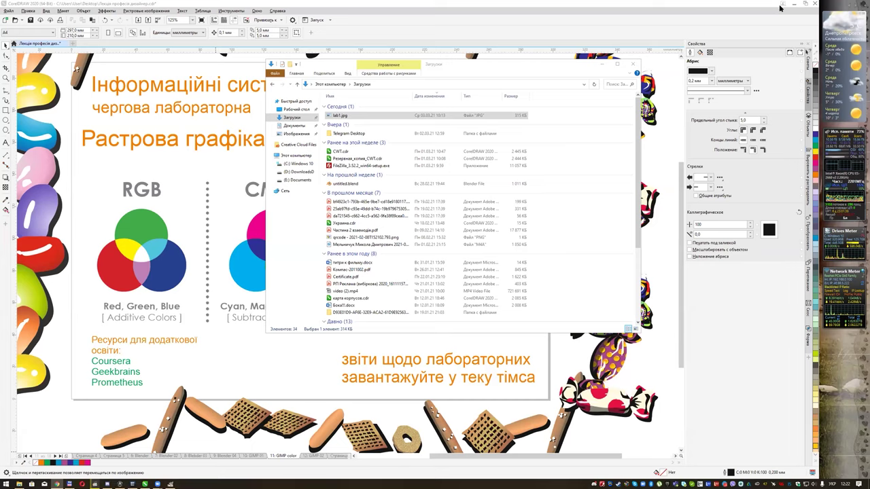
click(602, 64)
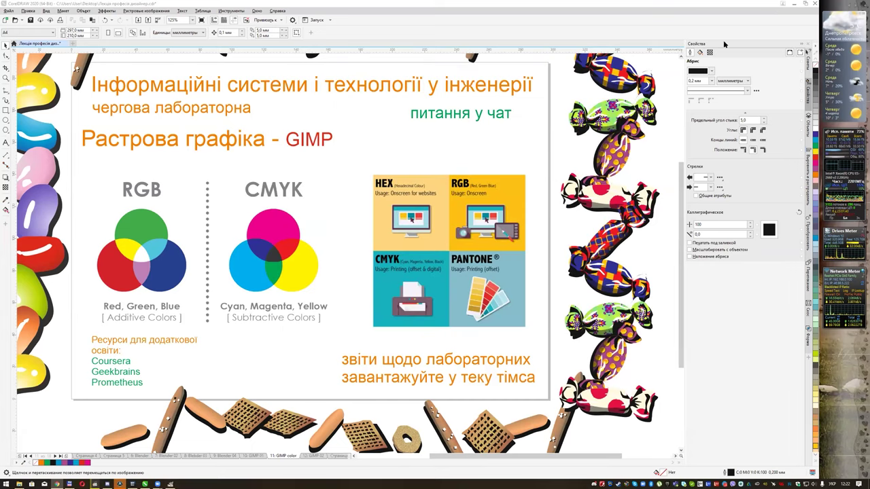
click(794, 4)
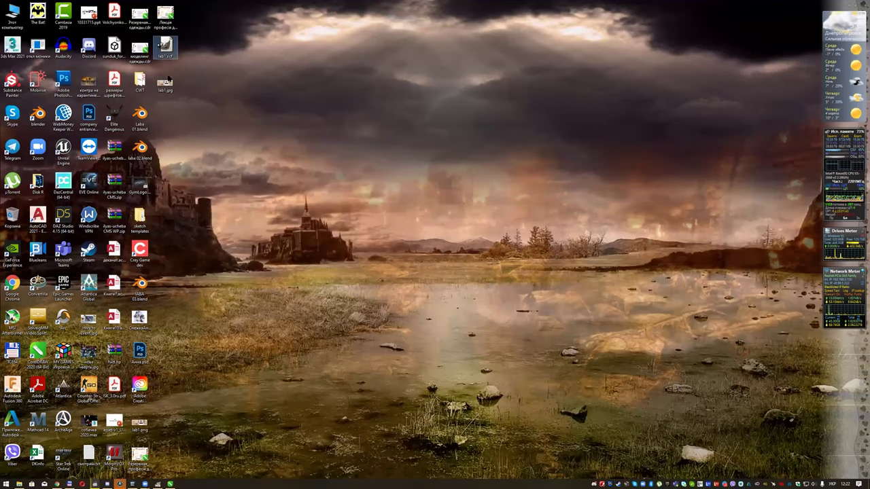
click(165, 49)
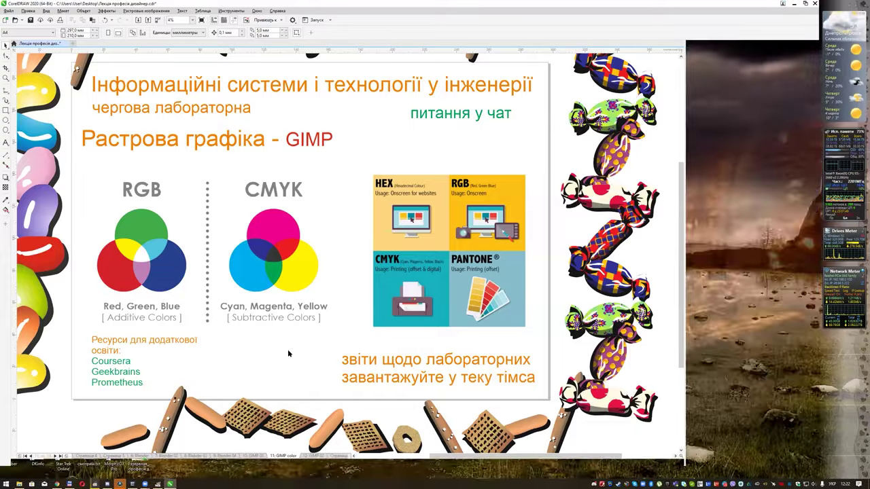
click(307, 457)
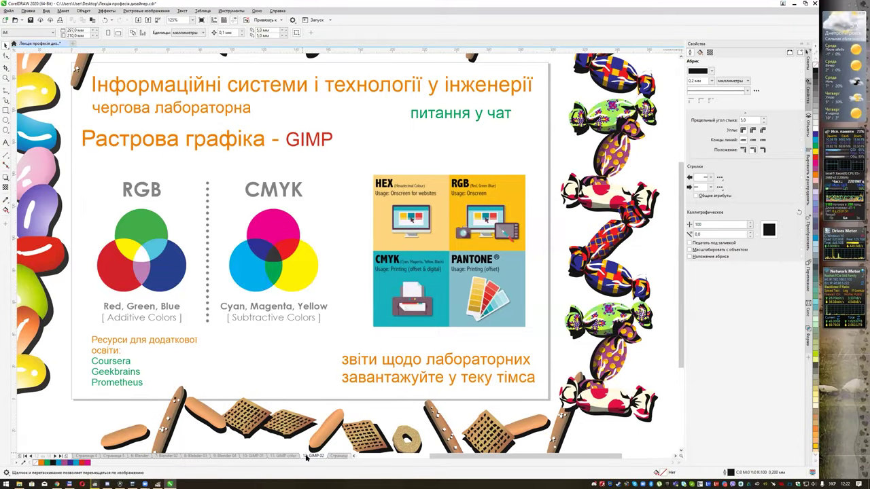